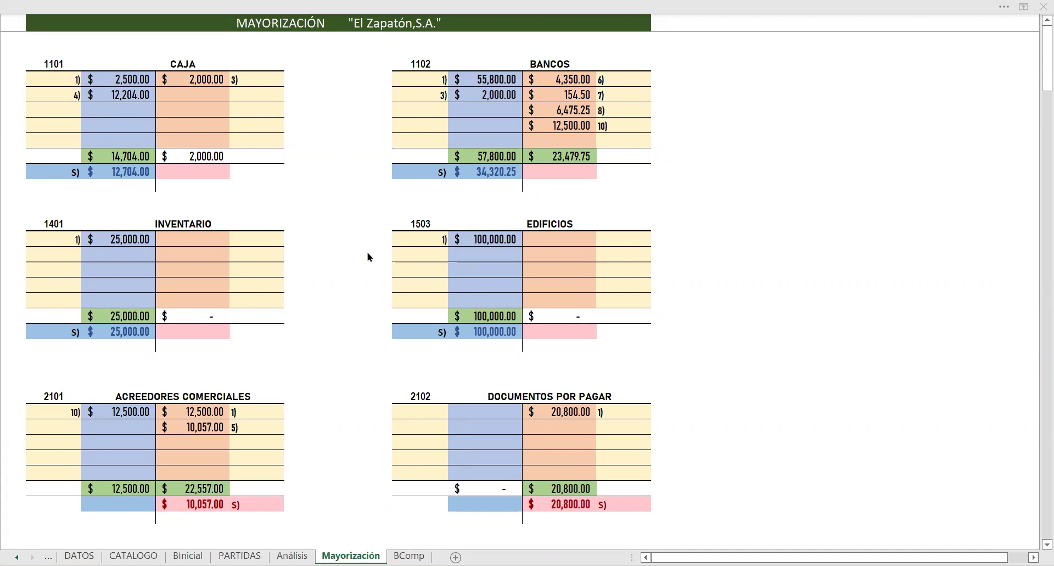
Step: Review the T-accounts on the Mayorización sheet and compare them with the blank trial balance layout on the BComp sheet
scroll(368, 257, down, 10)
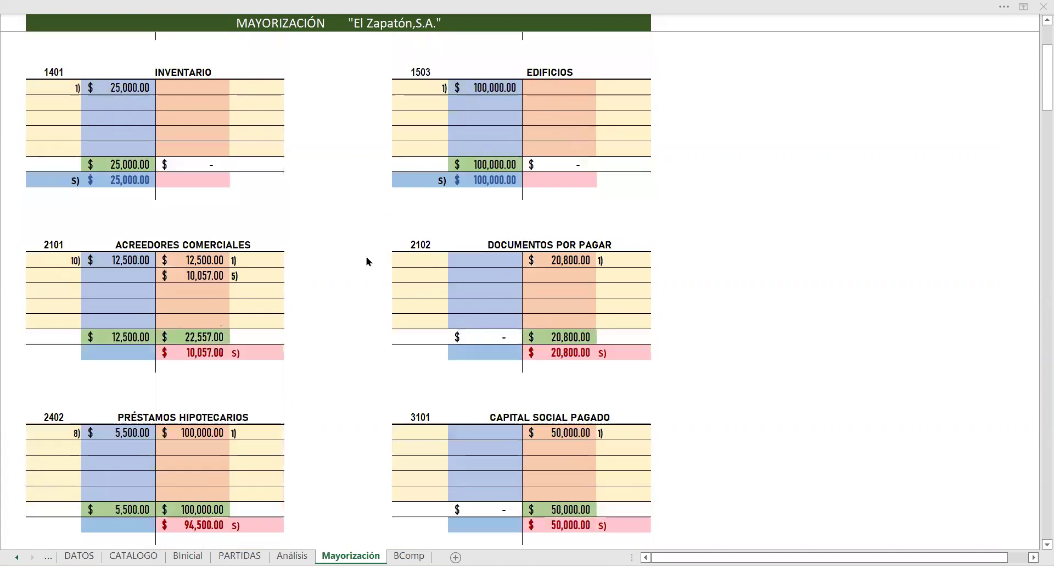
scroll(368, 263, down, 3)
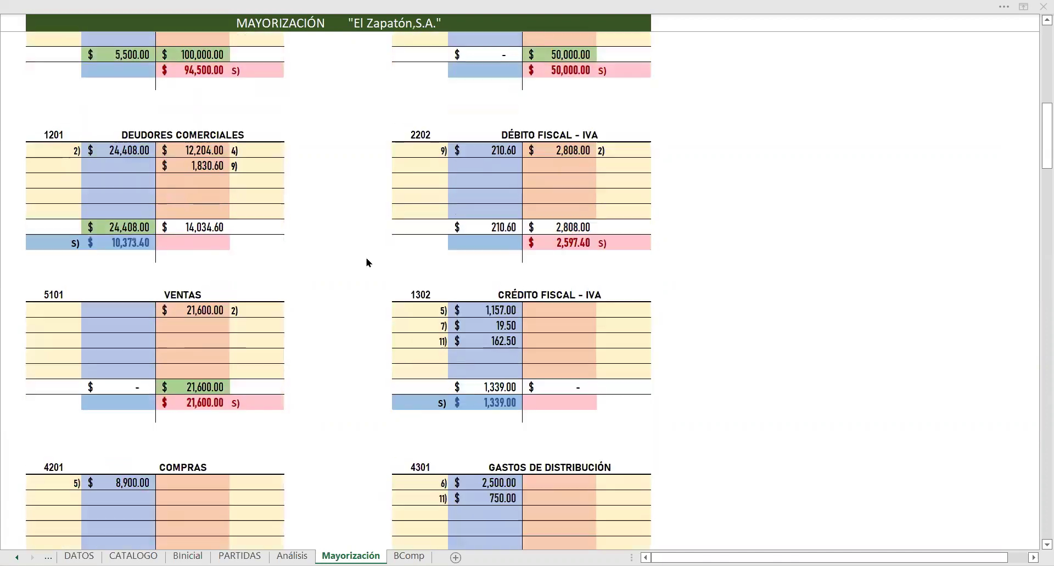
scroll(368, 262, down, 3)
scroll(368, 263, up, 12)
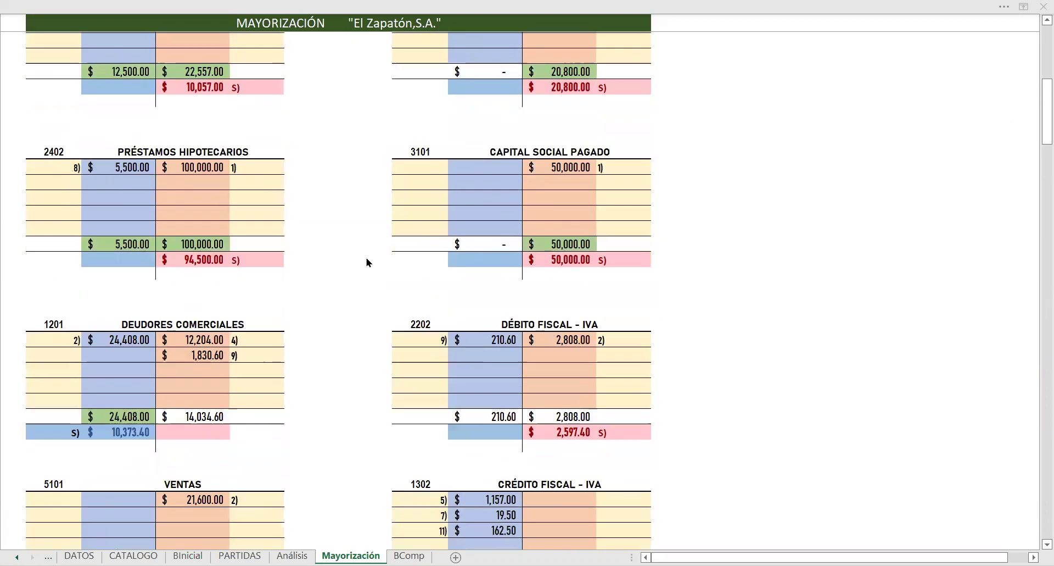
scroll(368, 262, up, 3)
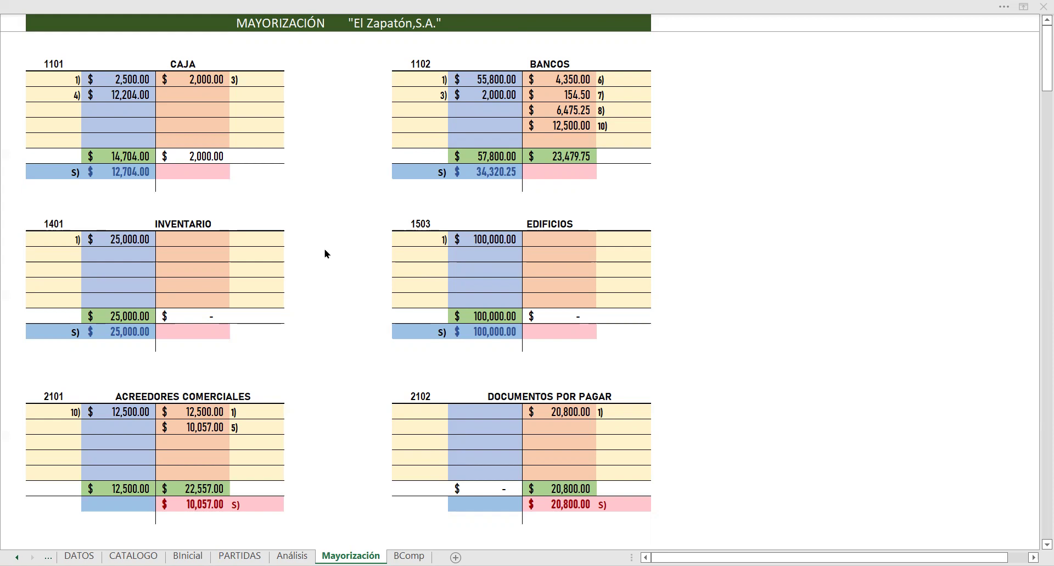
click(732, 383)
key(ctrl+Page_Down)
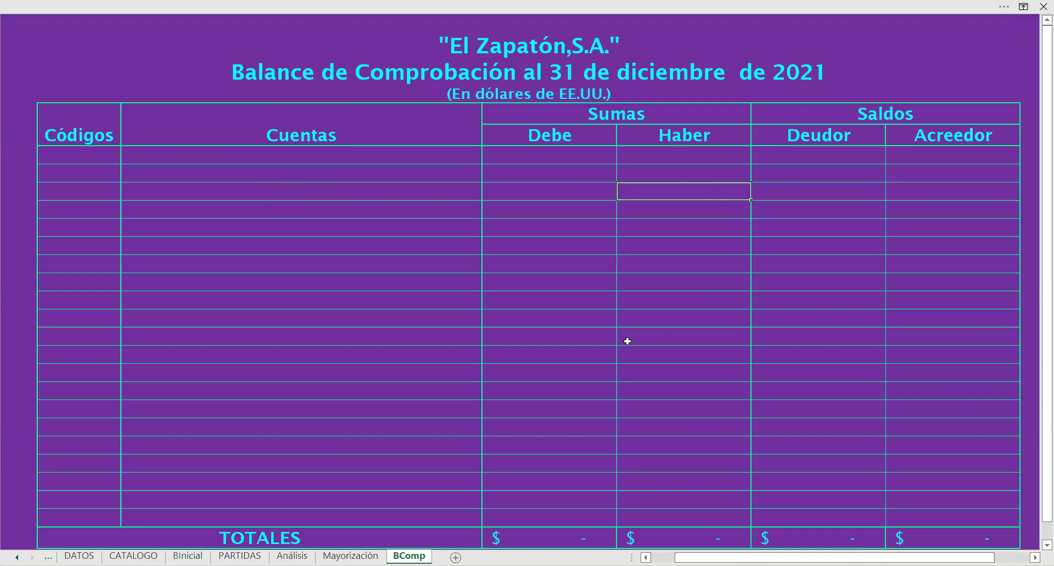
click(350, 555)
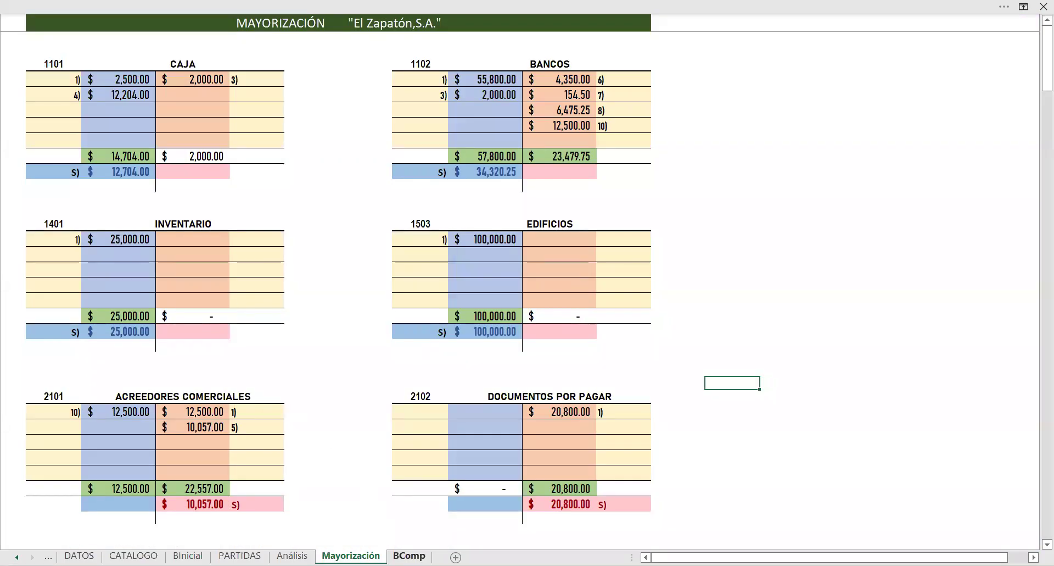
click(409, 555)
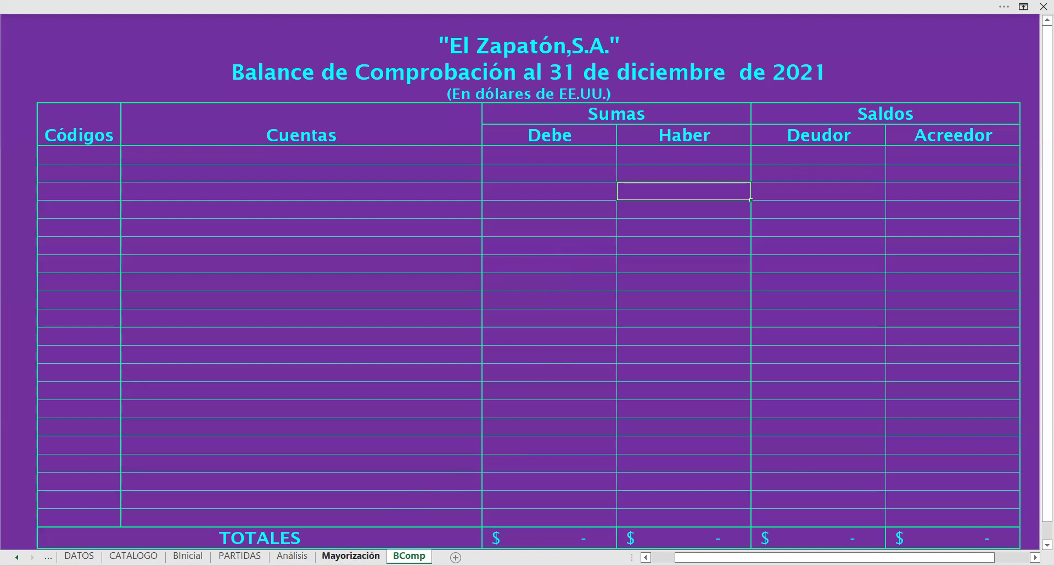
click(351, 555)
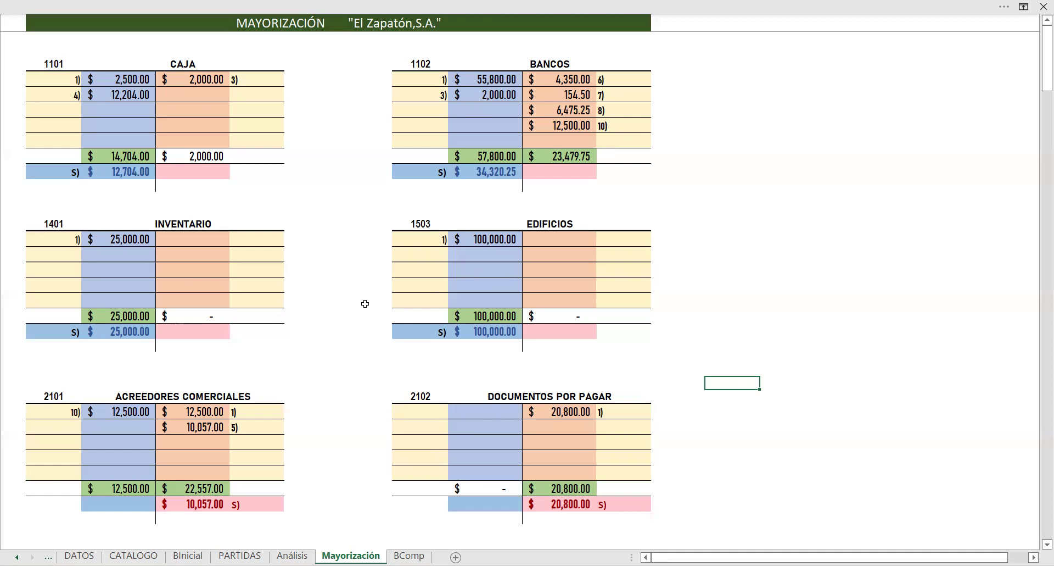
Step: On the BComp sheet, enter account codes 1101 and 1102 in the first two rows of the Códigos column
click(409, 556)
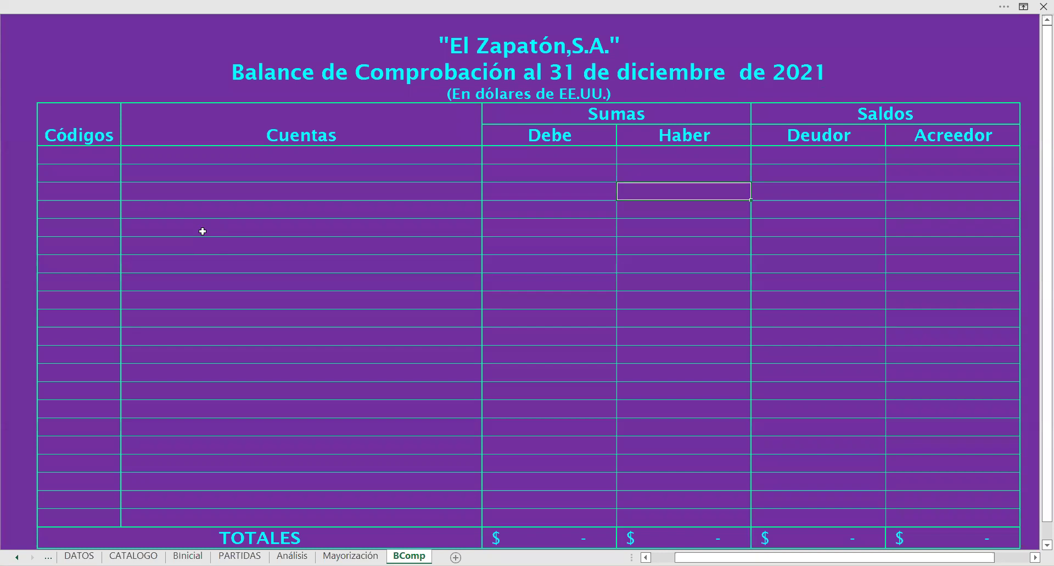
click(83, 159)
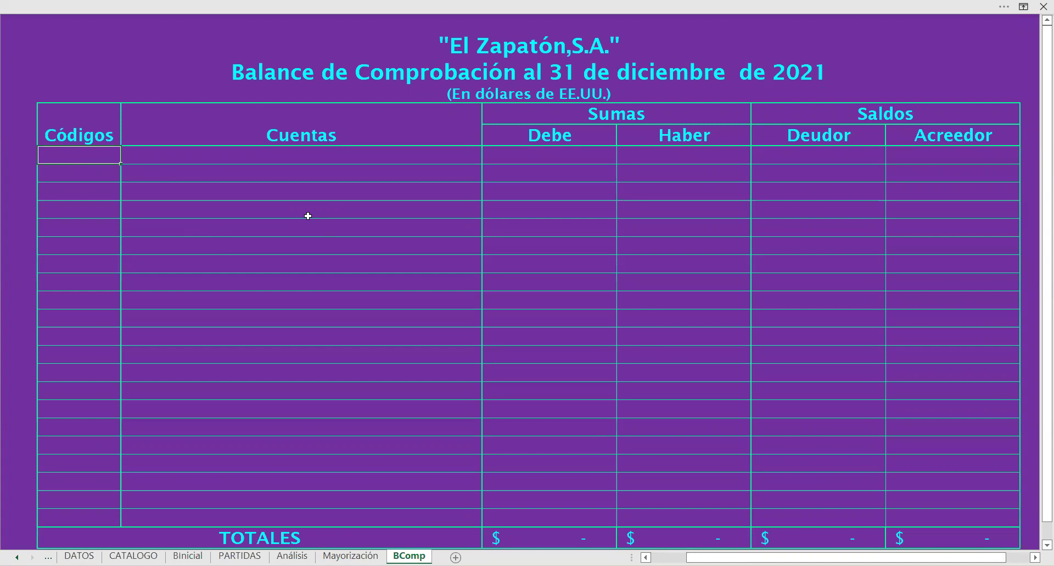
text(1101)
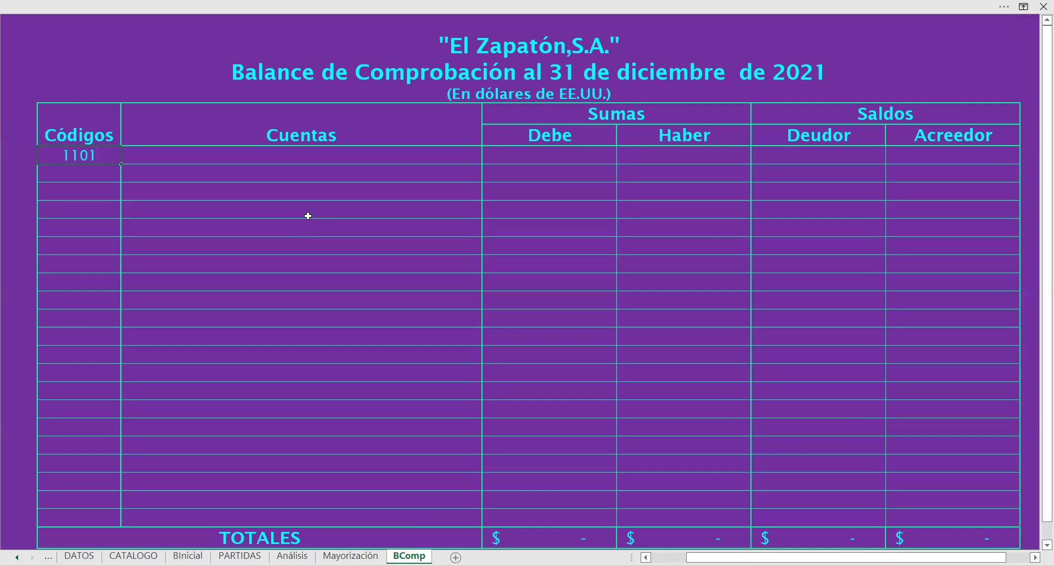
key(Return)
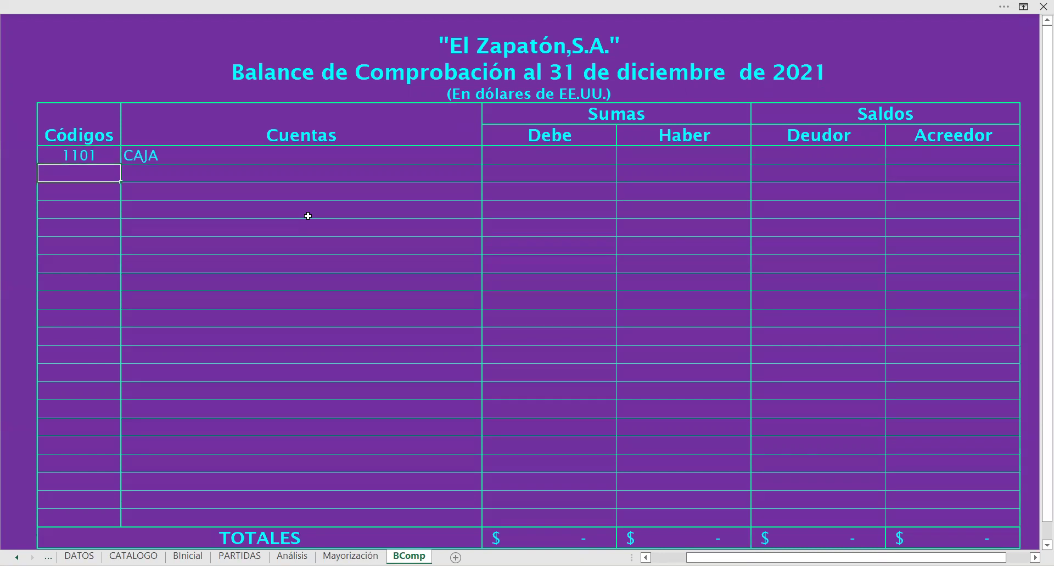
text(1102)
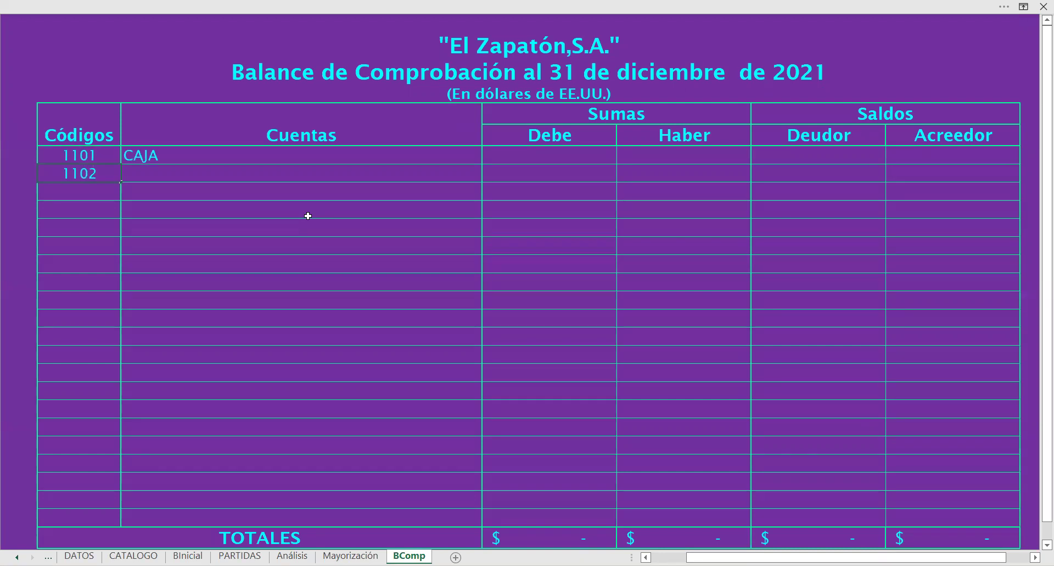
key(Return)
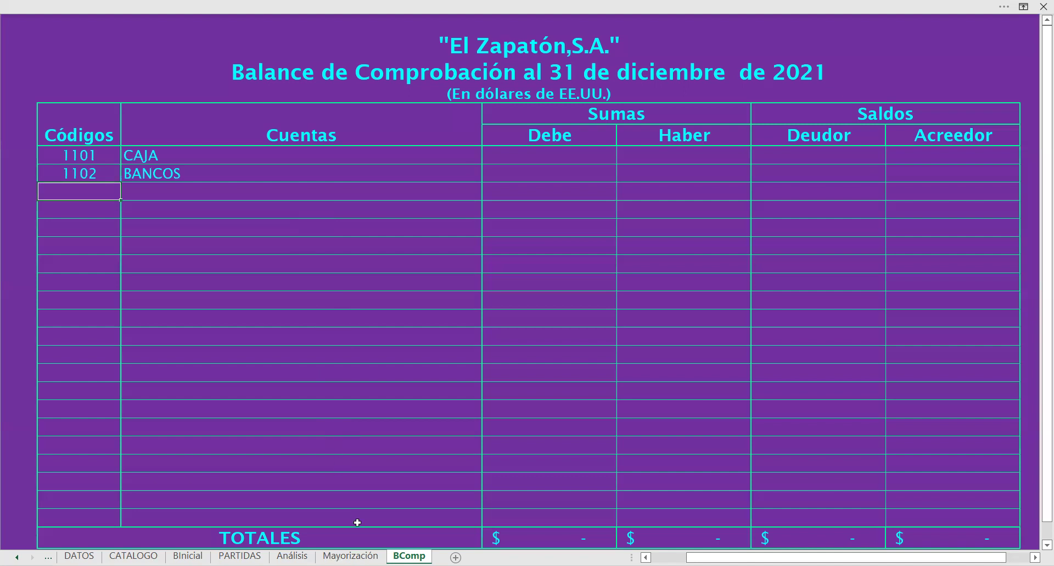
Step: Look through all the T-accounts on the Mayorización sheet for the asset account codes that follow 1102
click(351, 555)
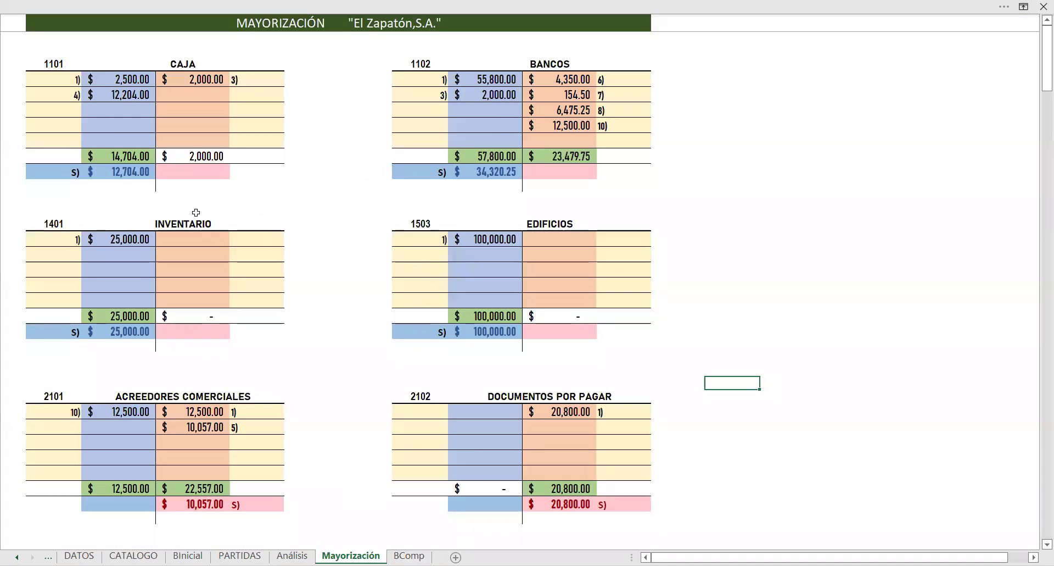
scroll(191, 222, down, 3)
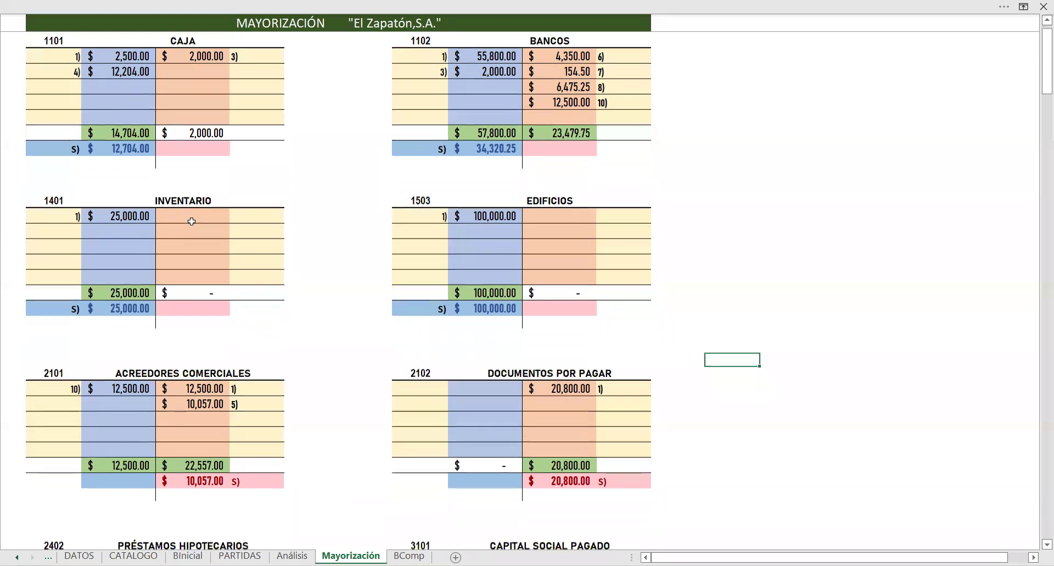
scroll(191, 221, down, 5)
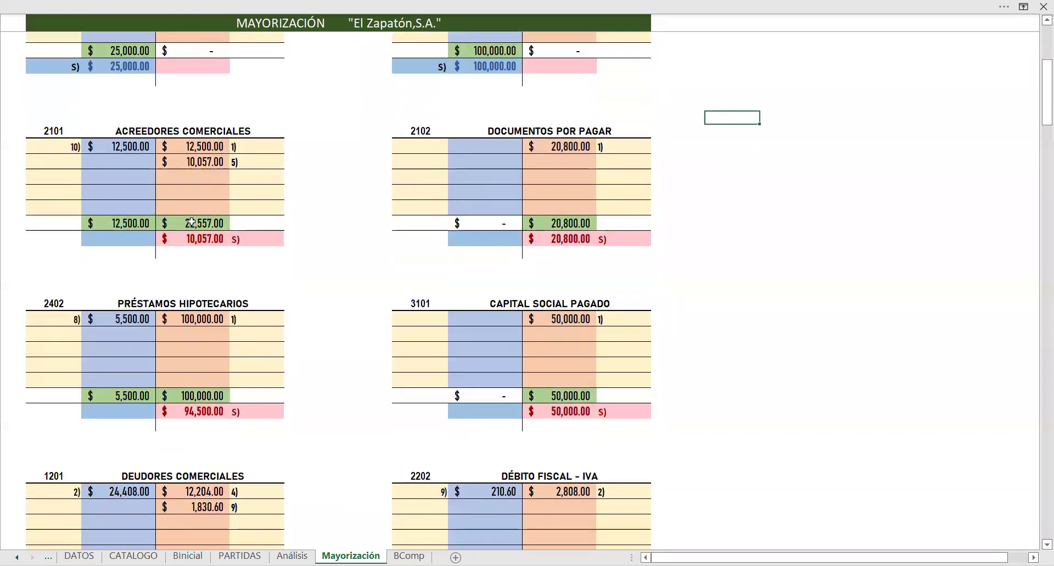
scroll(191, 222, down, 2)
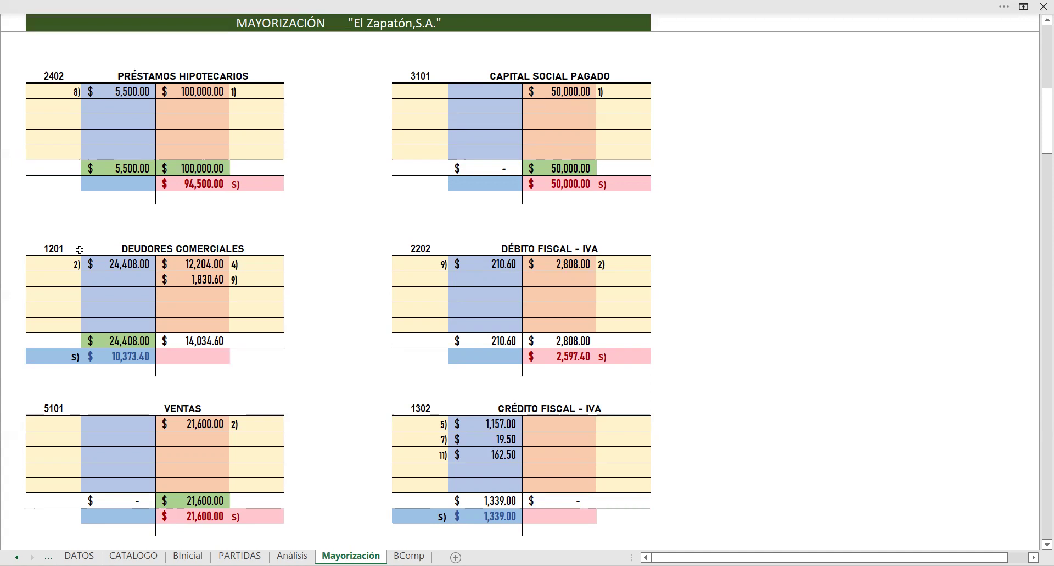
scroll(79, 249, down, 3)
click(446, 296)
scroll(445, 296, down, 2)
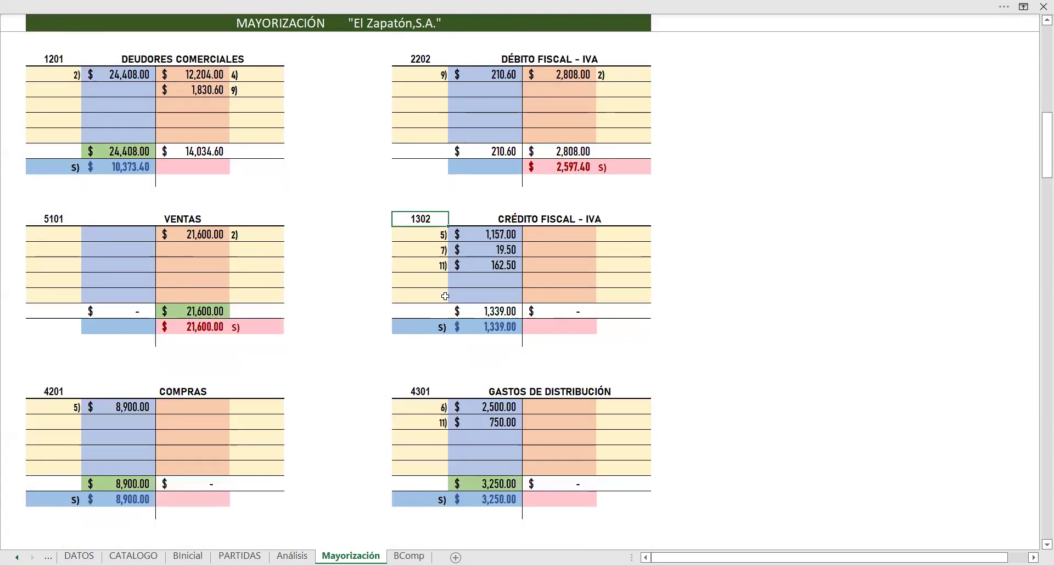
scroll(445, 296, down, 3)
scroll(446, 296, down, 8)
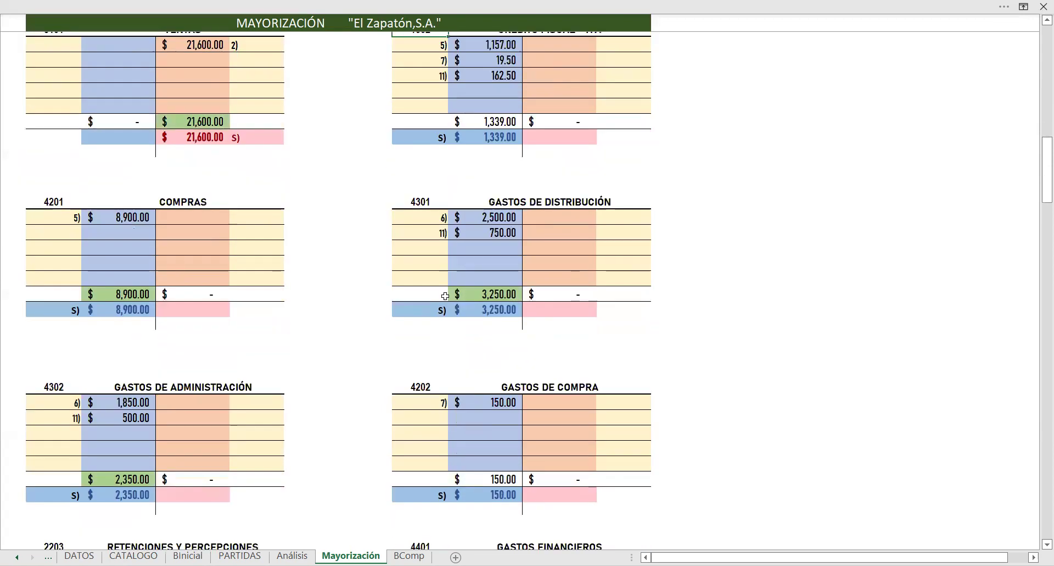
scroll(446, 297, down, 2)
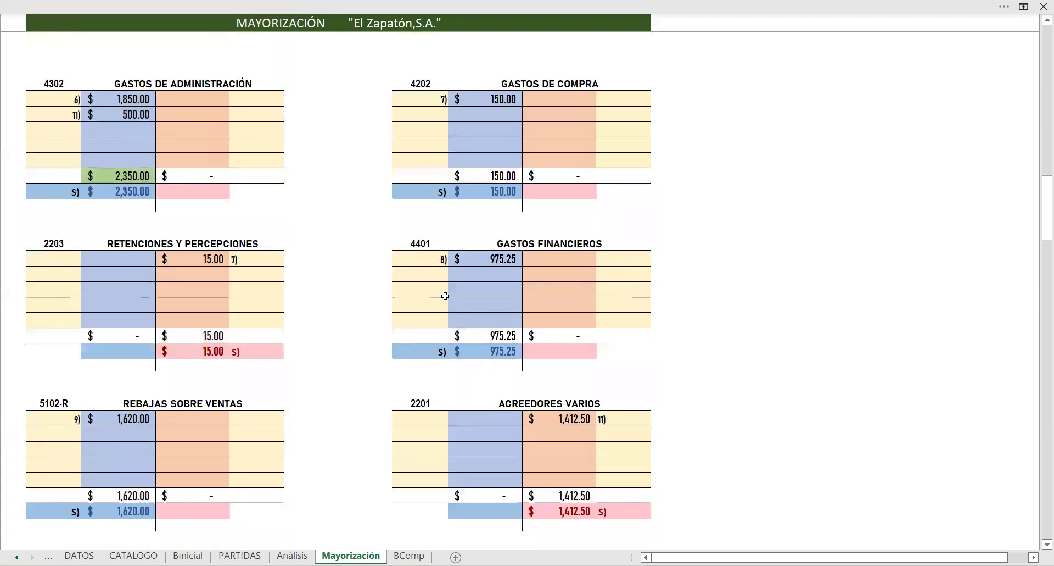
scroll(445, 296, down, 2)
scroll(445, 296, down, 4)
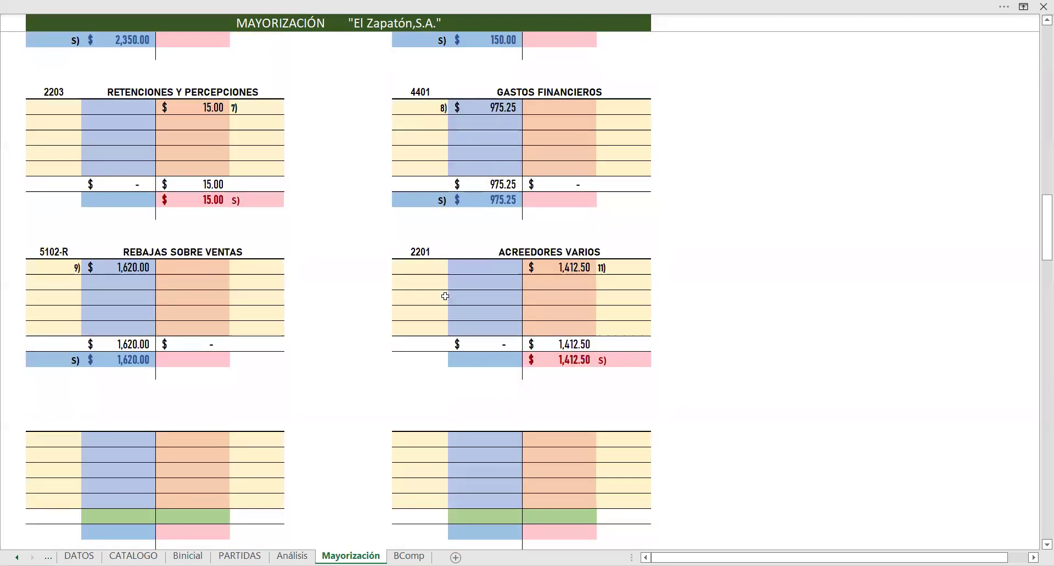
scroll(445, 296, up, 11)
scroll(446, 296, up, 13)
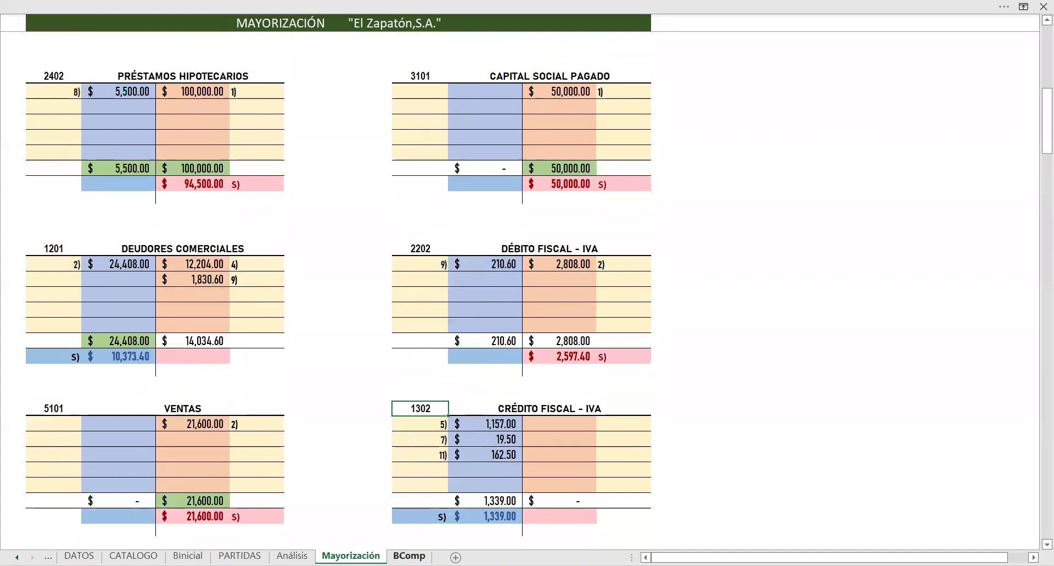
Step: Add account codes 1201 and 1302 to the next two rows of the Códigos column on the BComp sheet
click(409, 556)
text(1201)
key(Return)
text(1302)
key(Return)
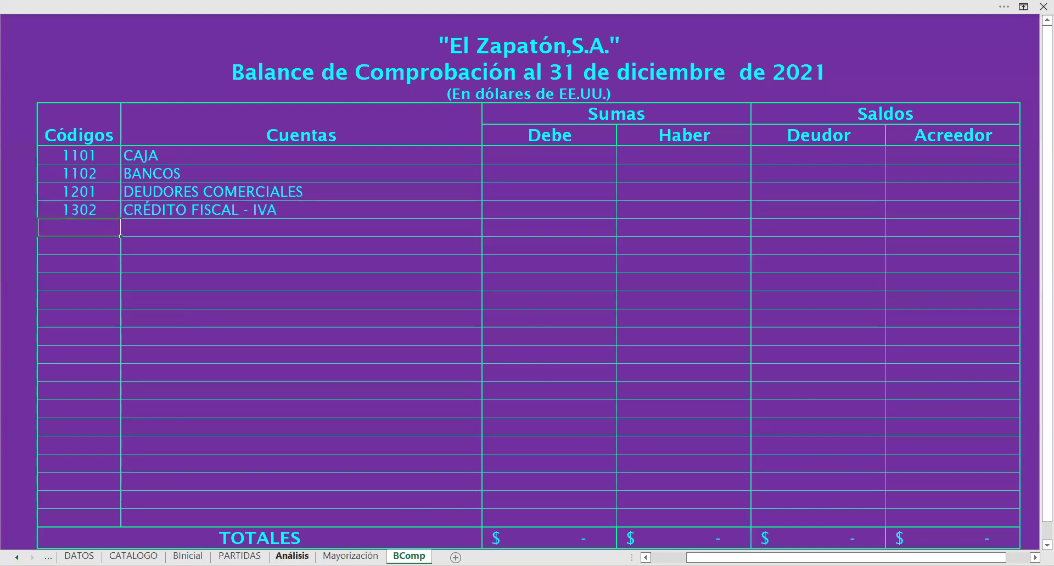
Step: Check the first T-accounts on the Mayorización sheet and add the inventory account's code 1401 to the trial balance on BComp
click(350, 556)
scroll(247, 374, up, 8)
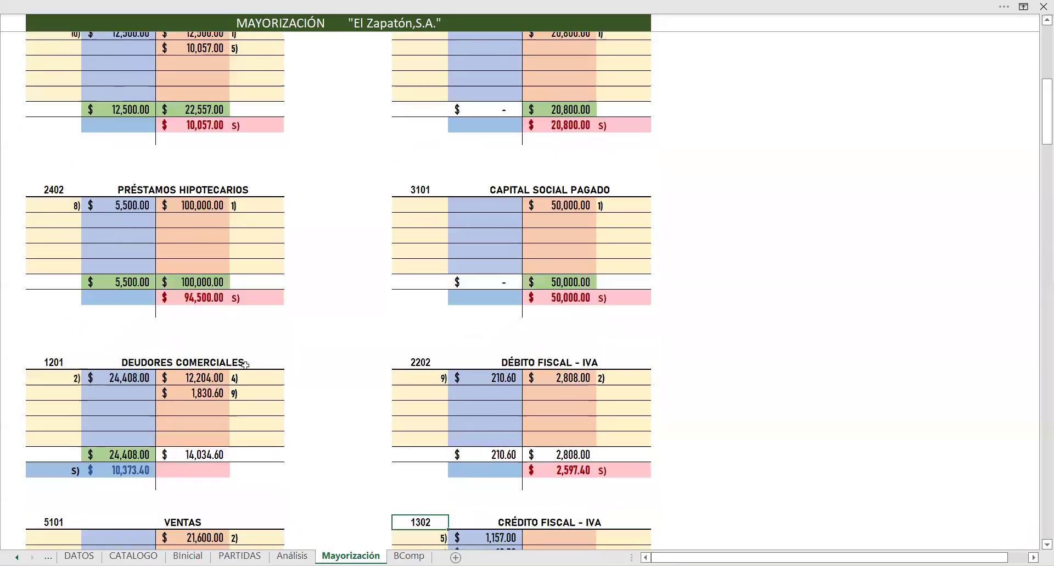
scroll(245, 365, up, 3)
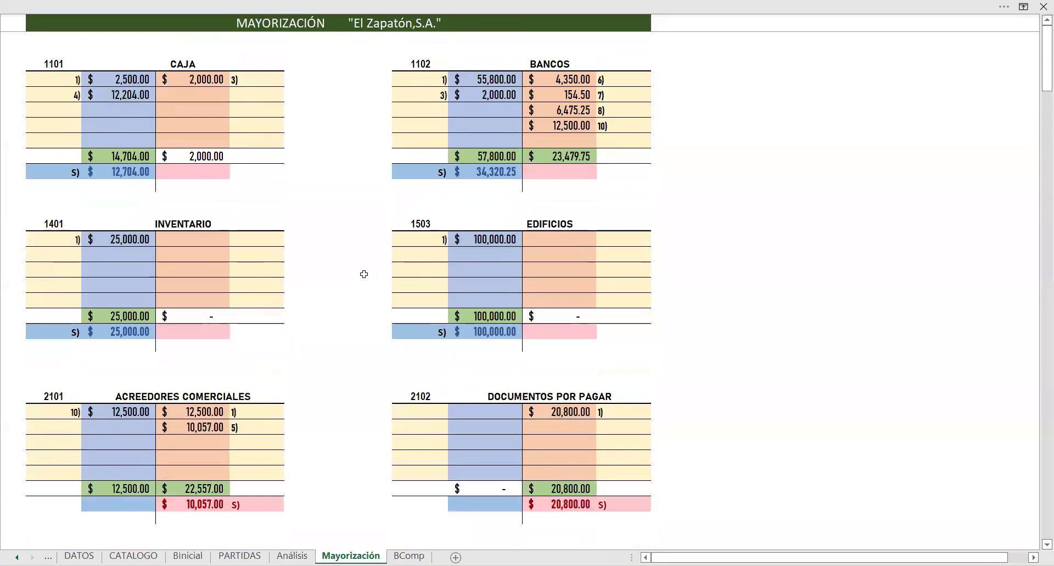
click(410, 555)
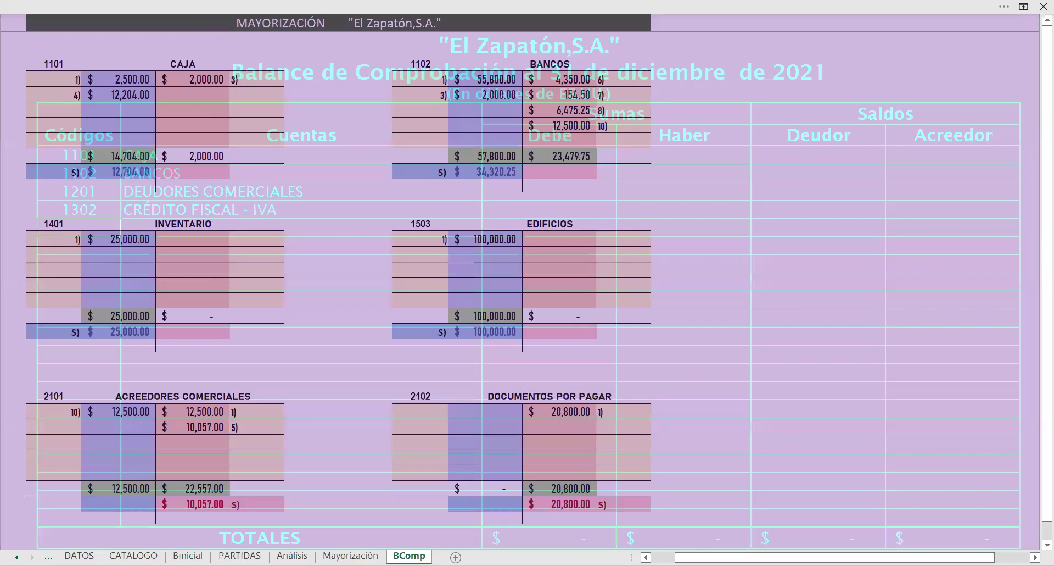
text(1401)
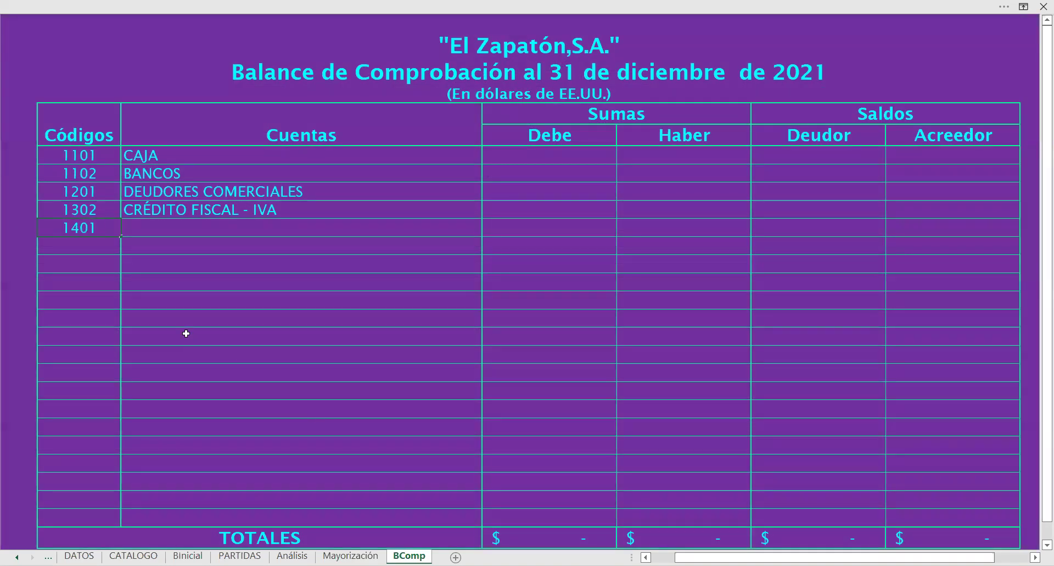
key(Return)
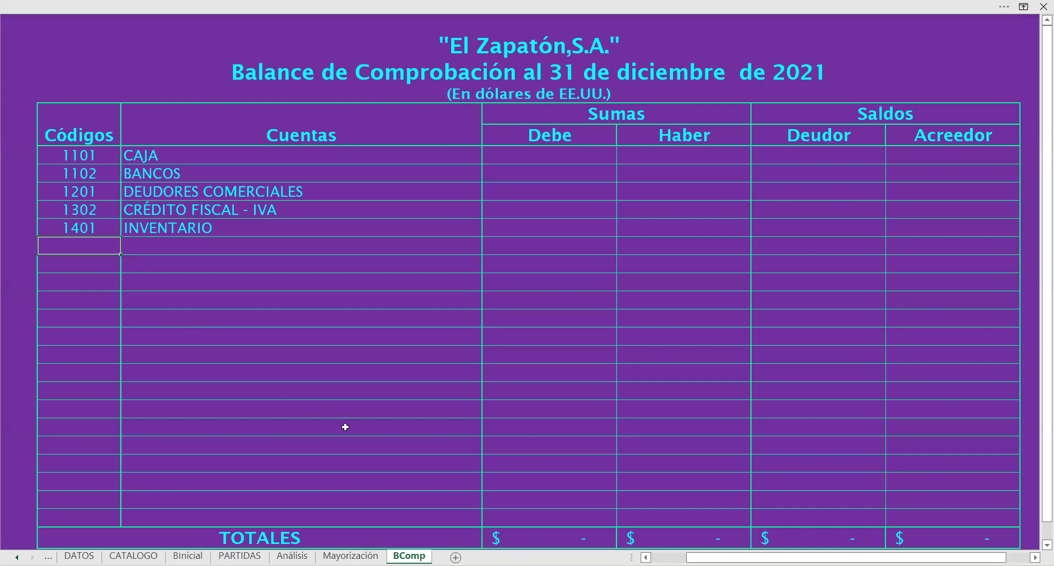
Step: Look through the T-accounts on the Mayorización sheet for the asset account code that follows 1401
click(351, 555)
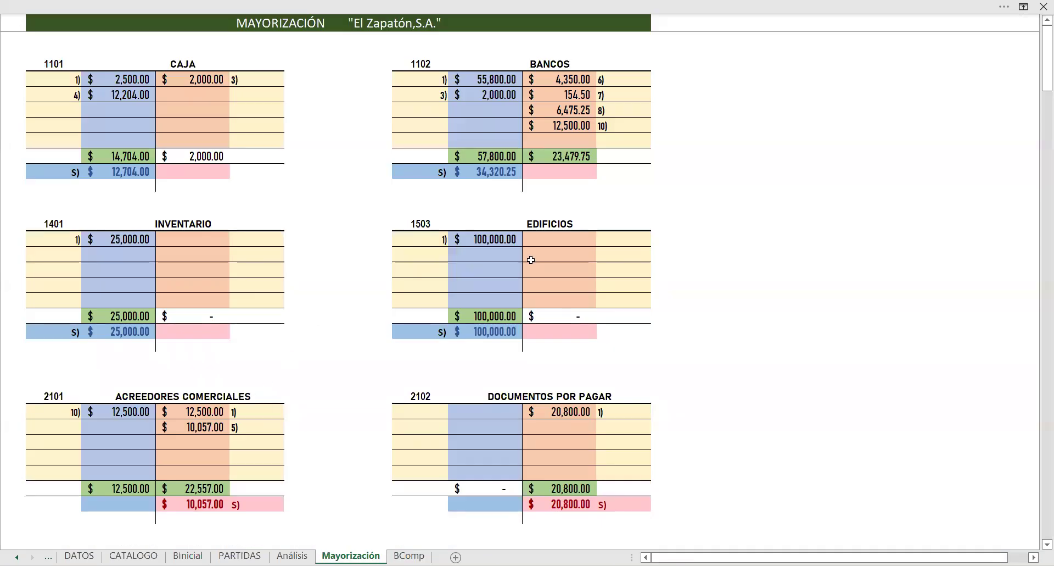
scroll(531, 260, down, 2)
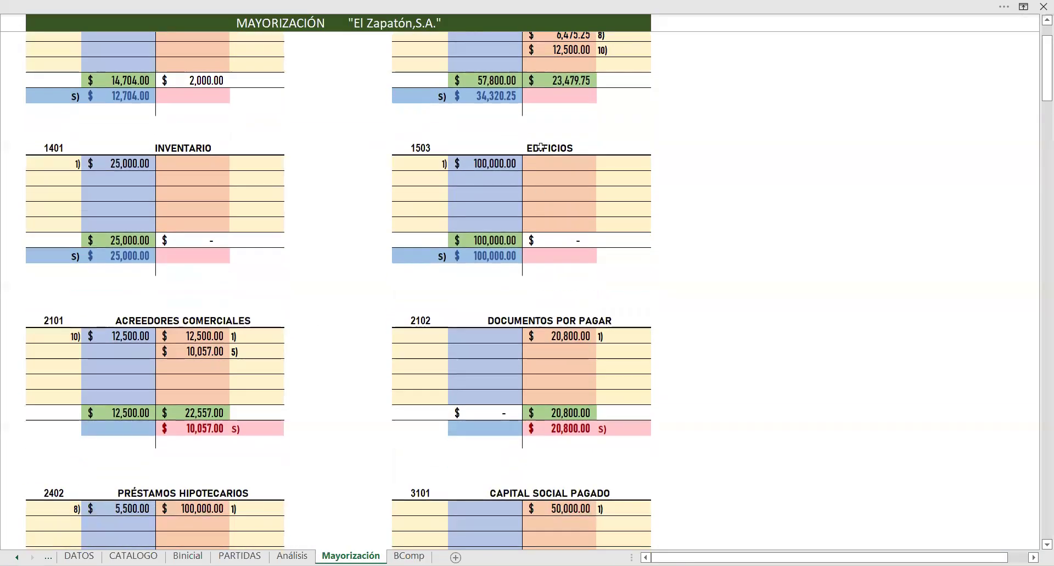
scroll(541, 147, down, 5)
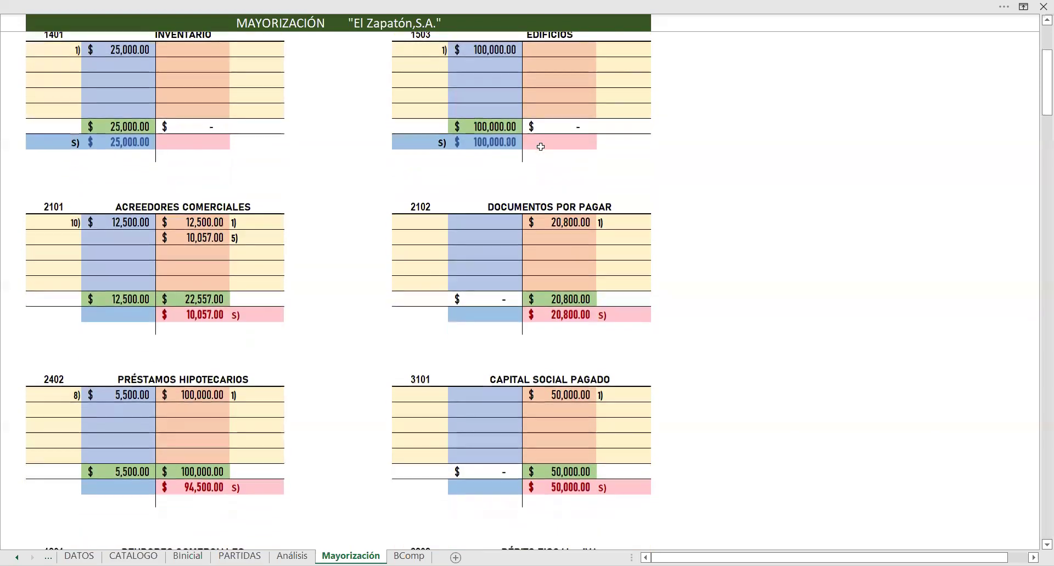
scroll(541, 146, down, 3)
scroll(541, 147, down, 3)
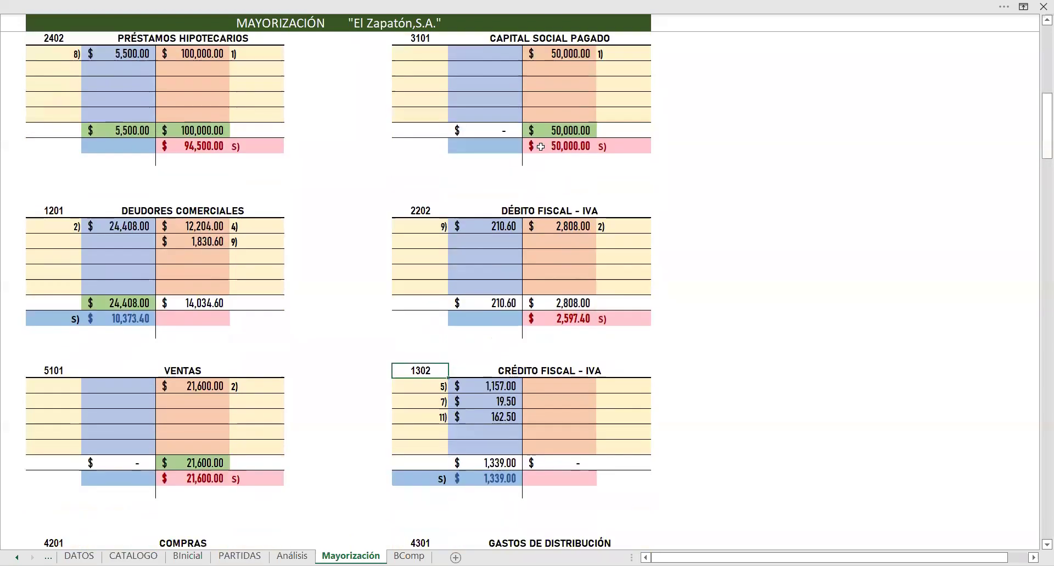
scroll(541, 147, down, 4)
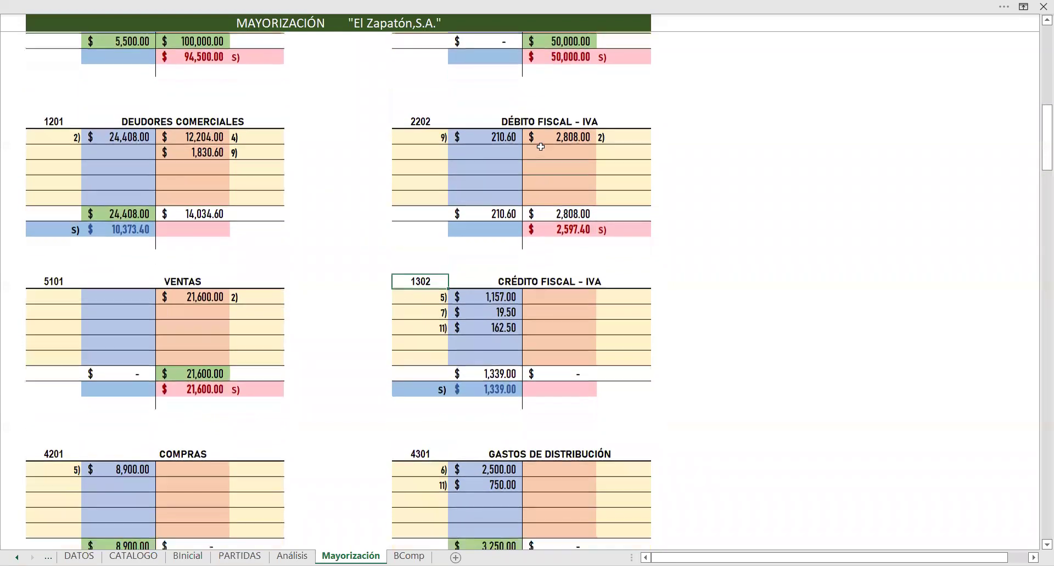
scroll(541, 147, down, 6)
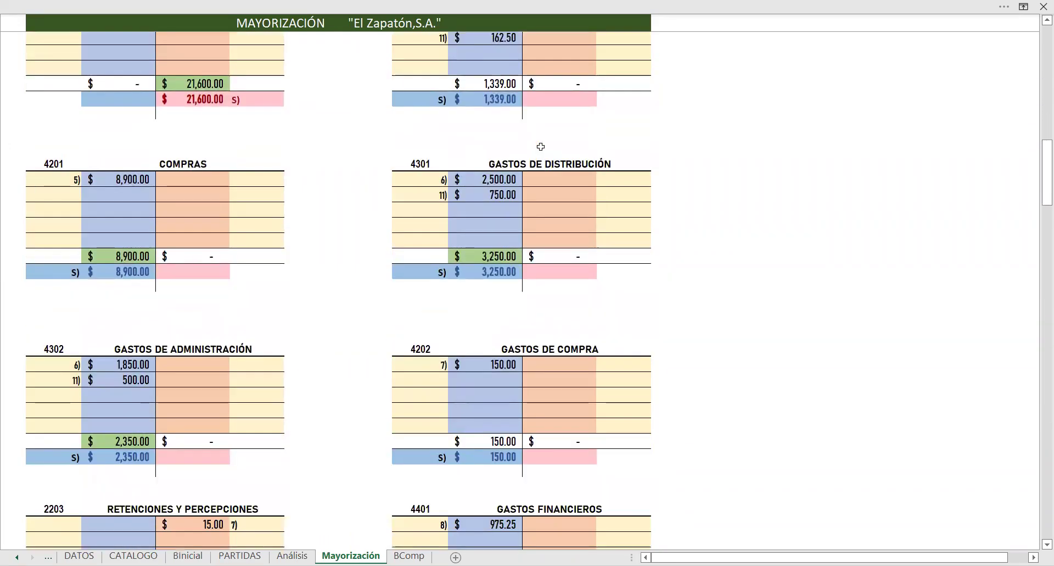
scroll(541, 147, down, 3)
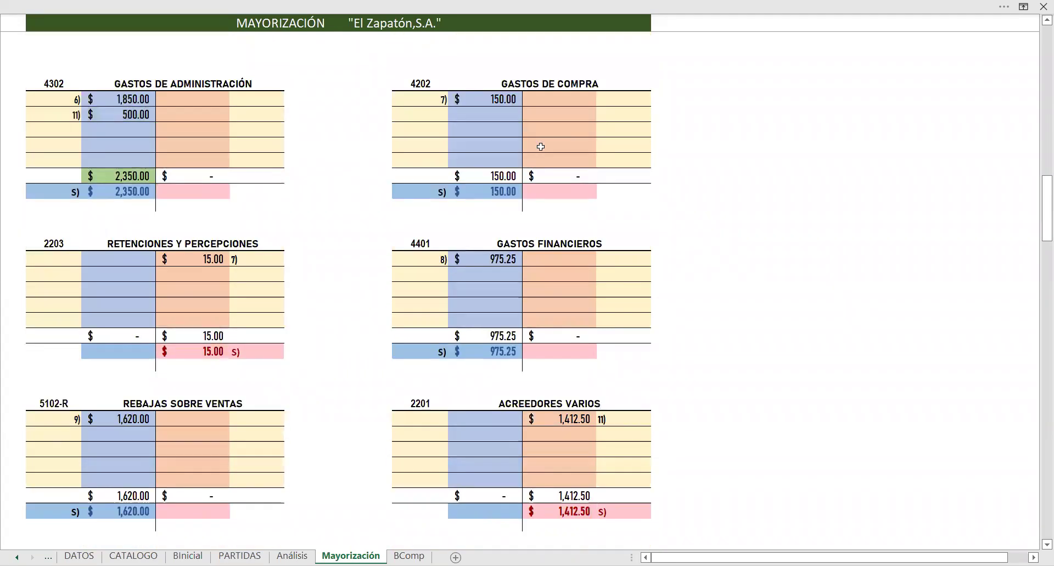
scroll(540, 147, up, 12)
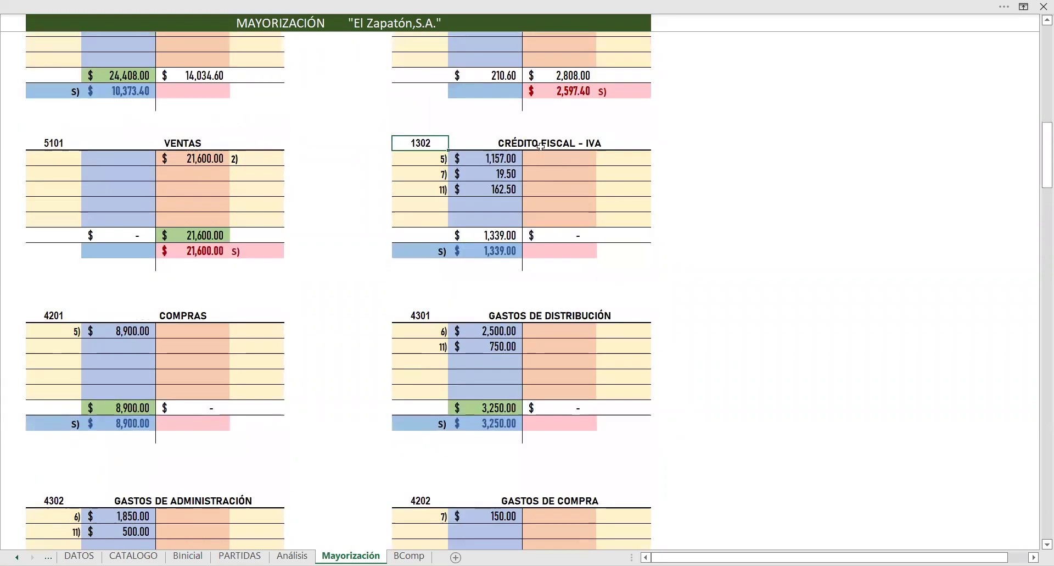
Step: Add the buildings account's code 1503 to the next row of the Códigos column on the BComp sheet
click(409, 556)
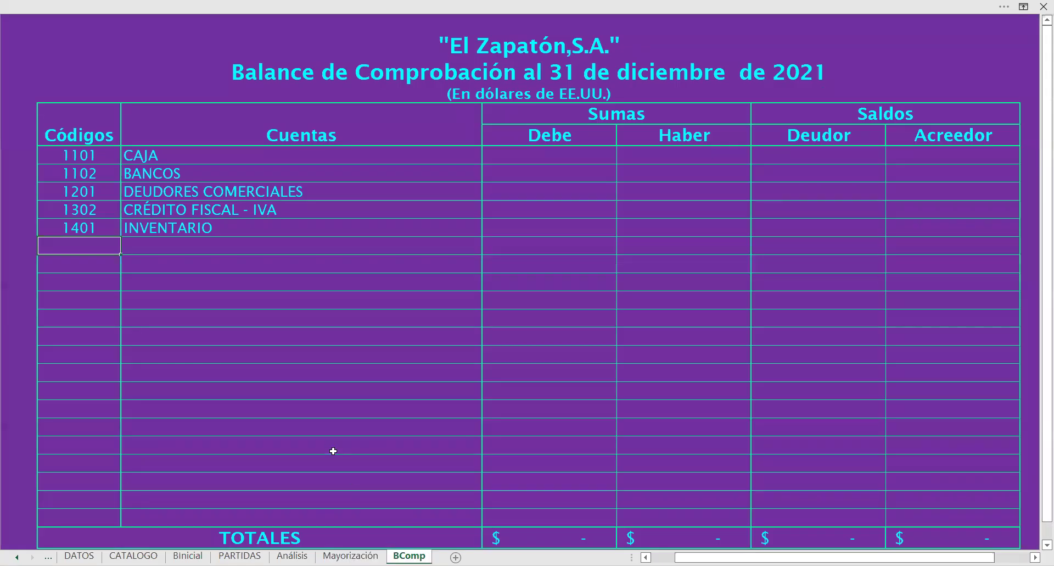
text(1503)
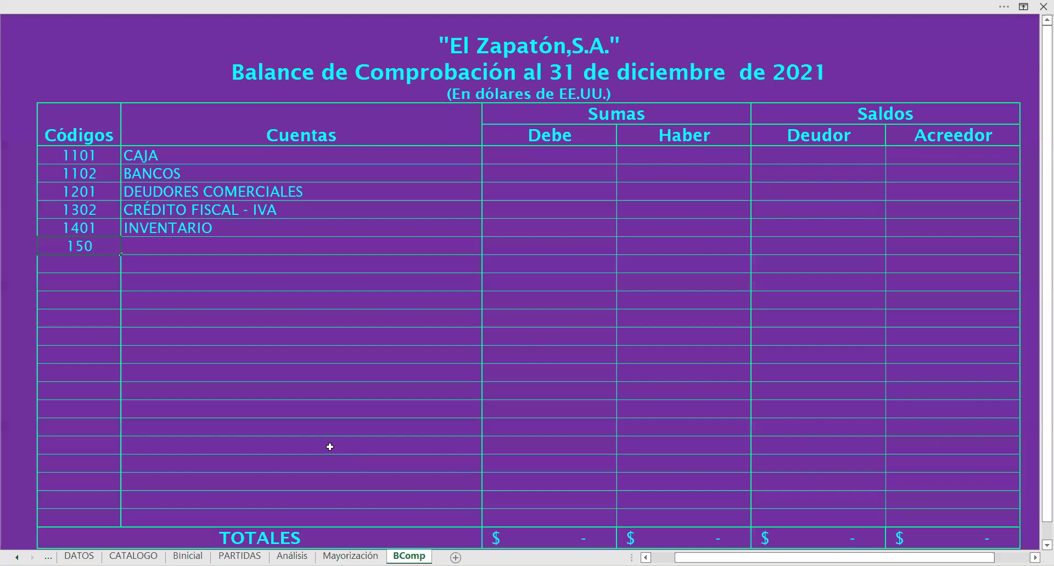
key(Return)
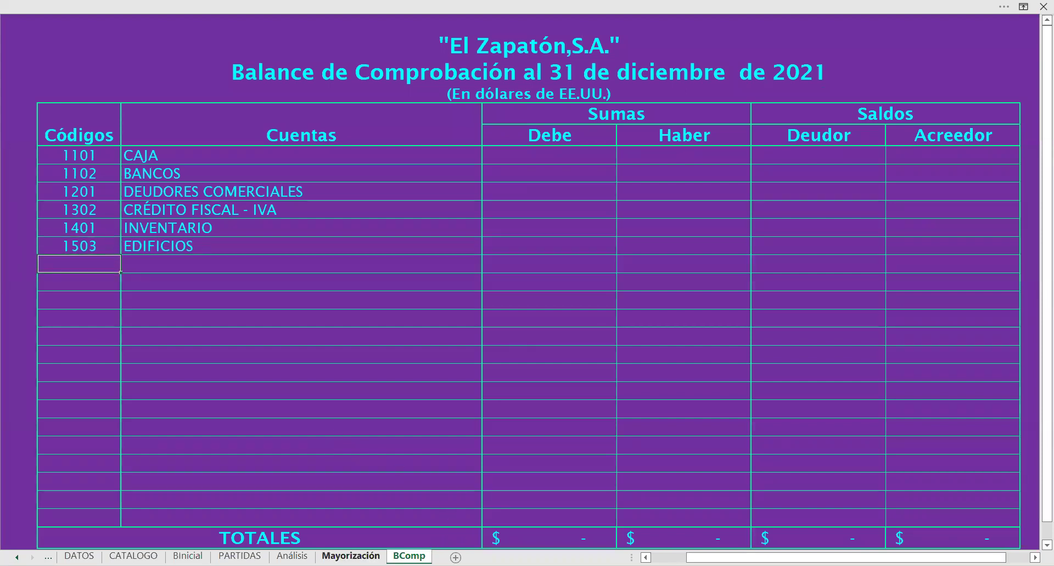
Step: Look through the T-accounts on the Mayorización sheet for further asset accounts and the first liability account code
click(350, 555)
scroll(316, 399, up, 7)
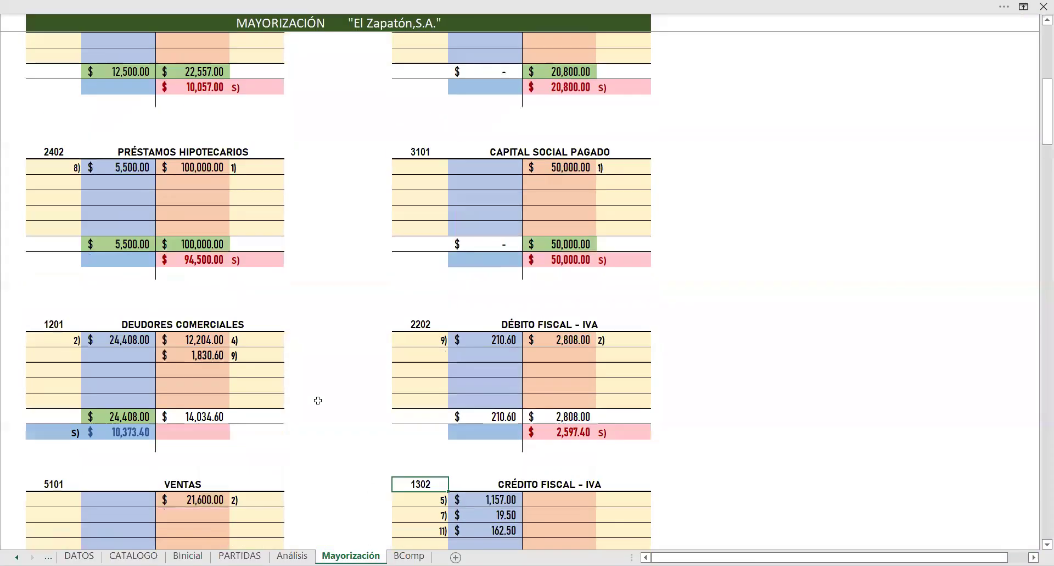
scroll(318, 400, up, 5)
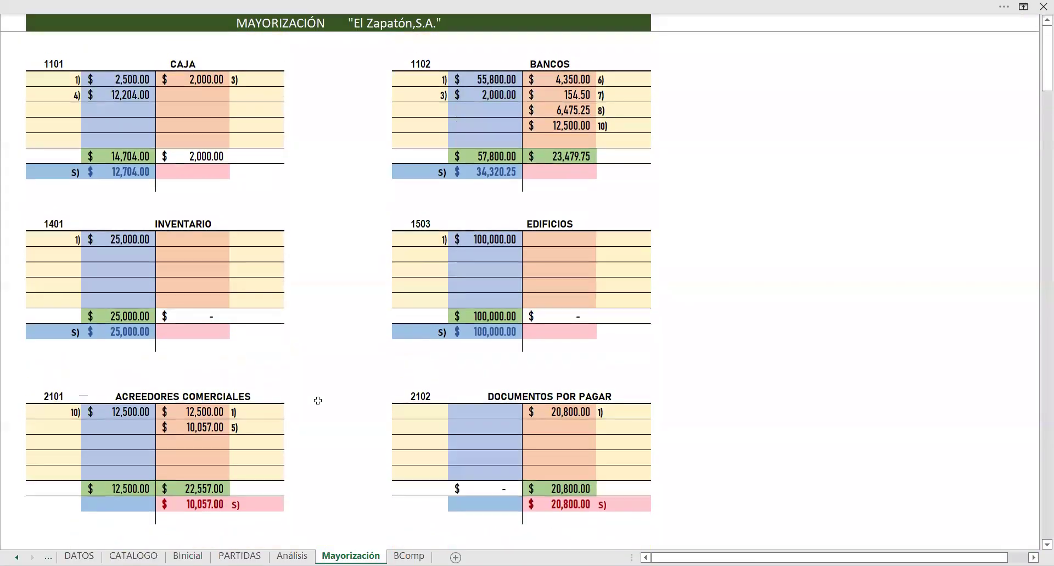
scroll(313, 332, down, 4)
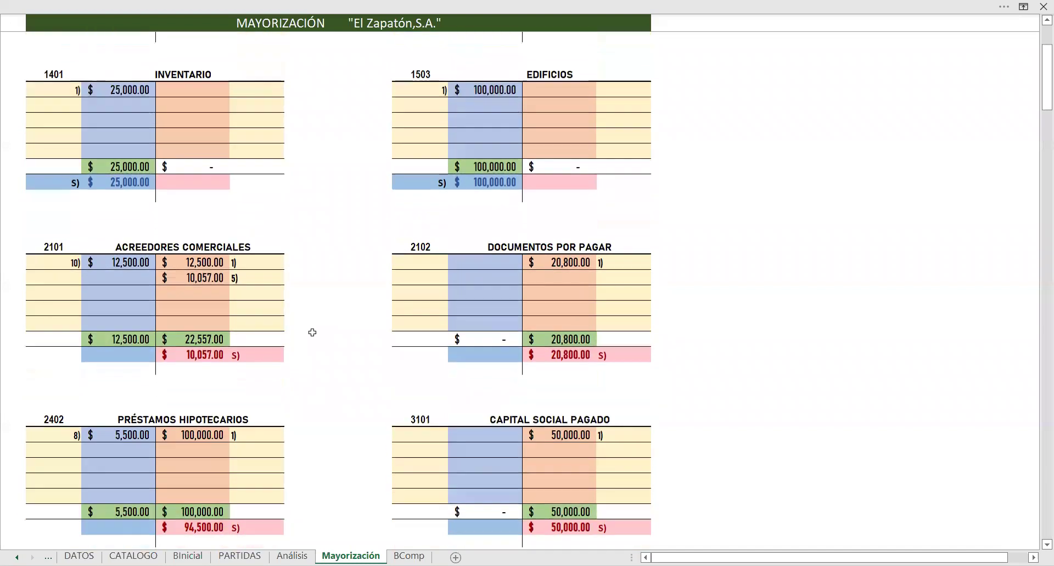
scroll(313, 332, down, 6)
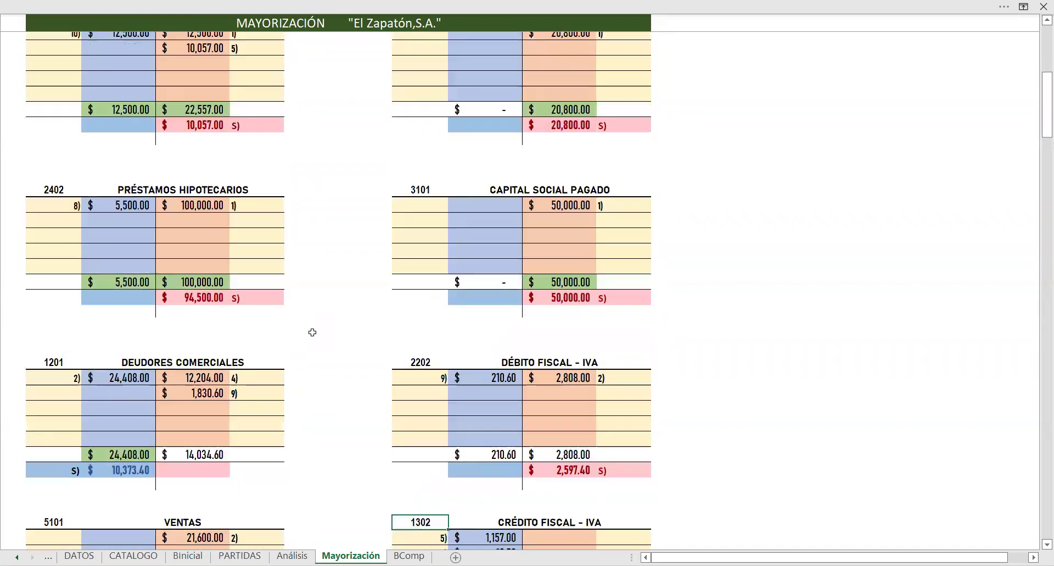
scroll(313, 332, down, 4)
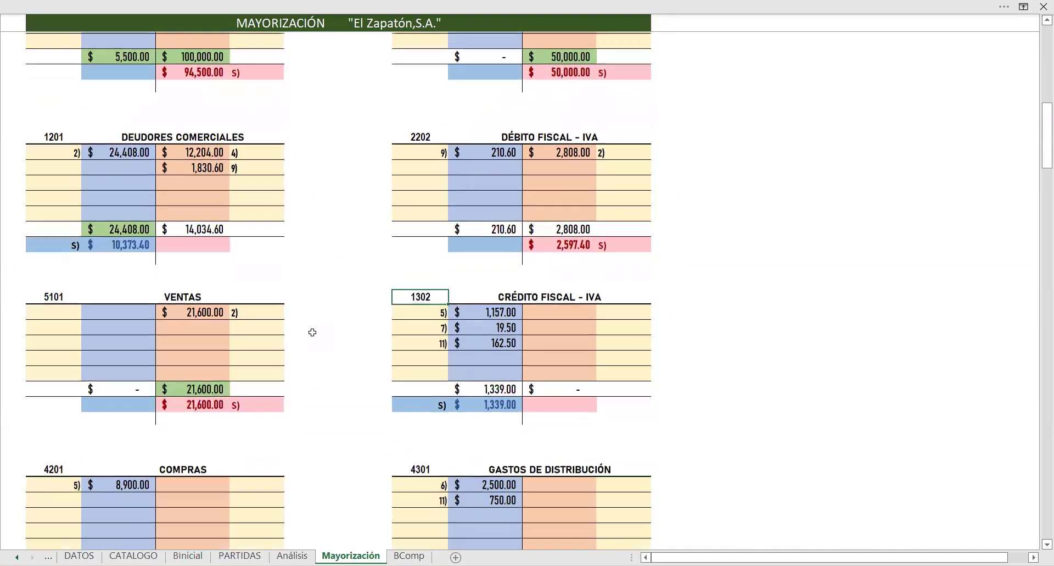
scroll(312, 333, down, 1)
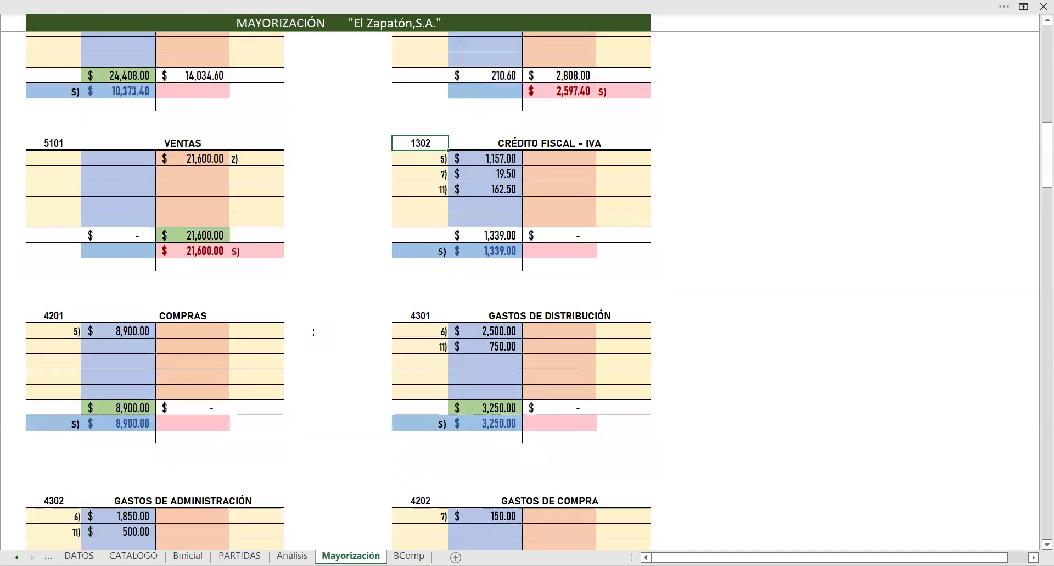
scroll(313, 332, down, 8)
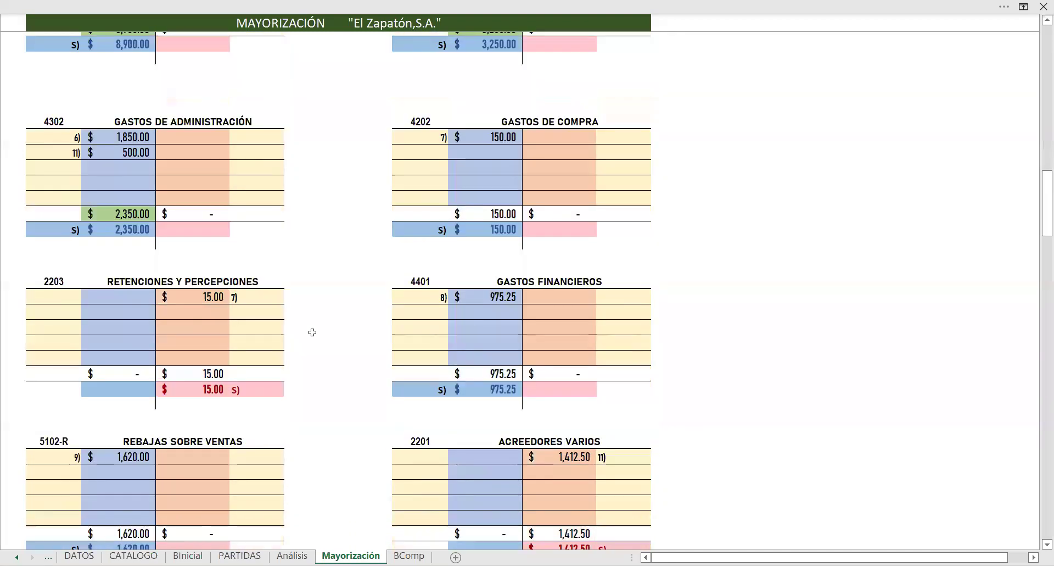
scroll(313, 332, down, 3)
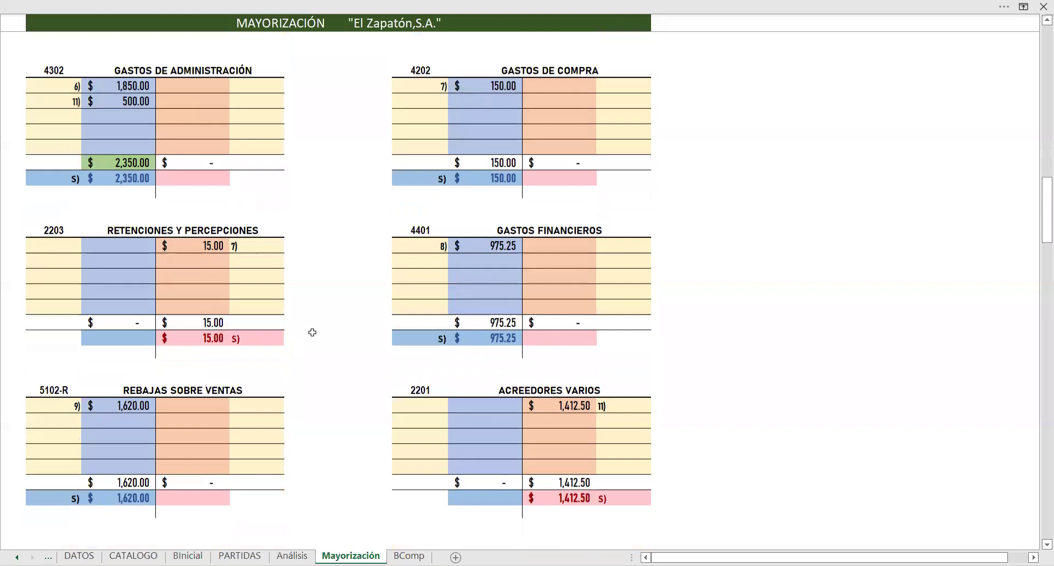
scroll(313, 333, up, 20)
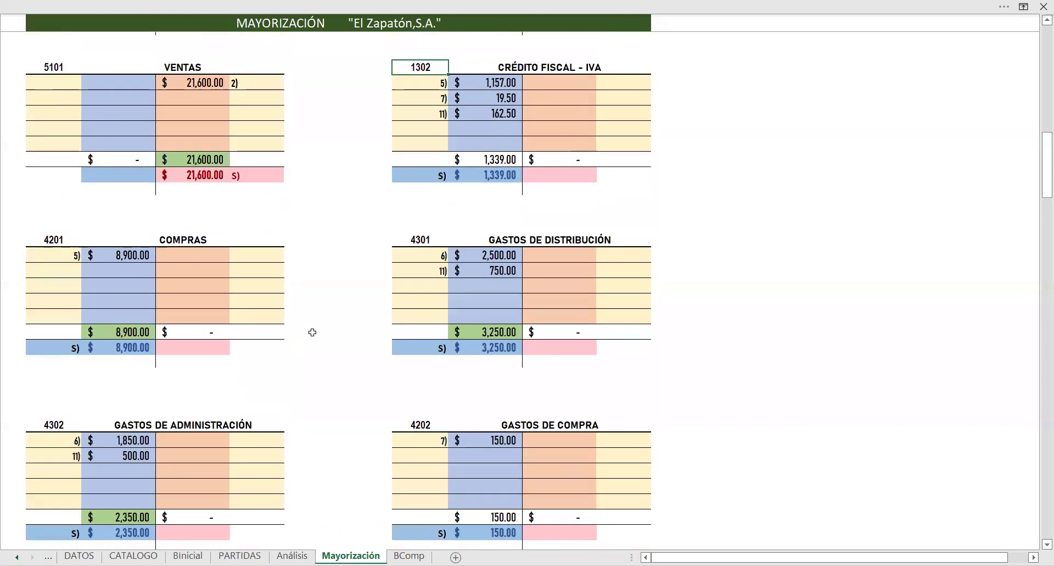
scroll(312, 332, up, 3)
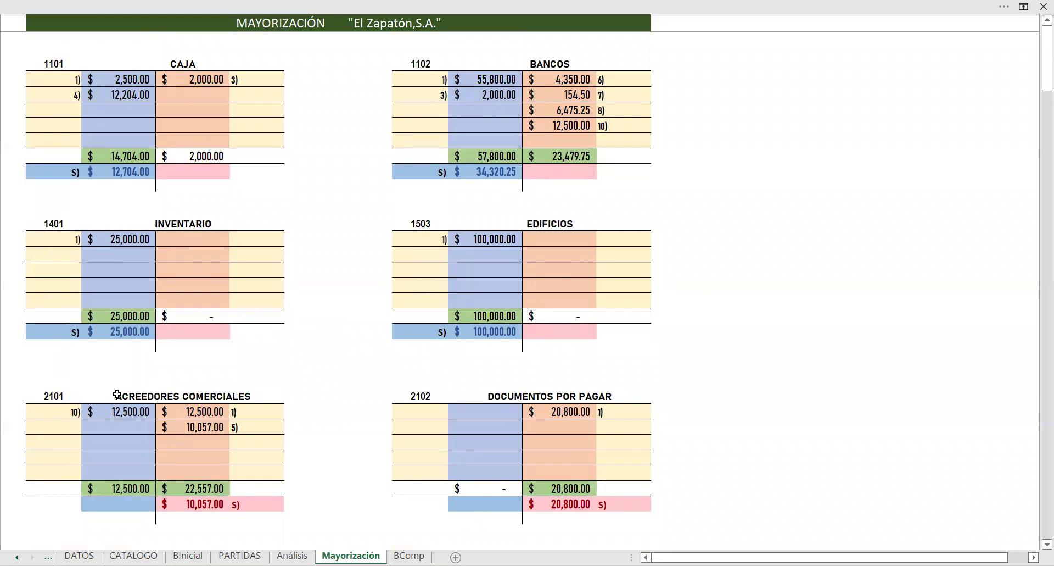
Step: Add liability codes 2101 and 2102 to the next two rows of the Códigos column on BComp, checking the second against Mayorización
click(409, 556)
text(2101)
key(Return)
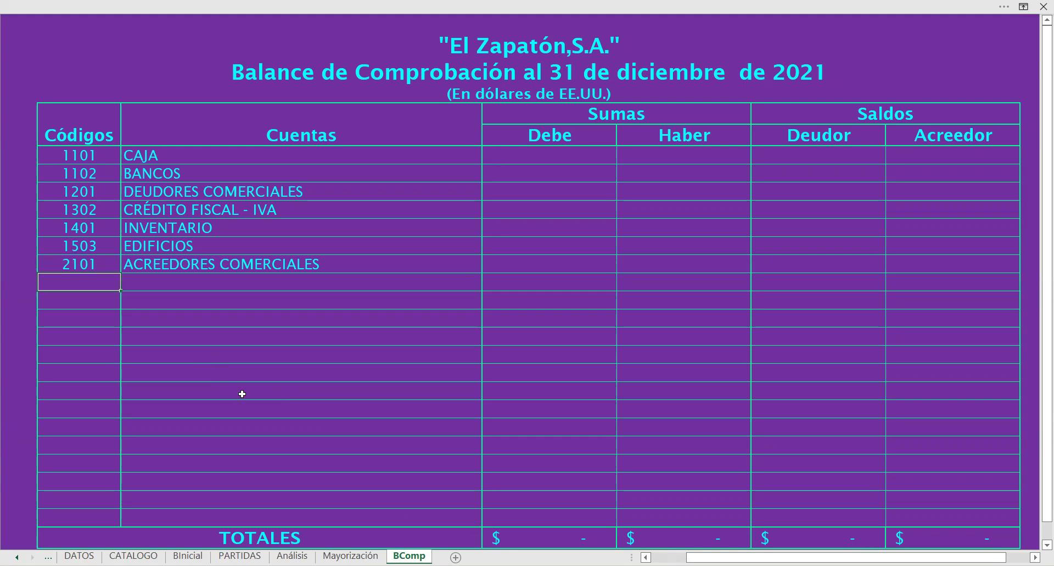
click(351, 555)
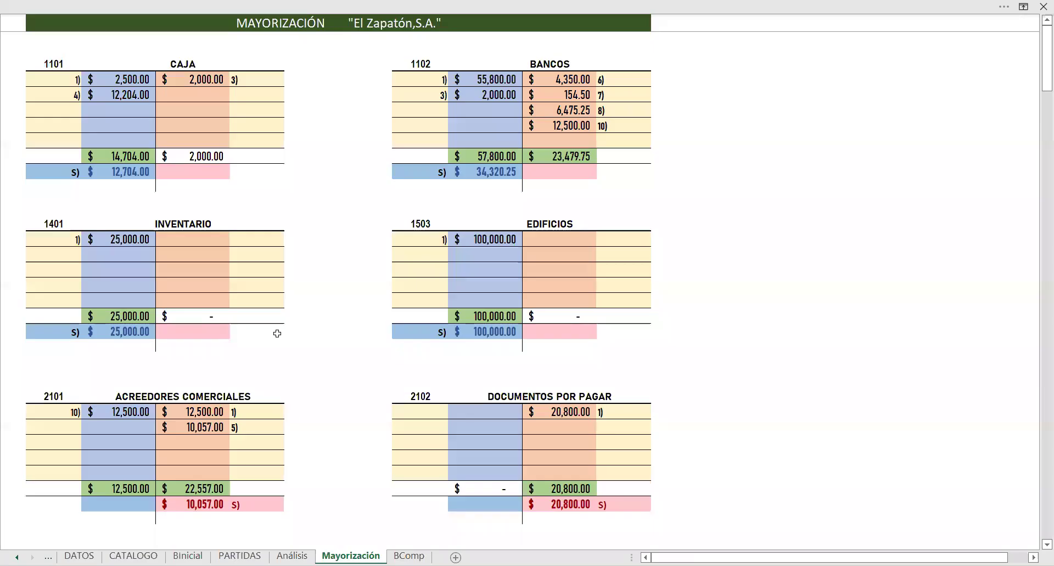
scroll(278, 332, down, 2)
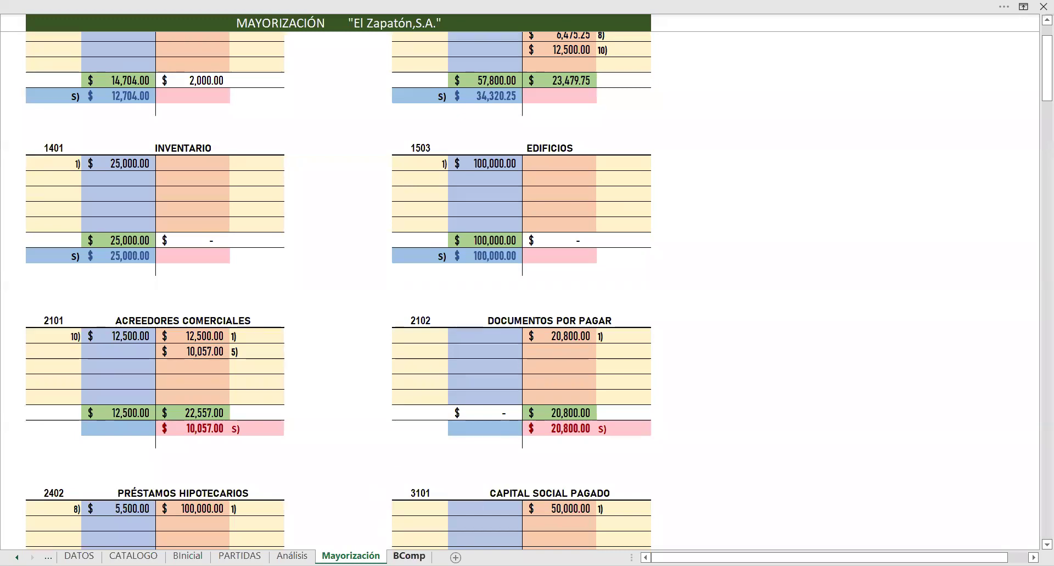
click(404, 555)
text(2102)
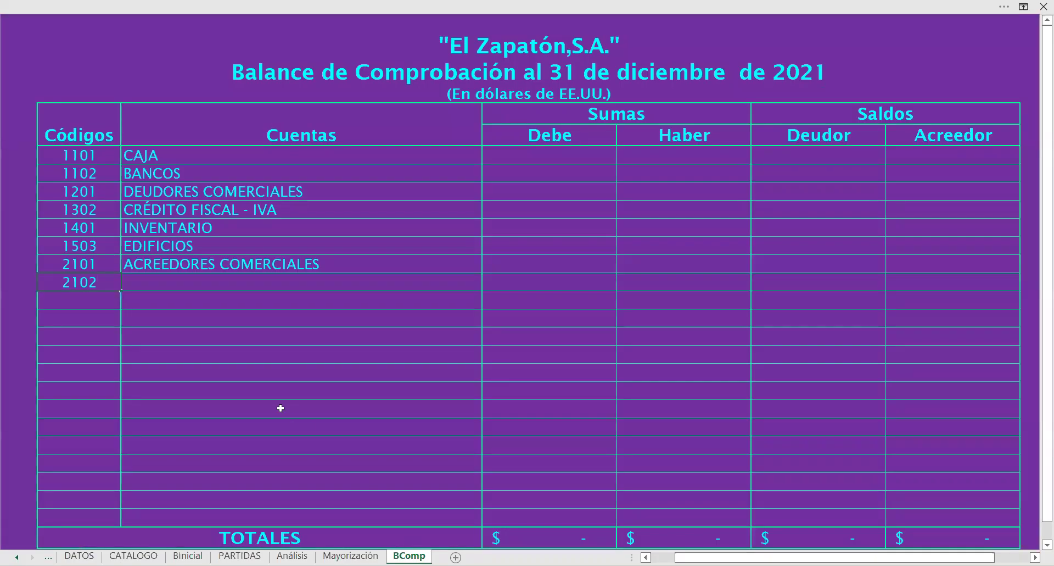
key(Return)
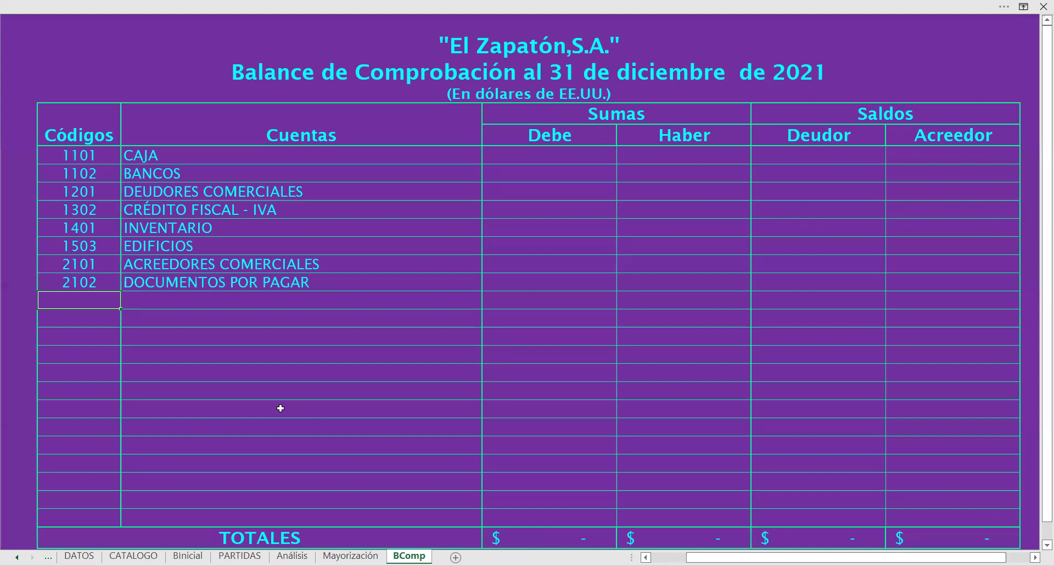
Step: Look through the T-accounts on the Mayorización sheet for the liability code that follows 2102, and return to the BComp sheet
click(350, 555)
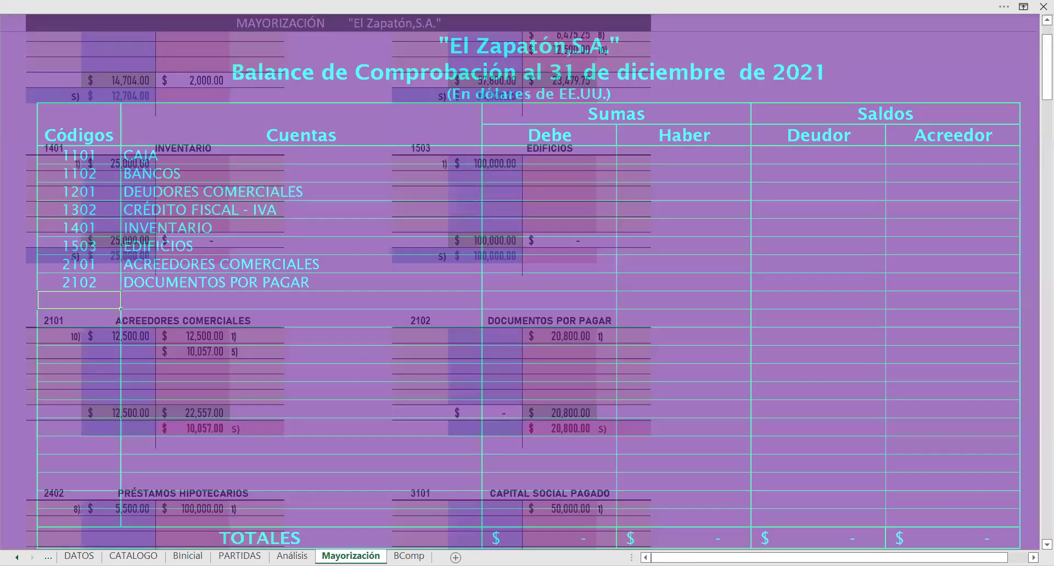
scroll(373, 380, down, 3)
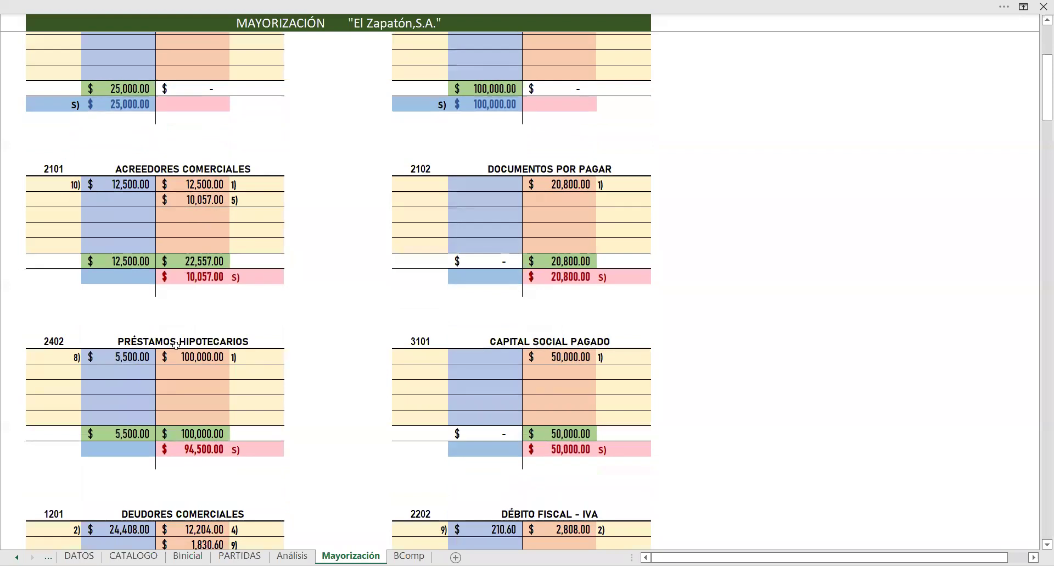
scroll(176, 345, down, 4)
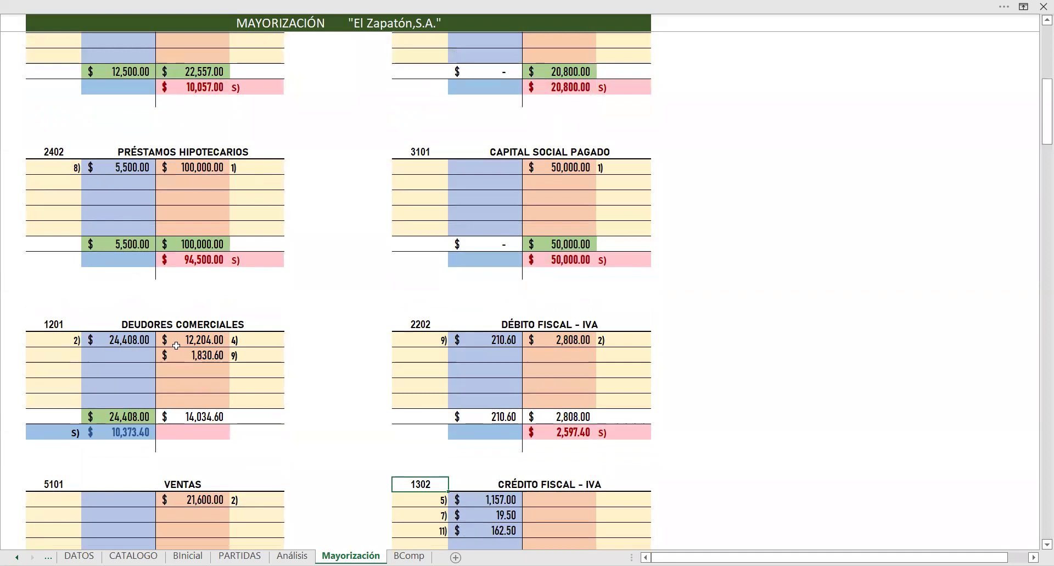
click(401, 314)
click(402, 325)
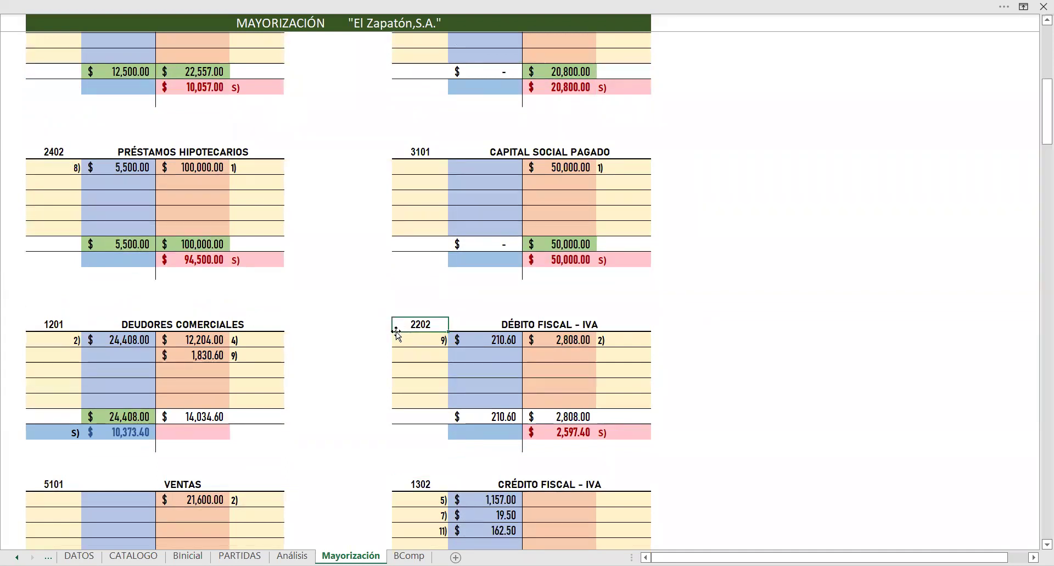
scroll(396, 334, down, 2)
scroll(397, 334, down, 6)
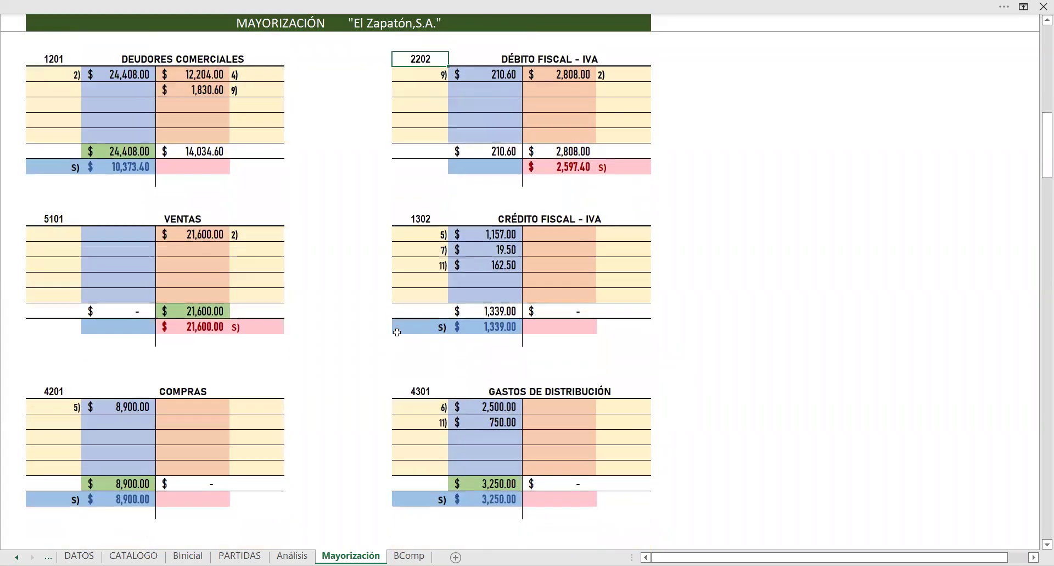
scroll(397, 332, down, 6)
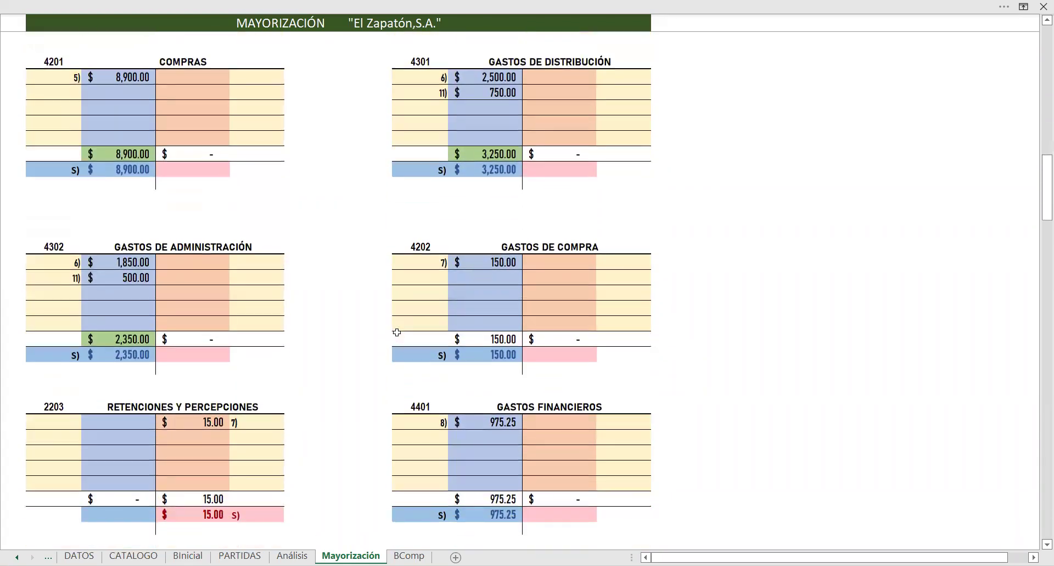
scroll(397, 332, down, 2)
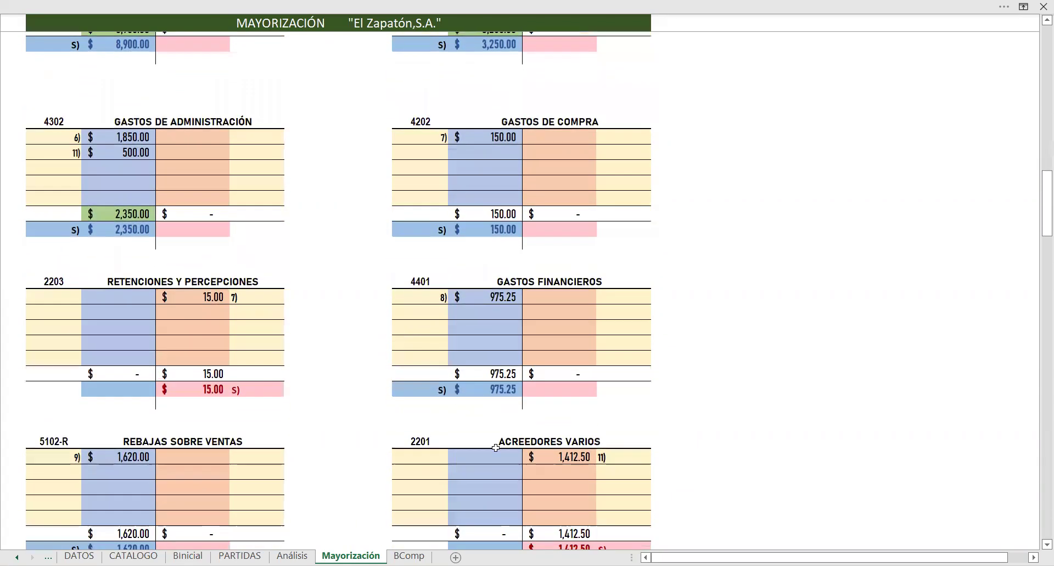
scroll(461, 446, down, 2)
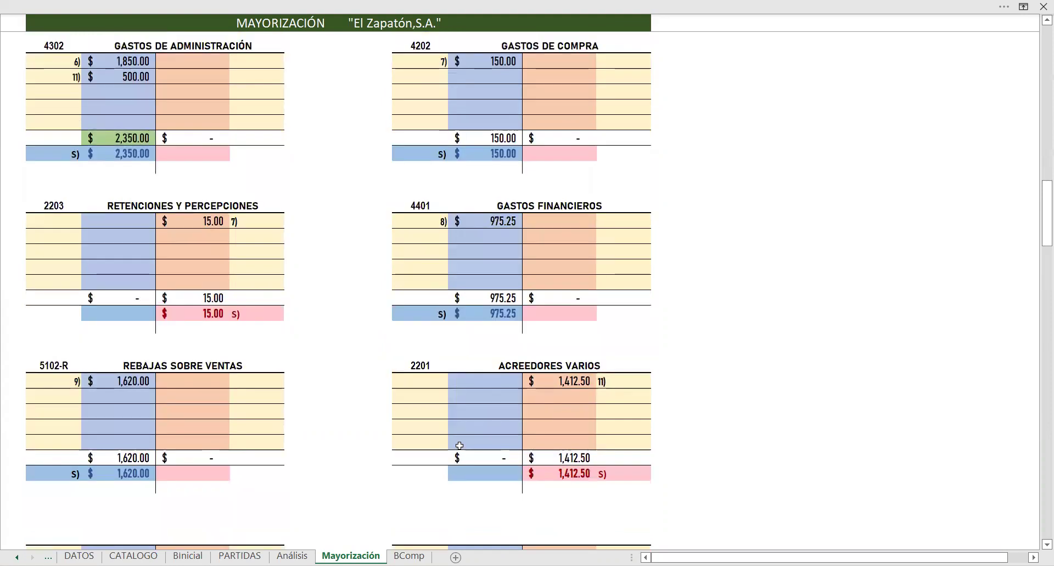
click(409, 555)
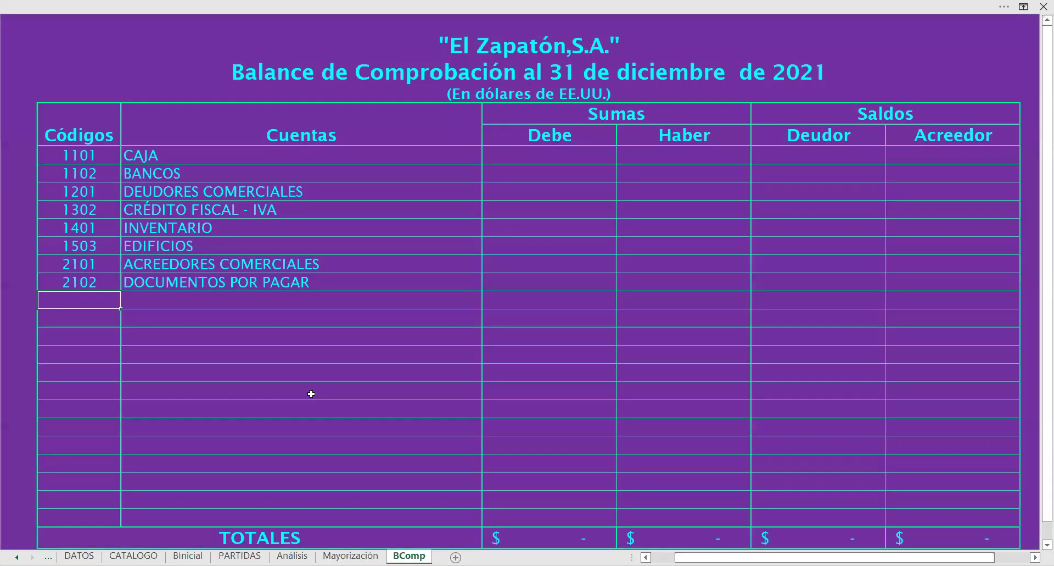
Step: Add the liability codes 2201 and 2202 to the next two rows of the Códigos column on the BComp sheet
text(2201)
key(Return)
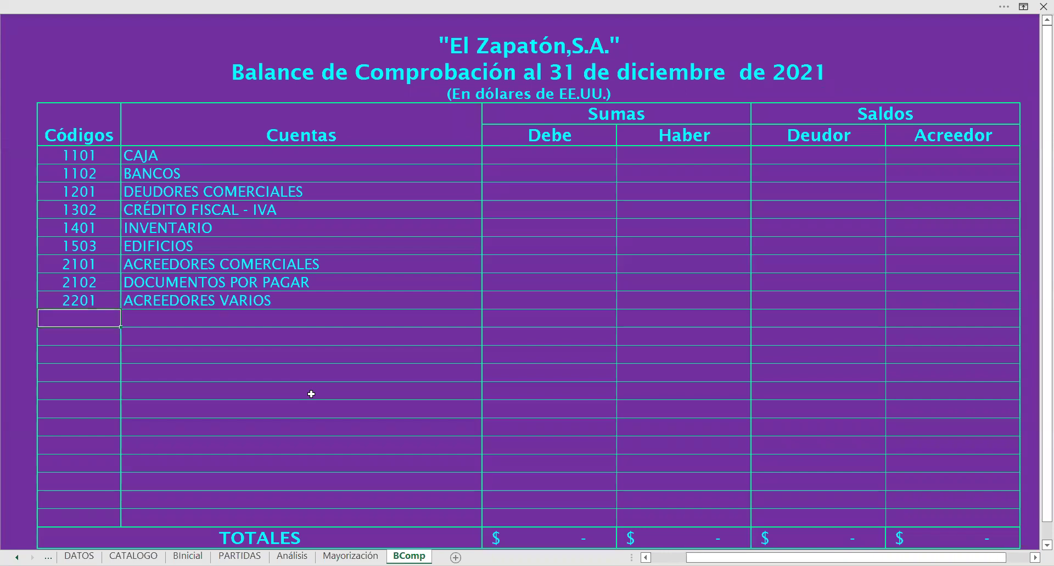
text(2202)
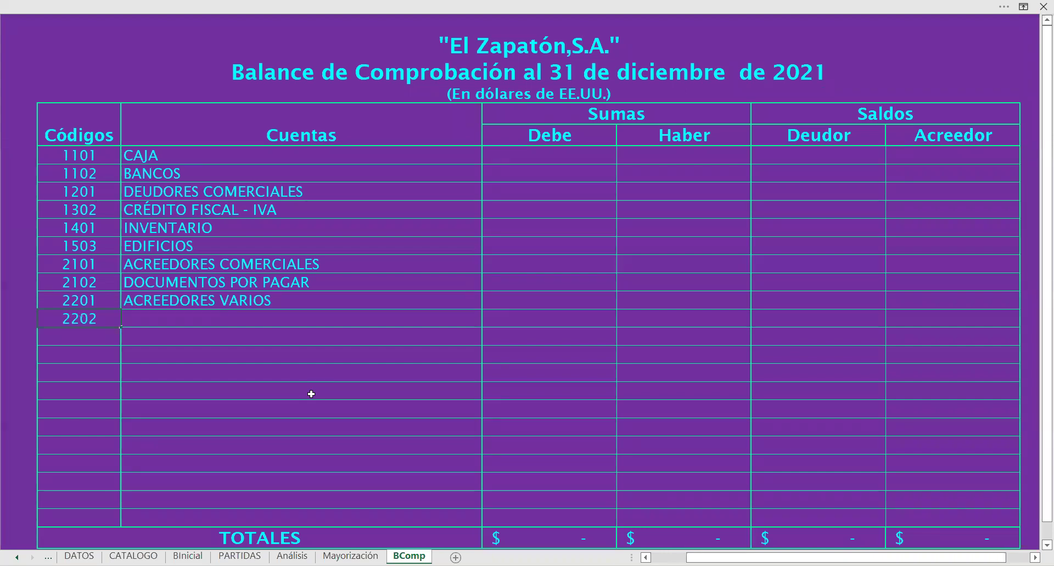
key(Return)
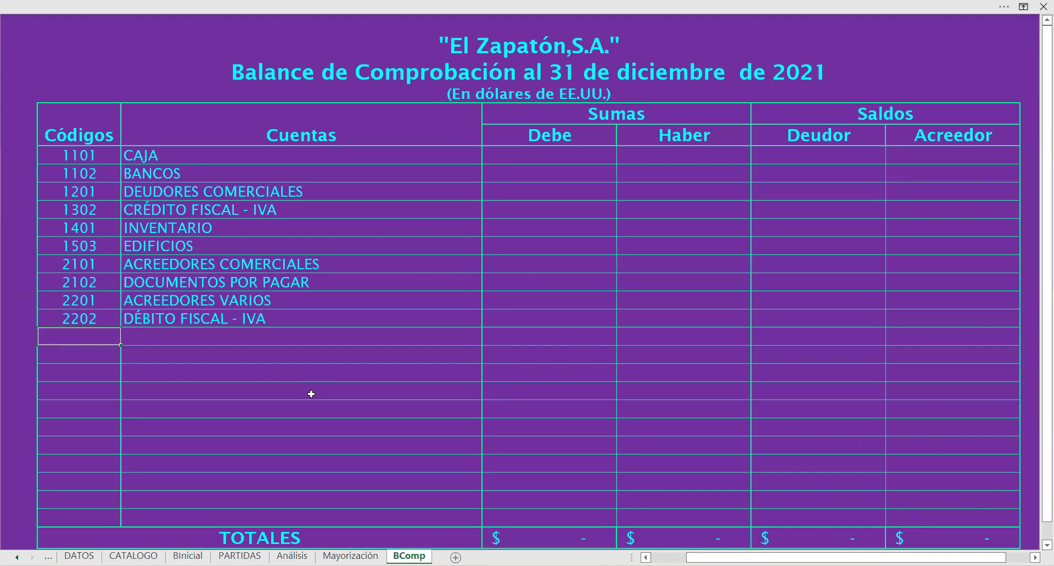
Step: Look up the next liability account on the Mayorización sheet and add its code 2402 to the Códigos column on BComp
click(357, 555)
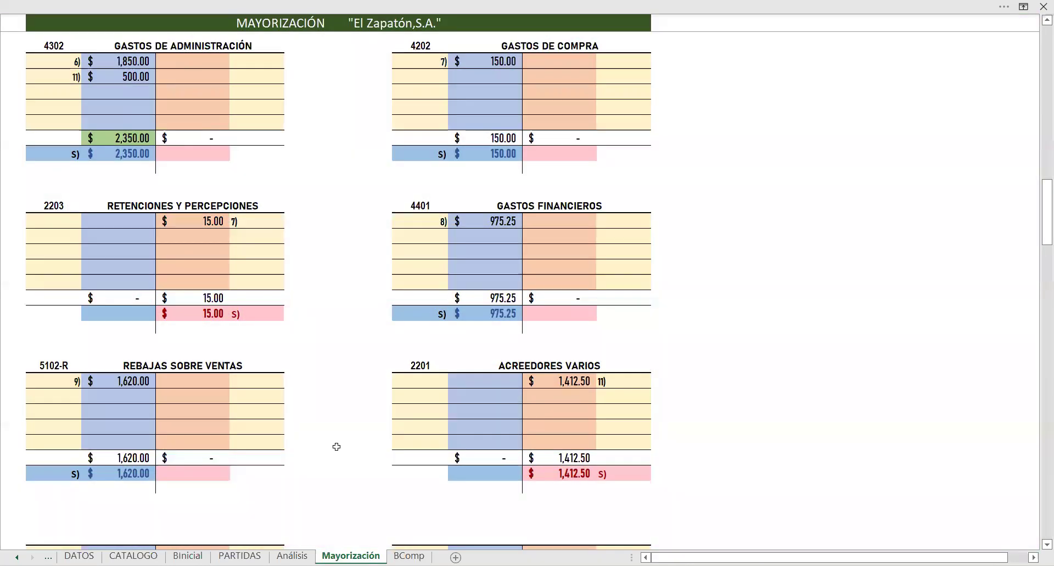
scroll(337, 447, up, 7)
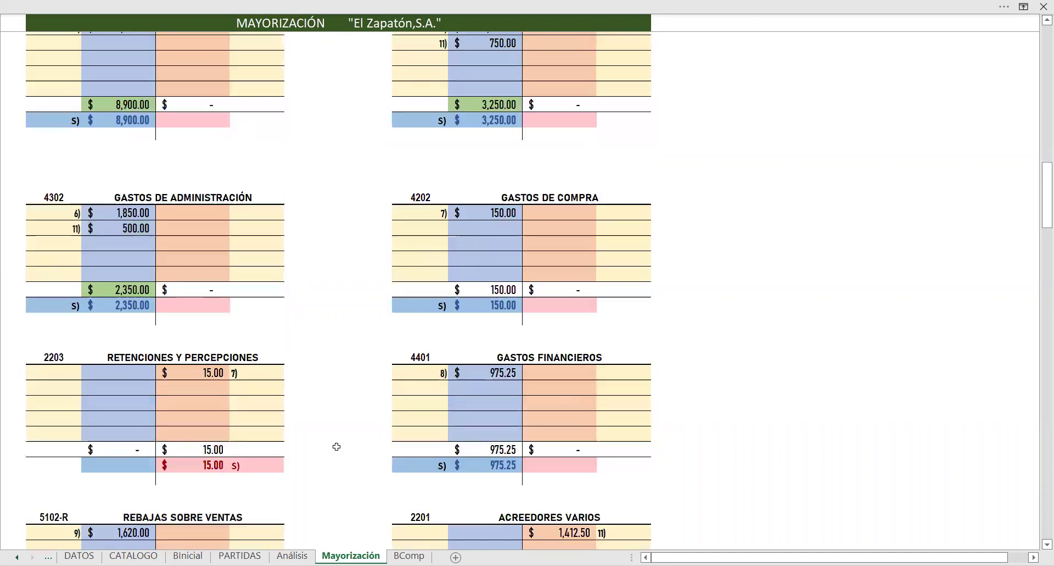
scroll(337, 446, up, 6)
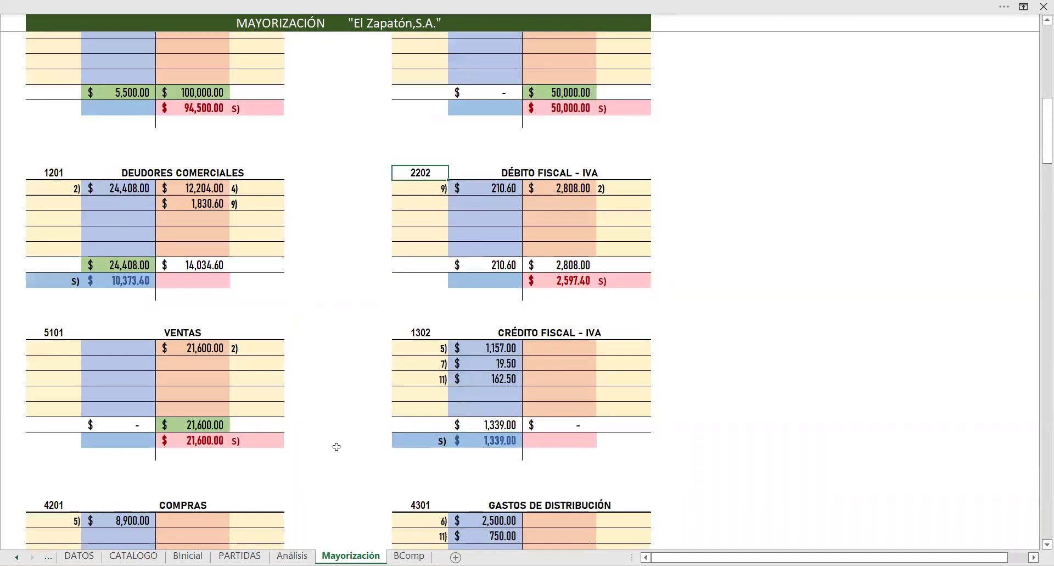
scroll(337, 446, up, 1)
scroll(337, 446, up, 6)
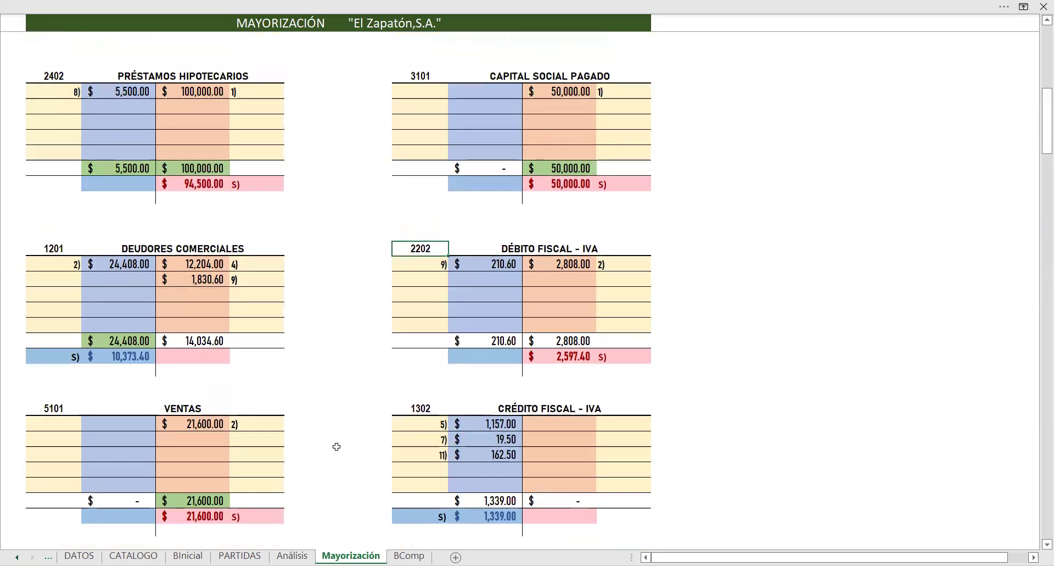
scroll(337, 447, up, 2)
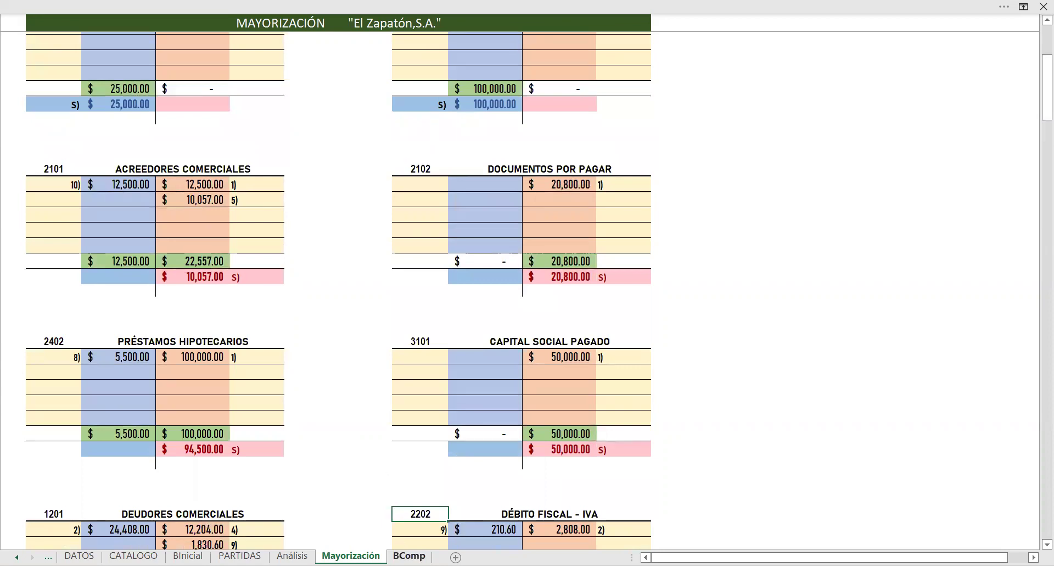
click(409, 556)
text(2402)
key(Return)
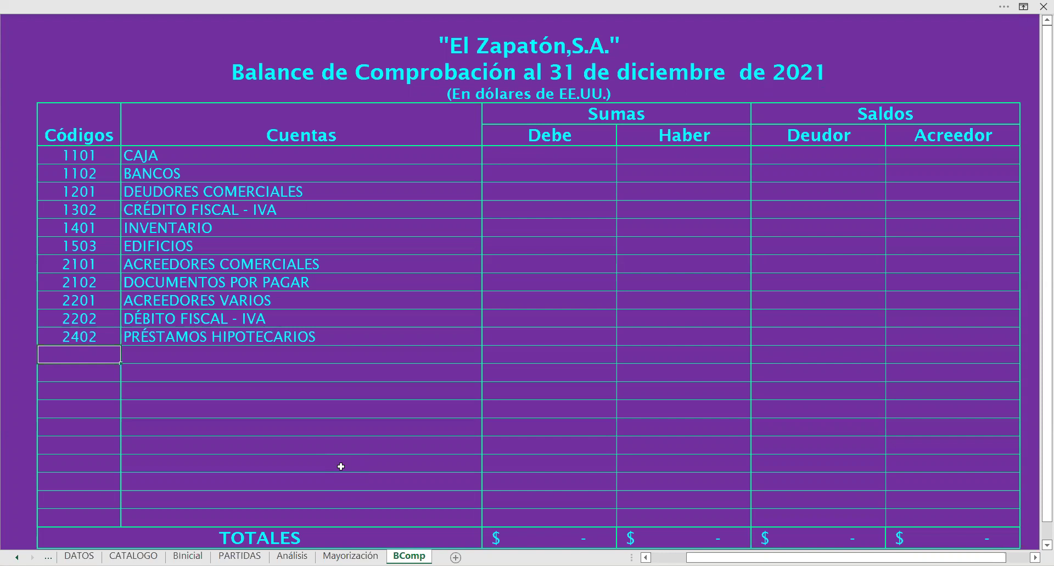
Step: Look up the equity account on the Mayorización sheet and add its code 3101 to the next Códigos row on BComp
click(362, 555)
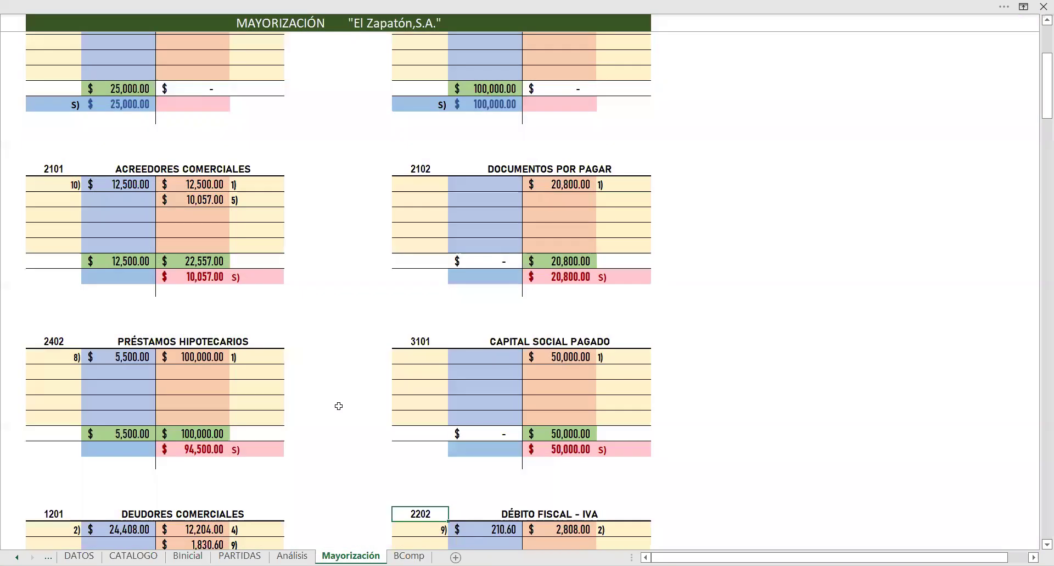
scroll(338, 406, up, 5)
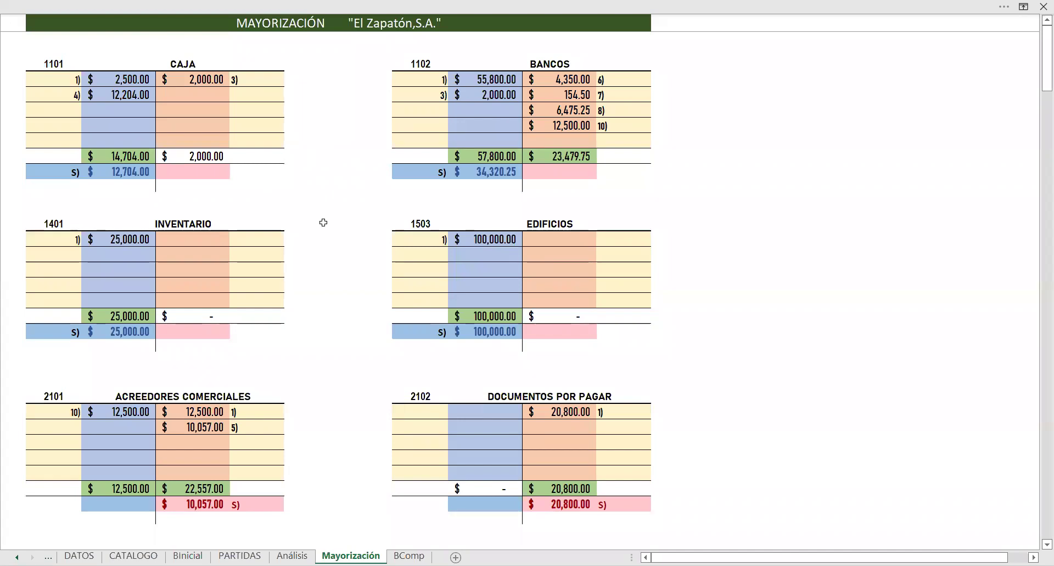
scroll(323, 222, down, 4)
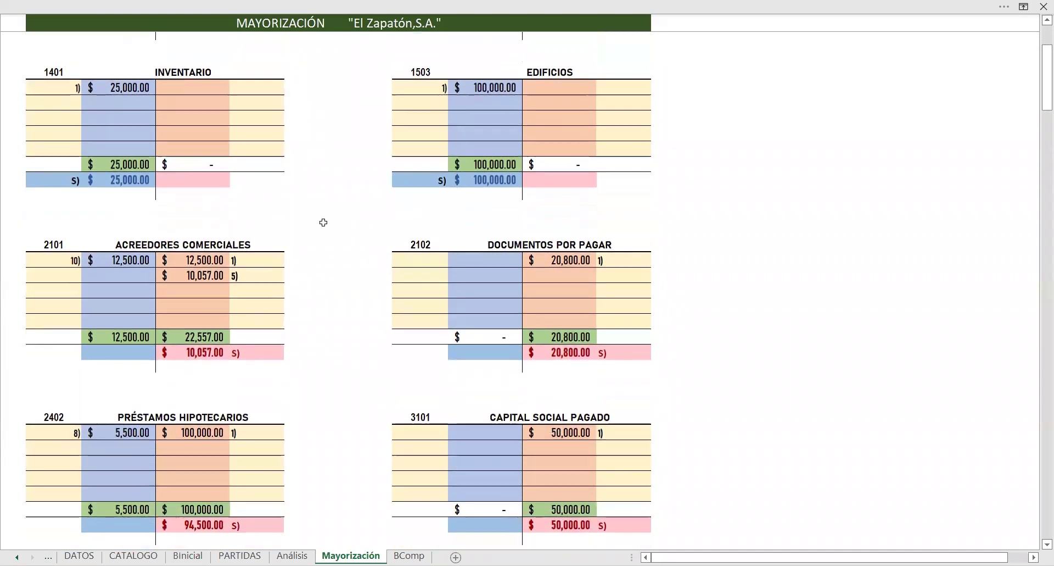
scroll(323, 222, down, 3)
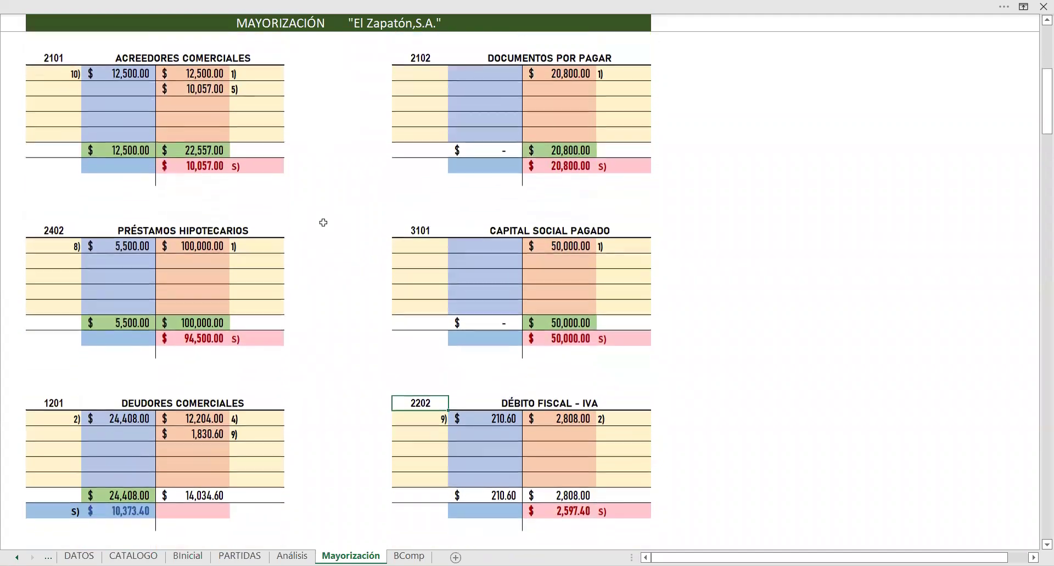
scroll(323, 222, down, 1)
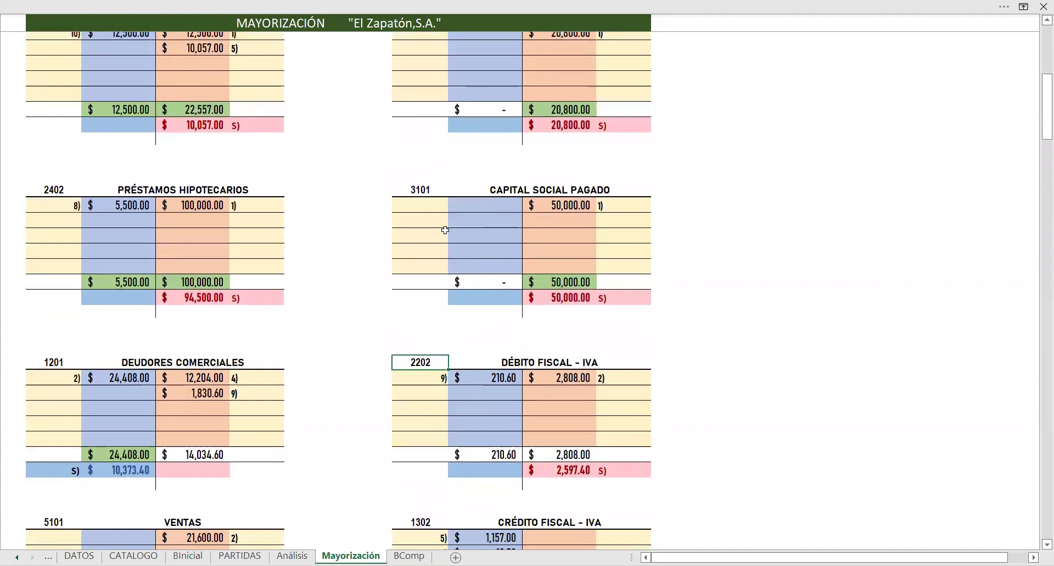
click(409, 555)
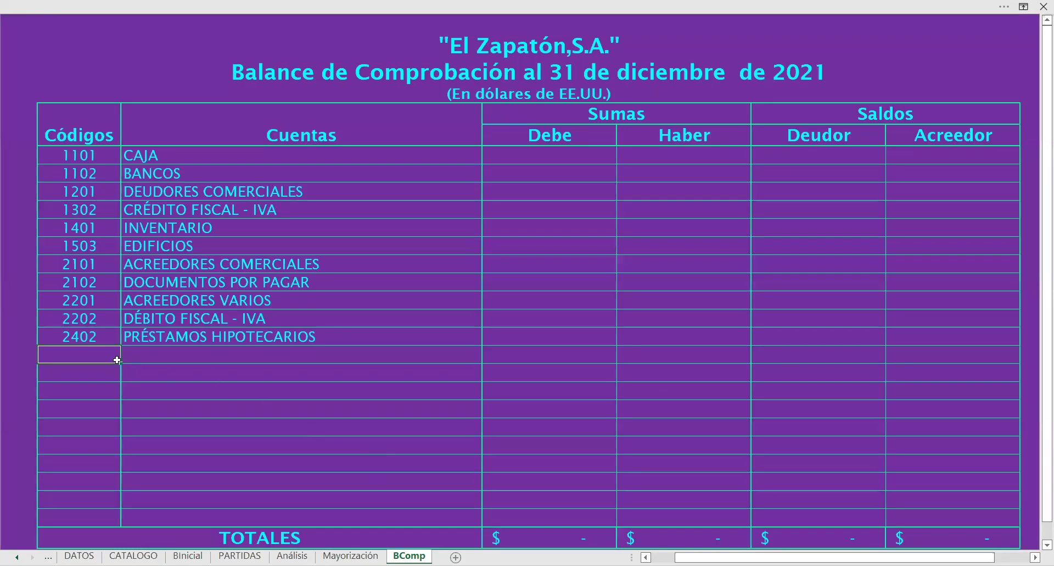
text(3101)
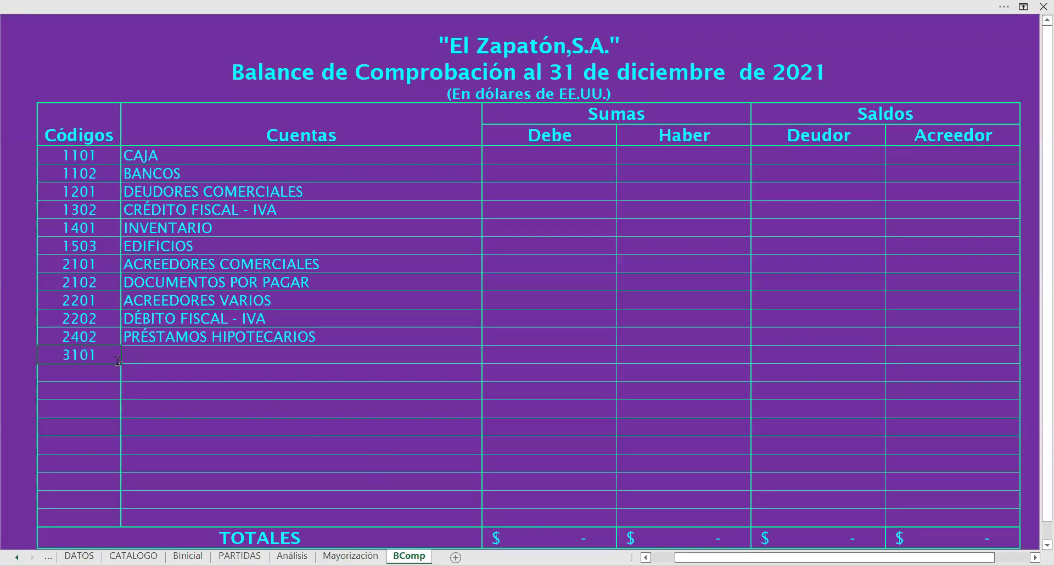
key(Return)
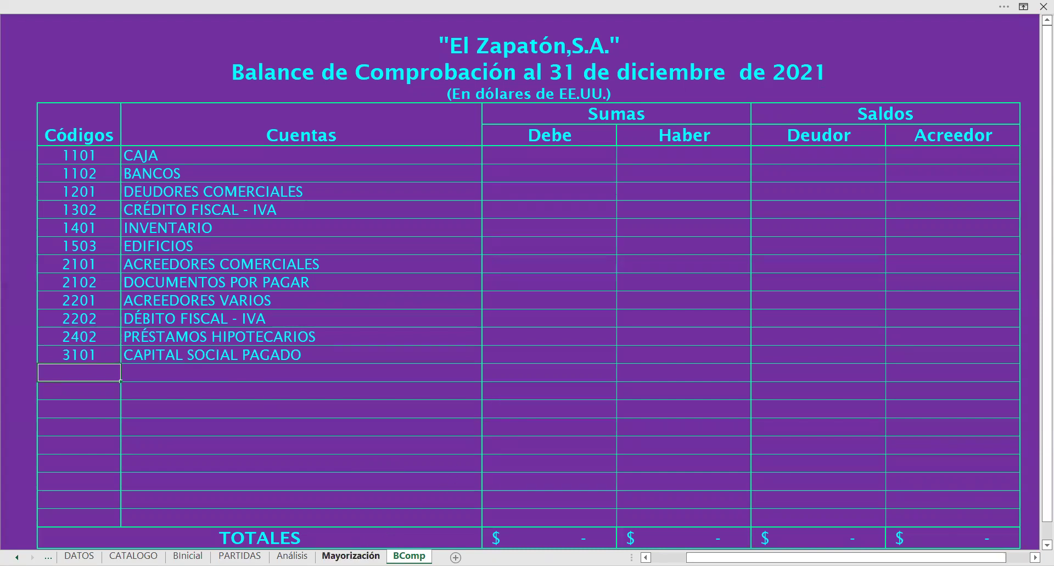
Step: Look through the T-accounts on the Mayorización sheet for further equity accounts and the first cost and expense account codes
click(351, 555)
scroll(336, 411, up, 5)
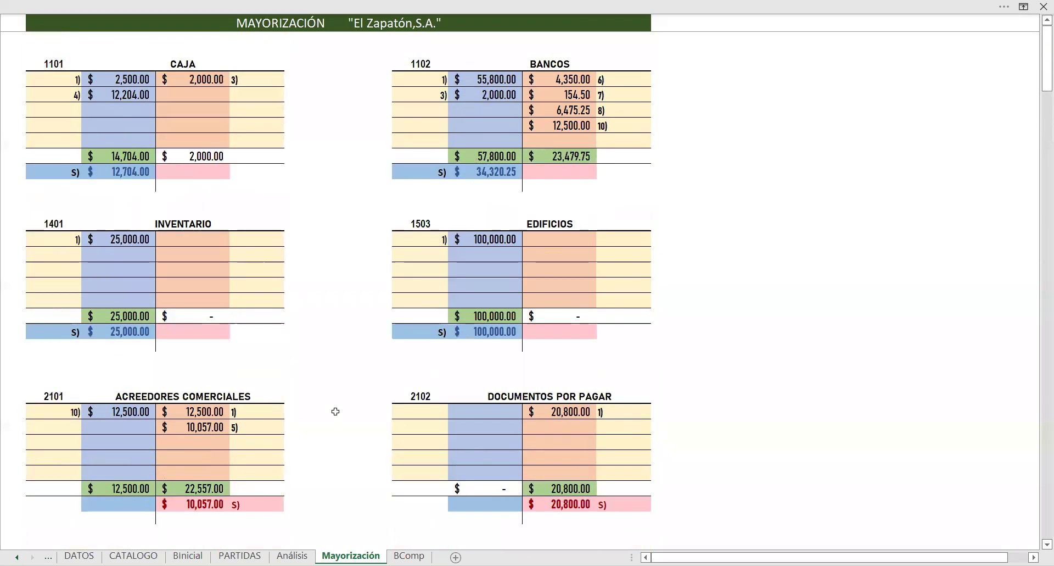
scroll(336, 411, down, 8)
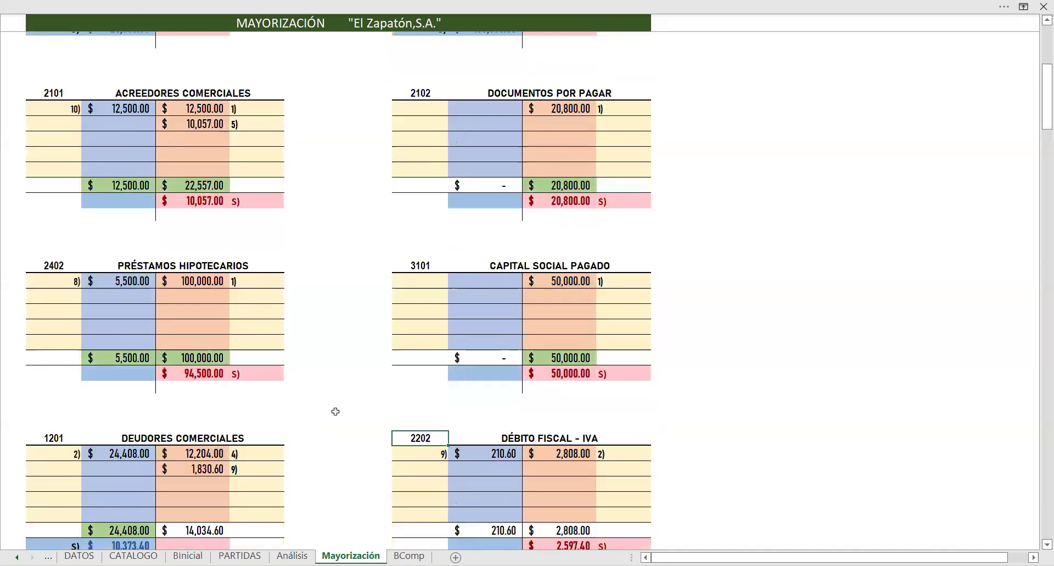
scroll(336, 411, down, 3)
scroll(335, 411, down, 1)
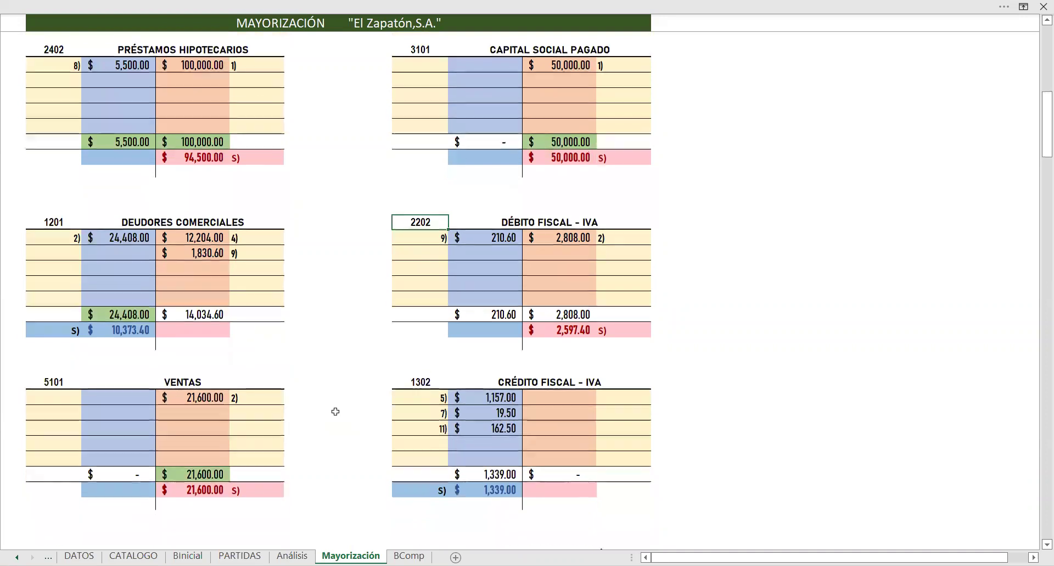
scroll(336, 411, down, 3)
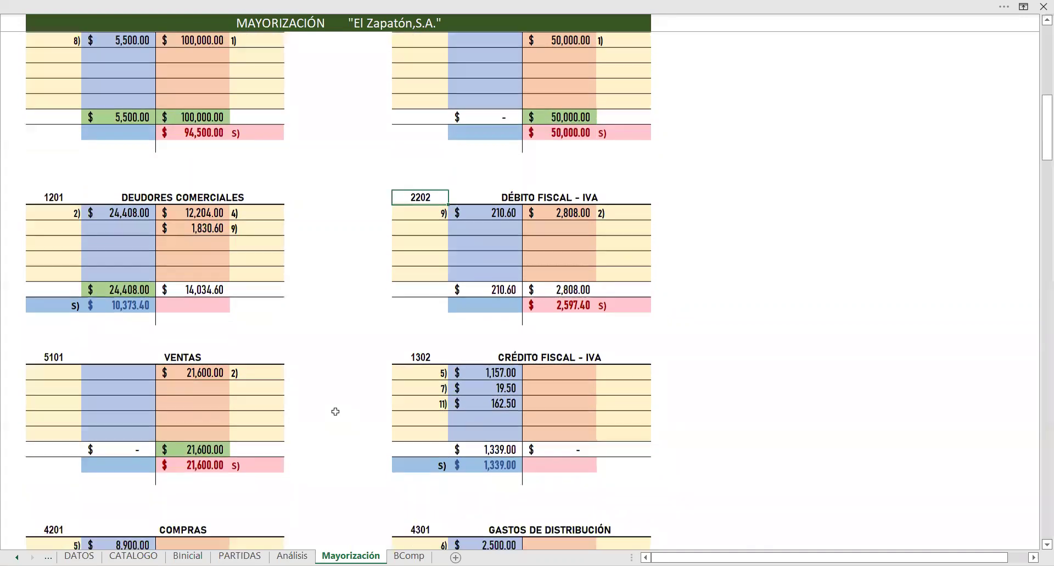
scroll(335, 411, down, 2)
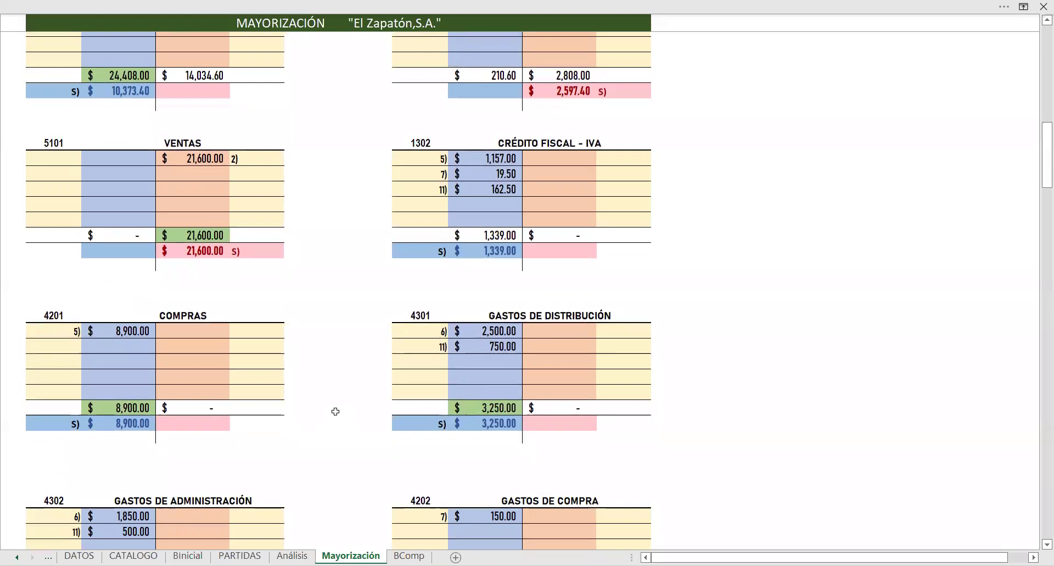
scroll(336, 411, down, 2)
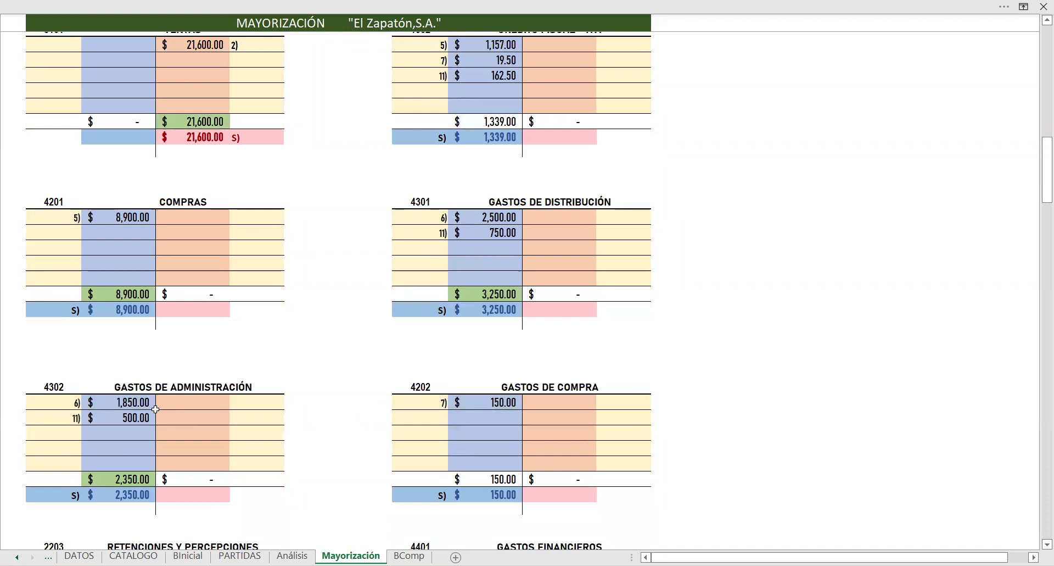
scroll(156, 409, down, 2)
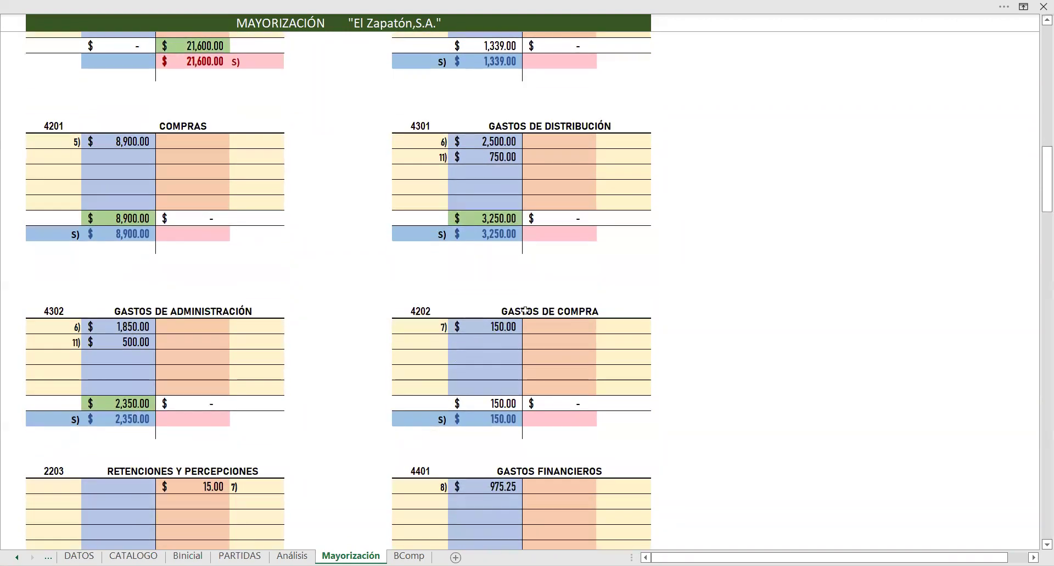
scroll(524, 311, down, 2)
scroll(524, 311, down, 2)
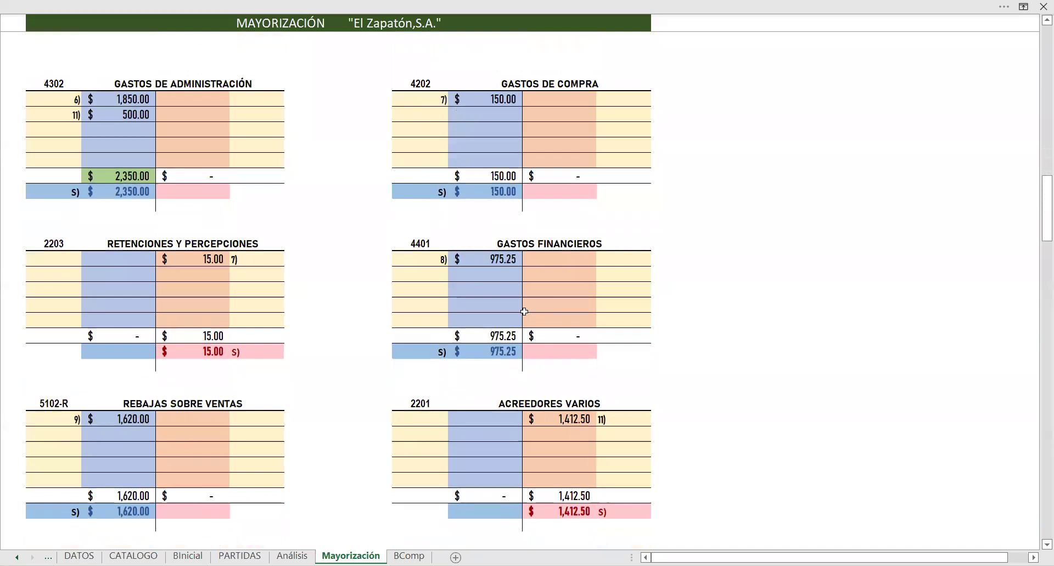
scroll(525, 311, up, 4)
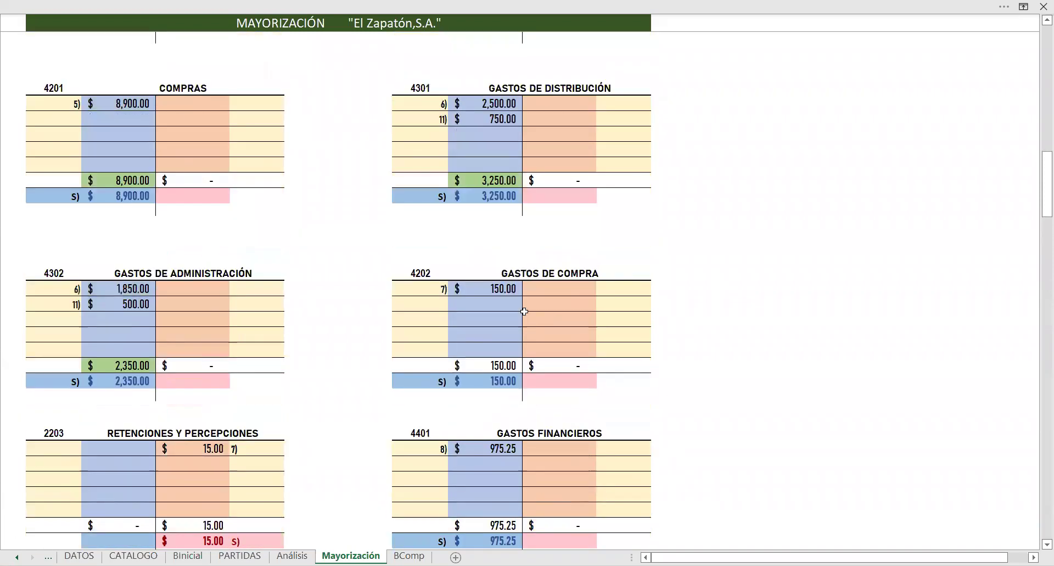
Step: Add the purchases code 4201 and the purchase expenses code 4202 to the next two Códigos rows on the BComp sheet
click(410, 555)
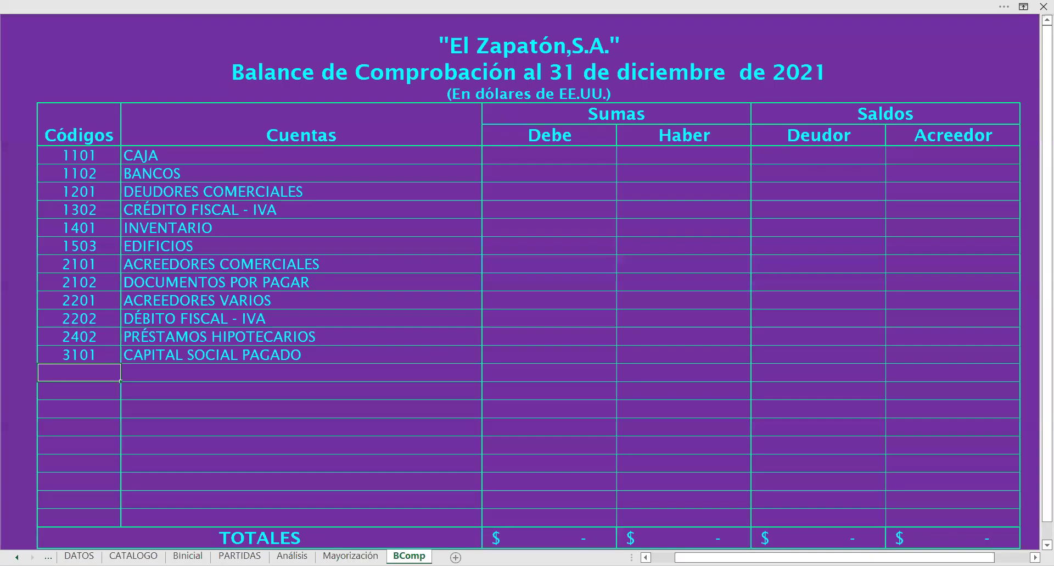
text(4201)
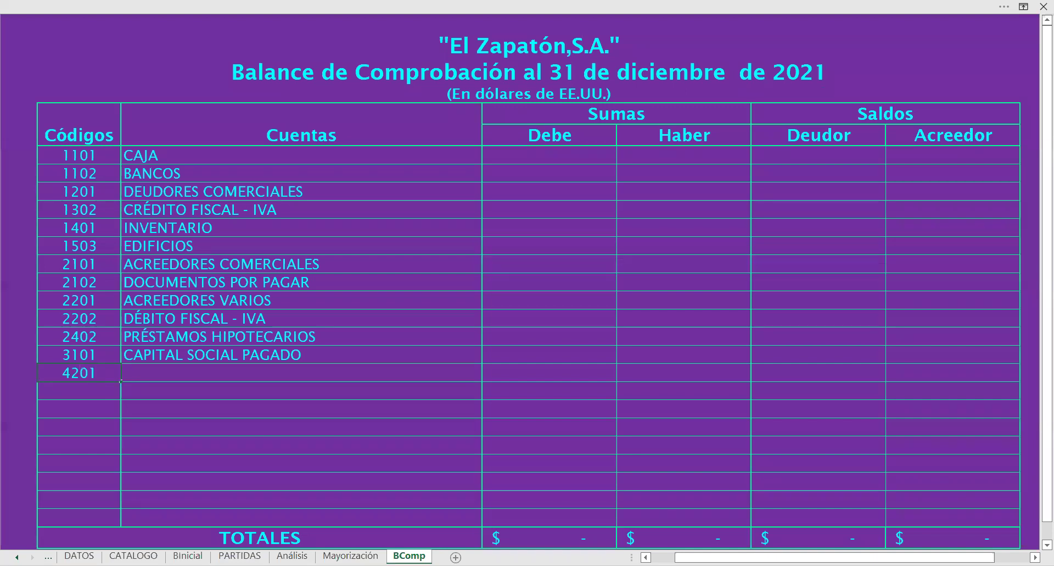
key(Return)
text(4202)
key(Return)
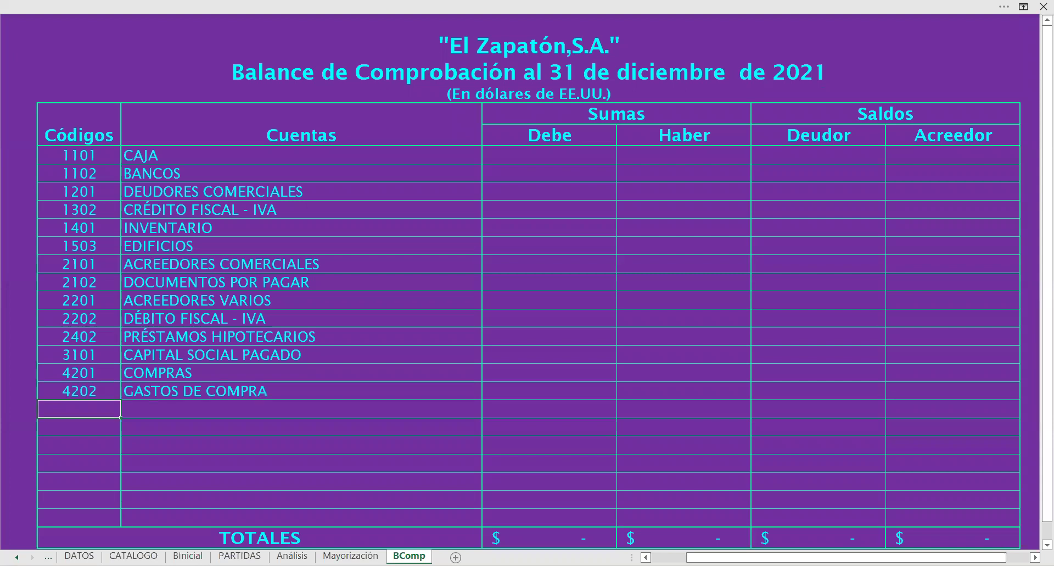
Step: Check the remaining expense accounts on the Mayorización sheet and add codes 4301 and 4302 to the next two Códigos rows on BComp
click(350, 555)
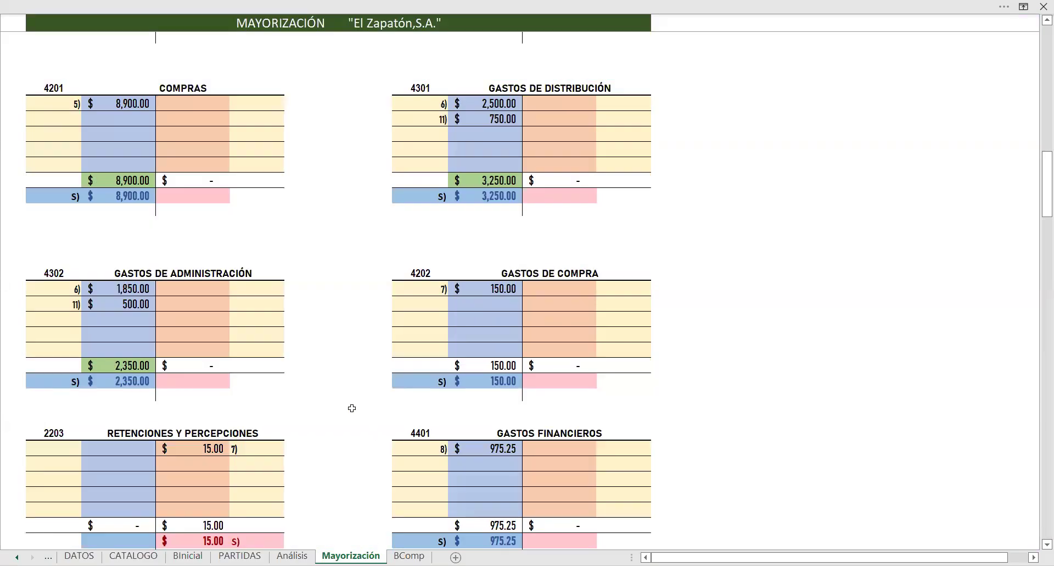
scroll(352, 408, down, 2)
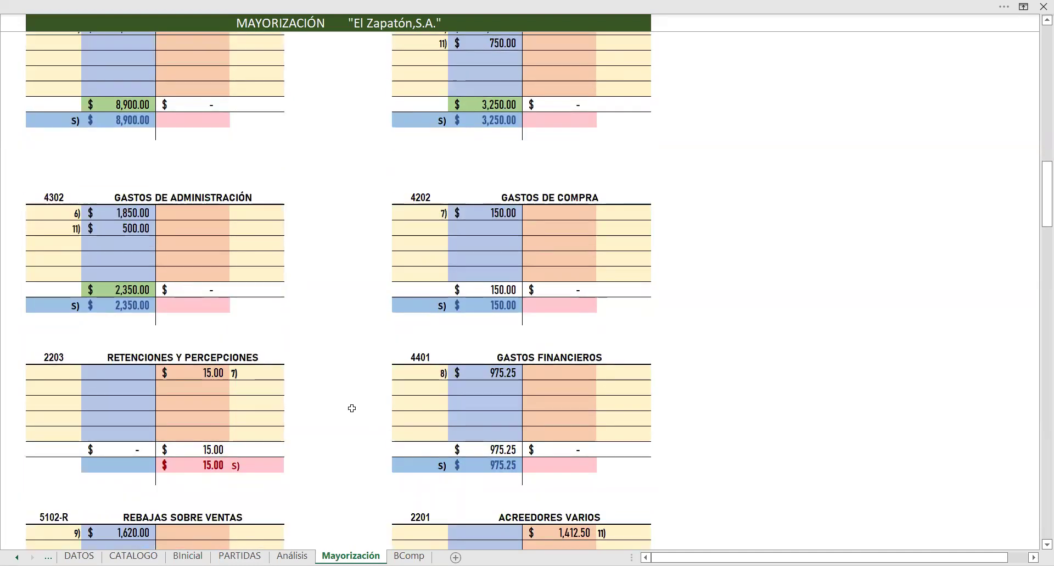
click(409, 556)
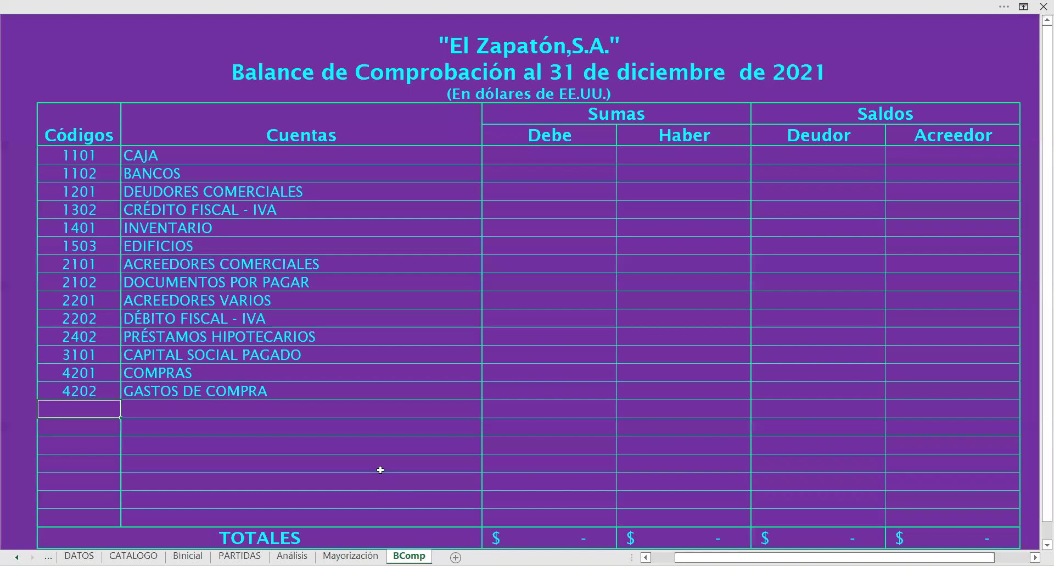
text(4301)
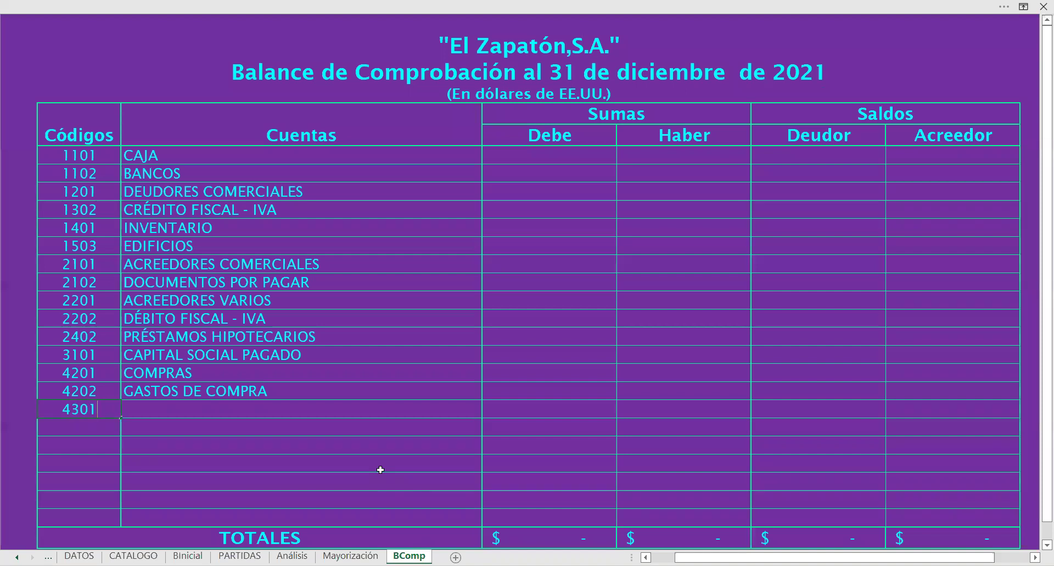
key(Return)
text(4302)
key(Return)
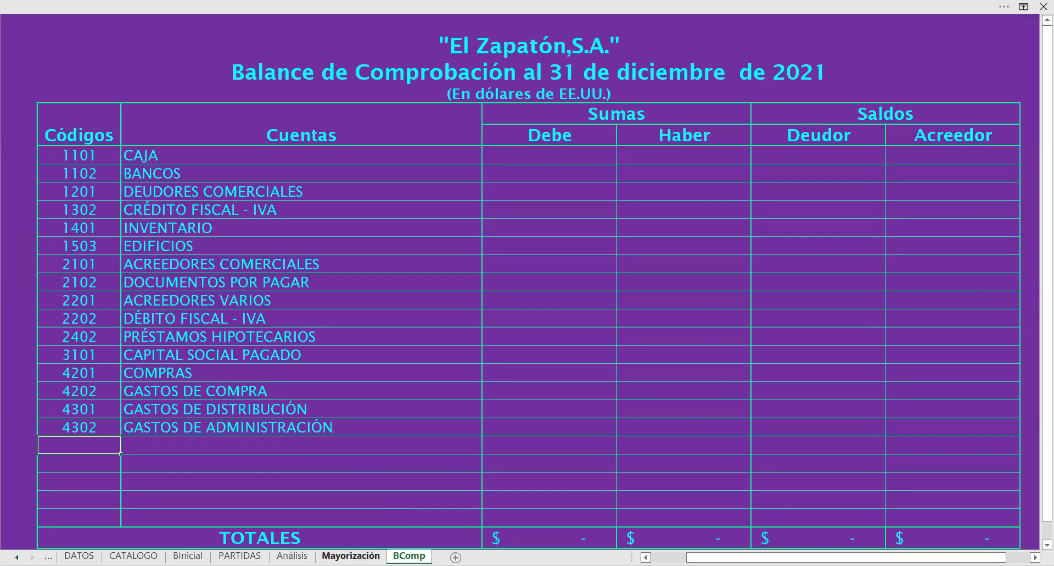
Step: Review the T-accounts on the Mayorización sheet for account codes still missing from the Códigos list on BComp
click(351, 555)
scroll(432, 455, down, 4)
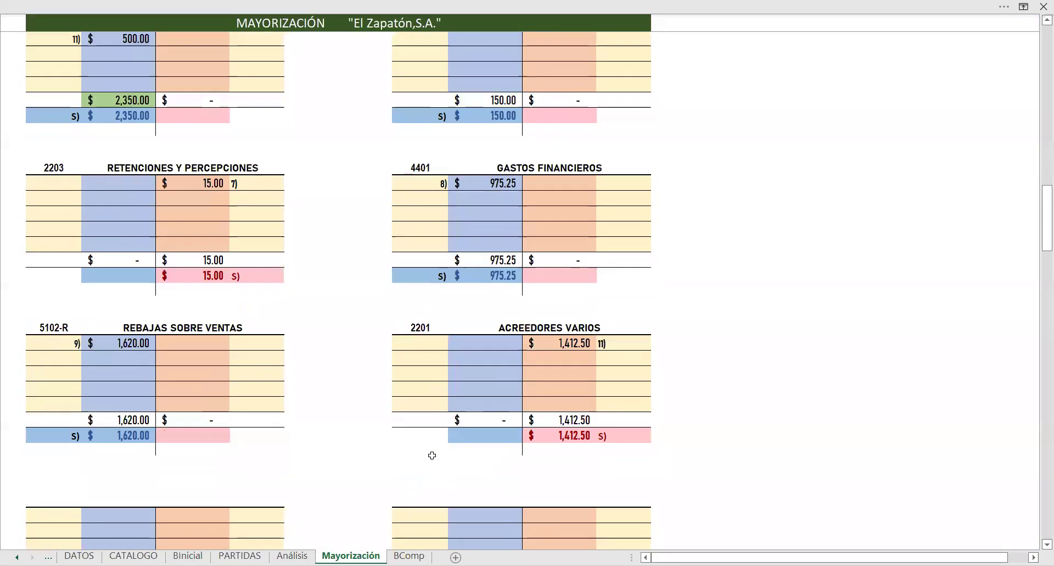
scroll(432, 456, down, 1)
scroll(432, 455, up, 3)
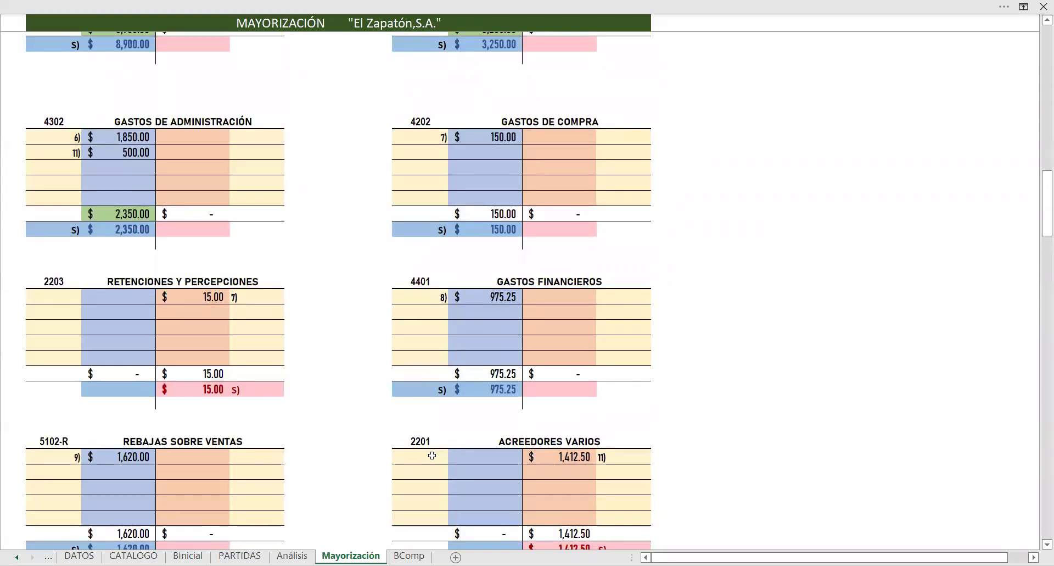
scroll(432, 455, up, 6)
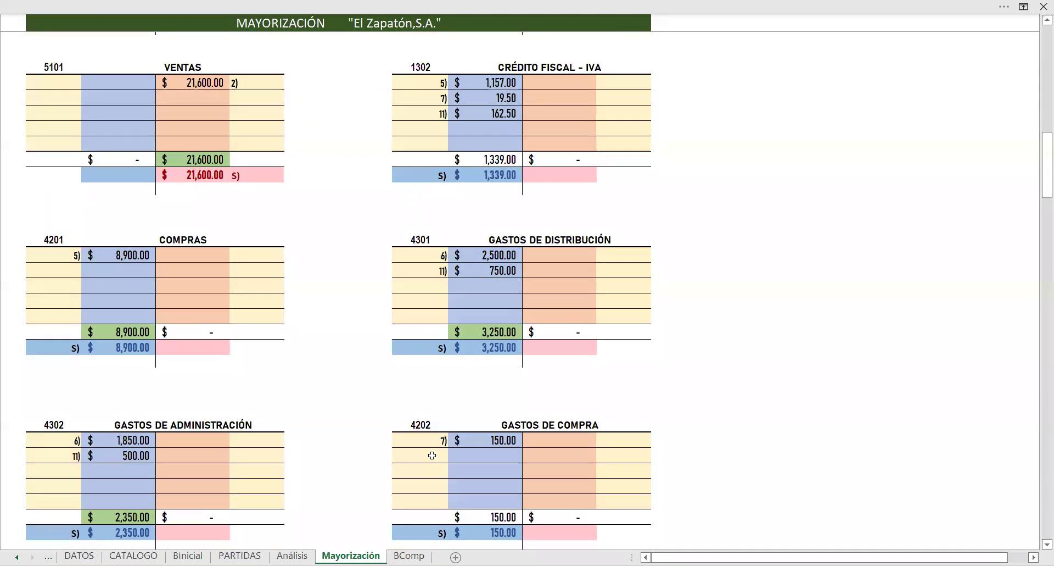
scroll(432, 455, up, 2)
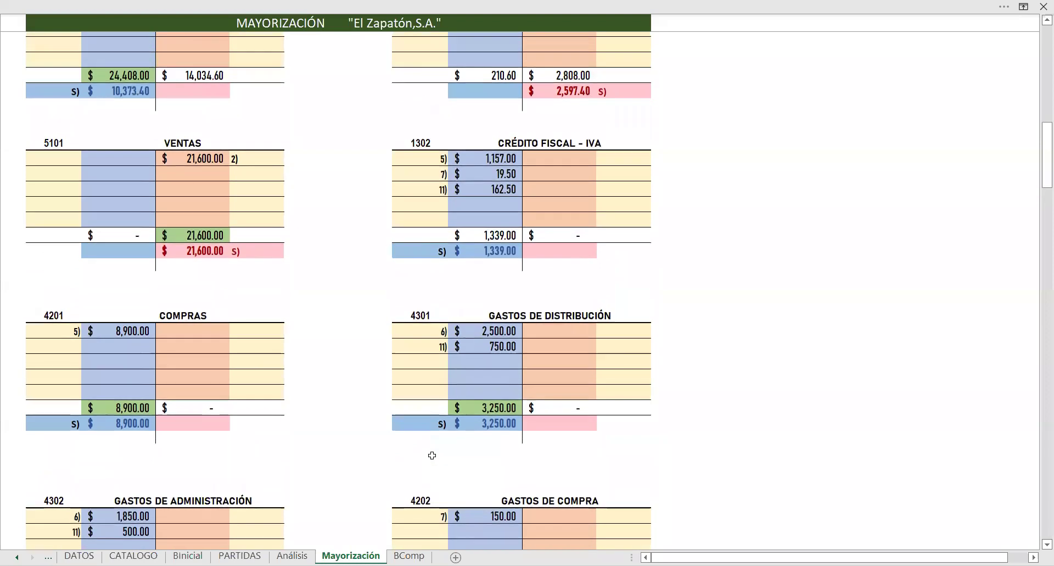
scroll(432, 455, down, 5)
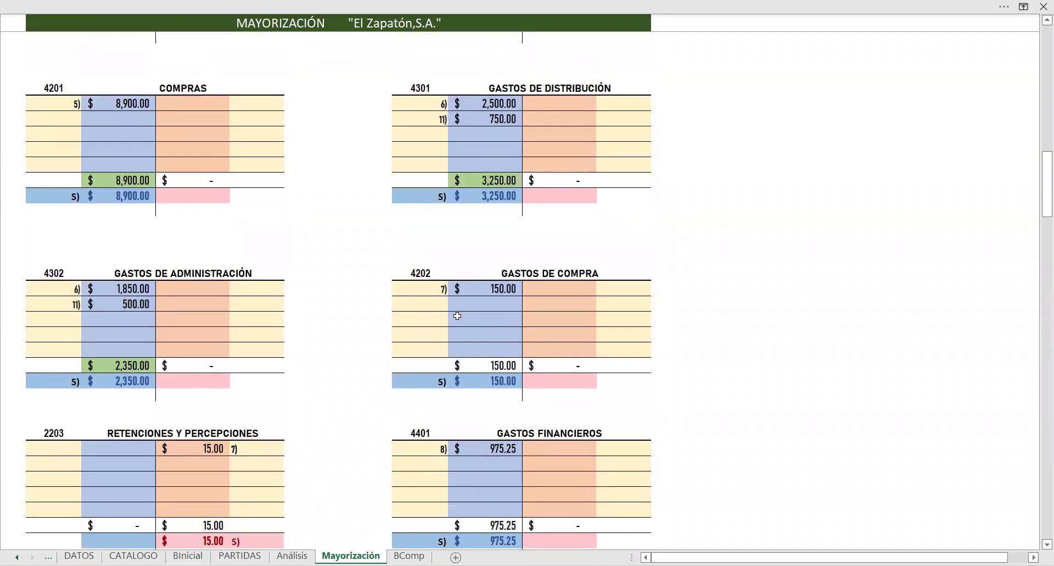
scroll(458, 316, down, 2)
scroll(457, 316, down, 1)
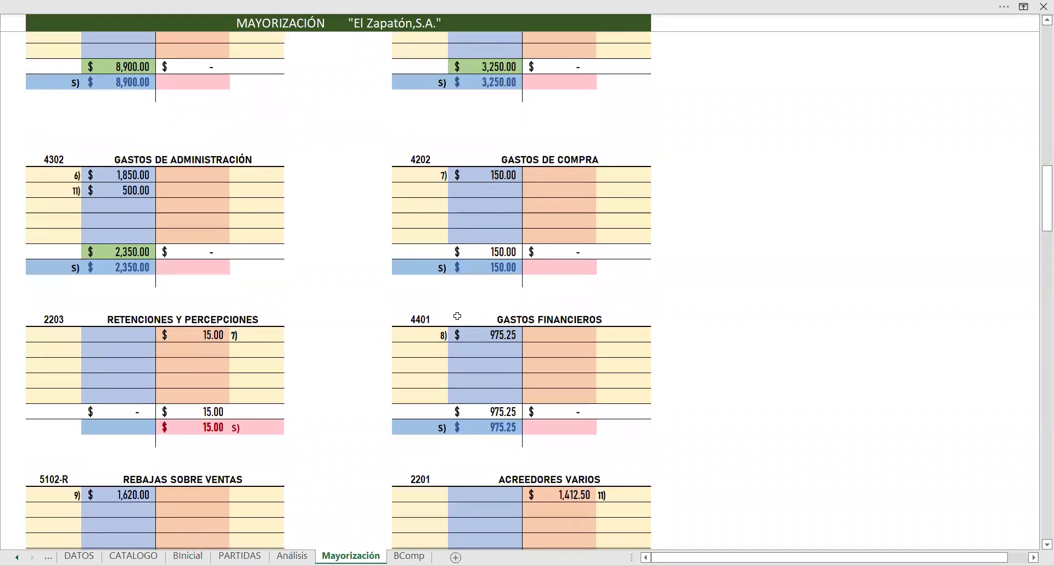
click(292, 555)
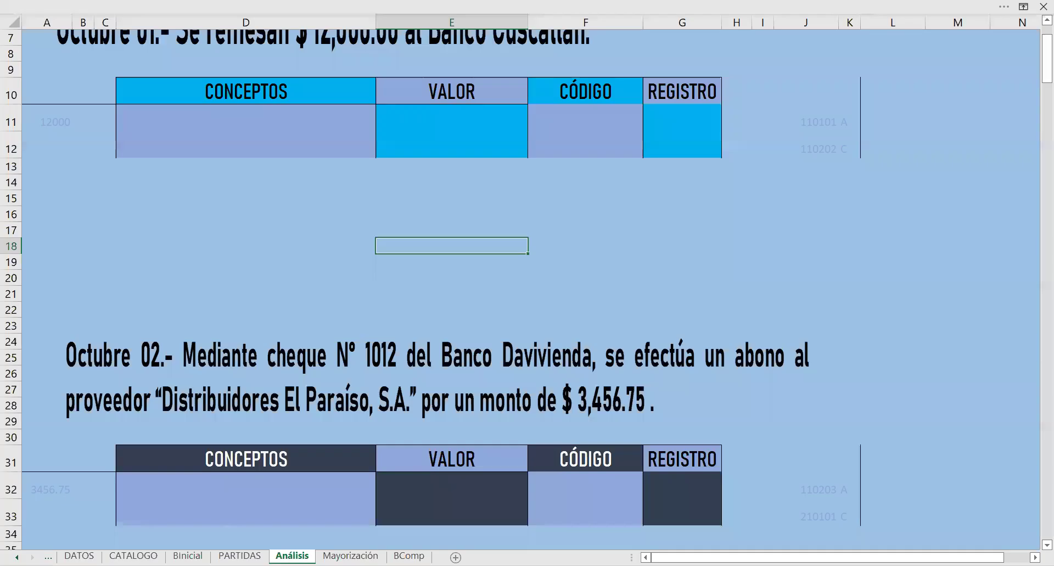
click(409, 555)
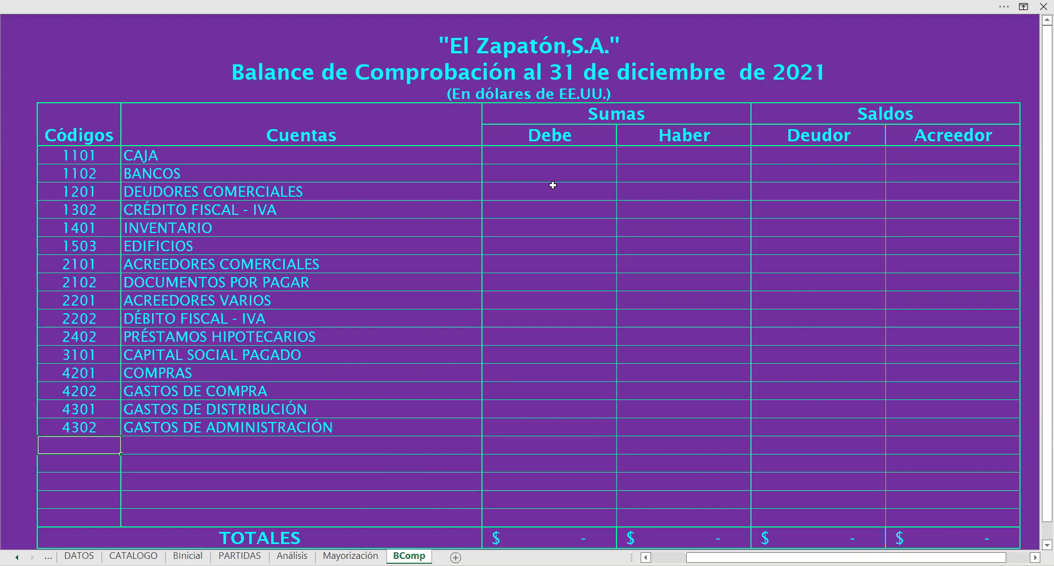
click(378, 385)
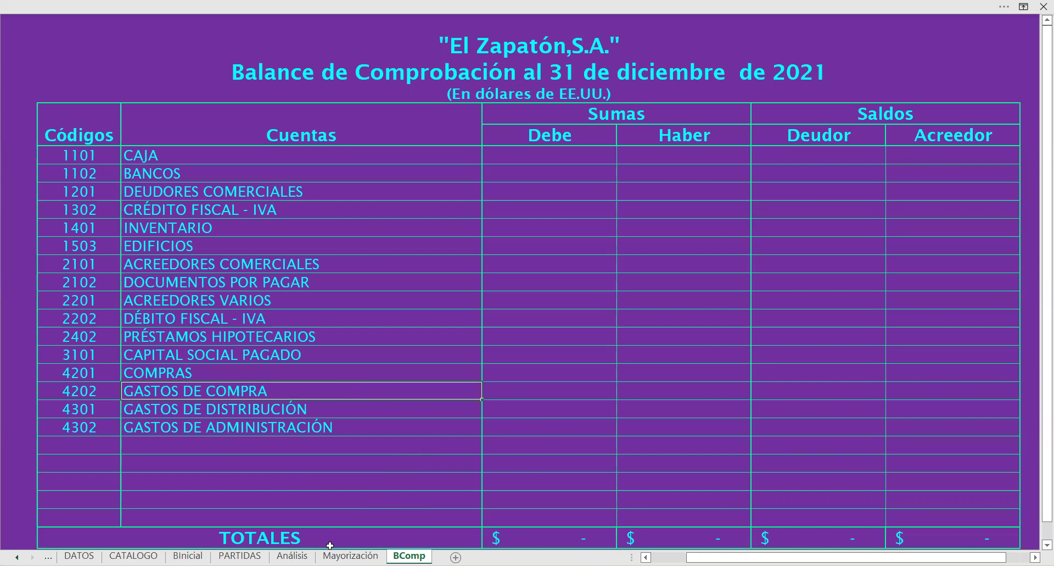
click(347, 555)
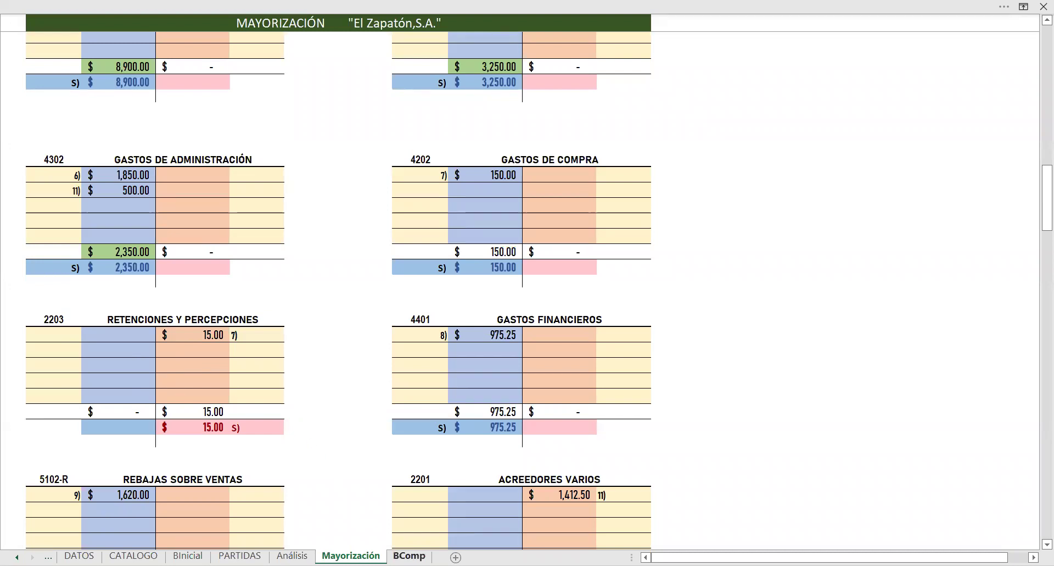
click(410, 555)
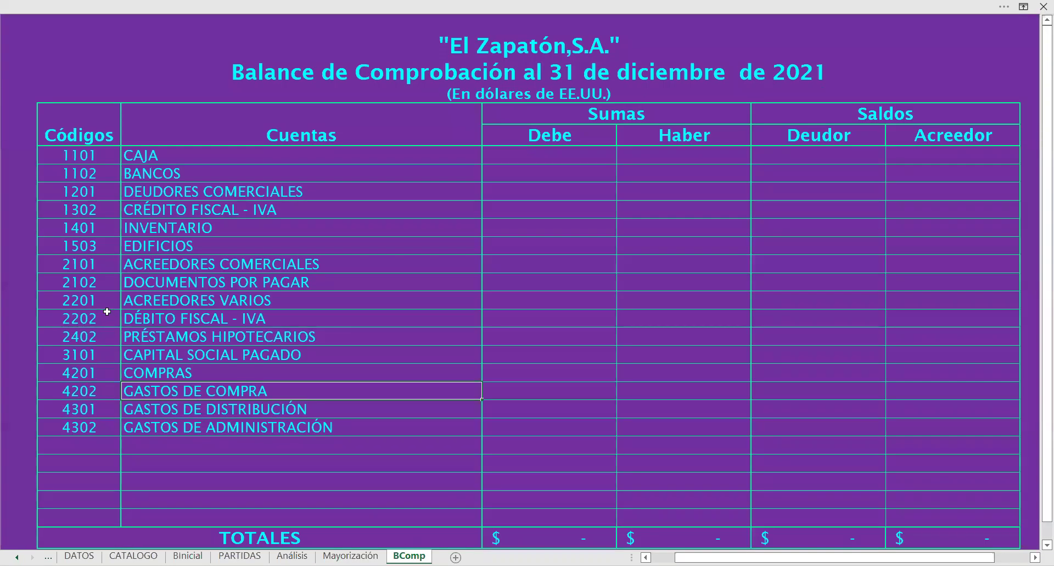
Step: Insert a blank row above account 2402 on BComp and fill the Cuentas formula into it from the 2202 row
click(103, 333)
right_click(102, 333)
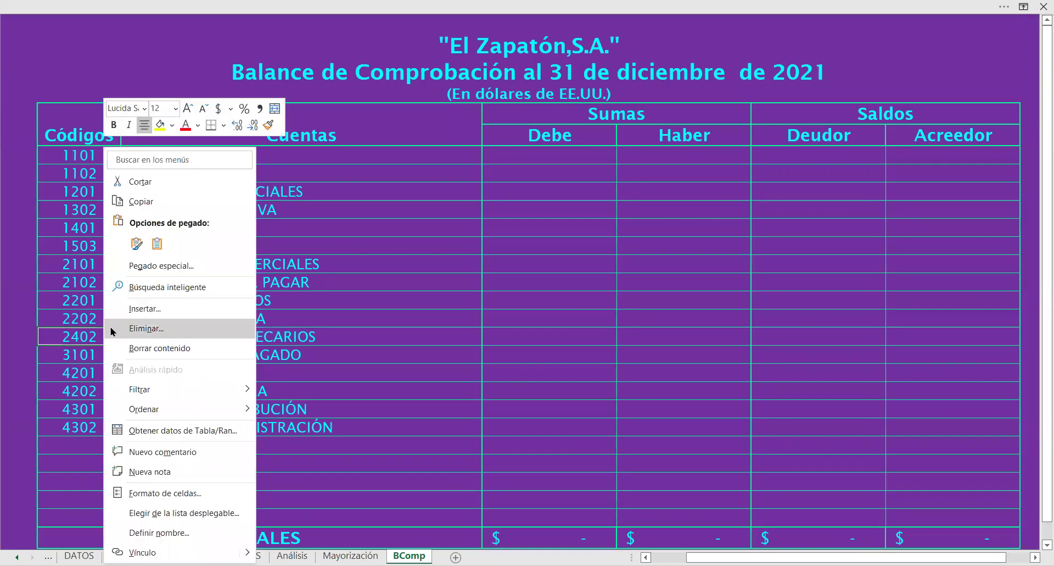
click(142, 309)
click(102, 334)
click(128, 367)
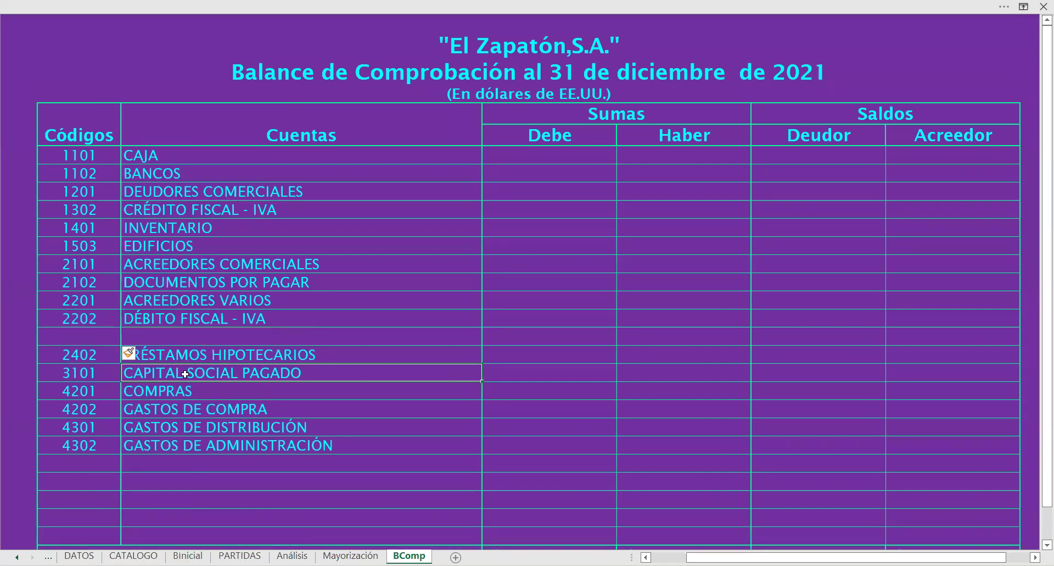
click(162, 323)
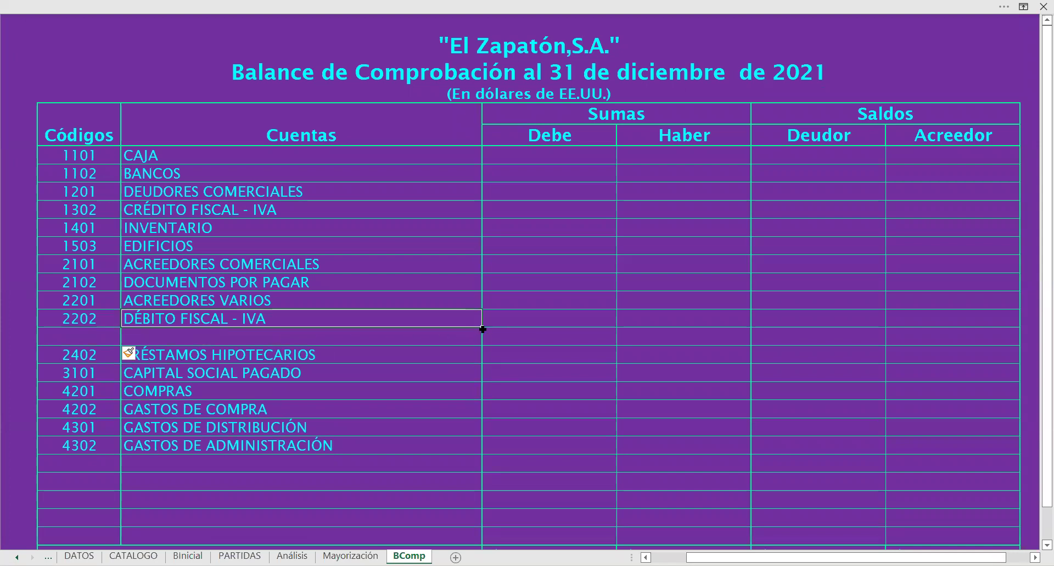
drag(482, 330, 476, 343)
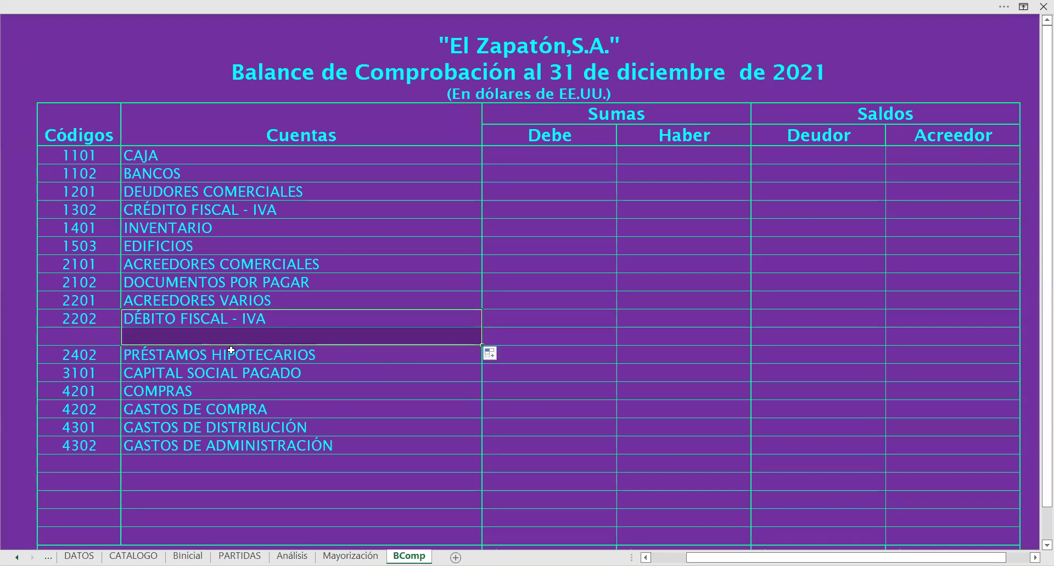
Step: Check the withholdings account on the Mayorización sheet and enter its code 2203 in the blank Códigos row on BComp
click(113, 335)
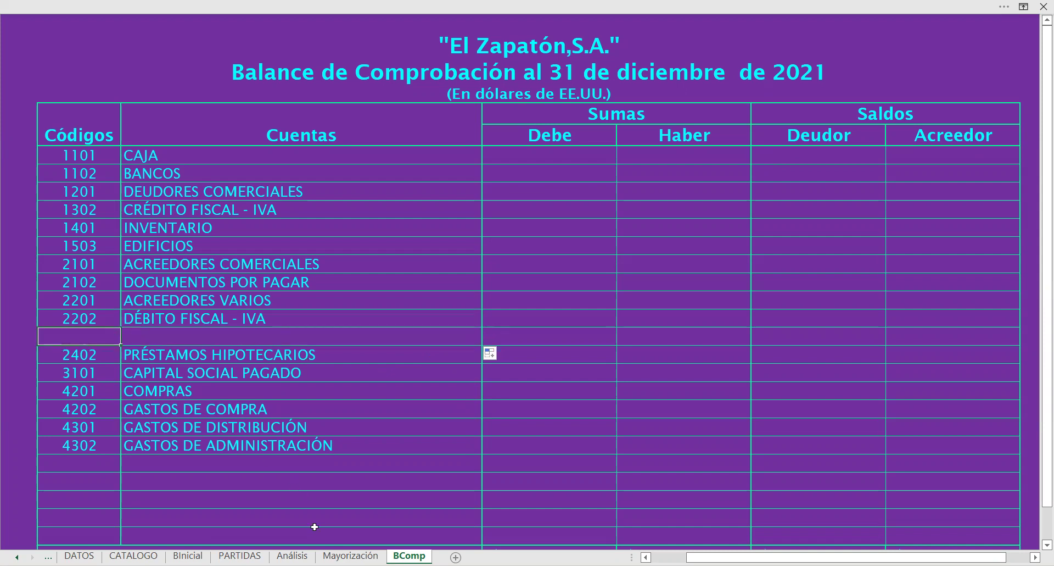
click(350, 555)
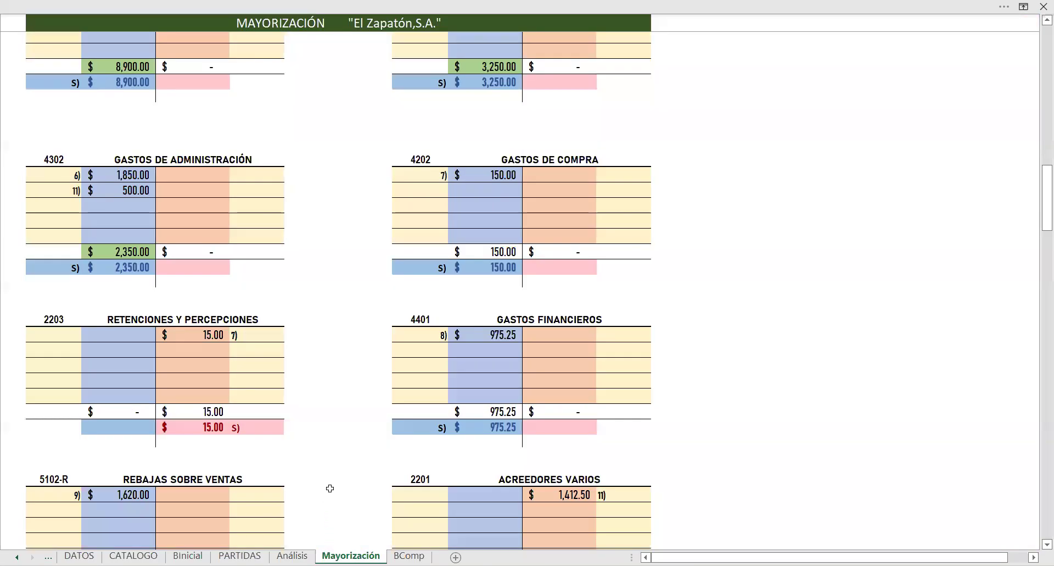
click(409, 555)
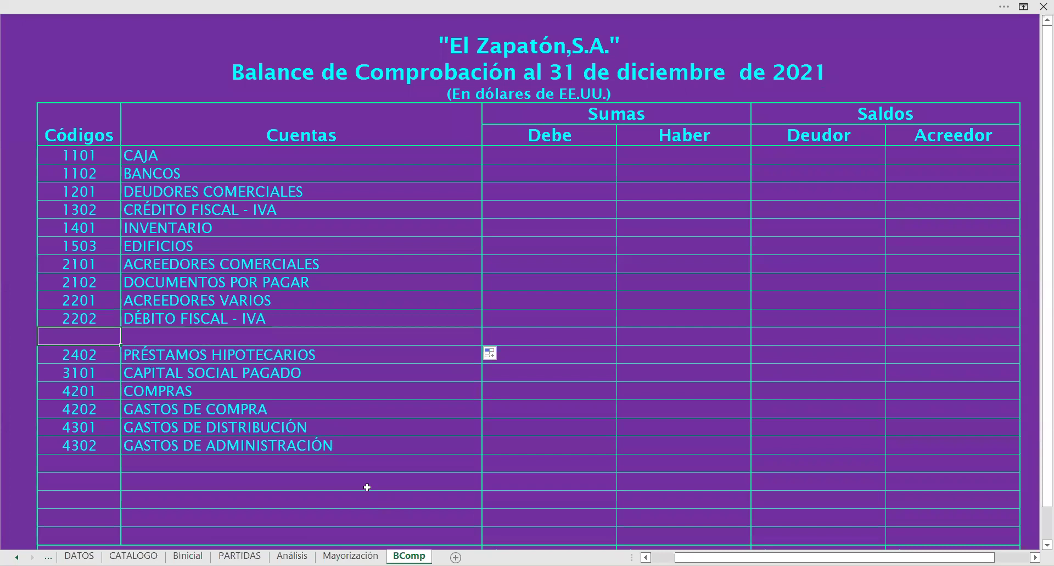
text(2203)
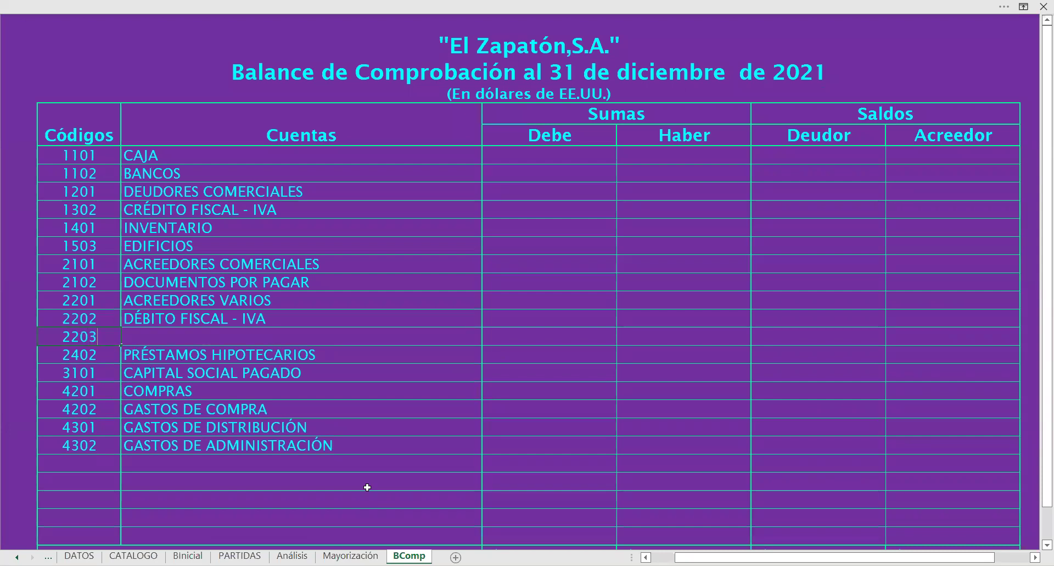
key(Return)
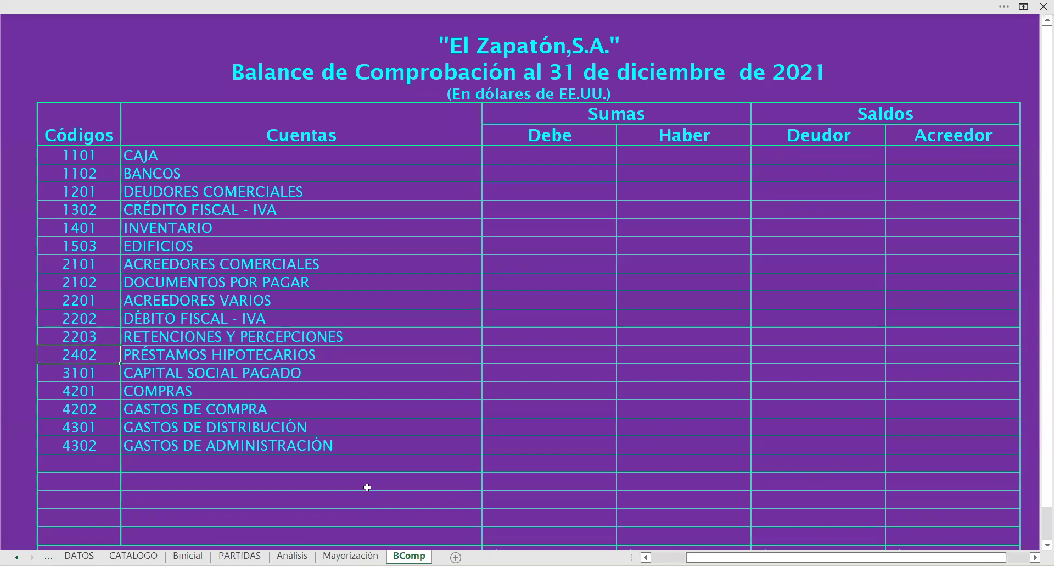
Step: Add the financial expenses code 4401 to the Códigos row below 4302
scroll(315, 479, down, 2)
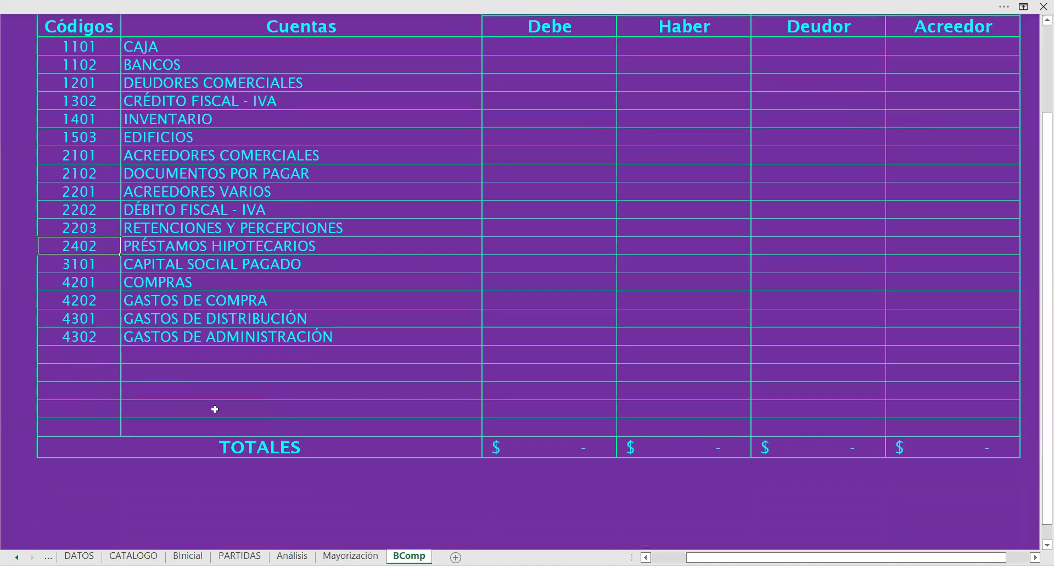
click(108, 357)
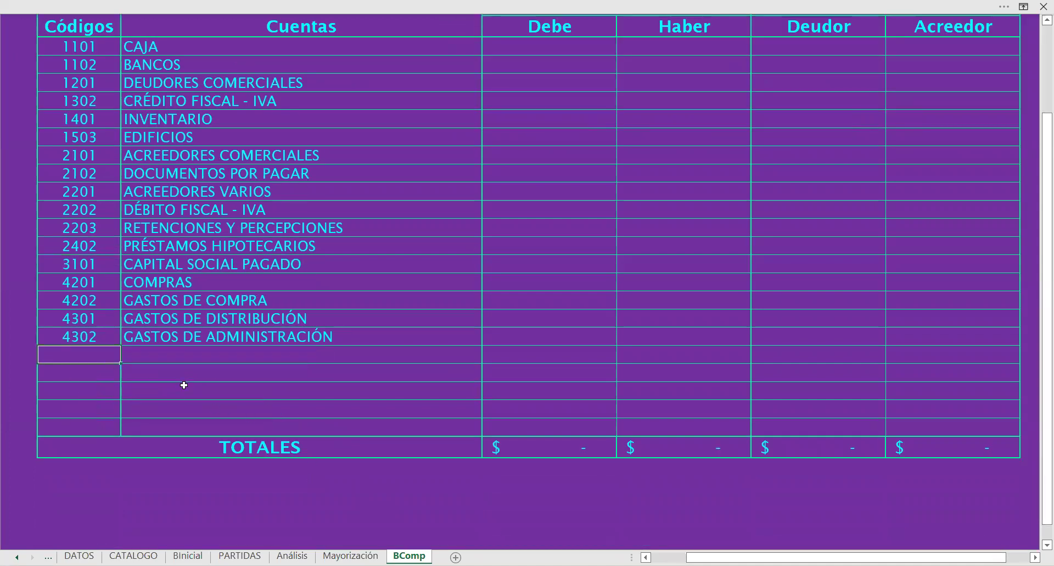
text(4401)
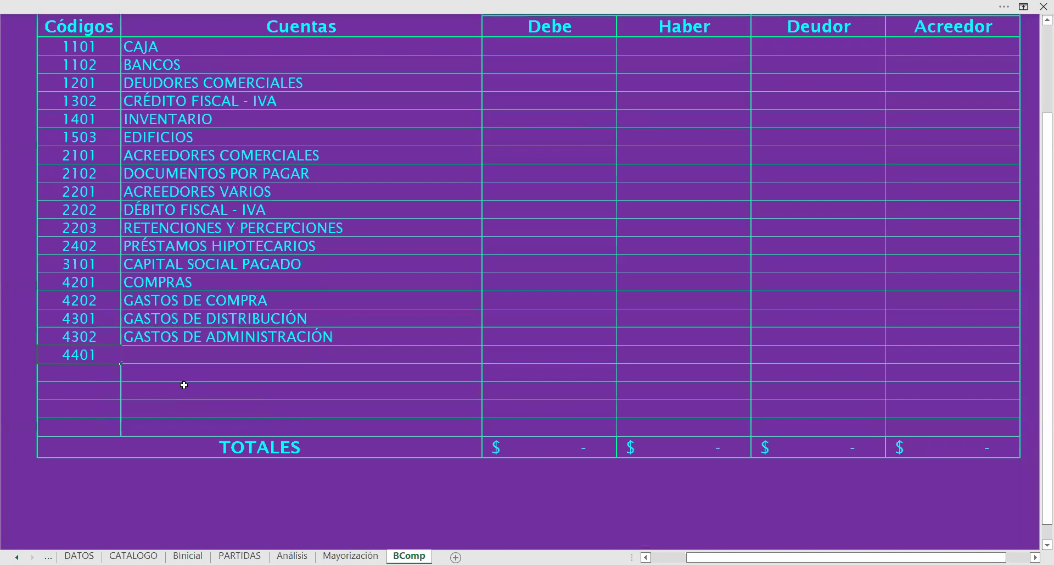
key(Return)
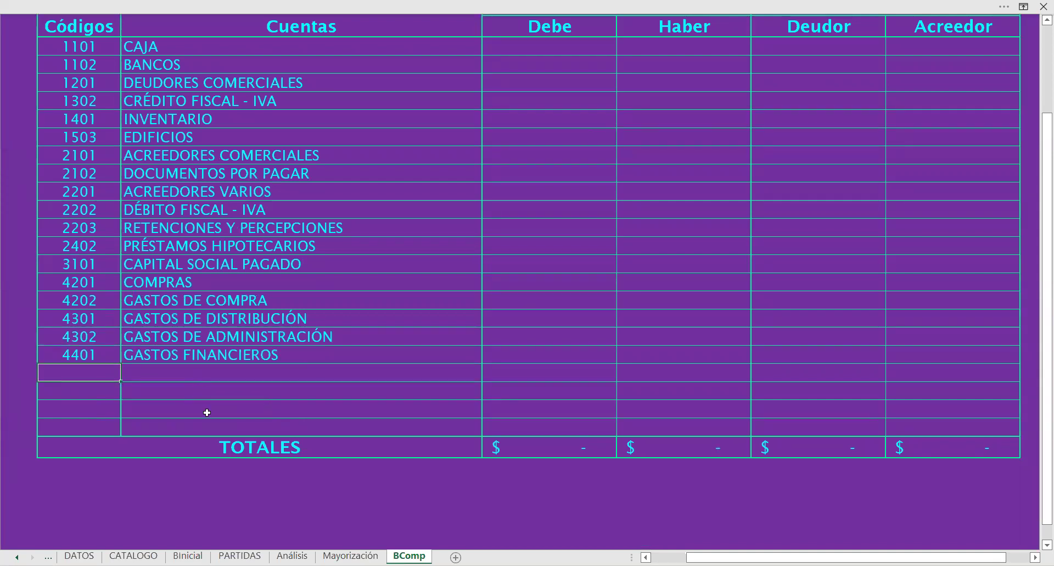
Step: Look up the sales account on the Mayorización sheet and add its code 5101 to the next Códigos row on BComp
click(351, 555)
scroll(276, 488, down, 1)
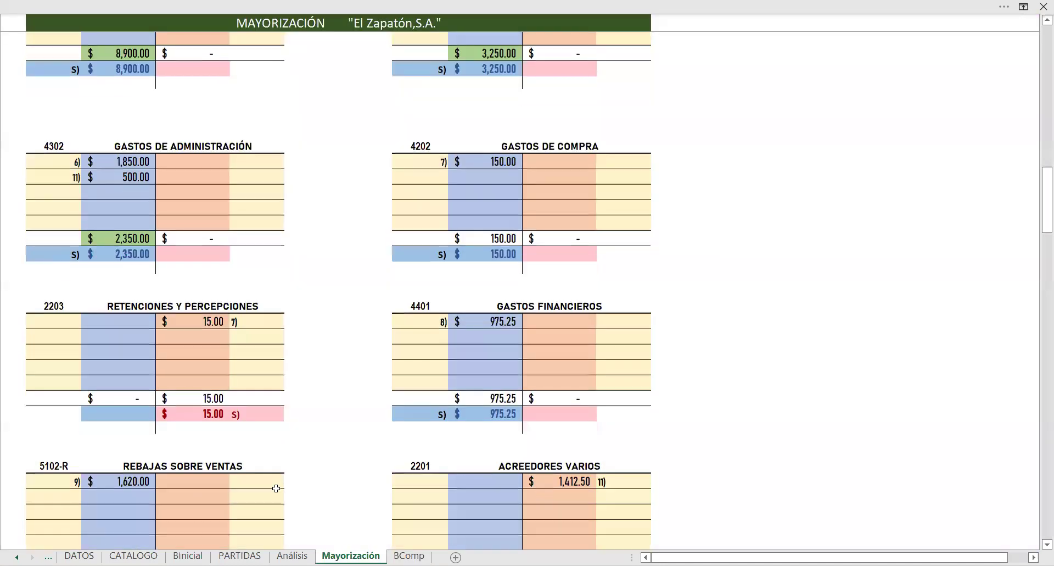
scroll(276, 488, down, 3)
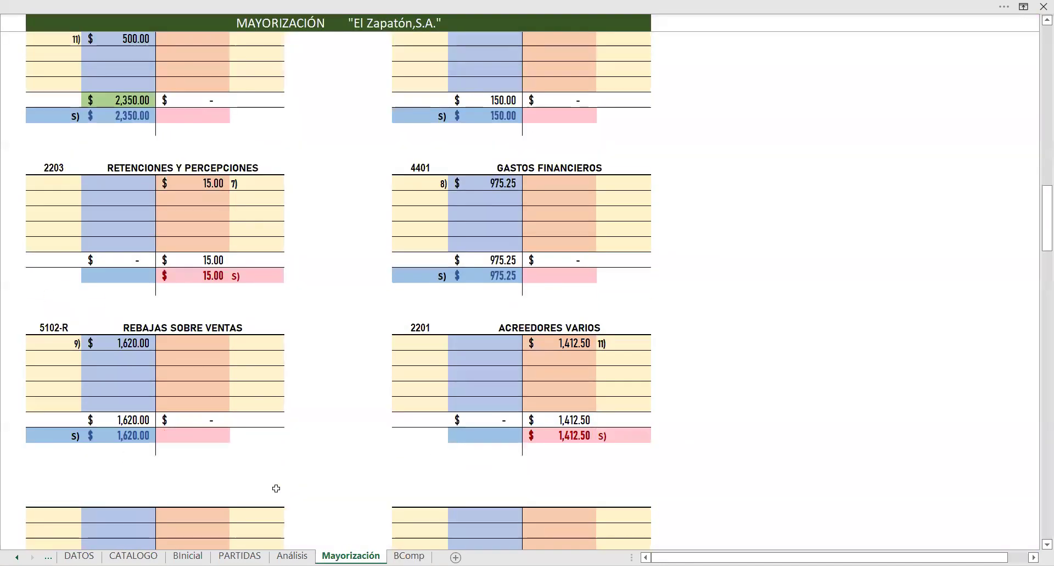
scroll(277, 489, up, 8)
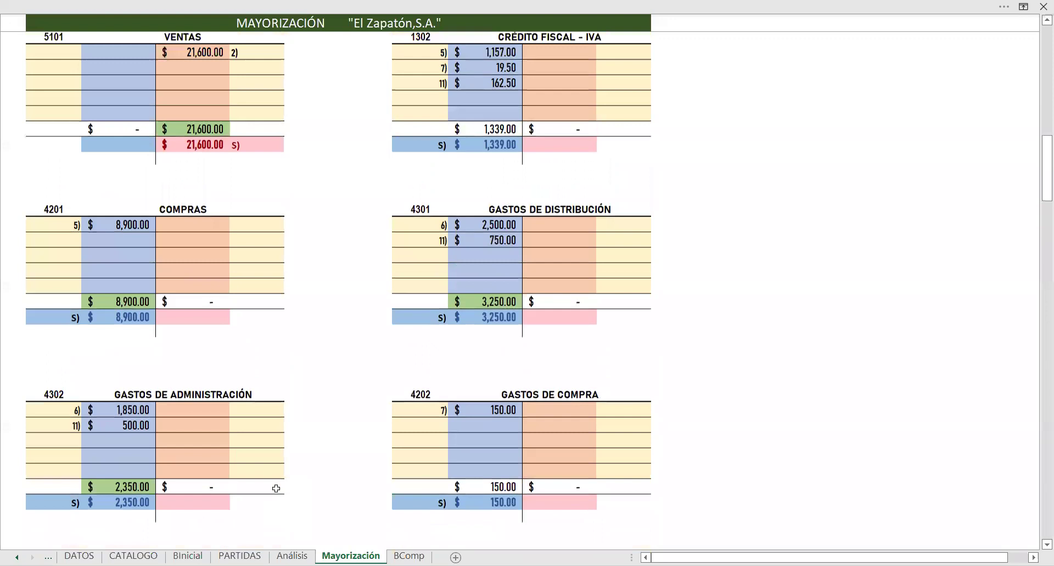
scroll(276, 488, up, 2)
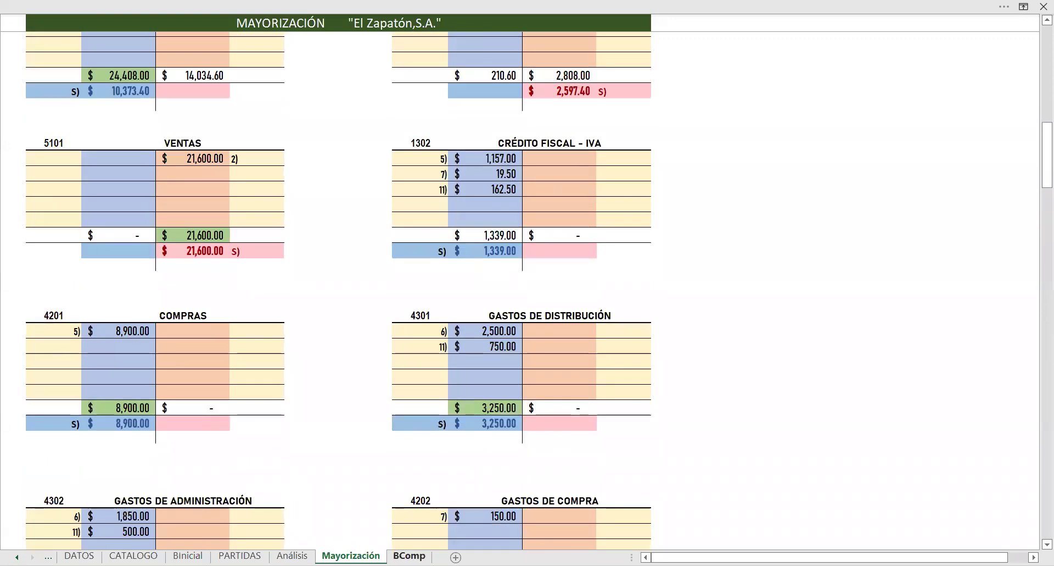
click(409, 556)
text(5101)
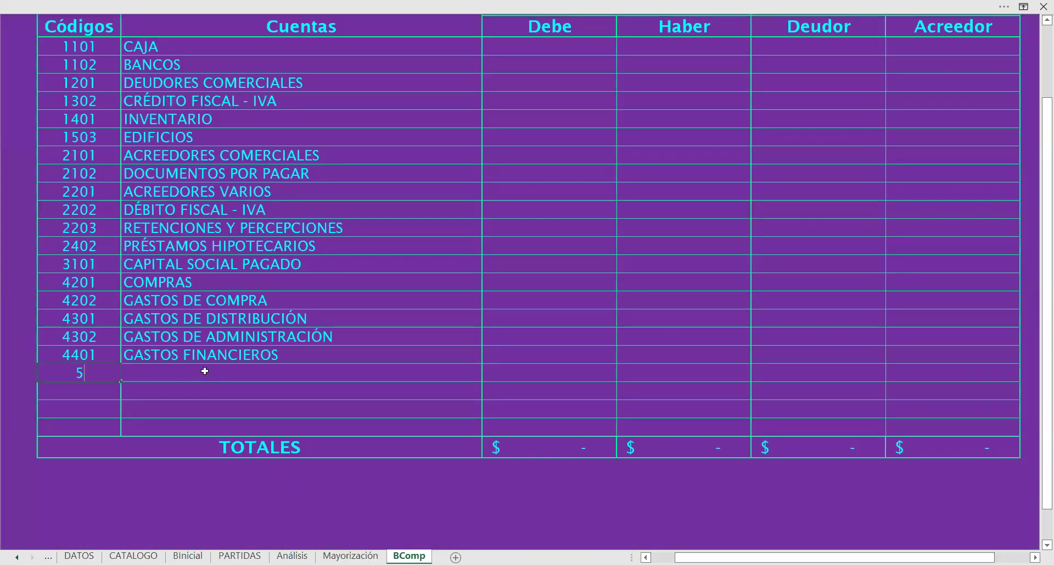
key(Return)
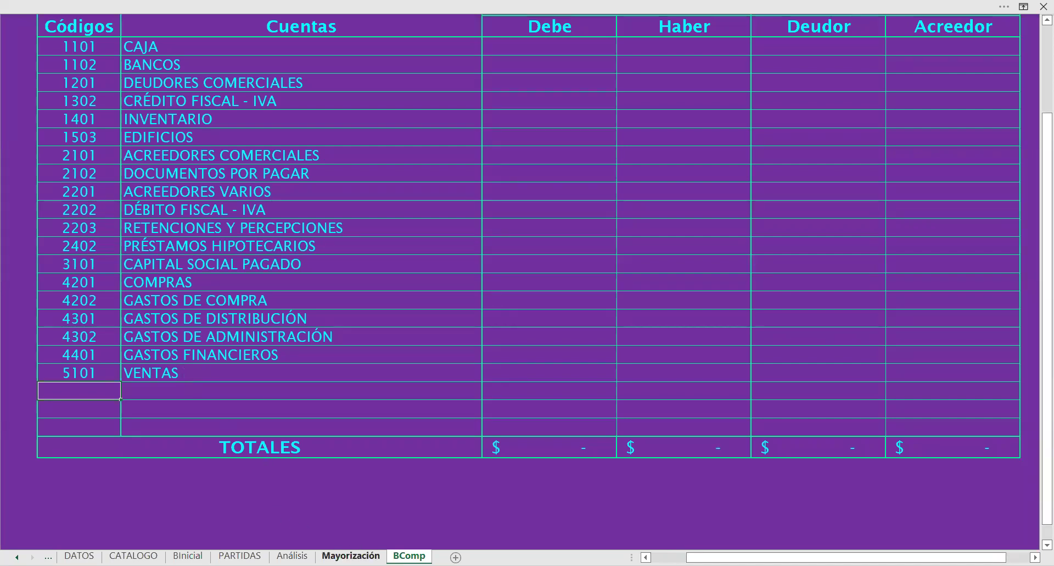
Step: Look up the sales rebates account on the Mayorización sheet and add its code 5102-R to the next Códigos row on BComp
click(350, 555)
scroll(278, 479, down, 6)
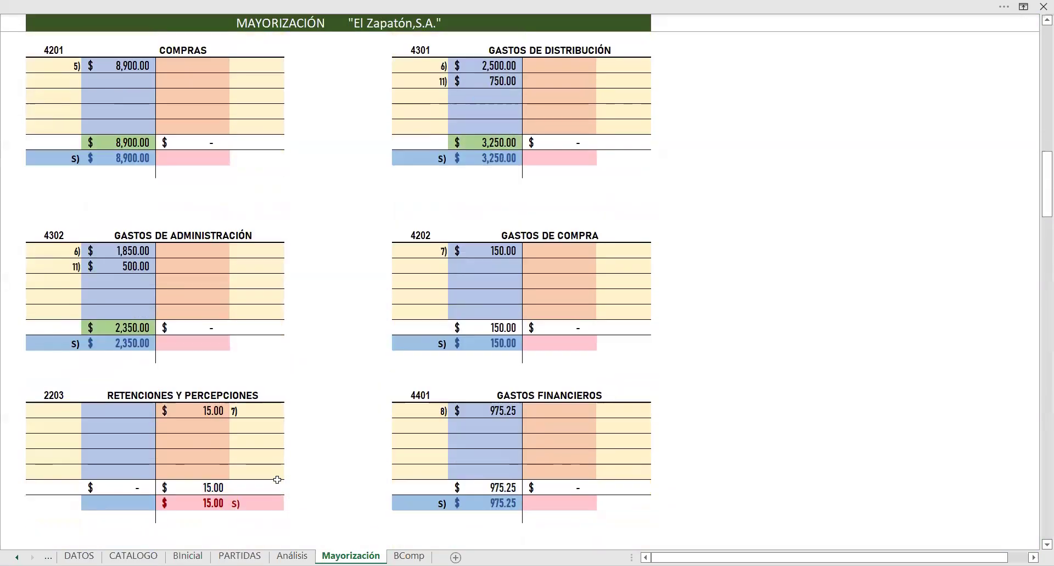
scroll(278, 480, down, 6)
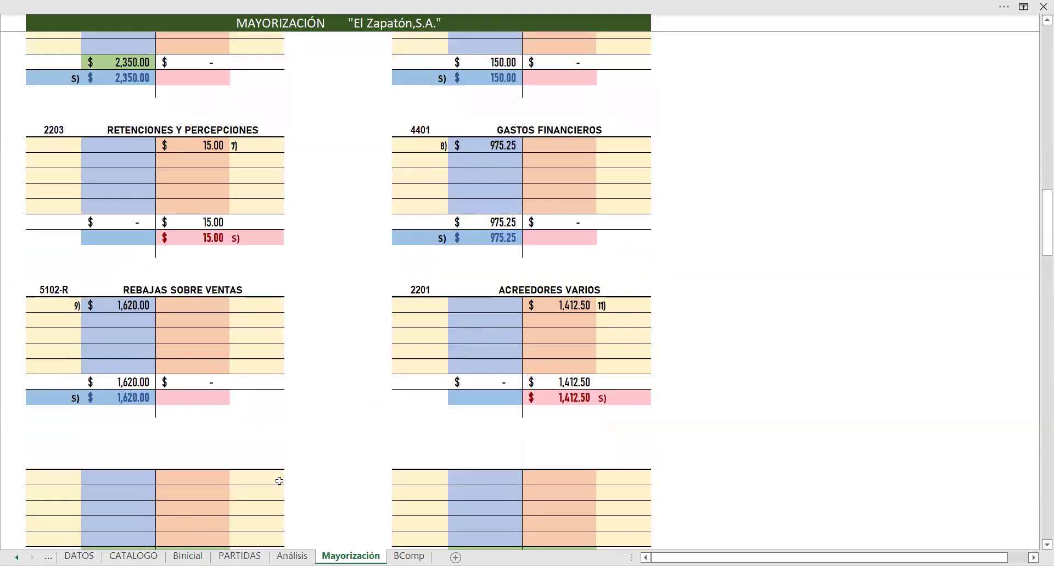
click(409, 556)
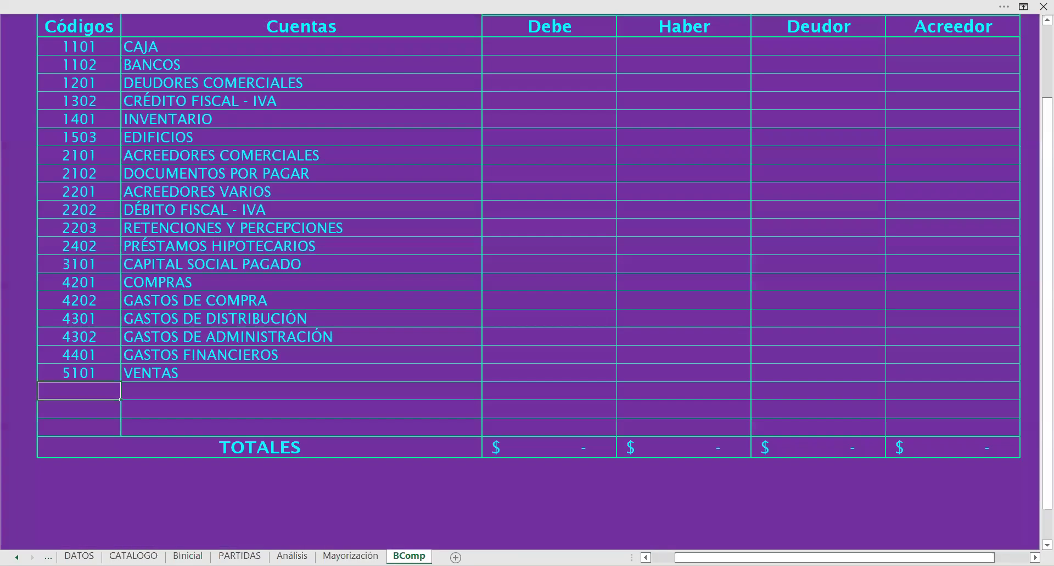
text(51)
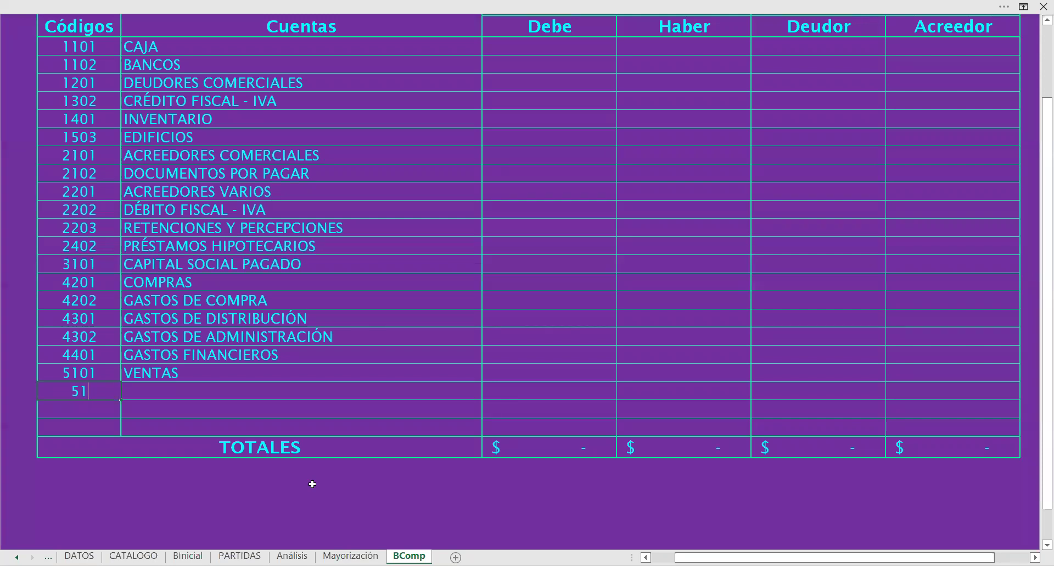
text(02-R)
key(Return)
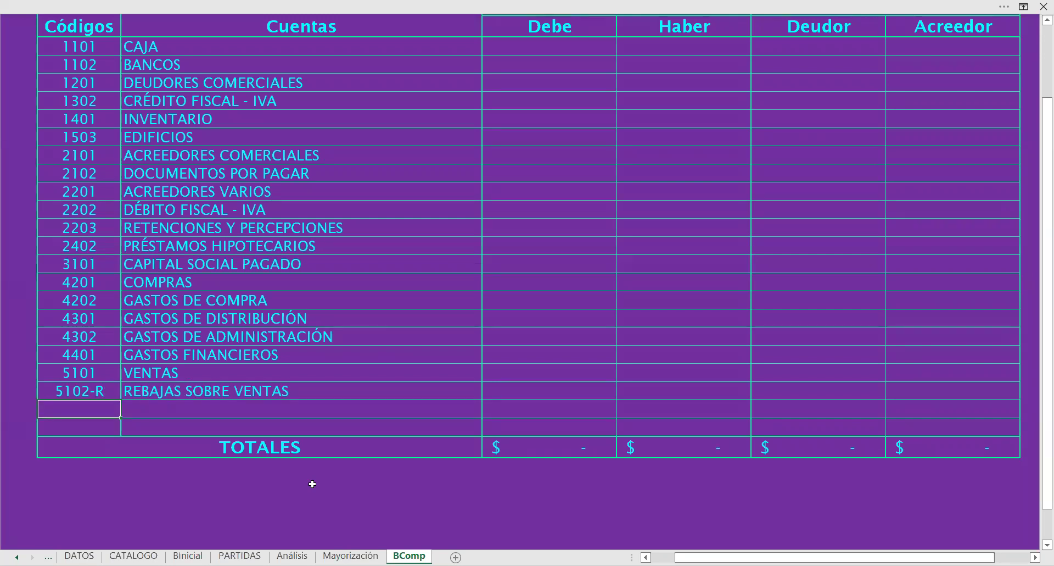
Step: Delete the two blank rows between REBAJAS SOBRE VENTAS and TOTALES in the BComp trial balance
click(372, 497)
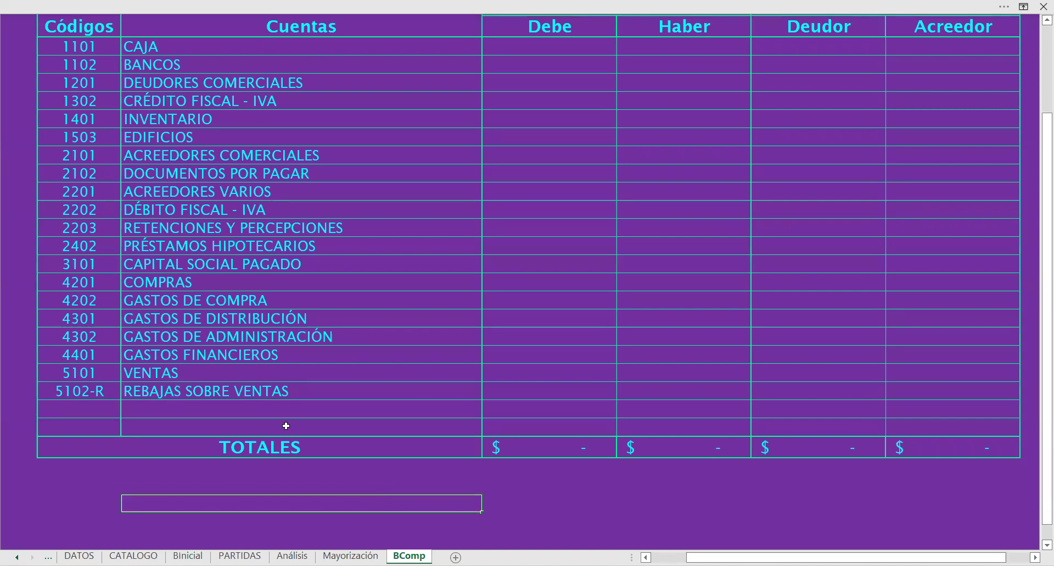
click(102, 416)
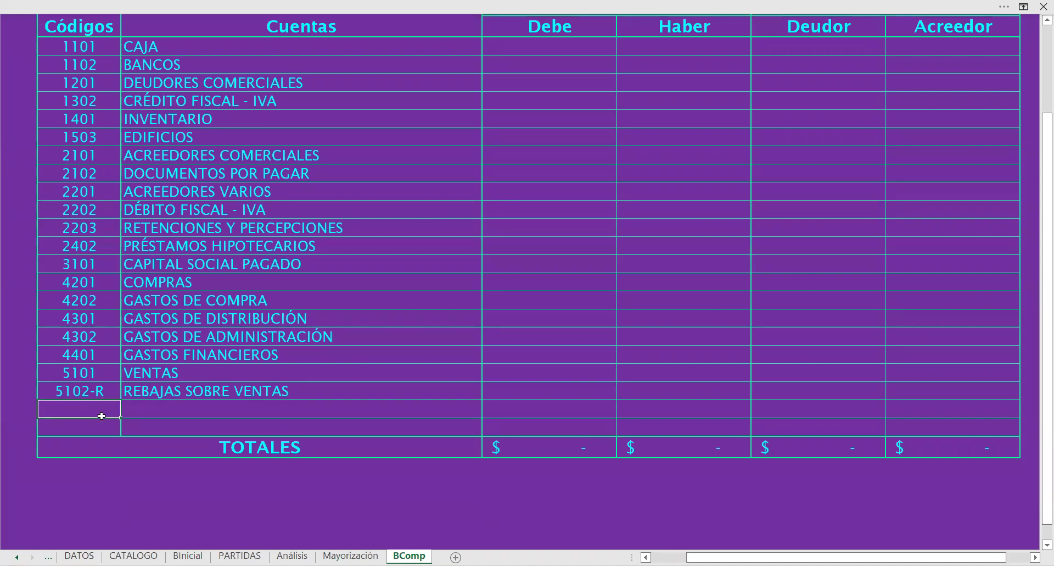
drag(102, 416, 103, 423)
right_click(103, 423)
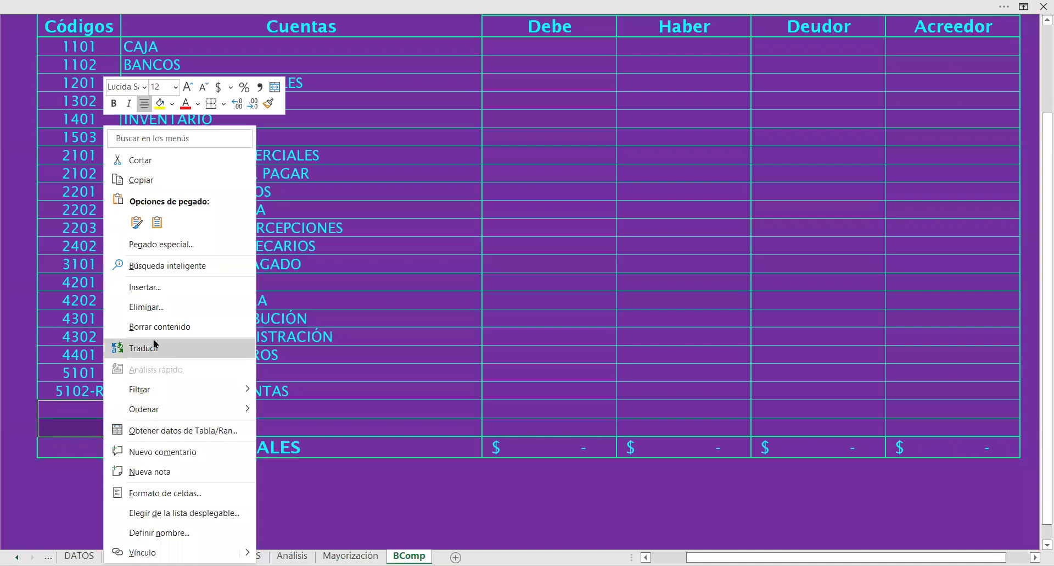
click(157, 307)
click(113, 341)
click(142, 375)
click(232, 467)
scroll(235, 468, up, 2)
scroll(236, 468, down, 2)
scroll(236, 468, up, 2)
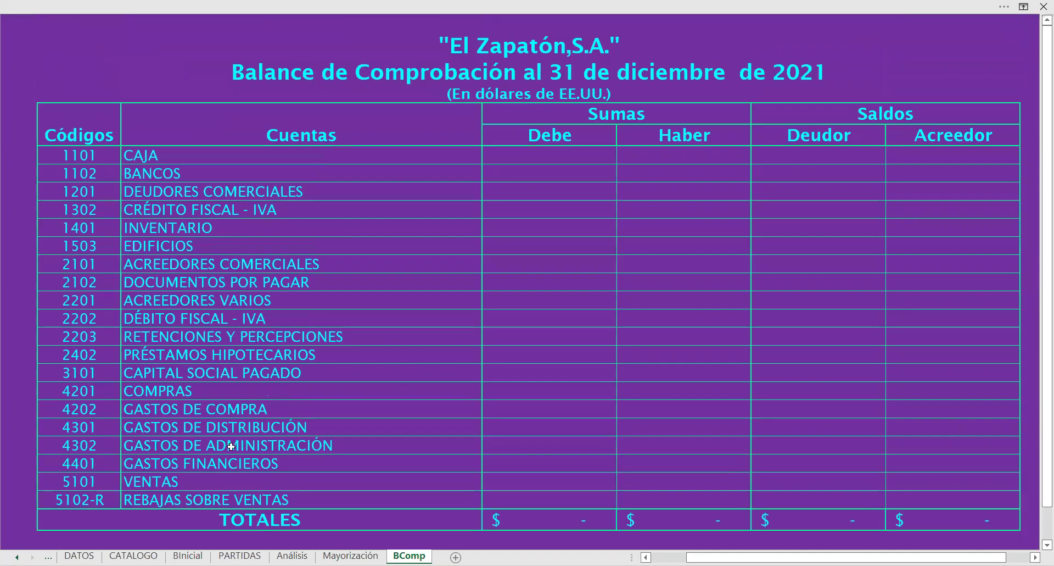
Step: Review the account codes on BComp one by one from 1101 down to 5102-R to check their order
click(88, 155)
key(Down)
key(Down)
key(Down)
key(Down)
key(Down)
key(Down)
key(Down)
key(Down)
key(Down)
key(Down)
key(Down)
key(Down)
key(Down)
key(Down)
key(Down)
key(Down)
key(Down)
key(Down)
key(Down)
Step: Examine the account names on BComp, covering the expense and sales accounts and the asset accounts from CAJA to INVENTARIO
click(328, 422)
click(340, 438)
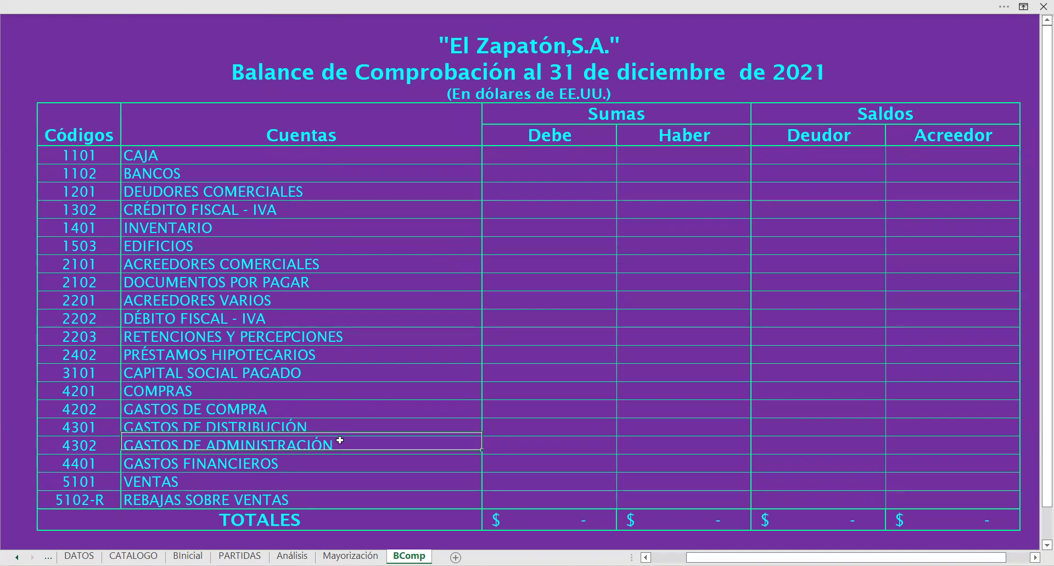
click(353, 462)
click(357, 480)
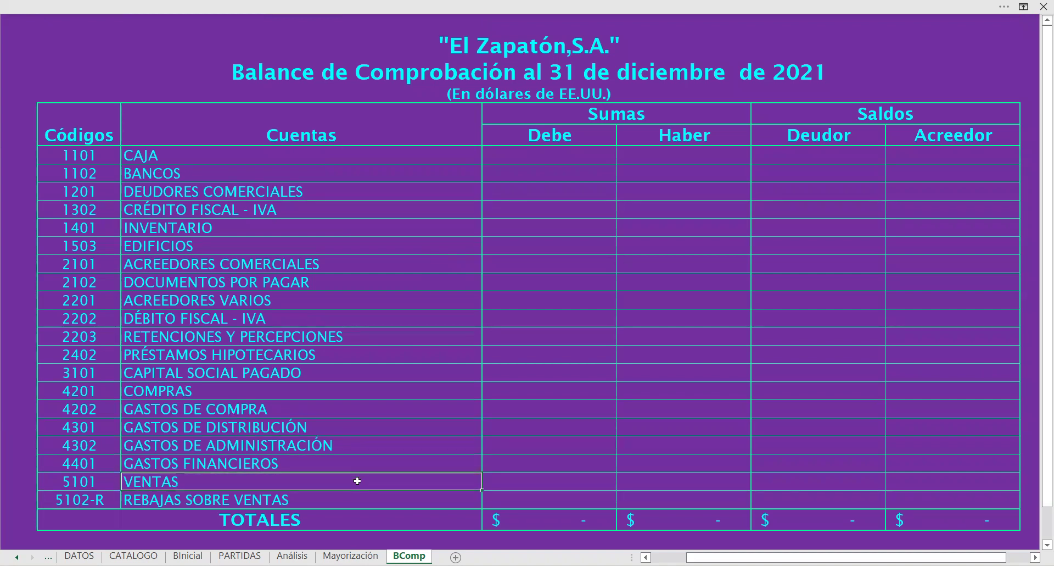
click(362, 498)
click(541, 408)
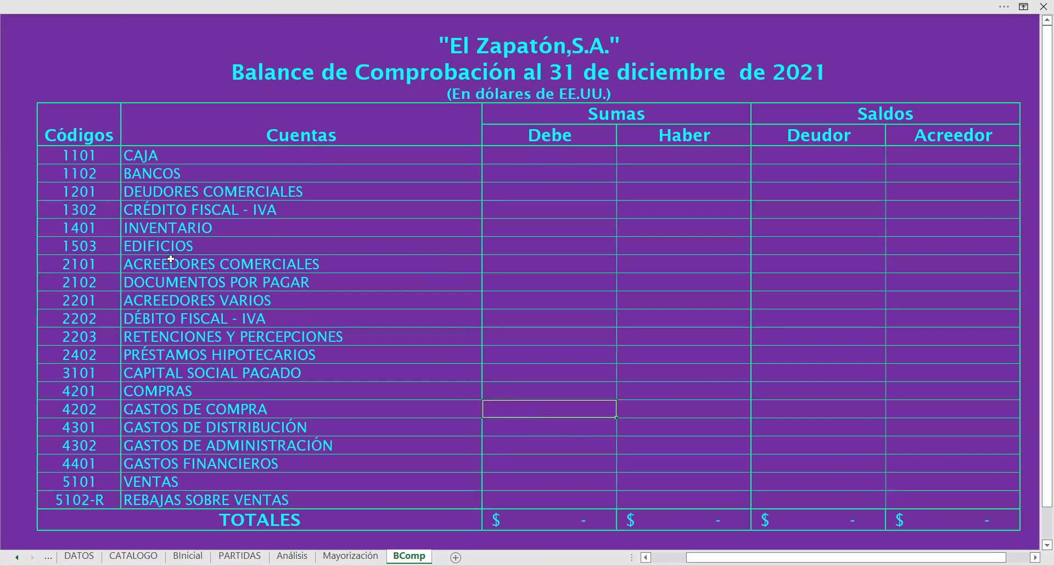
click(149, 160)
click(172, 171)
click(184, 188)
click(187, 206)
click(203, 229)
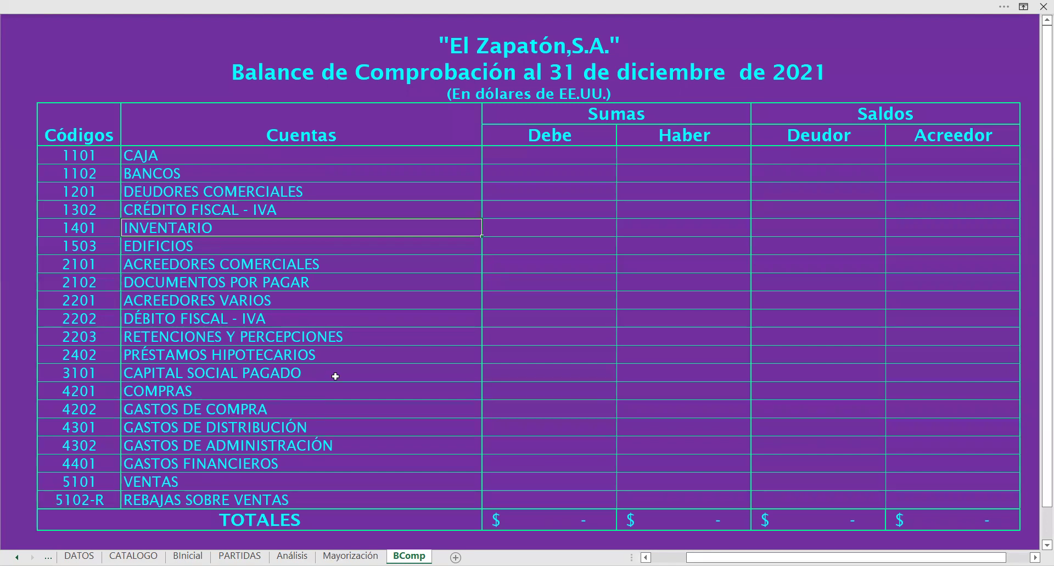
click(869, 396)
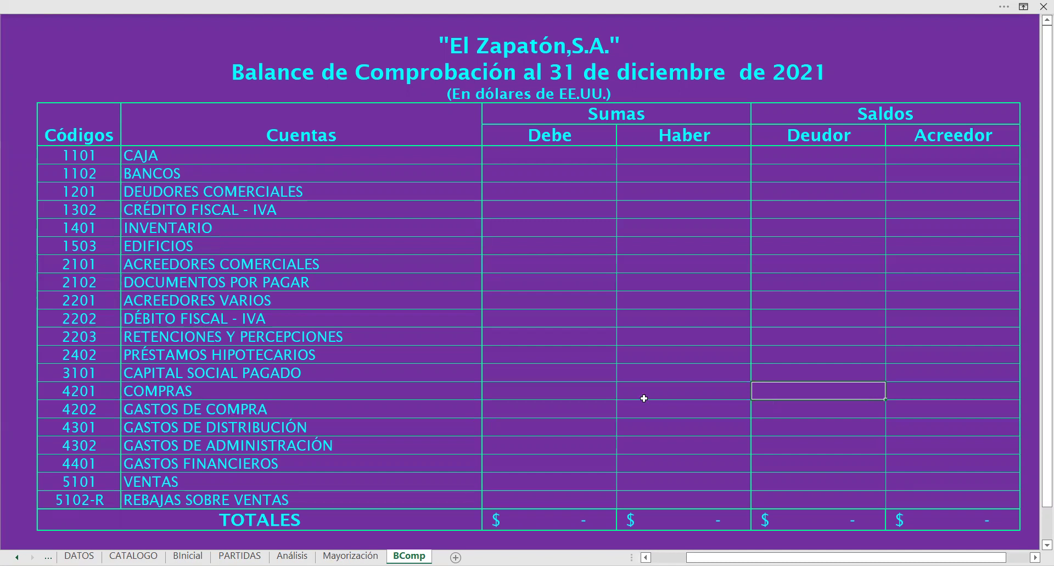
click(571, 156)
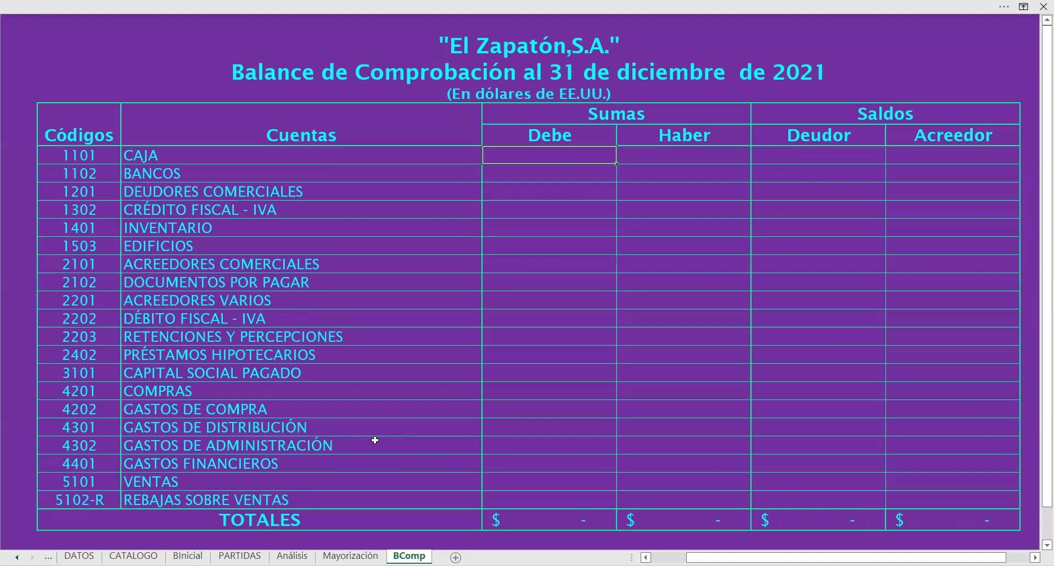
click(232, 224)
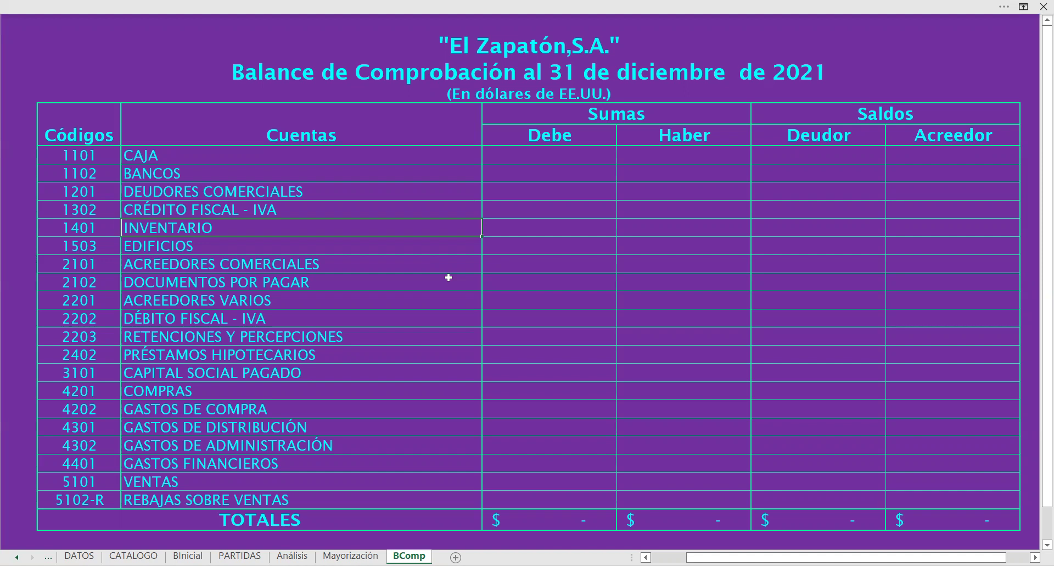
click(536, 251)
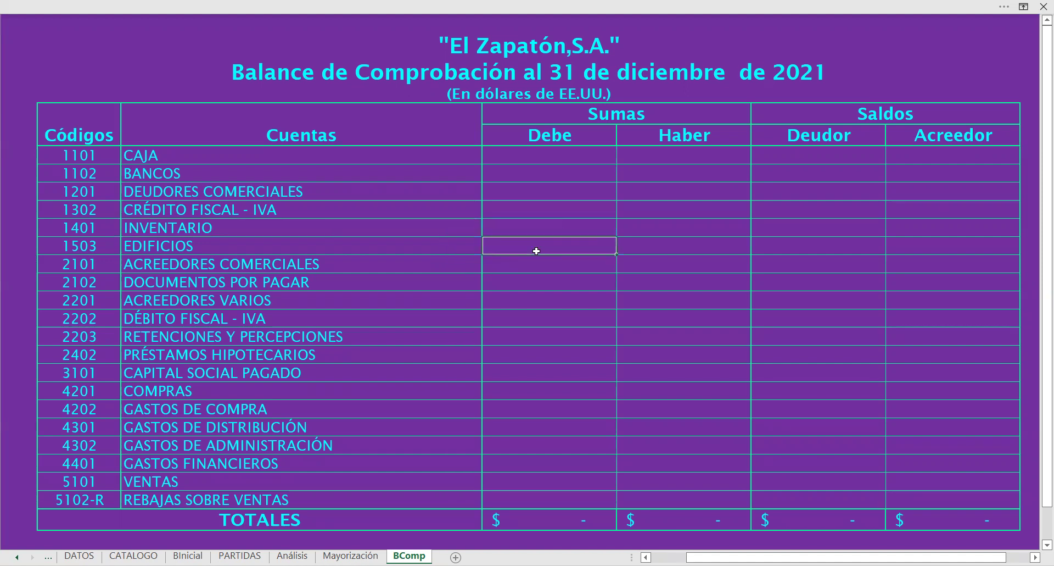
click(553, 159)
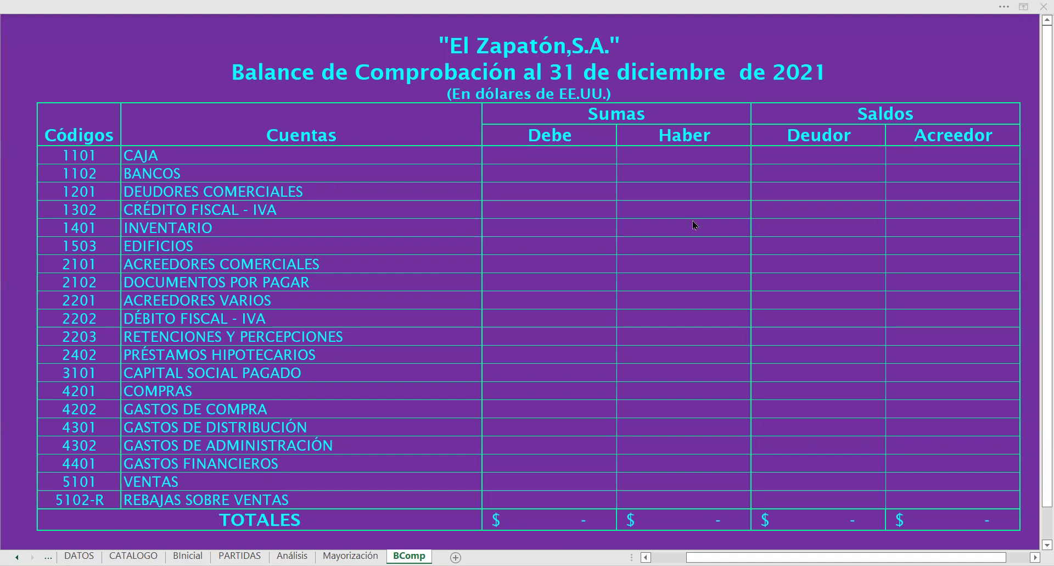
click(711, 177)
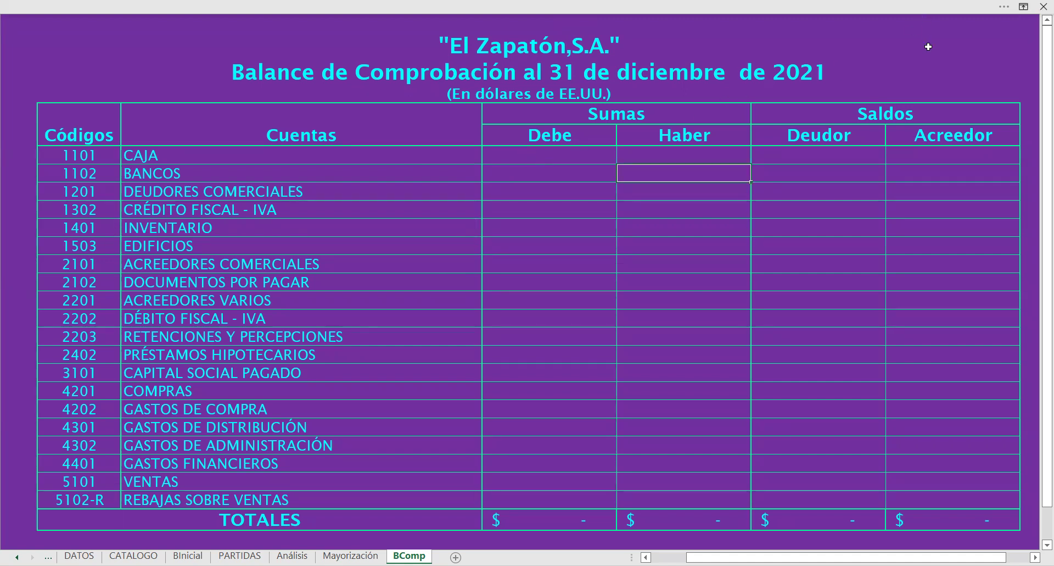
click(563, 155)
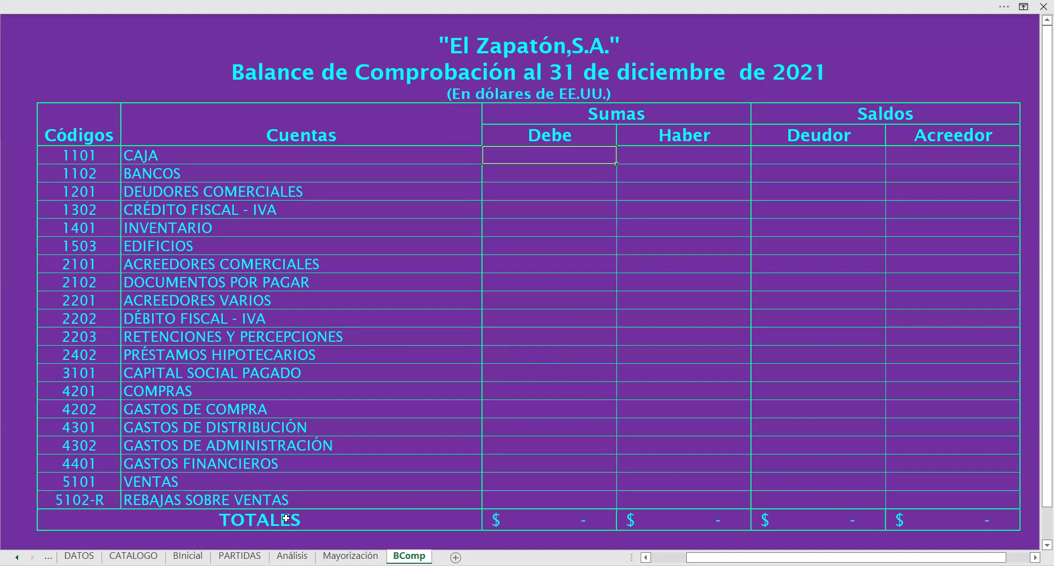
Step: Examine CAJA's debit and credit totals on the Mayorización sheet and the matching Debe and Haber columns under Sumas on BComp
click(350, 555)
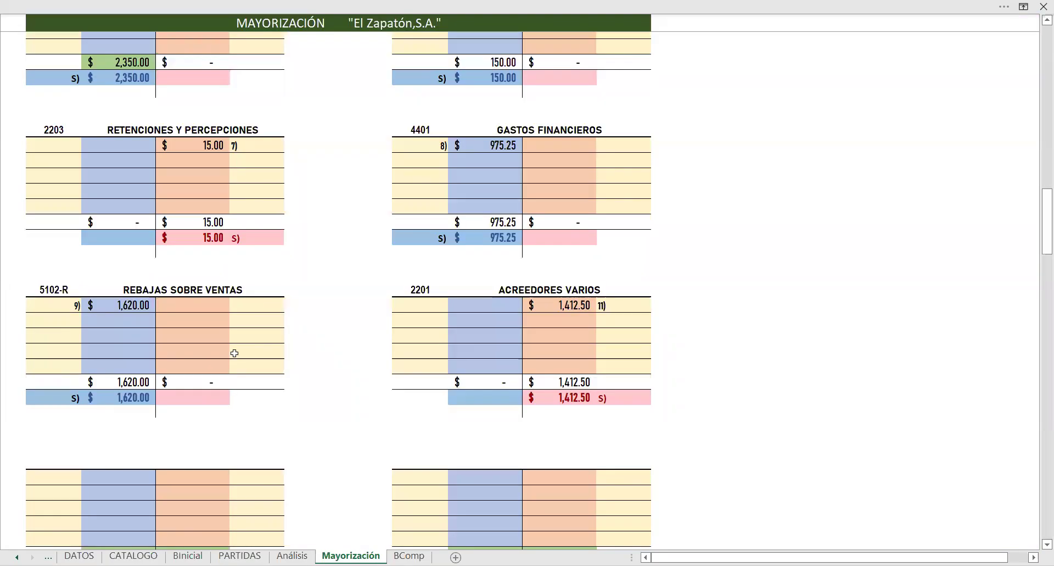
scroll(211, 336, up, 3)
scroll(211, 336, up, 20)
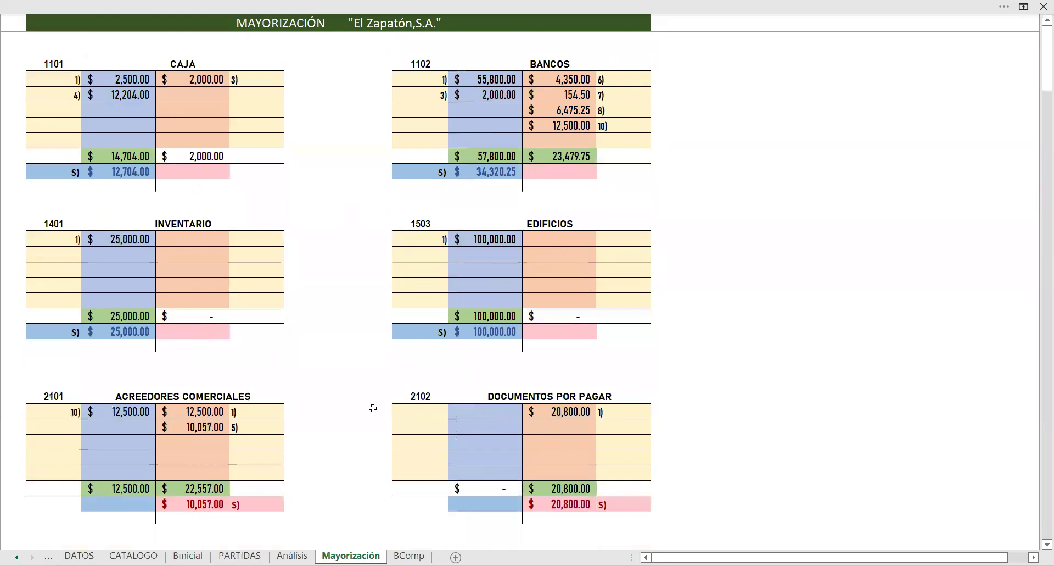
click(409, 556)
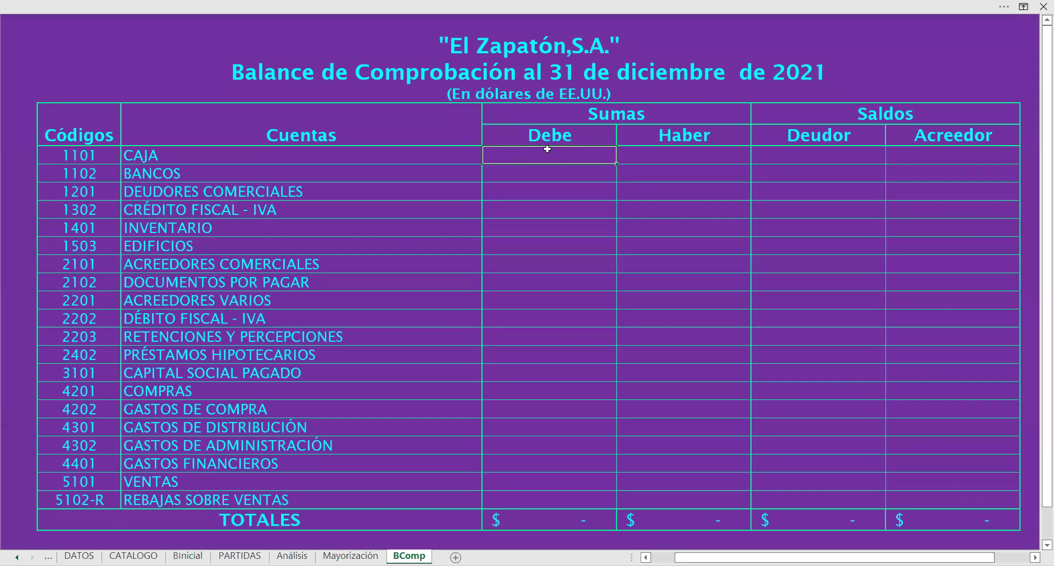
click(585, 129)
click(652, 126)
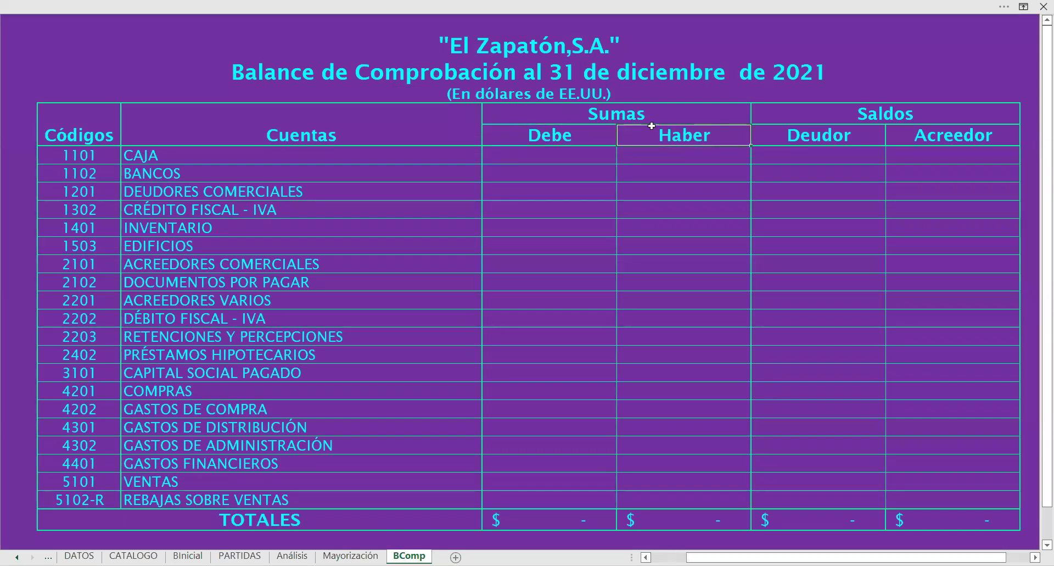
click(351, 556)
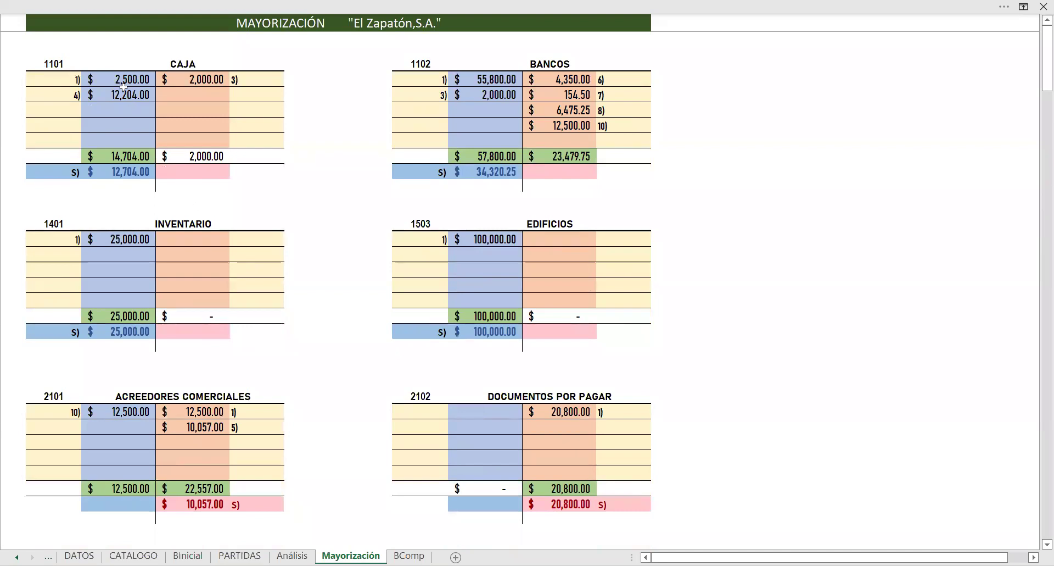
click(117, 157)
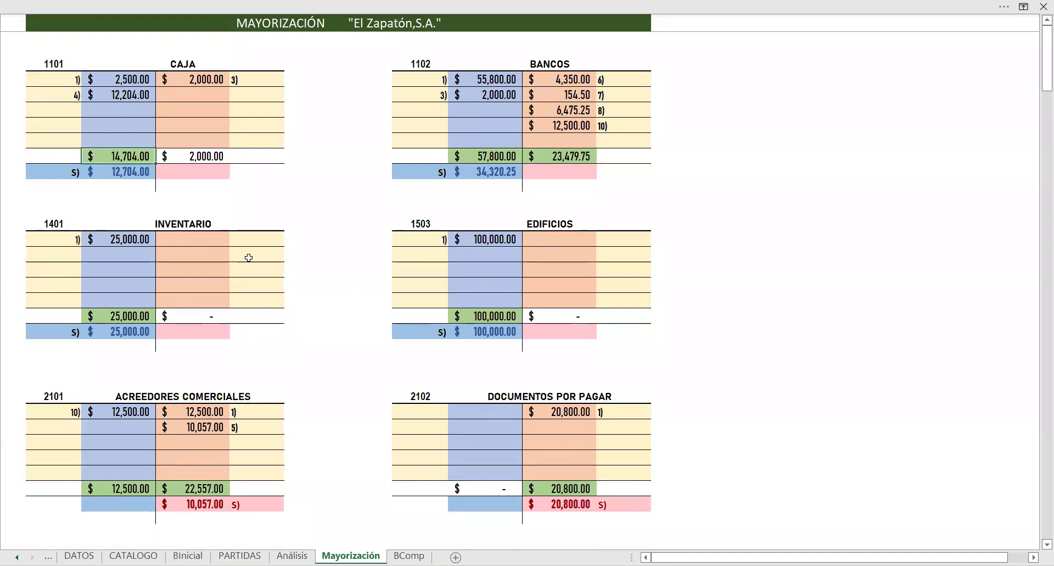
click(210, 152)
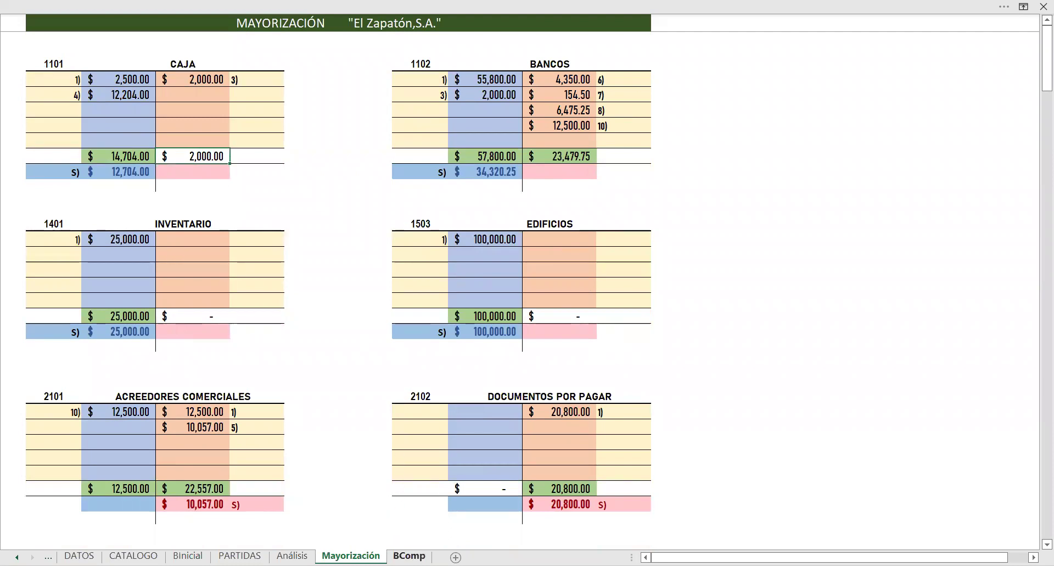
Step: Link CAJA's Debe cell on BComp by formula to the account's debit total on the Mayorización sheet
click(408, 555)
click(586, 159)
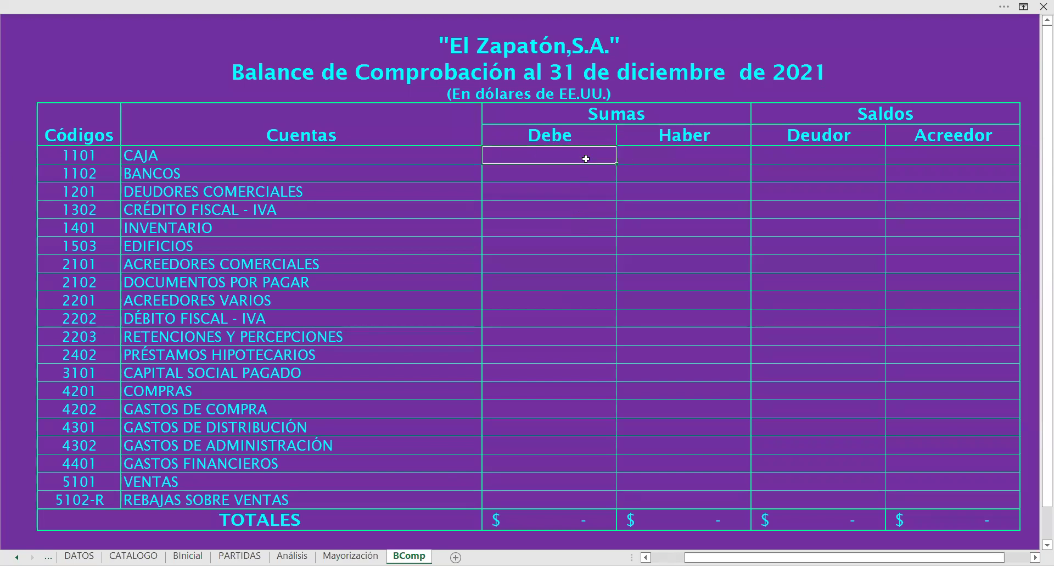
text(=)
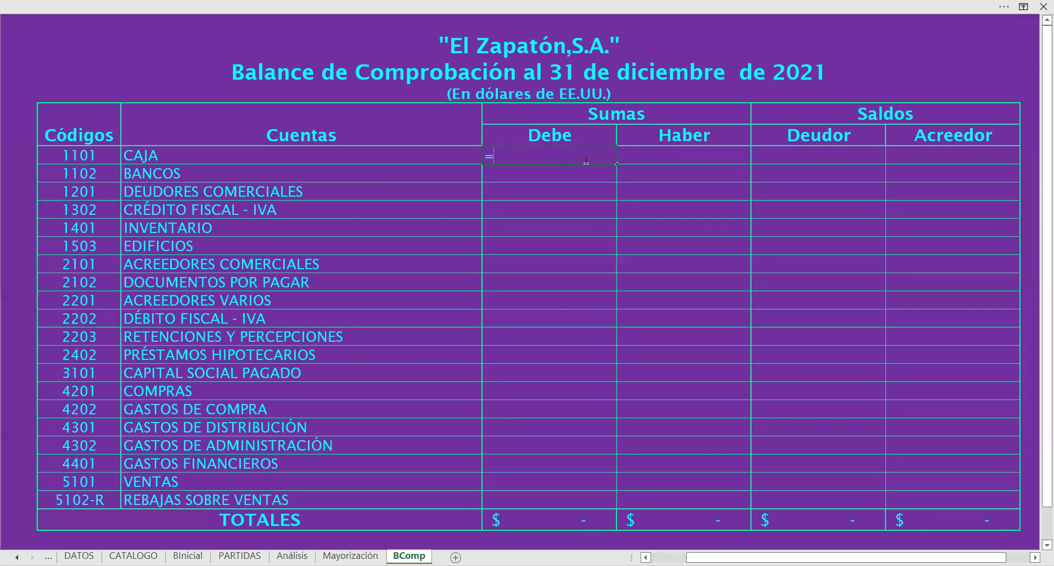
click(292, 556)
key(ctrl+Page_Down)
click(350, 555)
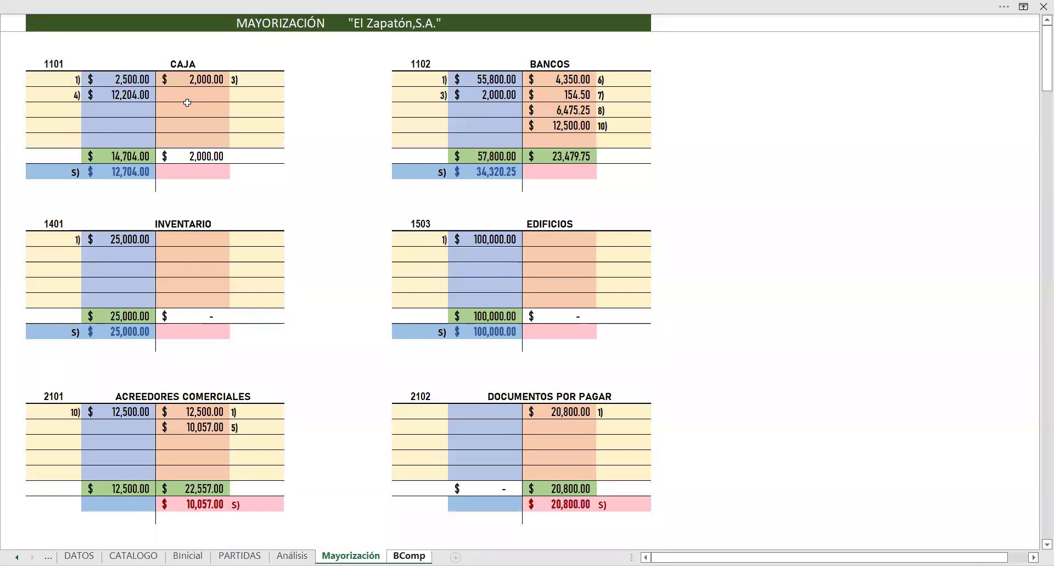
click(116, 157)
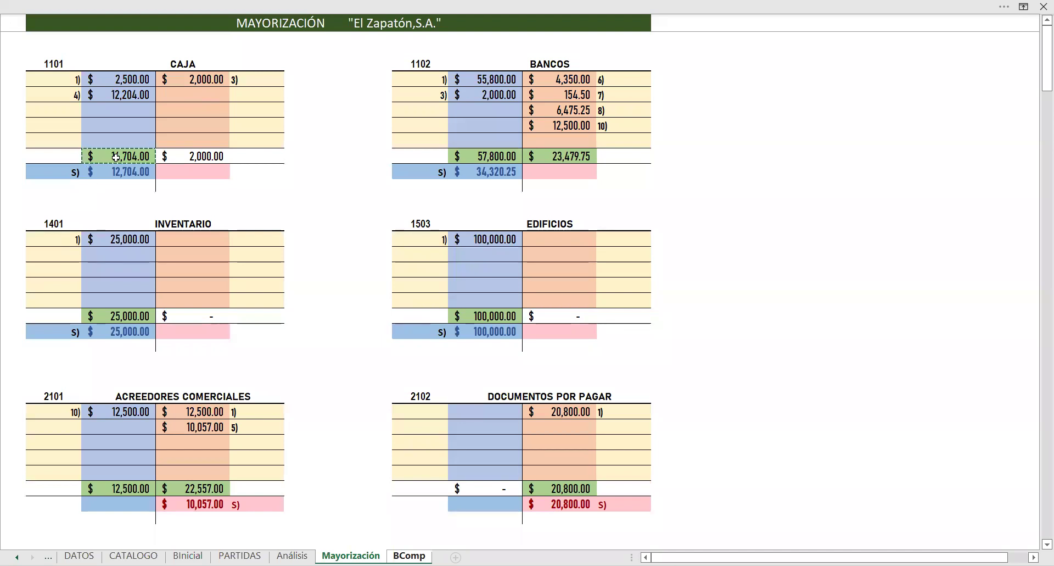
key(Return)
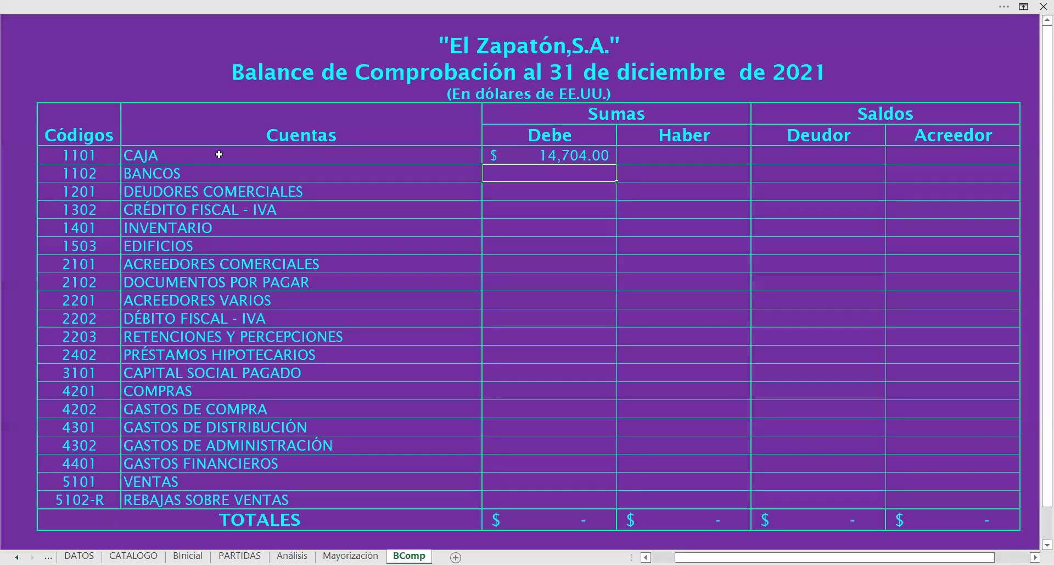
Step: Link CAJA's Haber cell on BComp by formula to the account's credit total on the Mayorización sheet
click(666, 152)
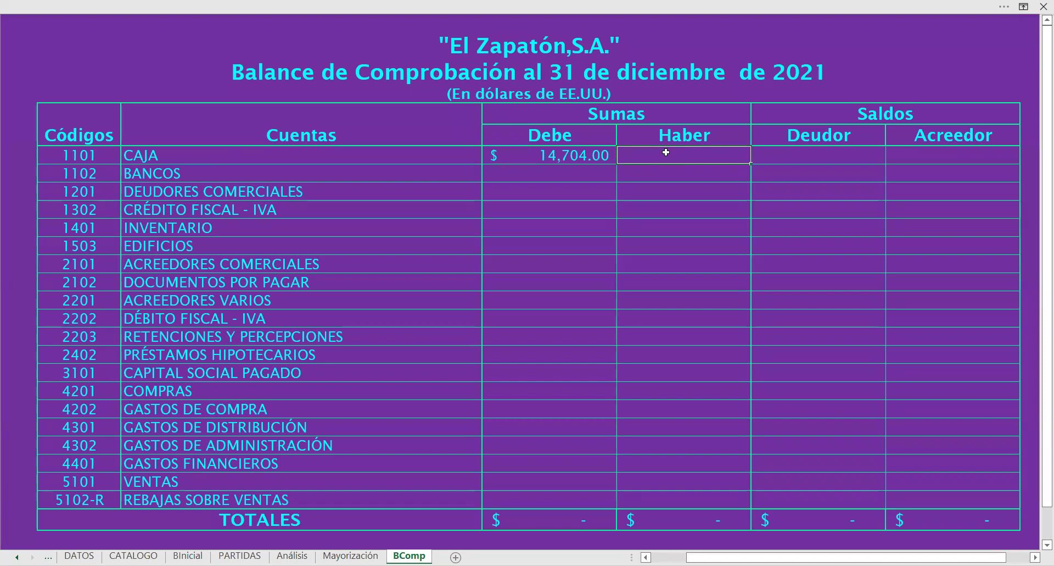
text(=)
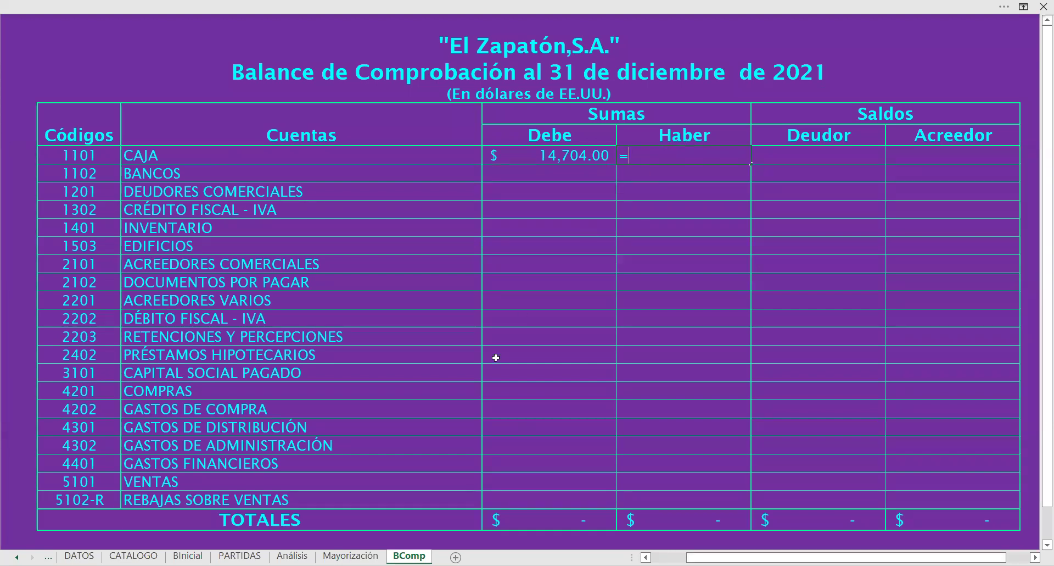
click(351, 555)
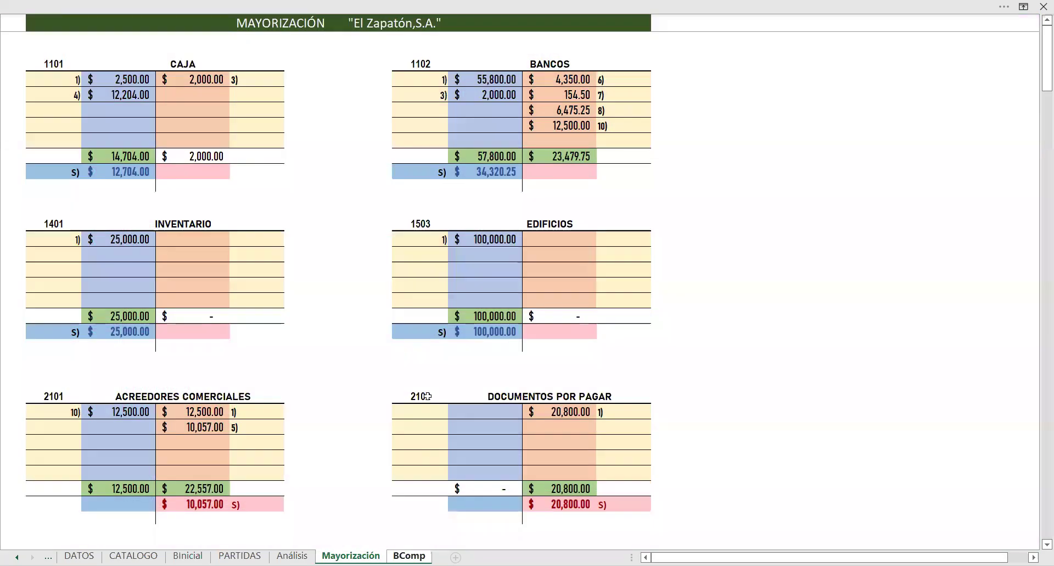
click(203, 156)
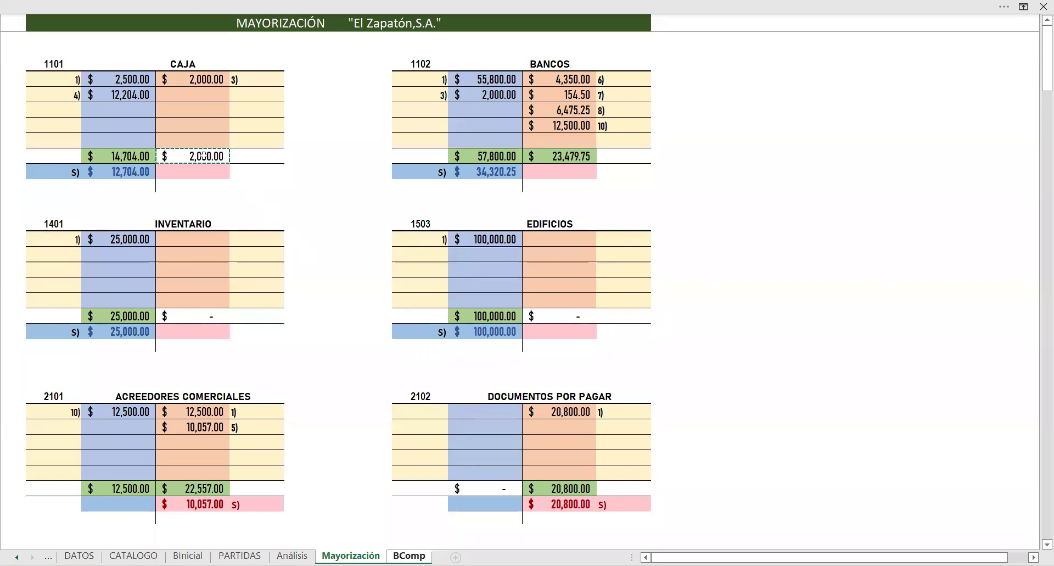
key(Return)
click(541, 282)
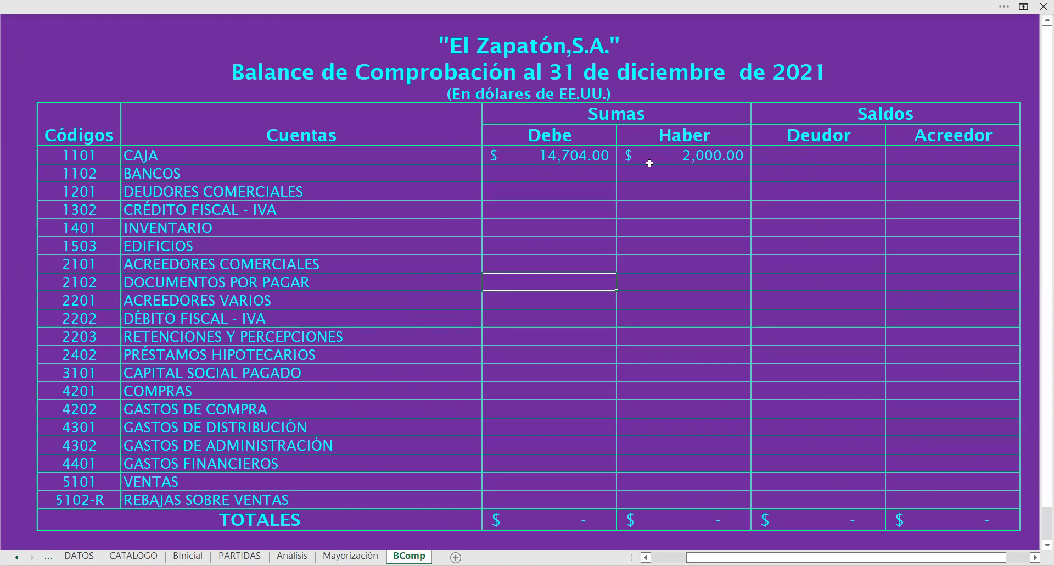
Step: Link CAJA's Deudor cell under Saldos on BComp by formula to the account's debit balance on the Mayorización sheet
click(785, 156)
text(=)
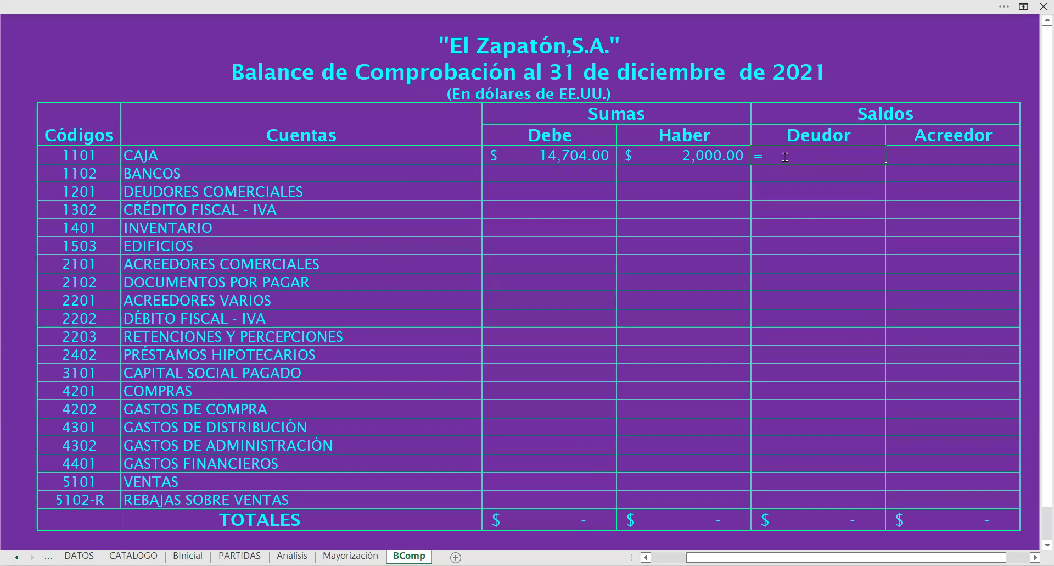
click(350, 555)
click(123, 171)
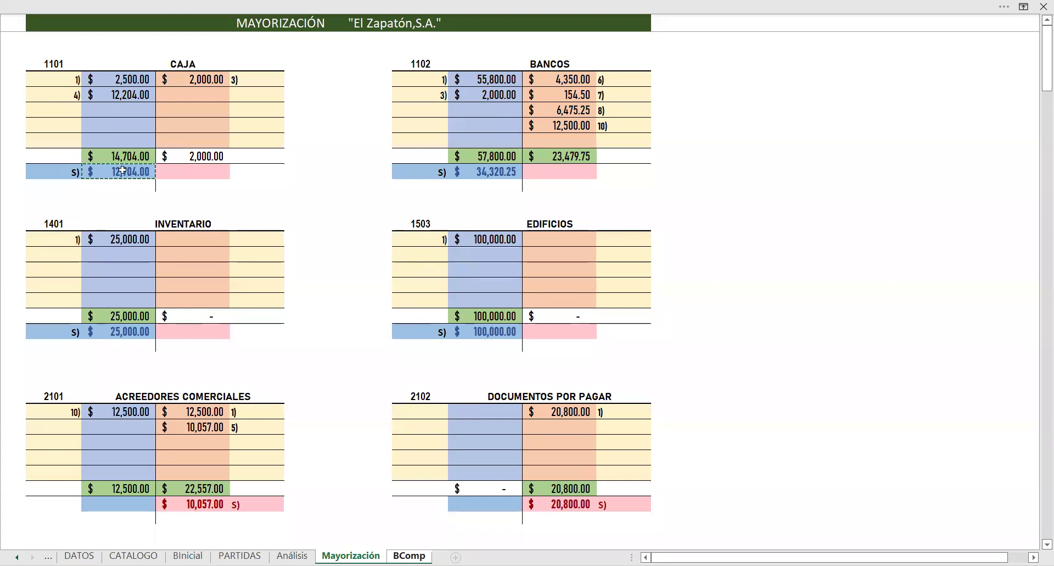
key(Return)
click(839, 277)
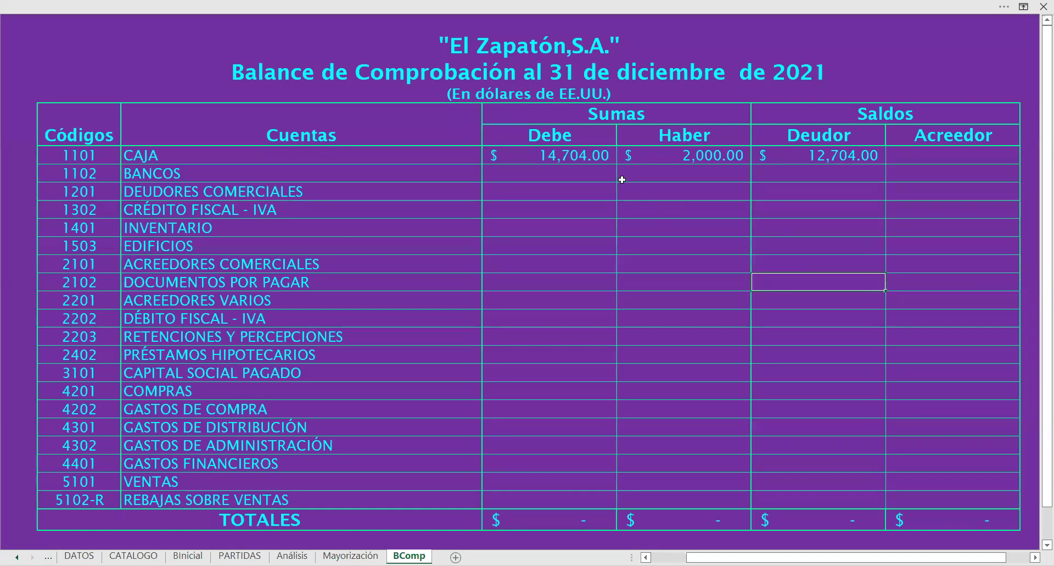
Step: Link BANCOS's Debe cell on BComp by formula to the account's debit total on the Mayorización sheet
click(570, 172)
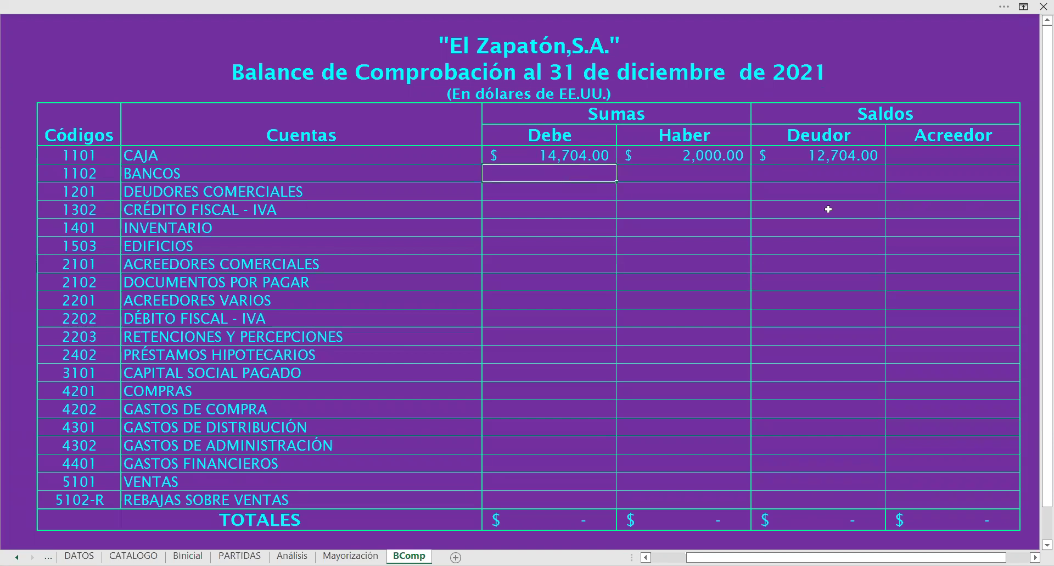
text(=)
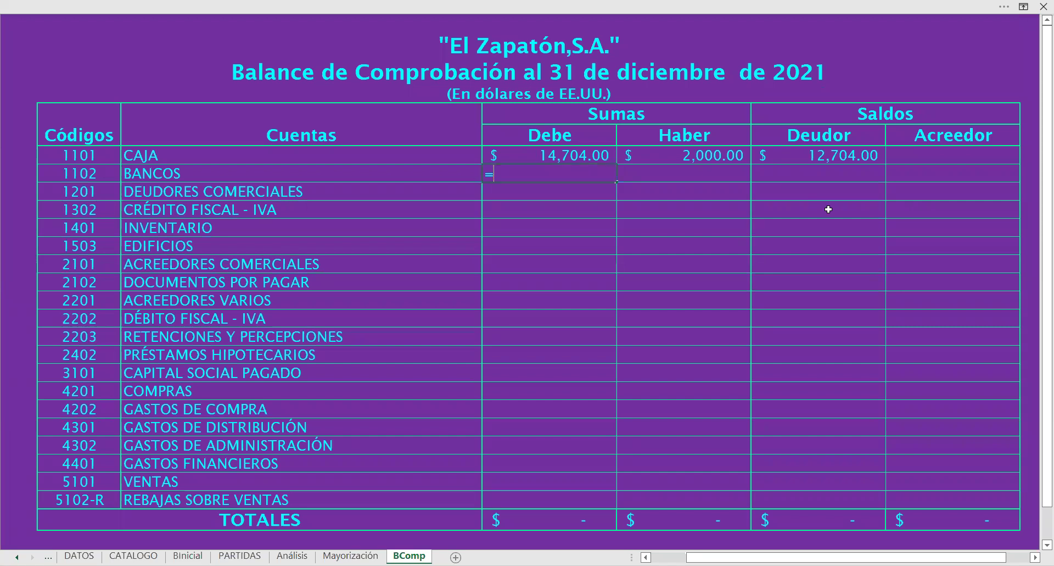
click(350, 556)
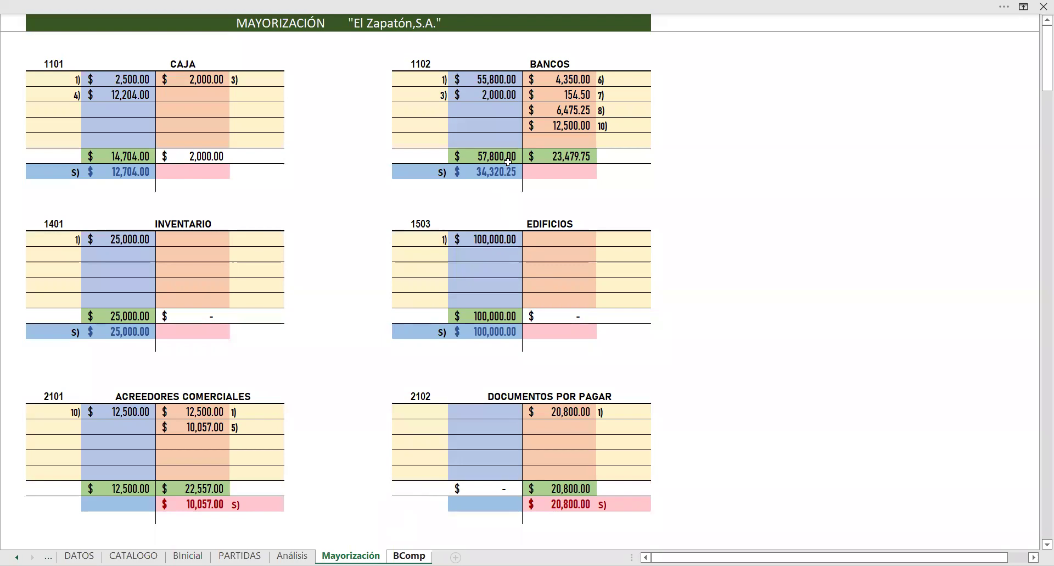
click(508, 156)
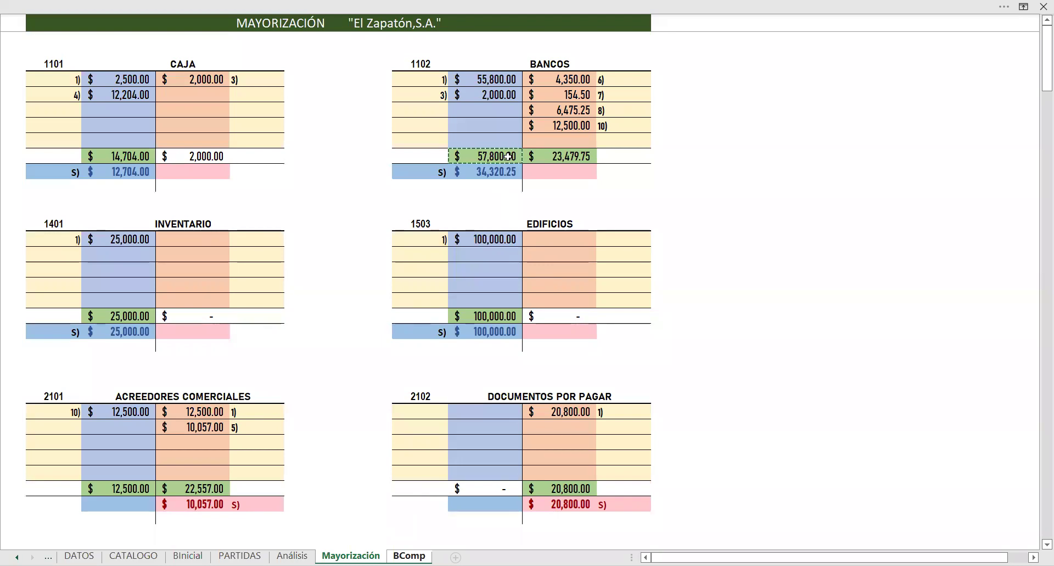
key(Return)
Step: Link BANCOS's Haber cell on BComp by formula to the account's credit total on the Mayorización sheet
click(637, 169)
text(=)
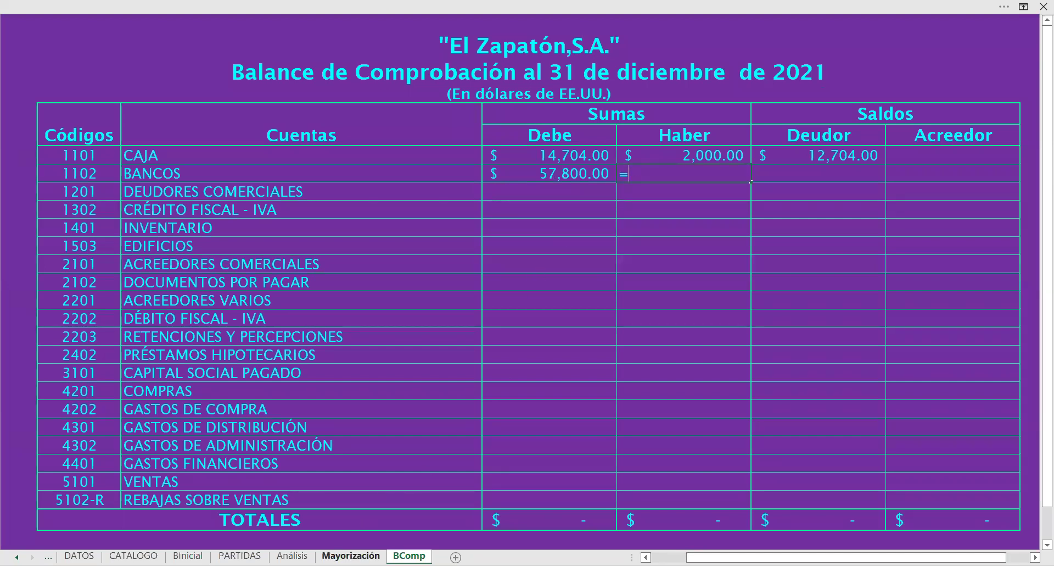
click(350, 555)
click(579, 155)
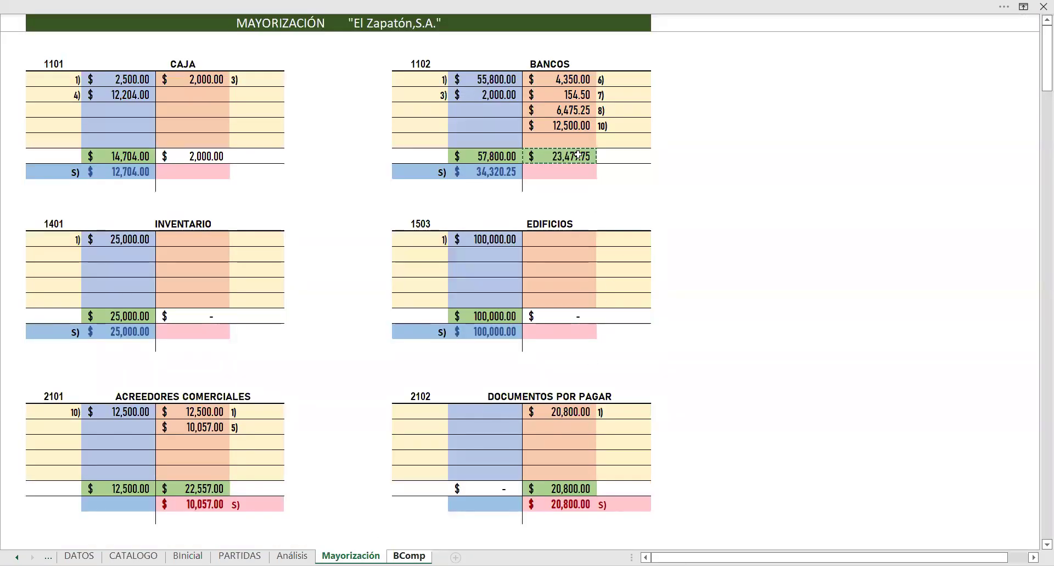
key(Return)
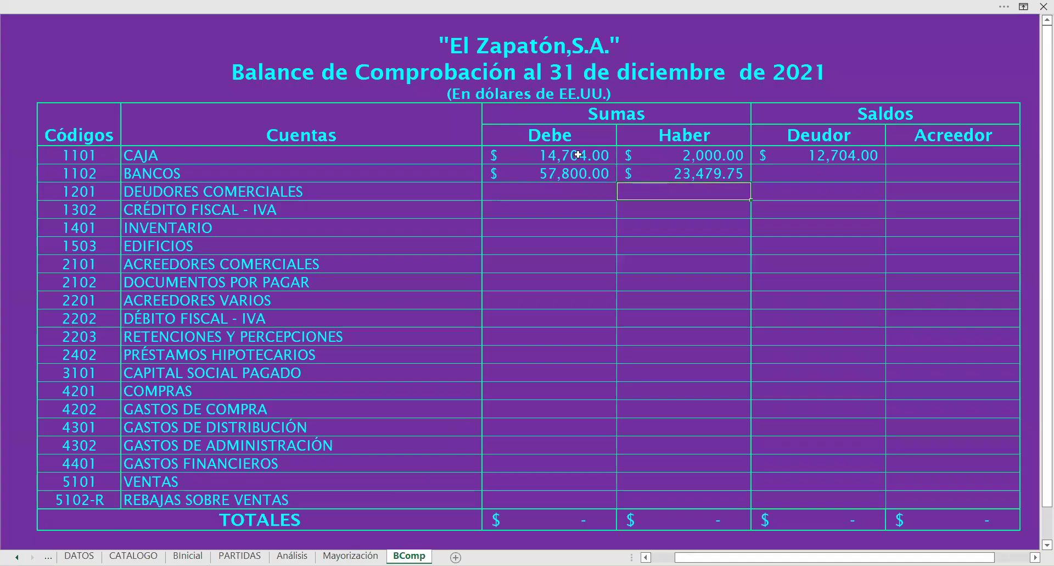
Step: Link BANCOS's Deudor cell under Saldos on BComp by formula to the account's debit balance on the Mayorización sheet
click(769, 173)
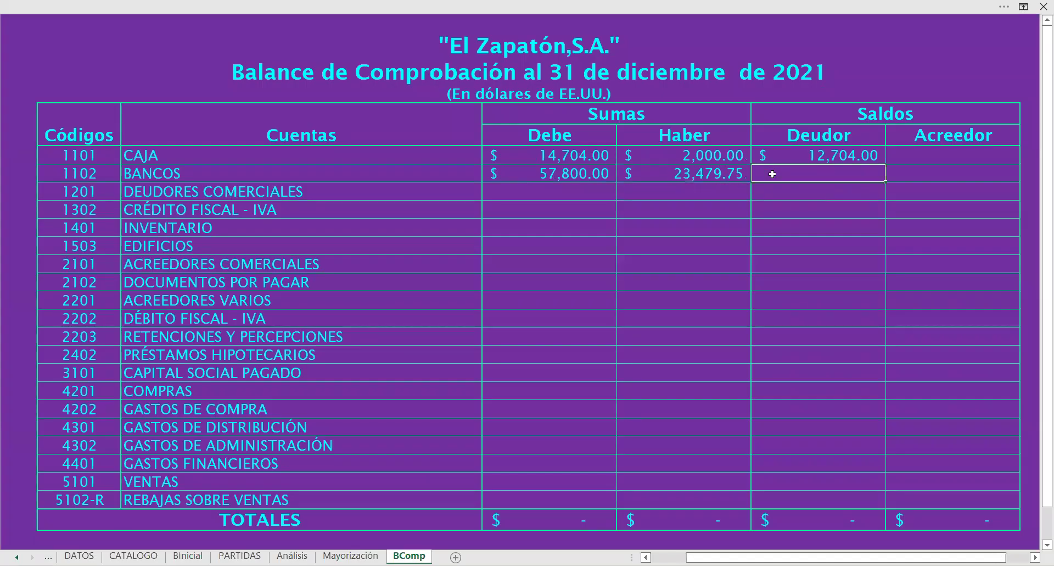
text(=)
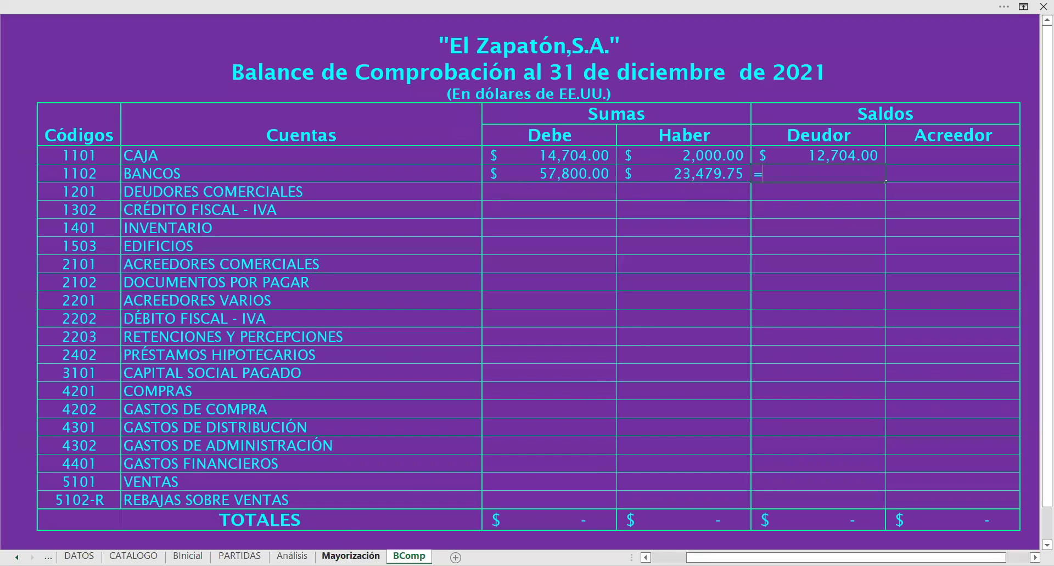
click(350, 555)
click(513, 171)
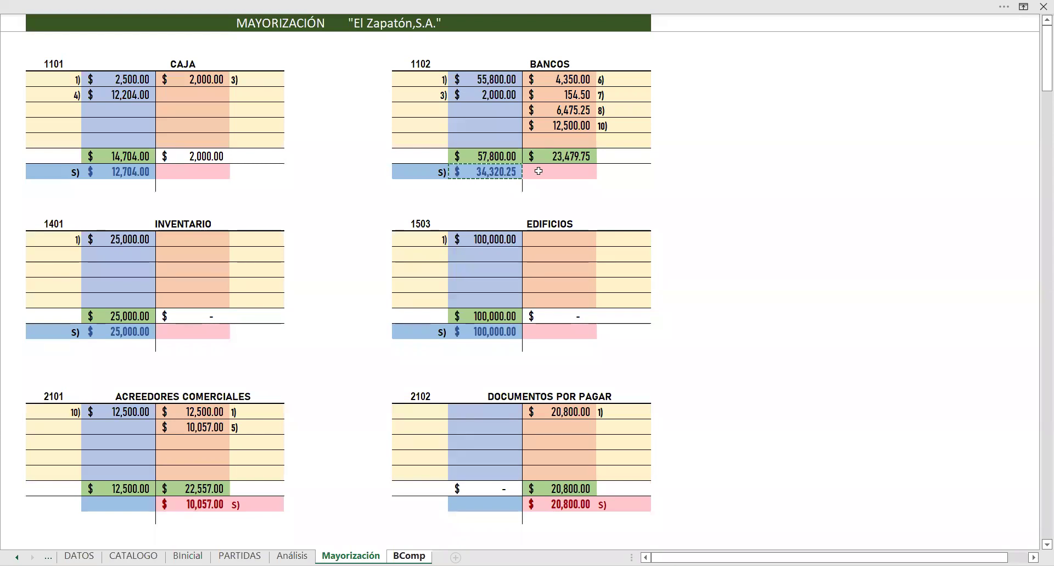
key(Return)
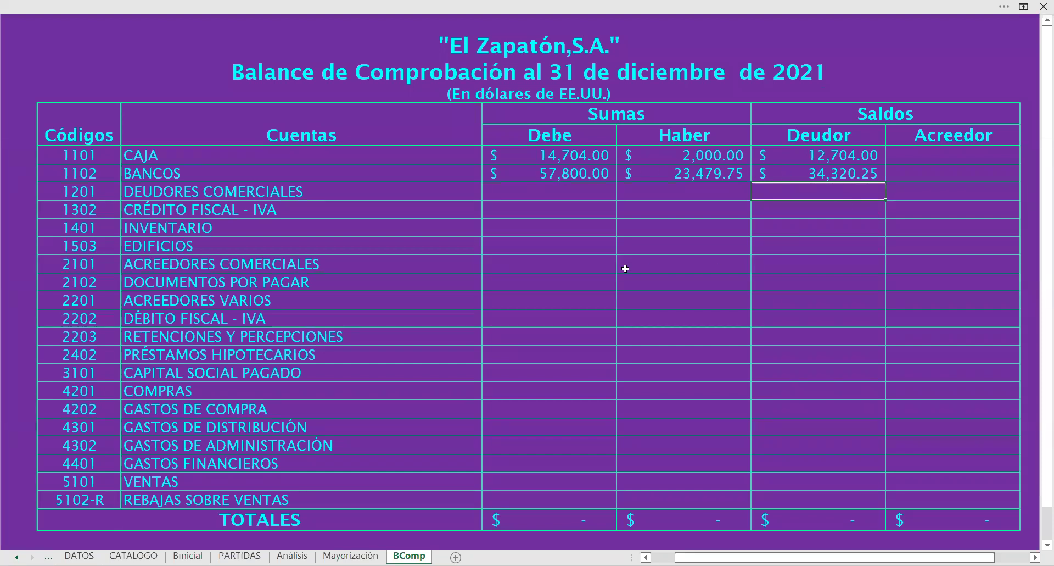
Step: Link DEUDORES COMERCIALES's Debe cell on BComp by formula to the account's debit total on the Mayorización sheet
click(580, 195)
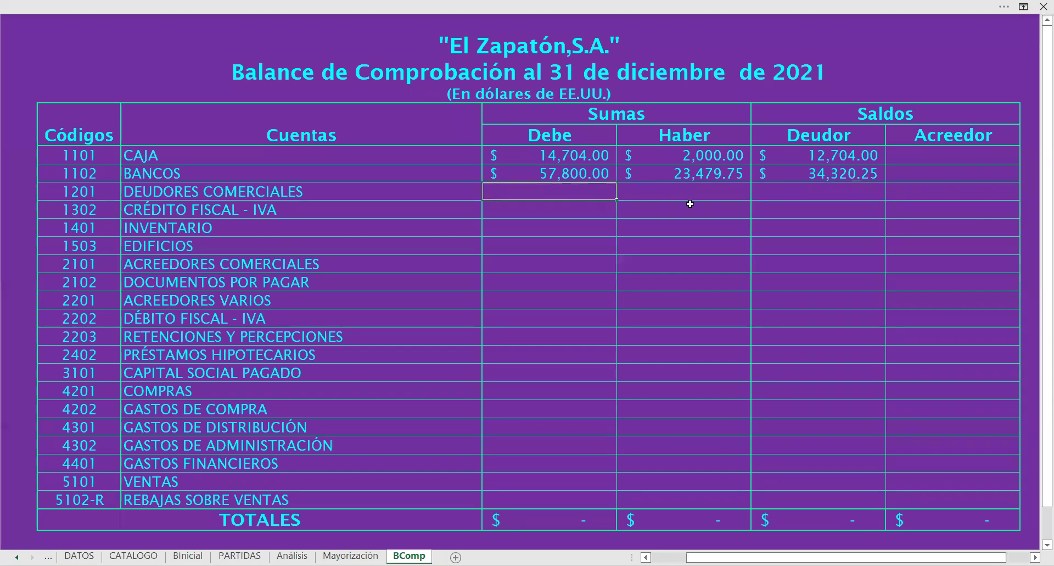
text(=)
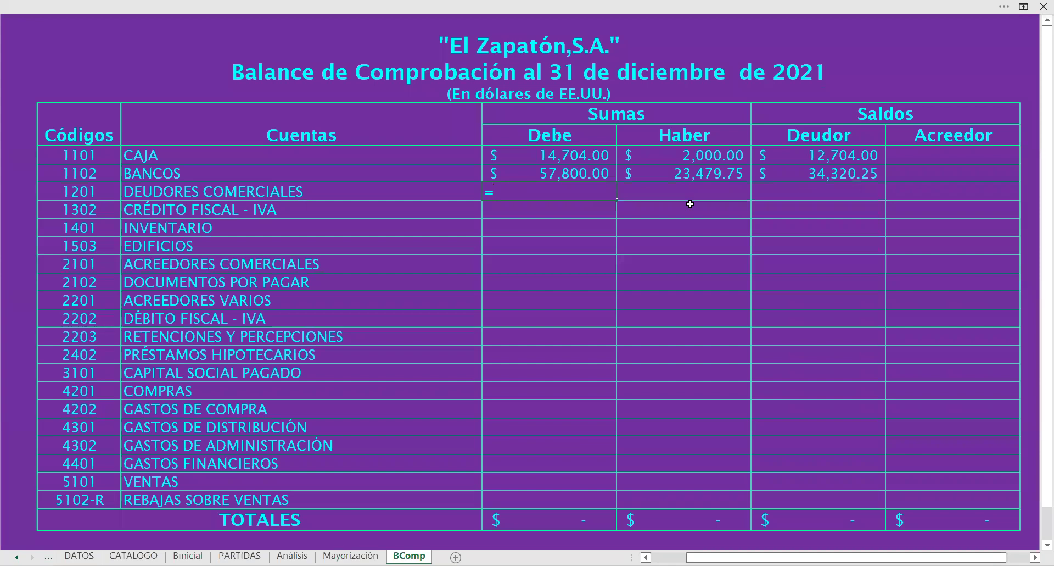
click(350, 555)
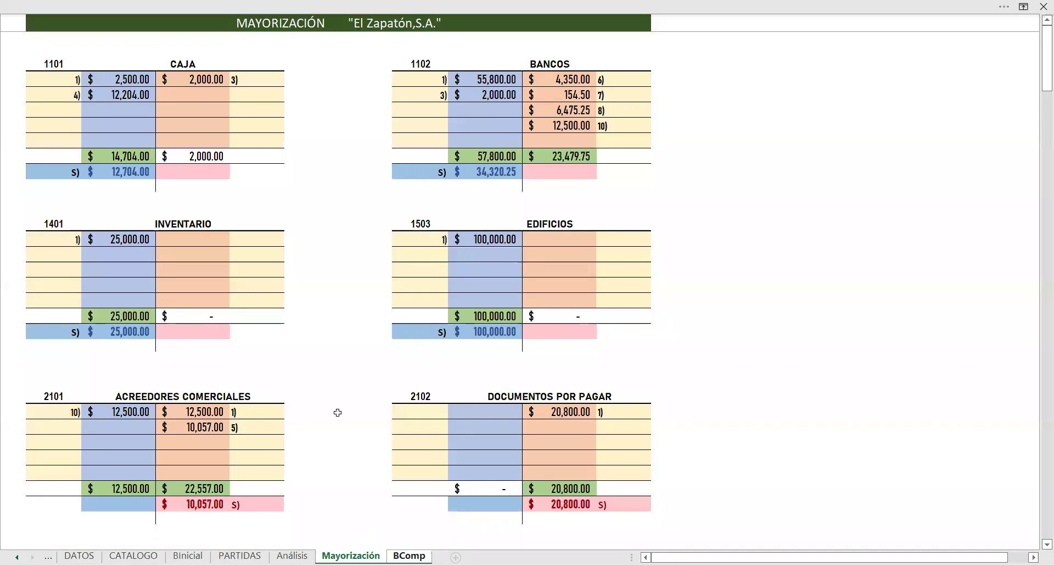
scroll(262, 360, down, 2)
scroll(262, 360, down, 6)
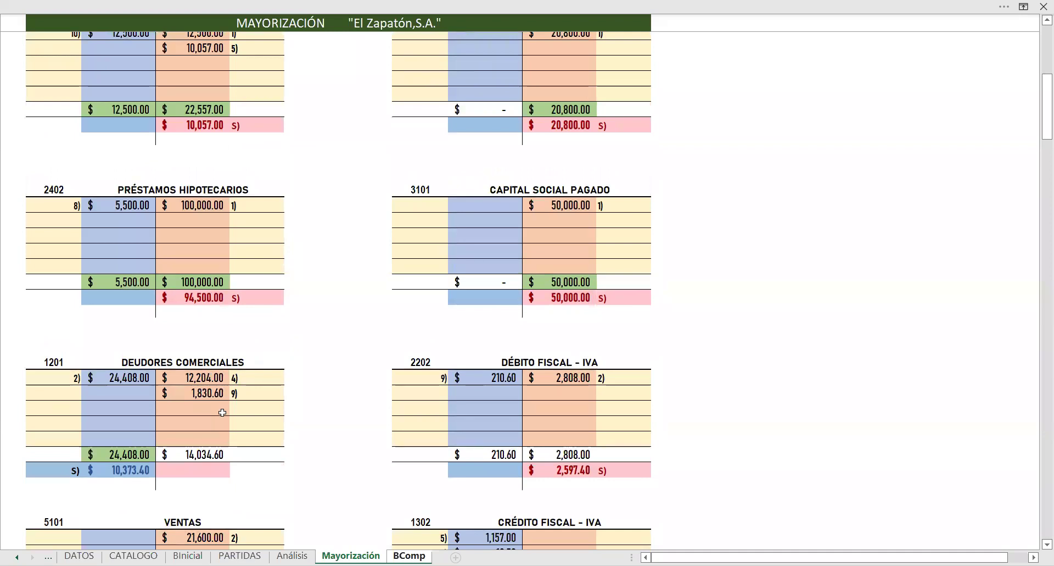
click(146, 457)
key(Return)
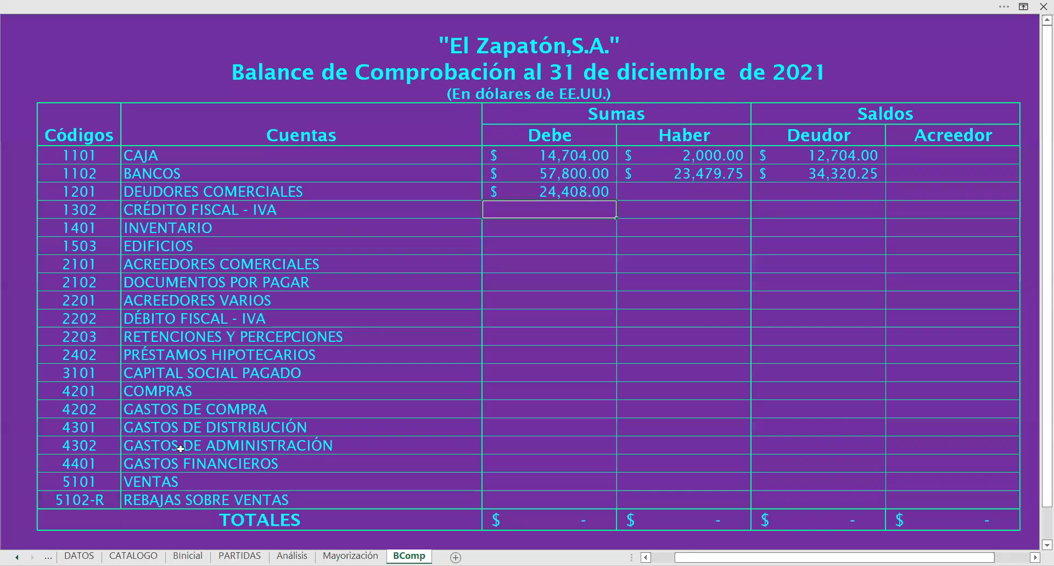
Step: Link DEUDORES COMERCIALES's Haber cell on BComp by formula to the account's credit total on the Mayorización sheet
click(649, 192)
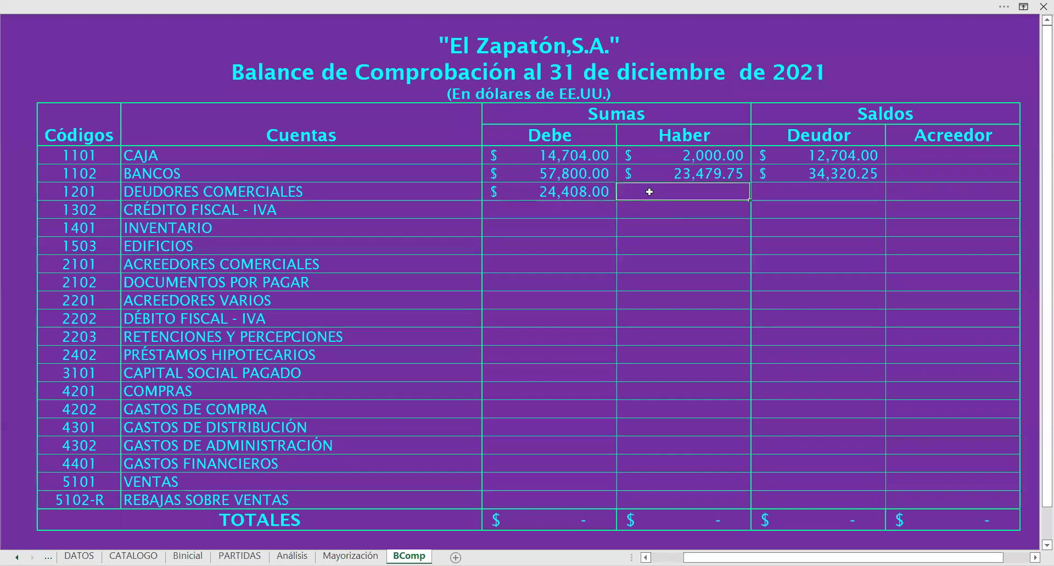
text(=)
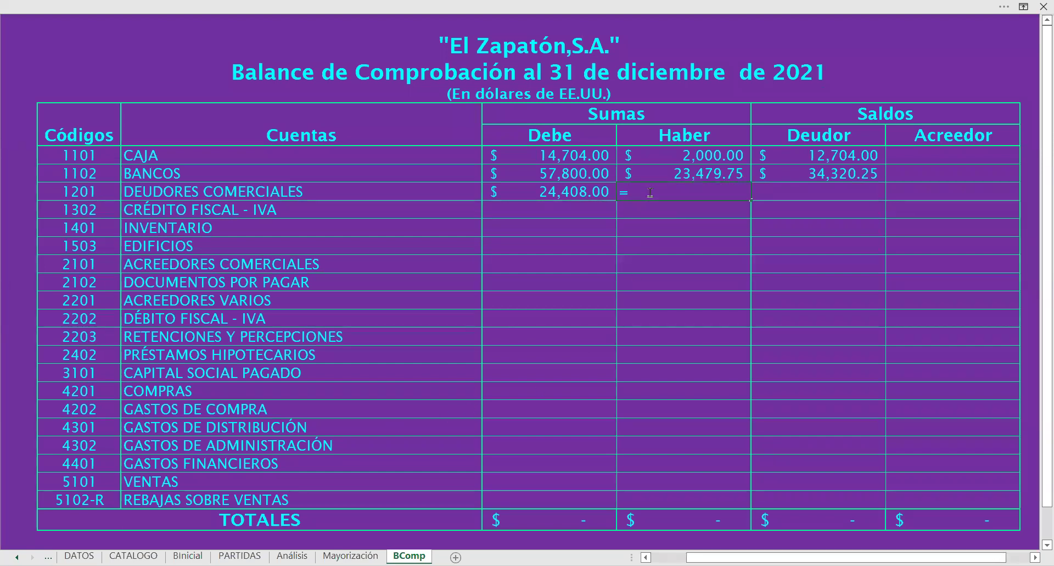
click(350, 556)
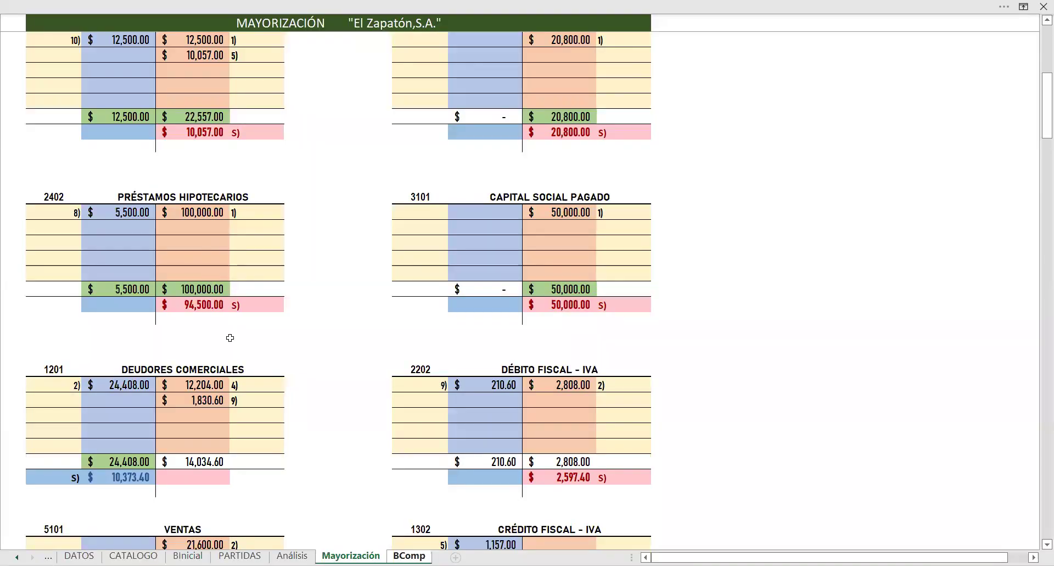
click(210, 460)
key(Return)
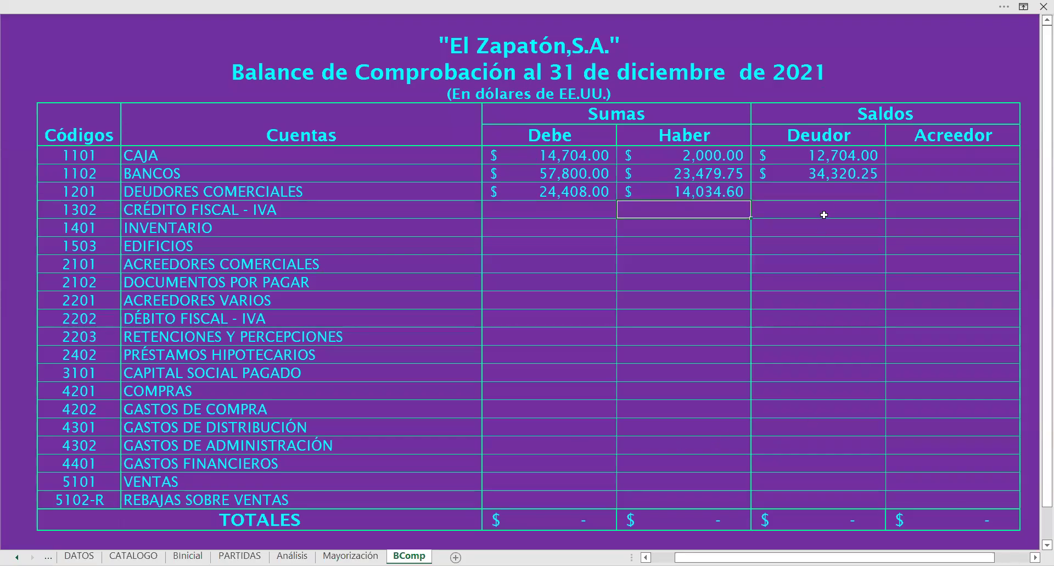
Step: Link DEUDORES COMERCIALES's Deudor cell under Saldos on BComp by formula to the account's debit balance on the Mayorización sheet
click(827, 198)
text(=)
click(328, 554)
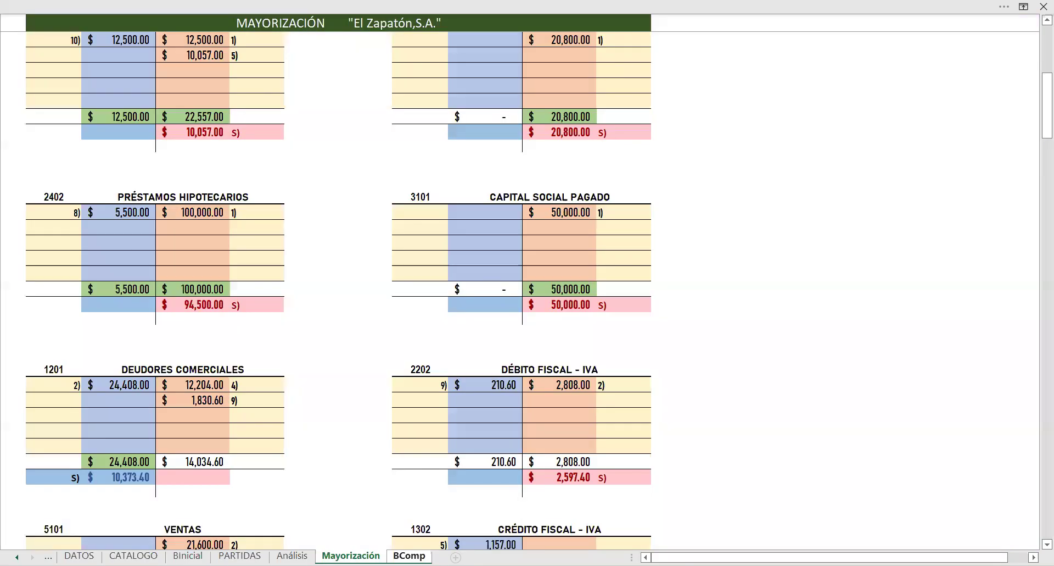
click(134, 478)
key(Return)
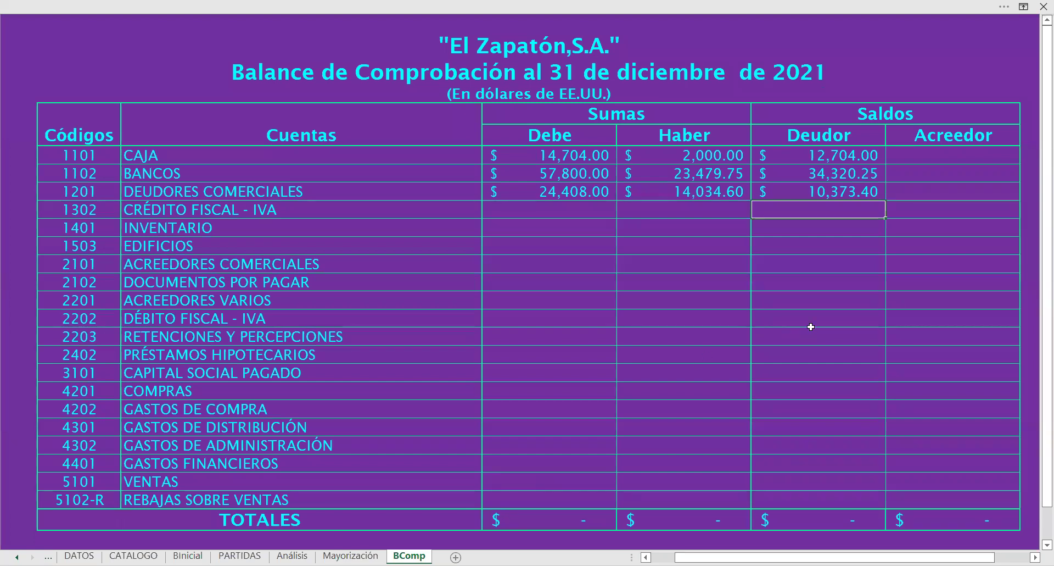
Step: Link CRÉDITO FISCAL - IVA's Debe cell on BComp by formula to DÉBITO FISCAL - IVA's debit total on the Mayorización sheet
click(601, 211)
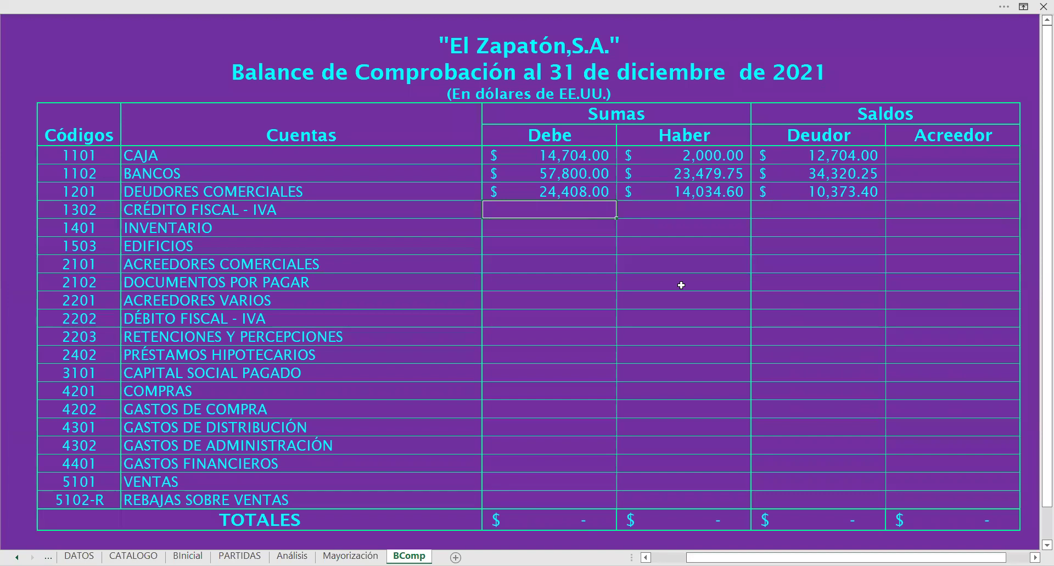
text(=)
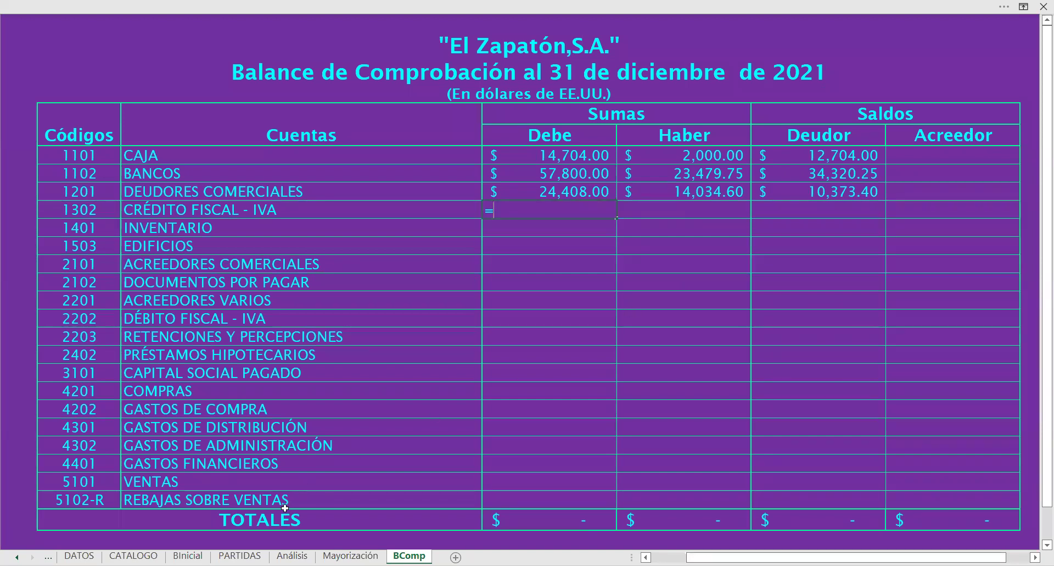
click(351, 555)
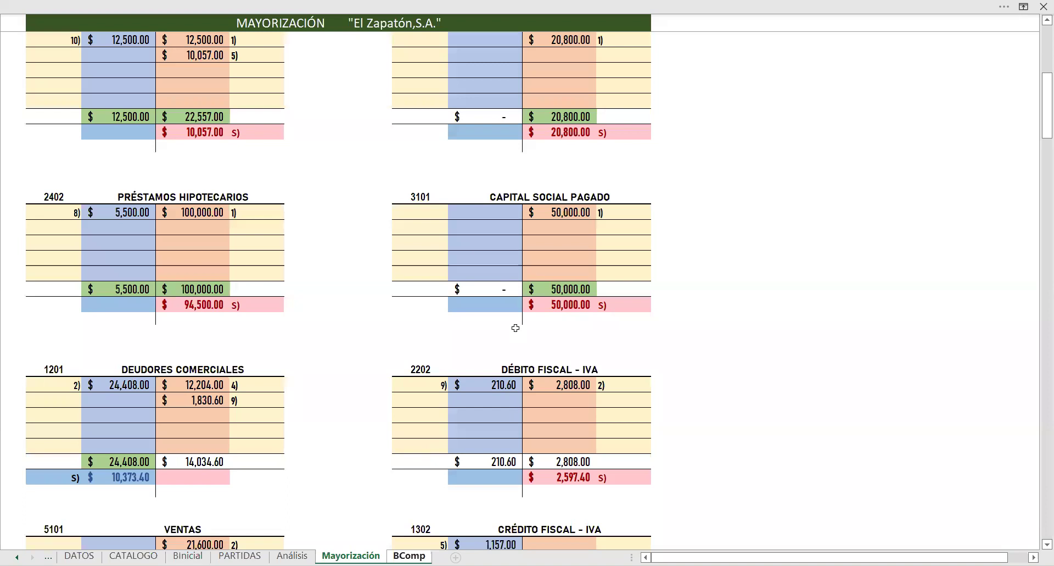
scroll(516, 328, down, 2)
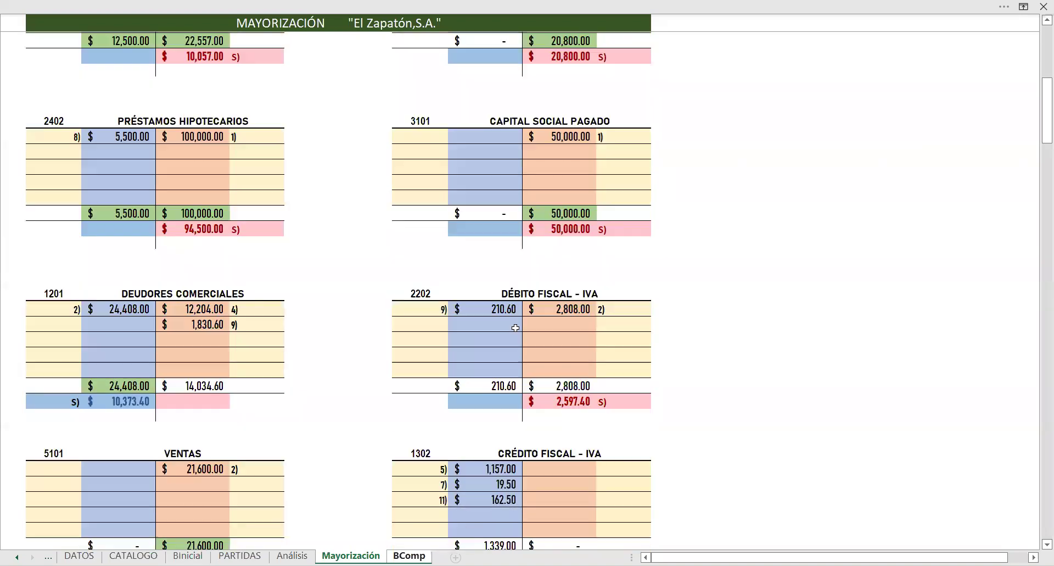
click(512, 388)
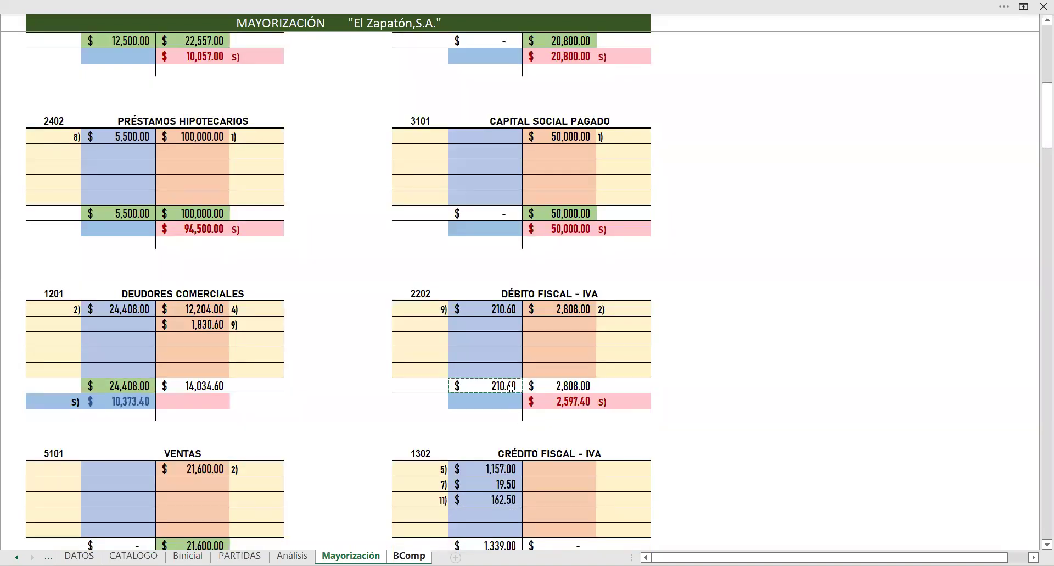
key(Return)
click(734, 209)
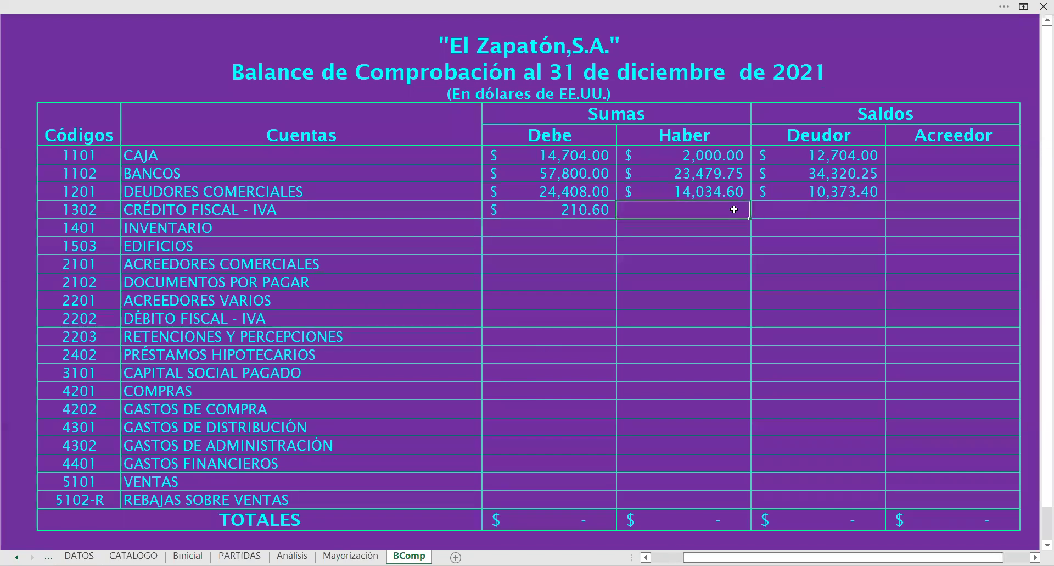
text(=)
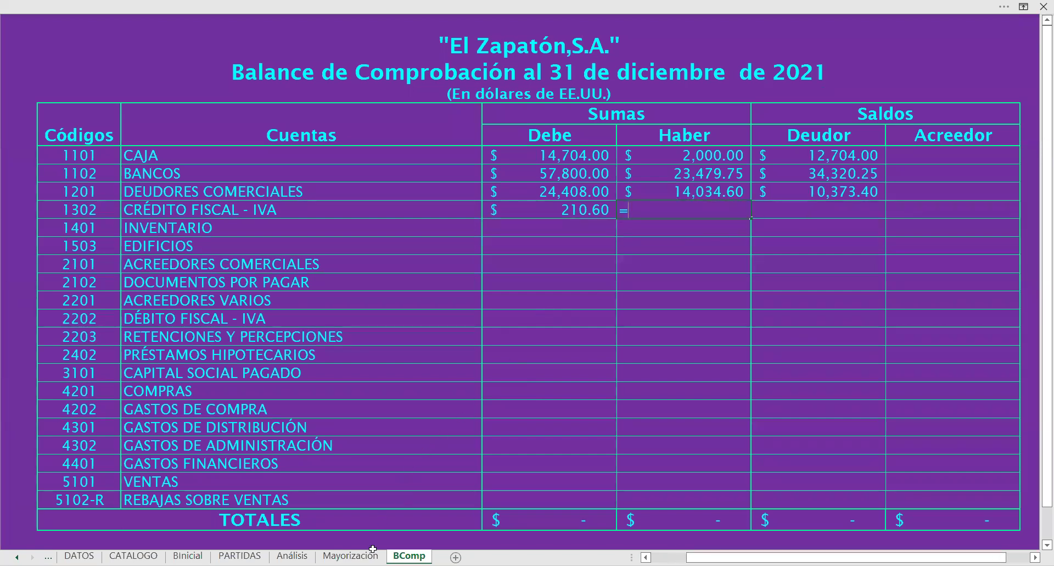
click(351, 555)
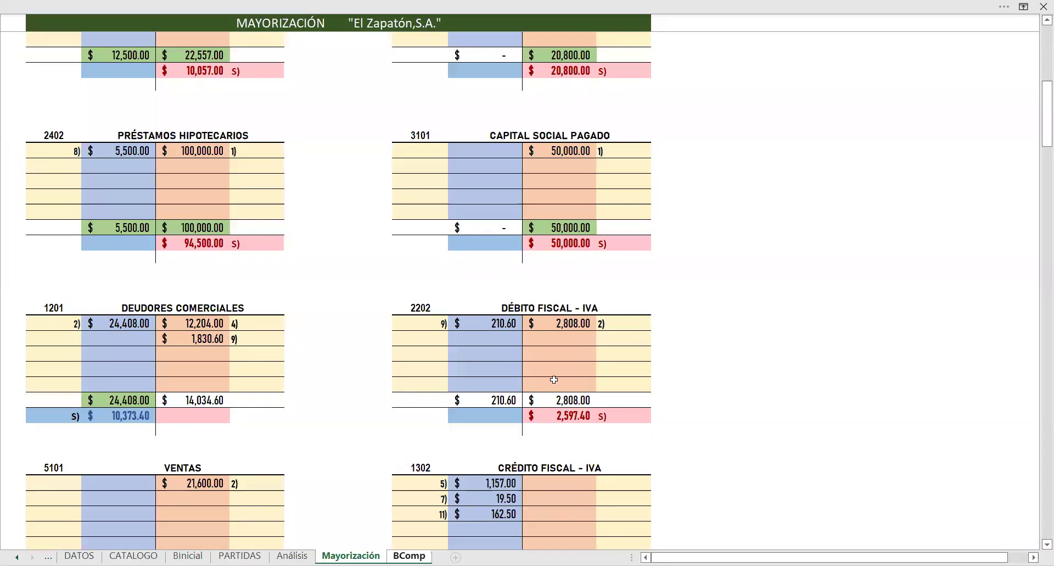
scroll(554, 379, down, 3)
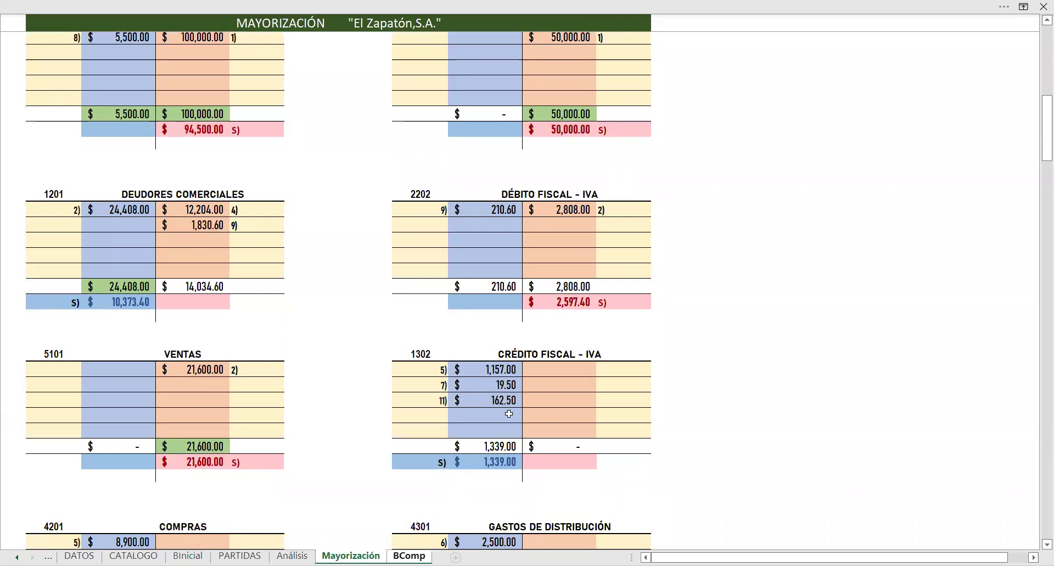
click(409, 556)
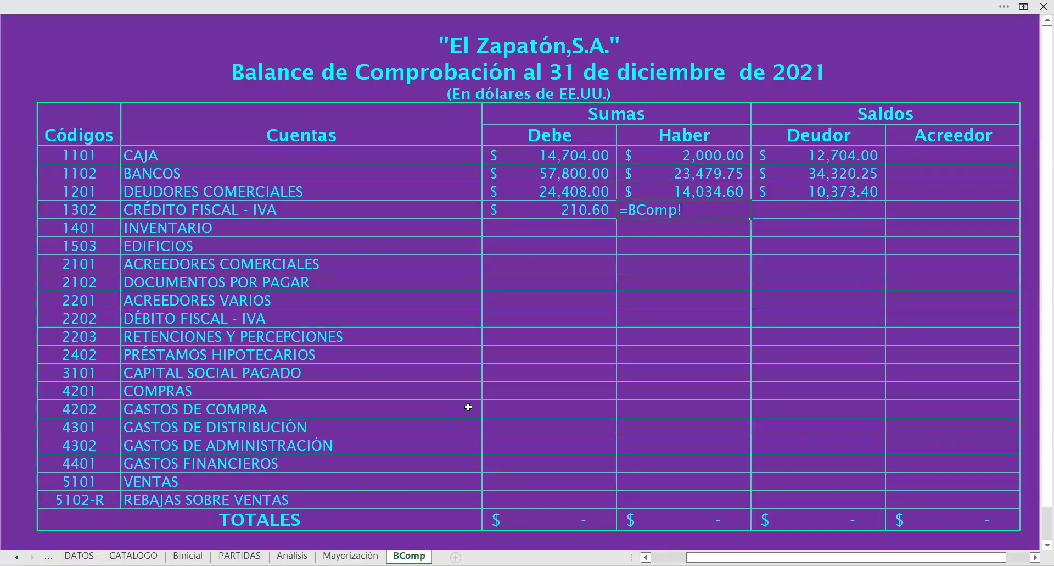
key(BackSpace)
key(BackSpace)
key(BackSpace)
key(BackSpace)
key(BackSpace)
key(BackSpace)
key(BackSpace)
key(Return)
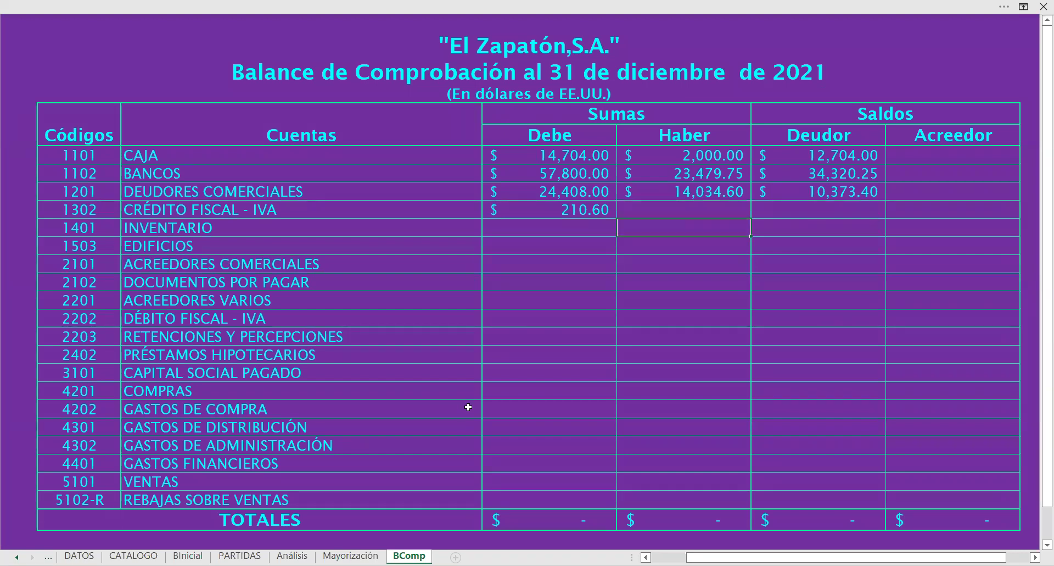
Step: Relink CRÉDITO FISCAL - IVA's Debe cell on BComp by formula to its own debit total on the Mayorización sheet
click(564, 208)
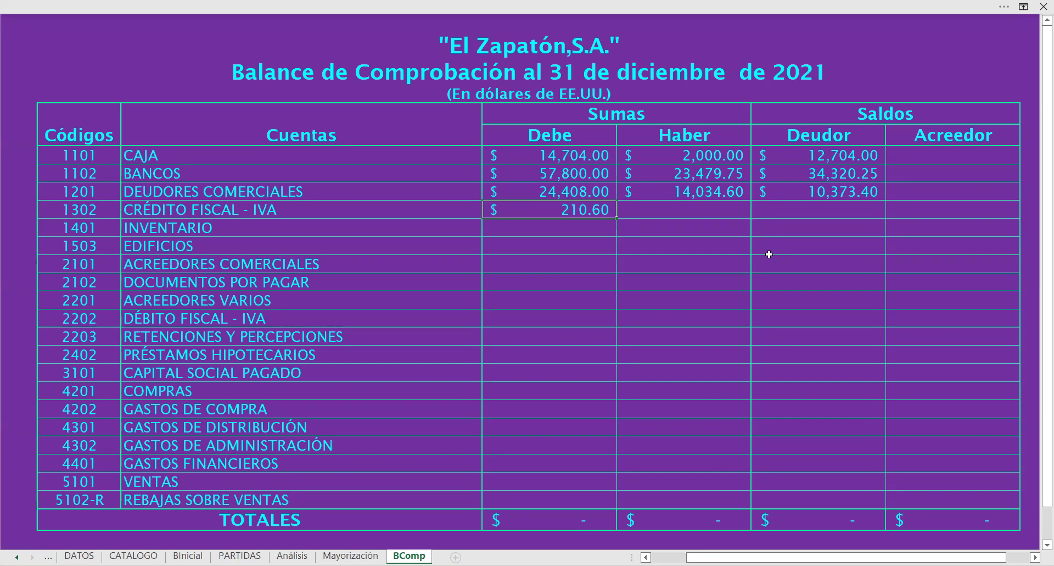
text(=)
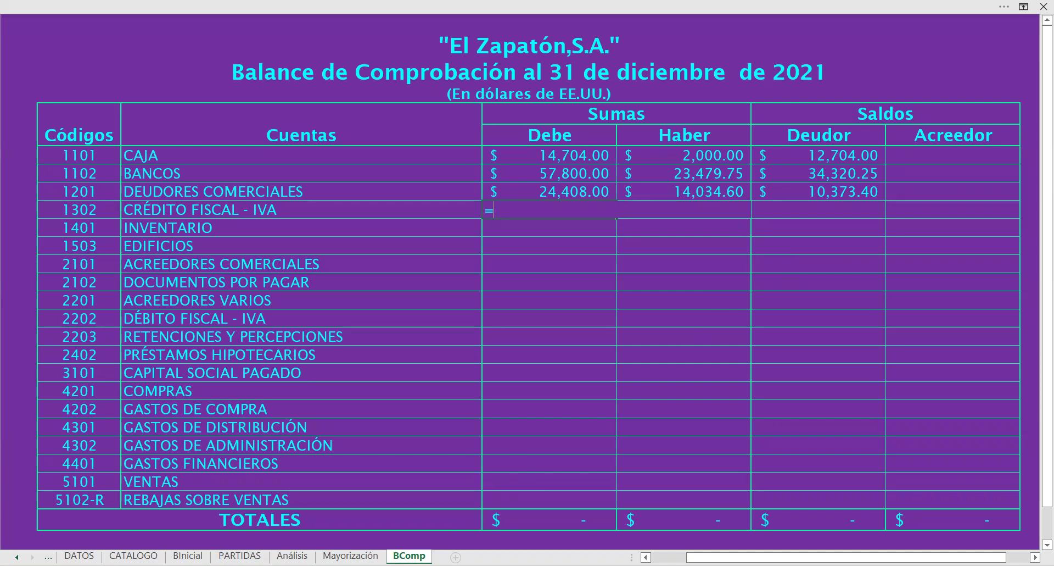
click(350, 556)
scroll(555, 363, down, 2)
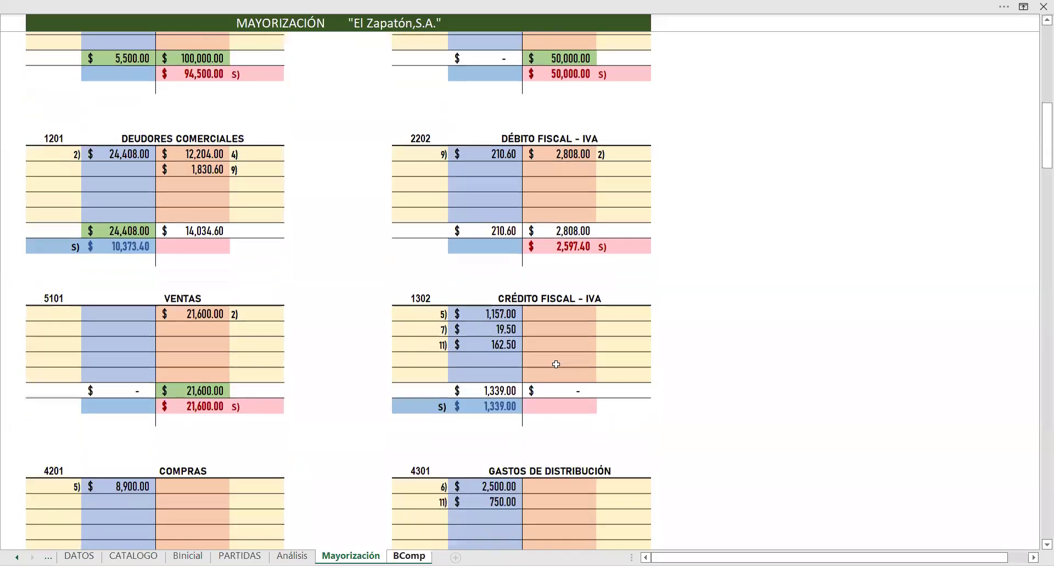
scroll(566, 142, down, 1)
click(491, 334)
key(Return)
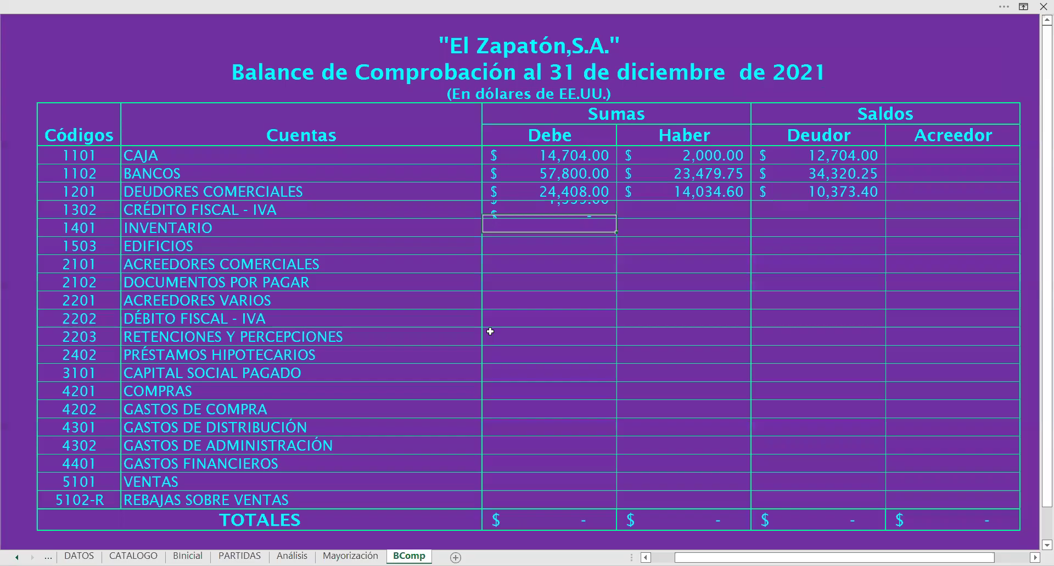
Step: Link CRÉDITO FISCAL - IVA's Haber cell on BComp by formula to the account's credit total on the Mayorización sheet
click(660, 209)
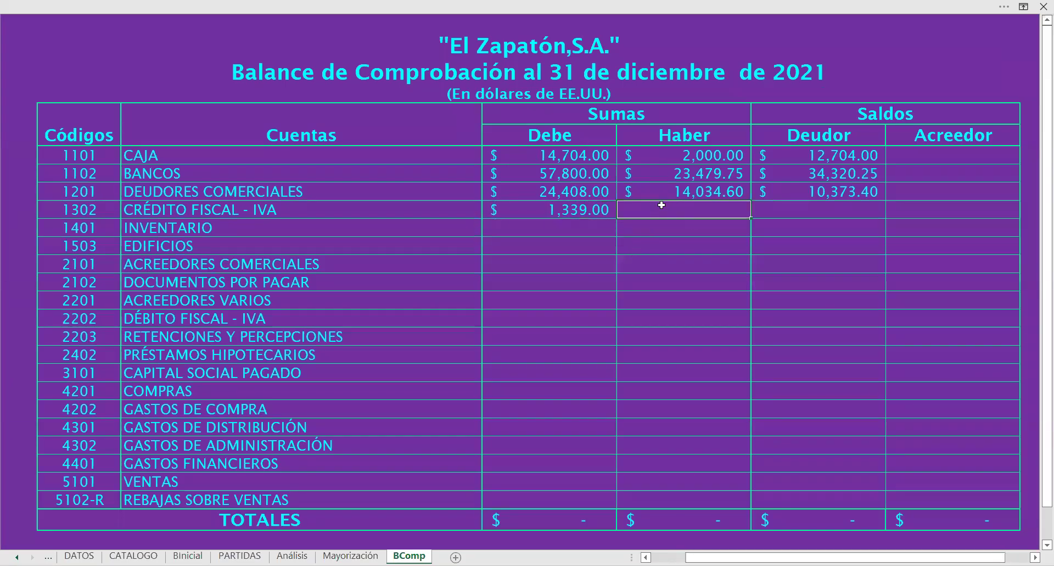
text(=)
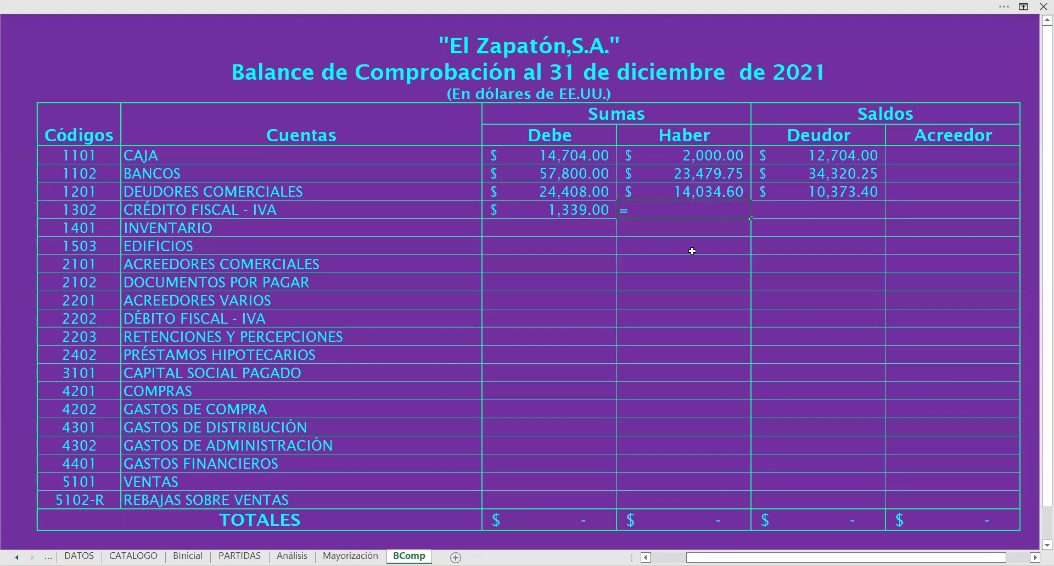
click(355, 554)
click(585, 347)
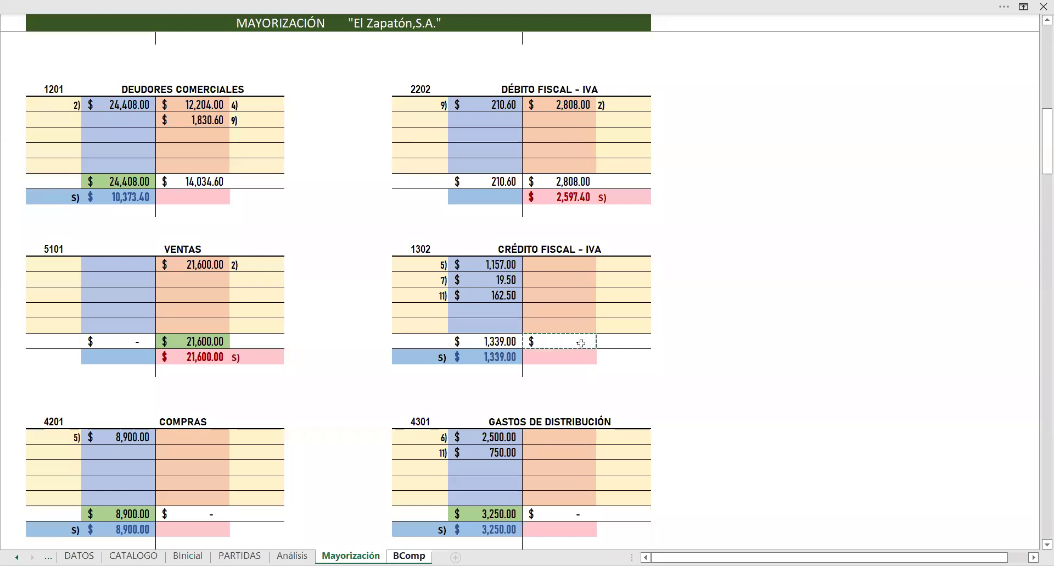
key(Return)
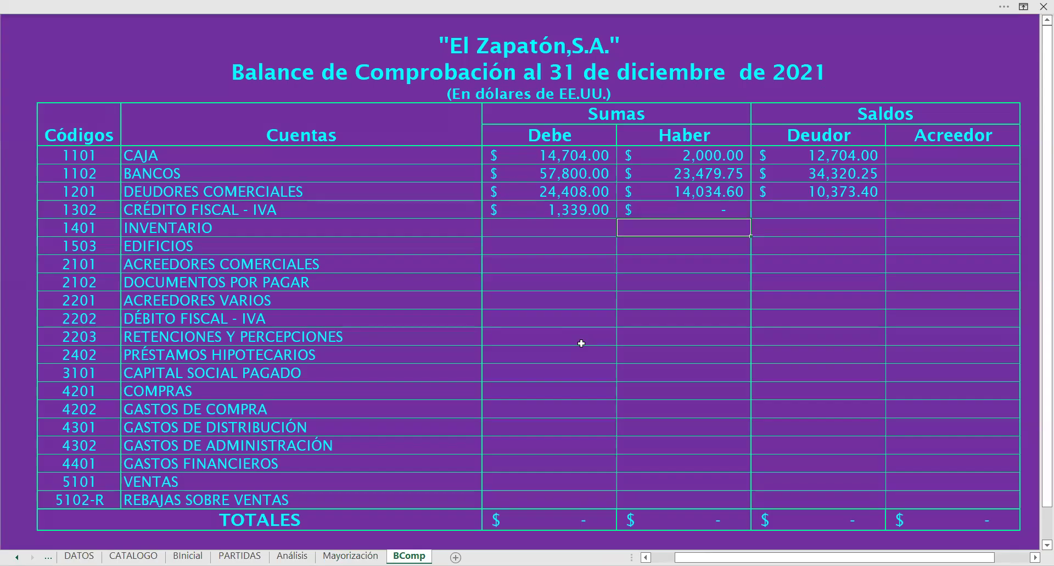
Step: Link CRÉDITO FISCAL - IVA's Deudor cell under Saldos on BComp by formula to the account's debit balance on the Mayorización sheet
click(795, 215)
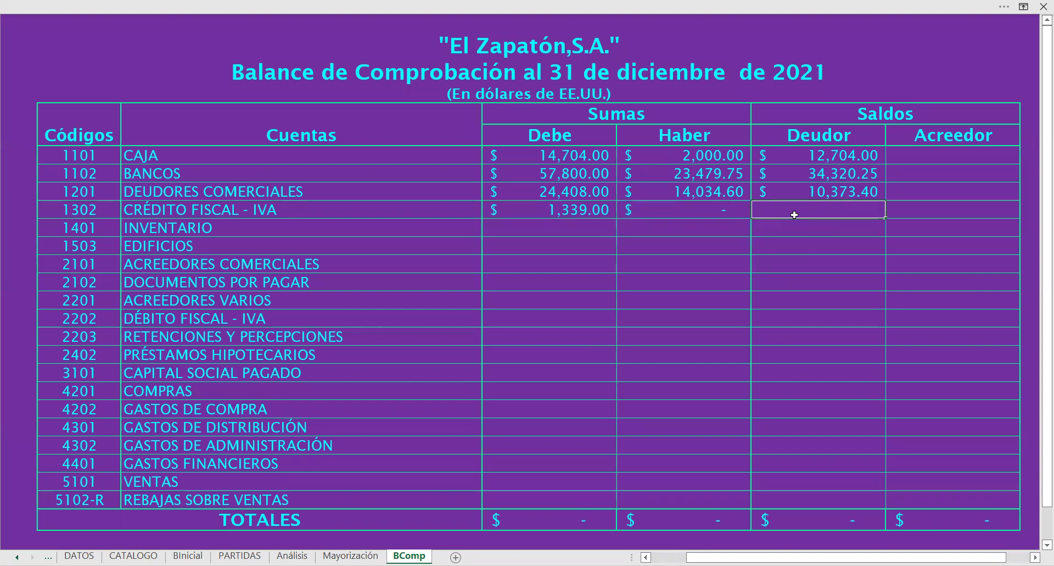
text(=)
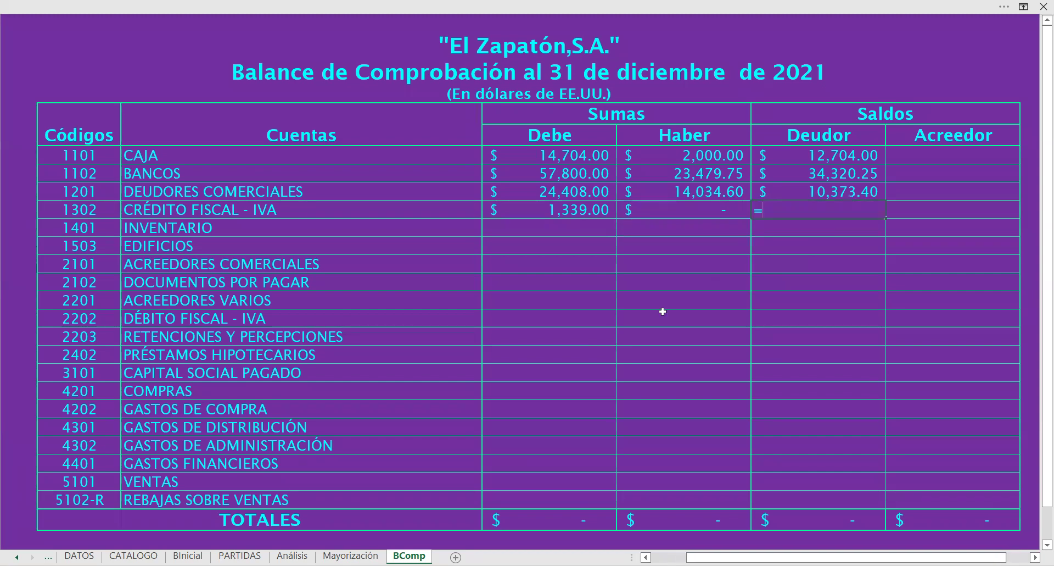
click(350, 555)
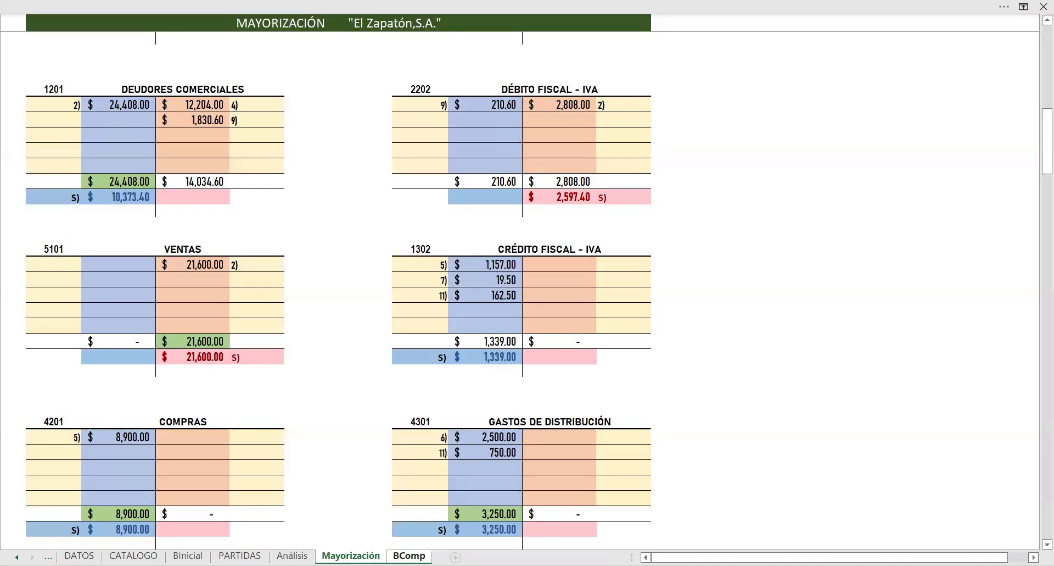
click(504, 357)
key(Return)
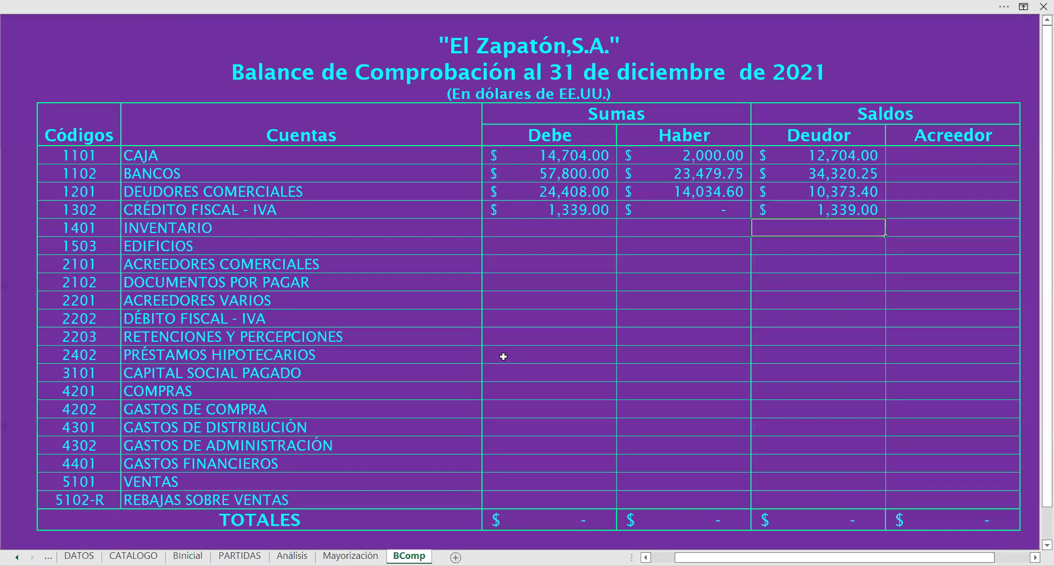
Step: Try the Moneda number format on CRÉDITO FISCAL - IVA's Haber cell on BComp
click(596, 328)
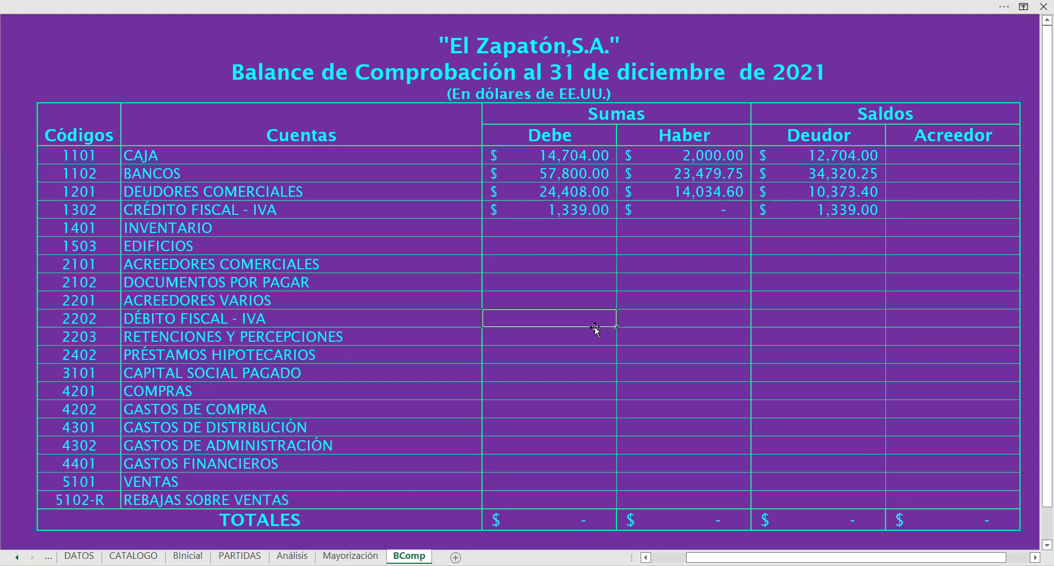
click(710, 208)
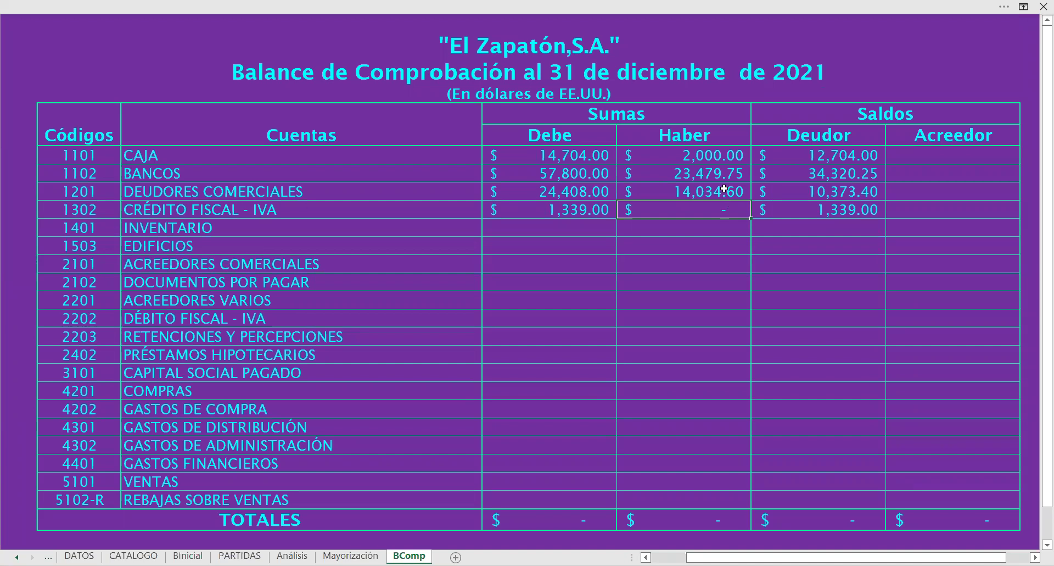
click(149, 5)
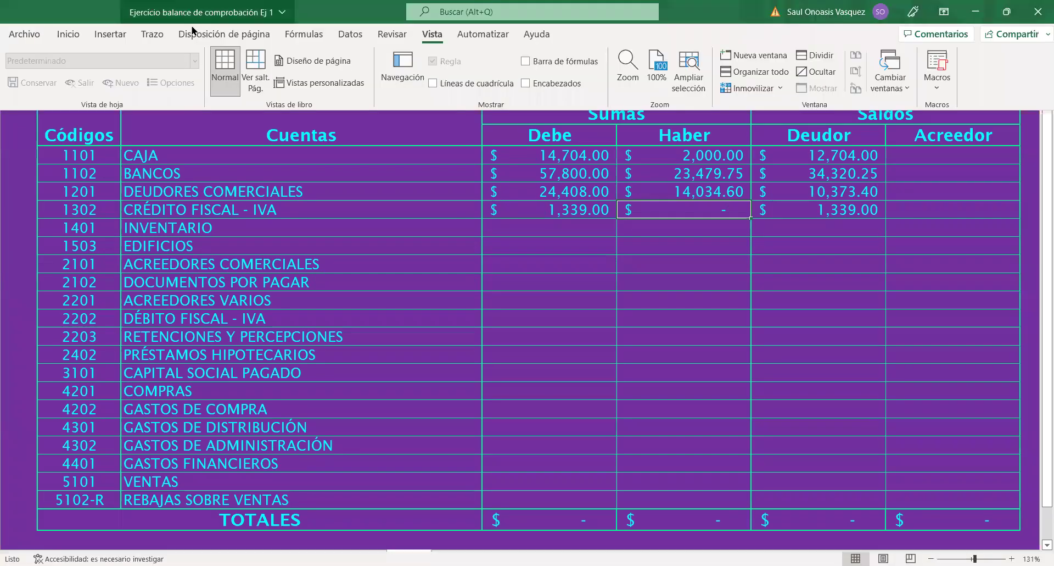
click(70, 34)
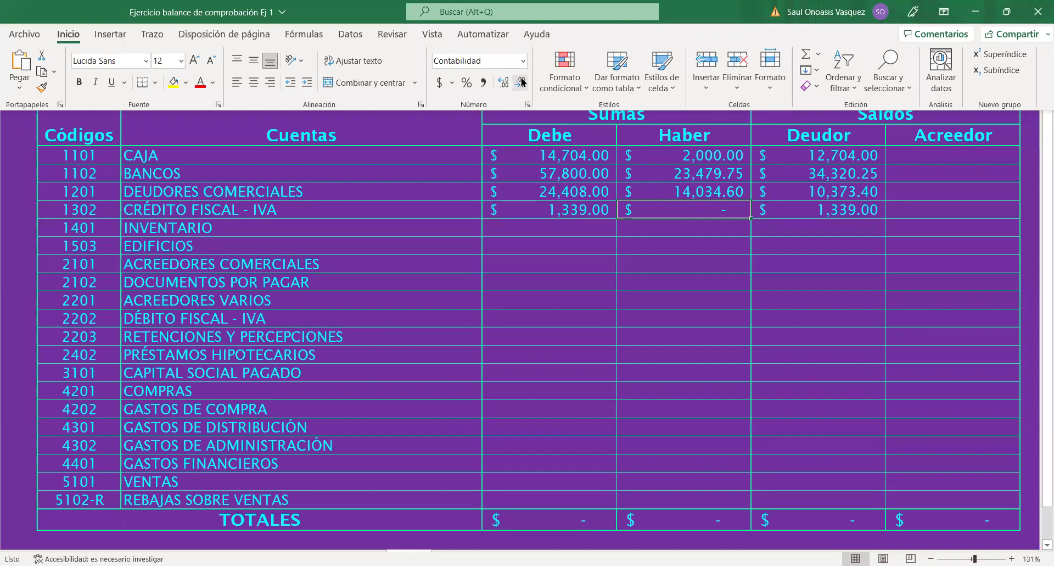
click(524, 61)
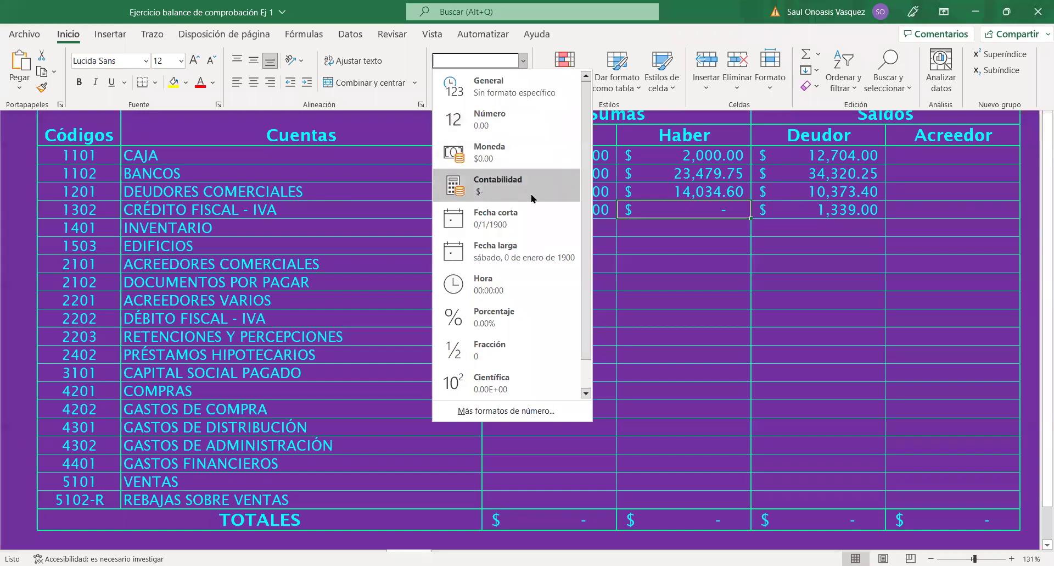
click(521, 168)
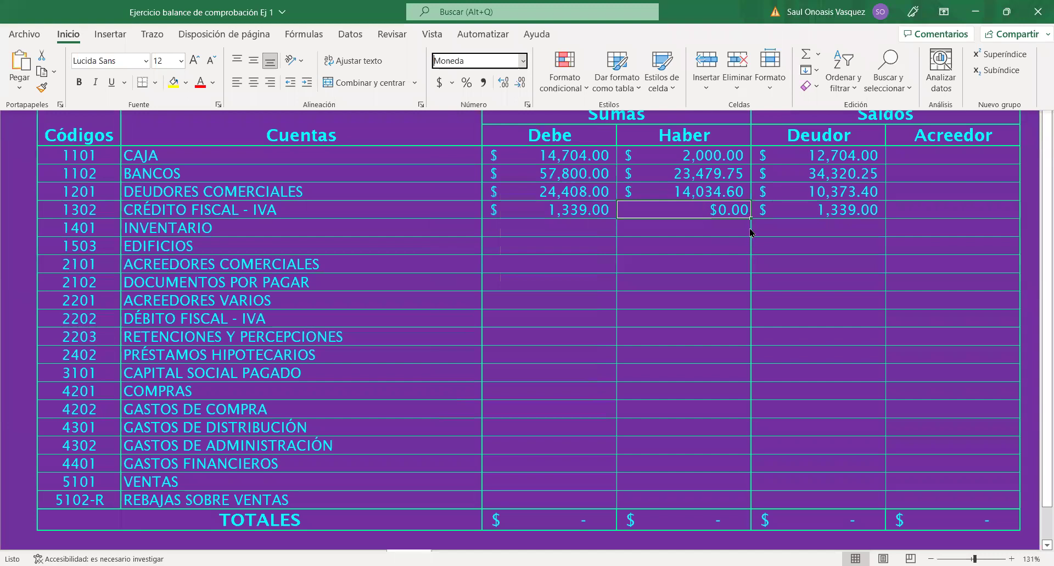
Step: Try the Número and Porcentaje number formats on CRÉDITO FISCAL - IVA's Haber cell
click(522, 62)
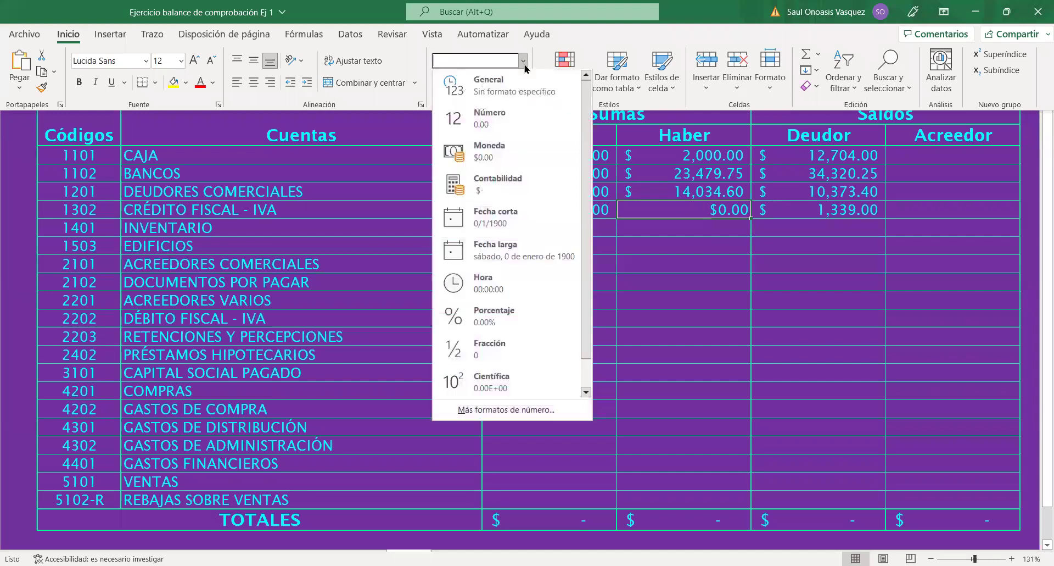
click(522, 118)
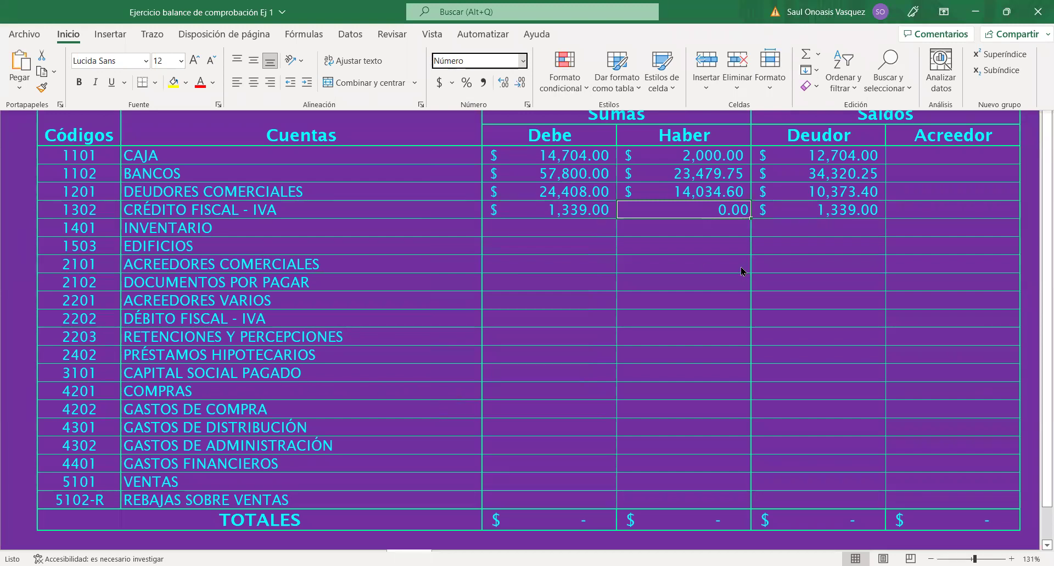
click(522, 61)
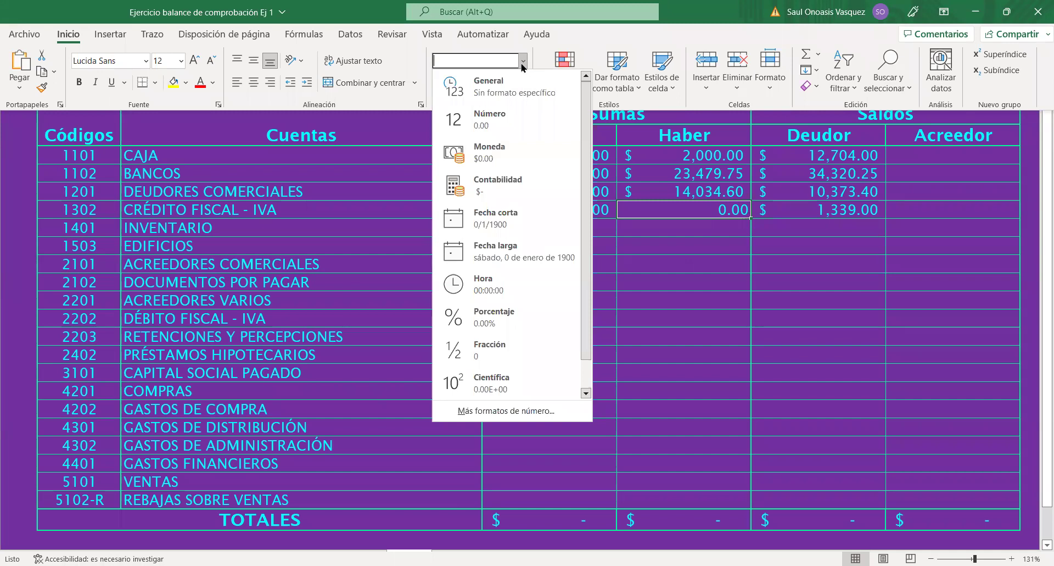
click(507, 327)
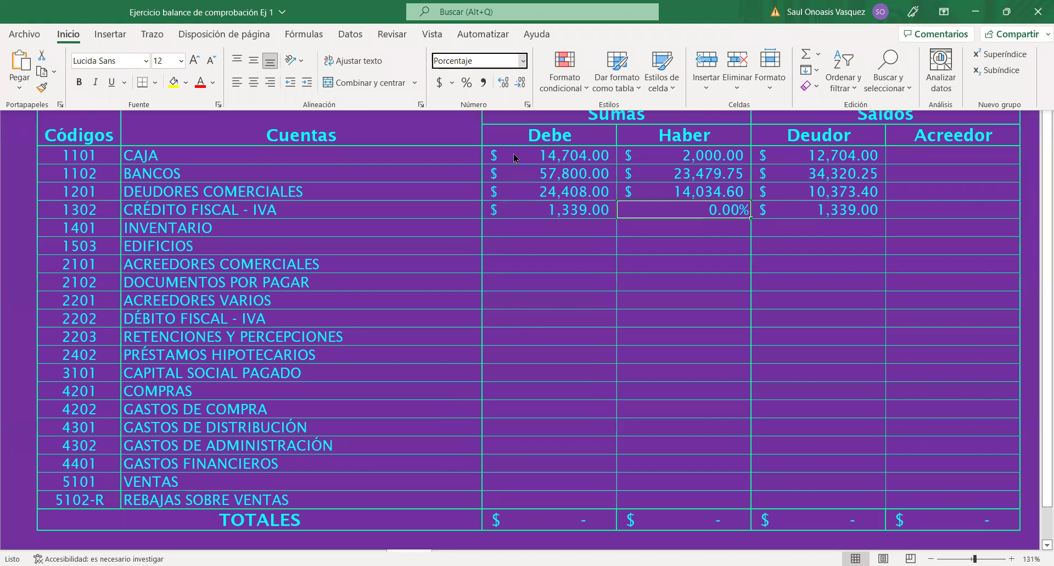
Step: Set CRÉDITO FISCAL - IVA's Haber cell back to the Contabilidad number format and return to the full-screen sheet view
click(524, 61)
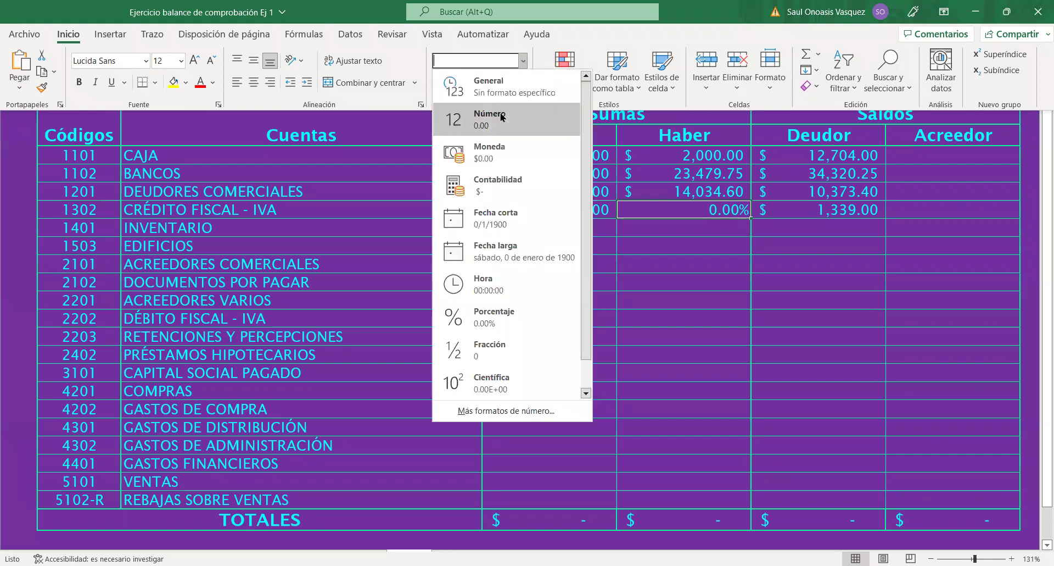
click(527, 183)
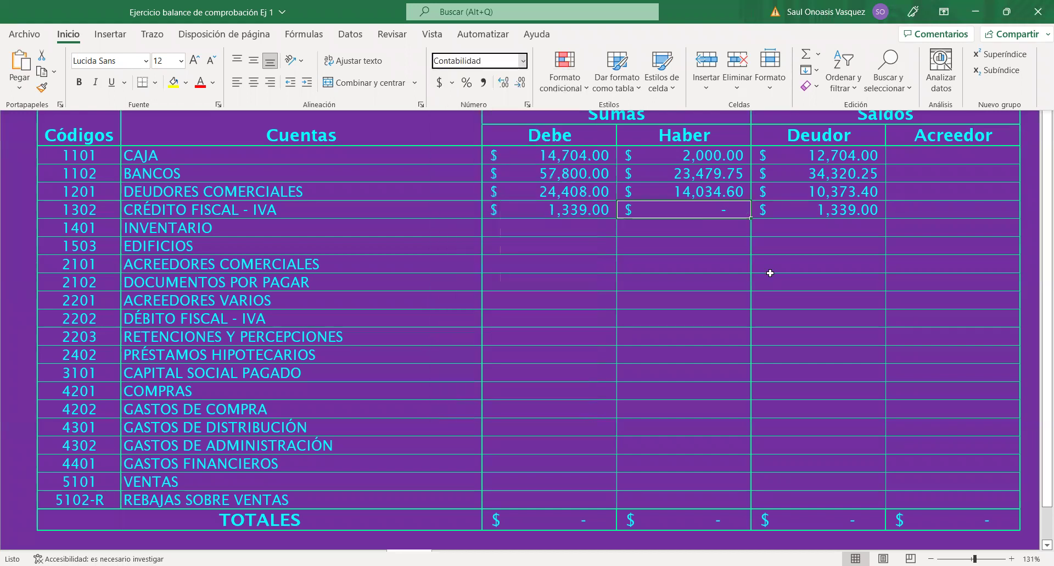
key(ctrl+shift+F1)
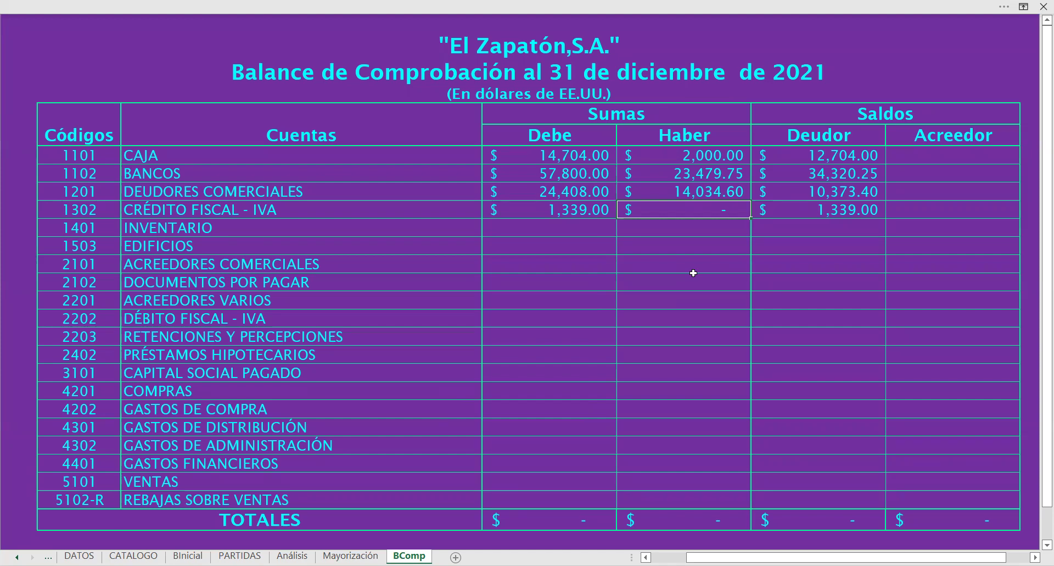
click(663, 277)
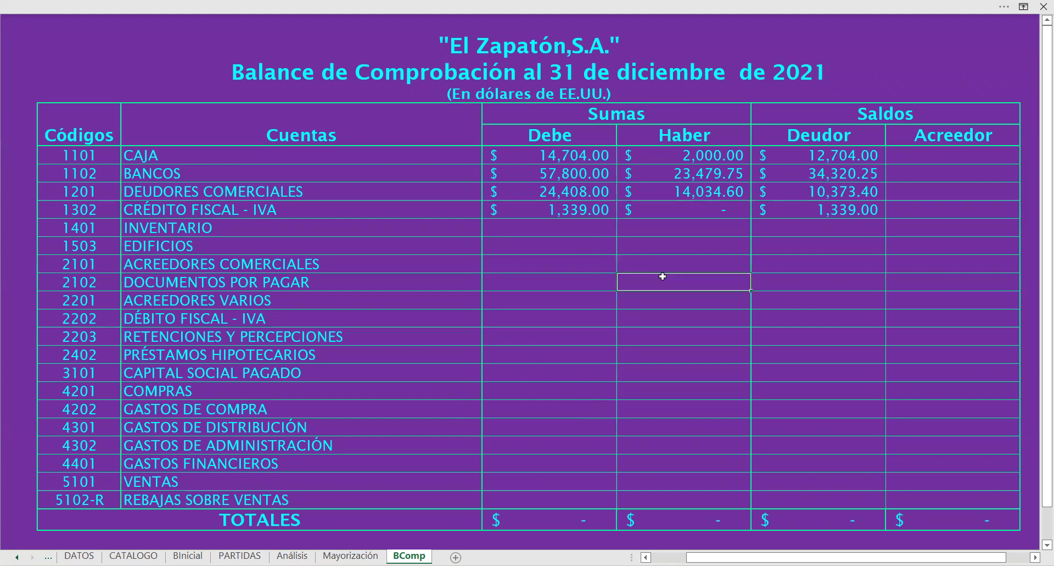
Step: Link INVENTARIO's Debe cell on BComp by formula to the account's debit total on the Mayorización sheet
click(585, 229)
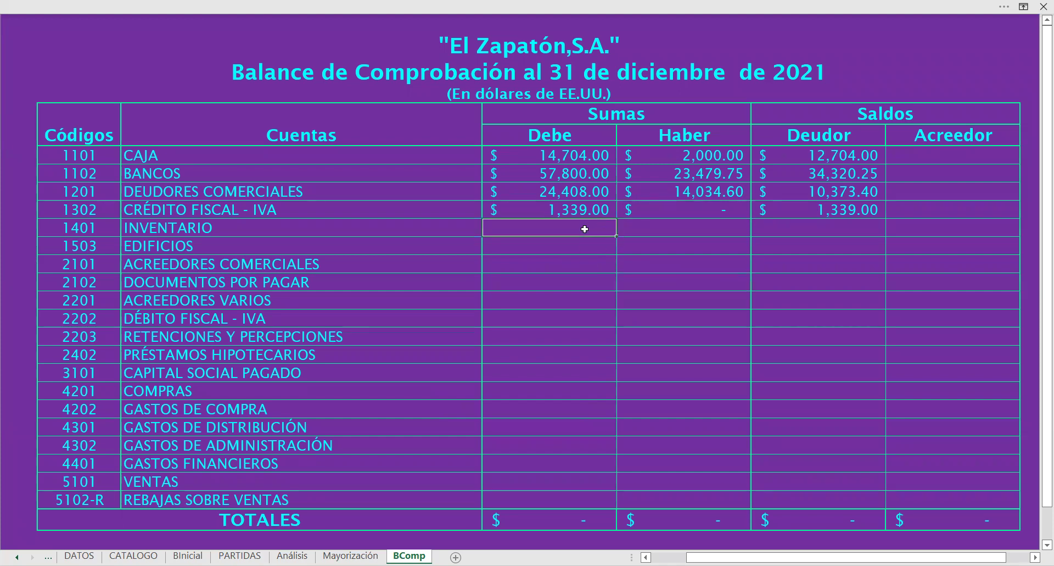
text(=)
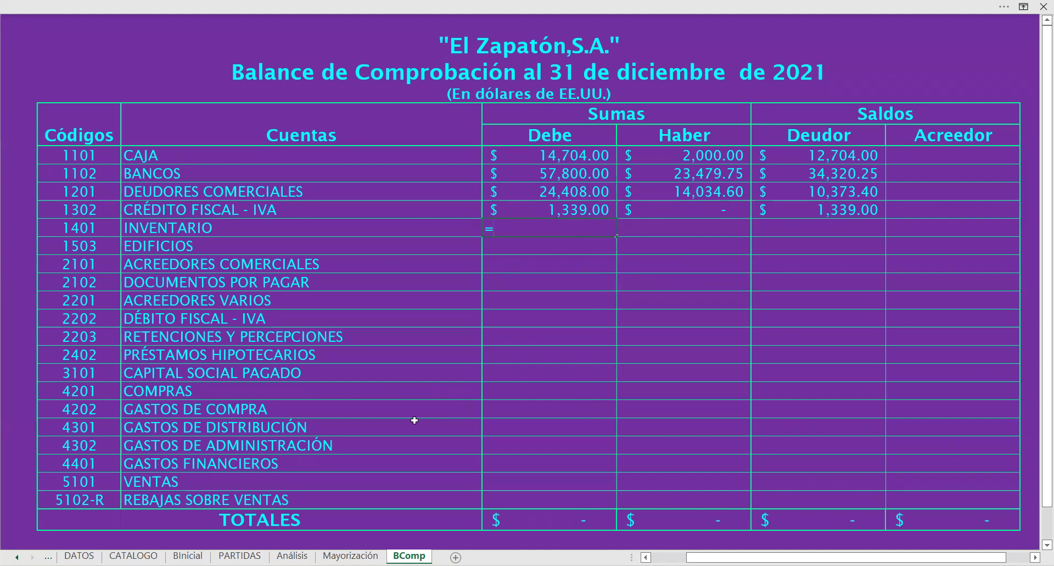
click(351, 555)
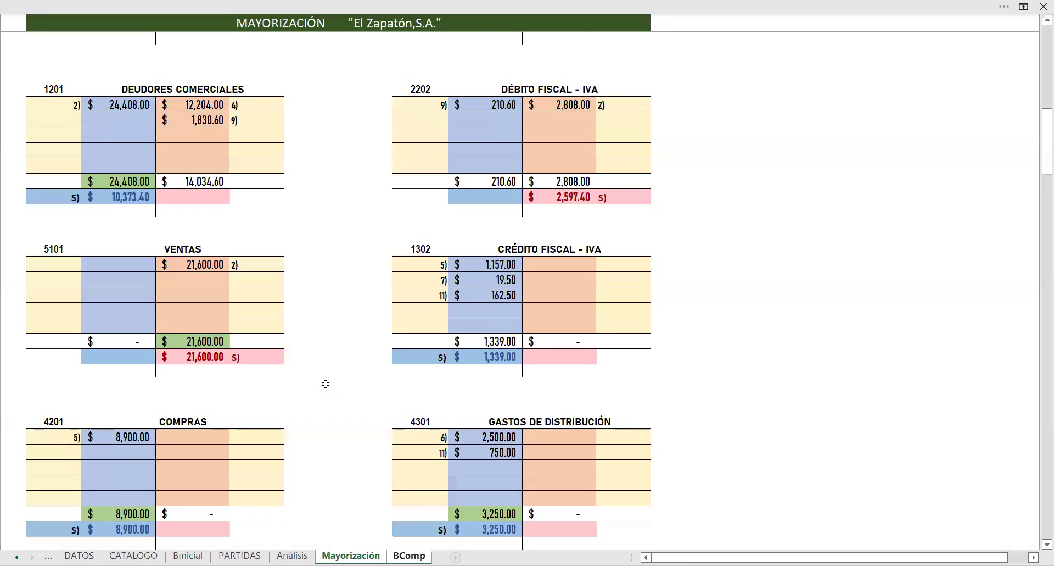
scroll(326, 384, up, 6)
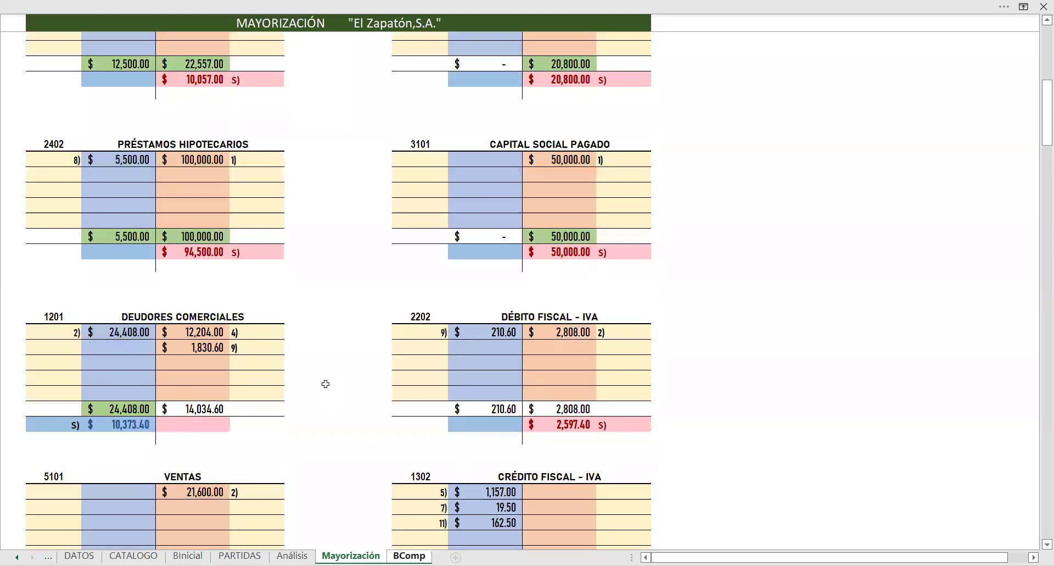
scroll(325, 383, up, 2)
scroll(326, 384, up, 2)
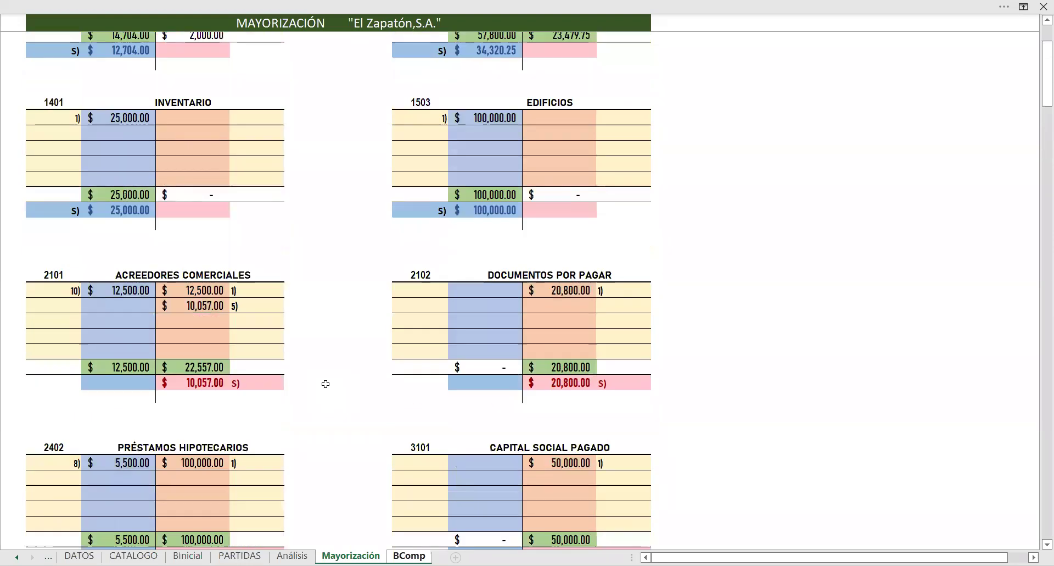
click(132, 196)
key(ctrl+c)
key(ctrl+Page_Down)
key(ctrl+v)
Step: Link INVENTARIO's Haber cell on BComp by formula to the account's credit total on the Mayorización sheet
click(635, 224)
text(=)
click(351, 555)
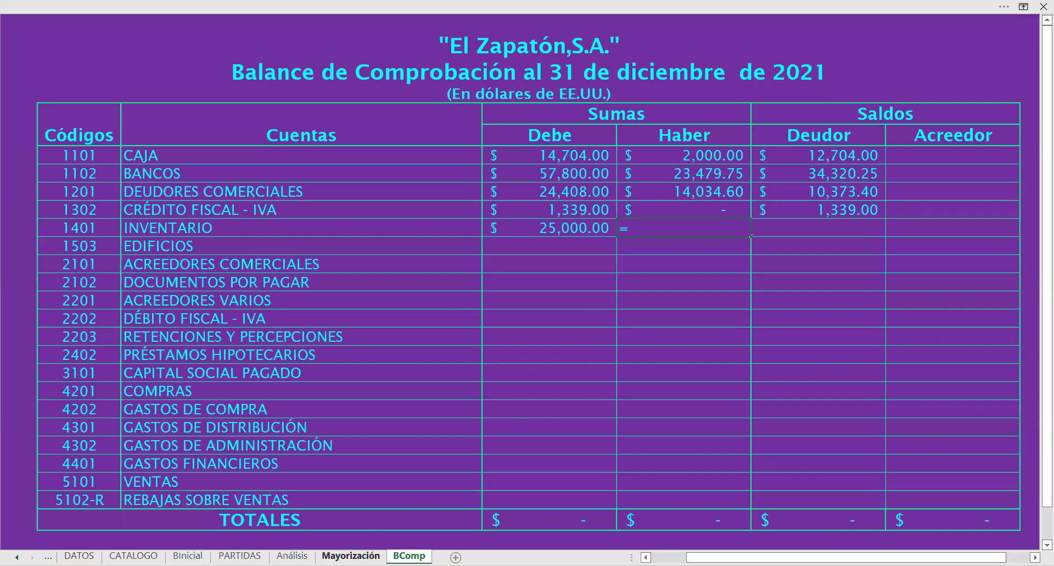
click(210, 198)
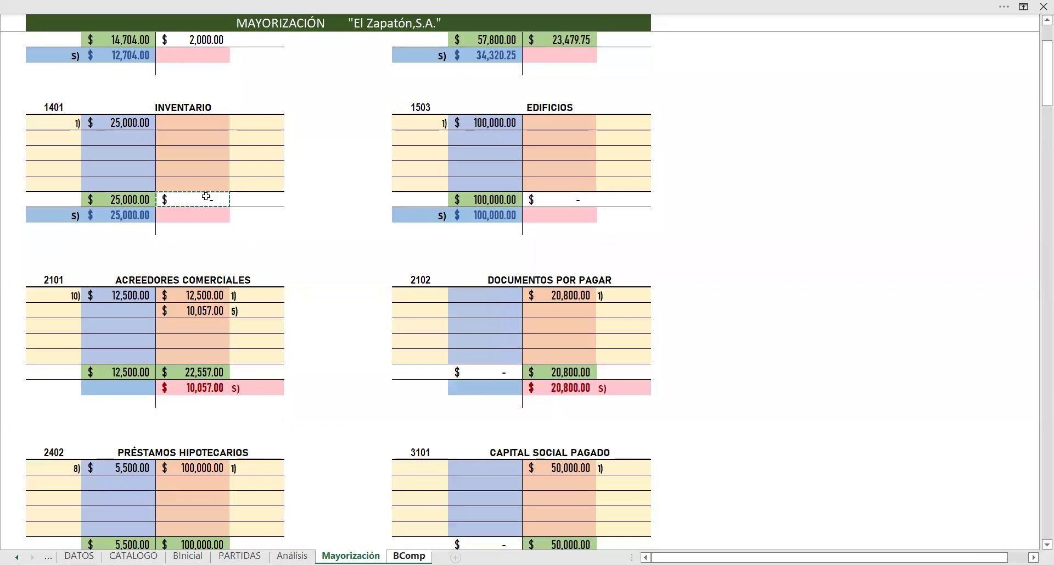
key(Return)
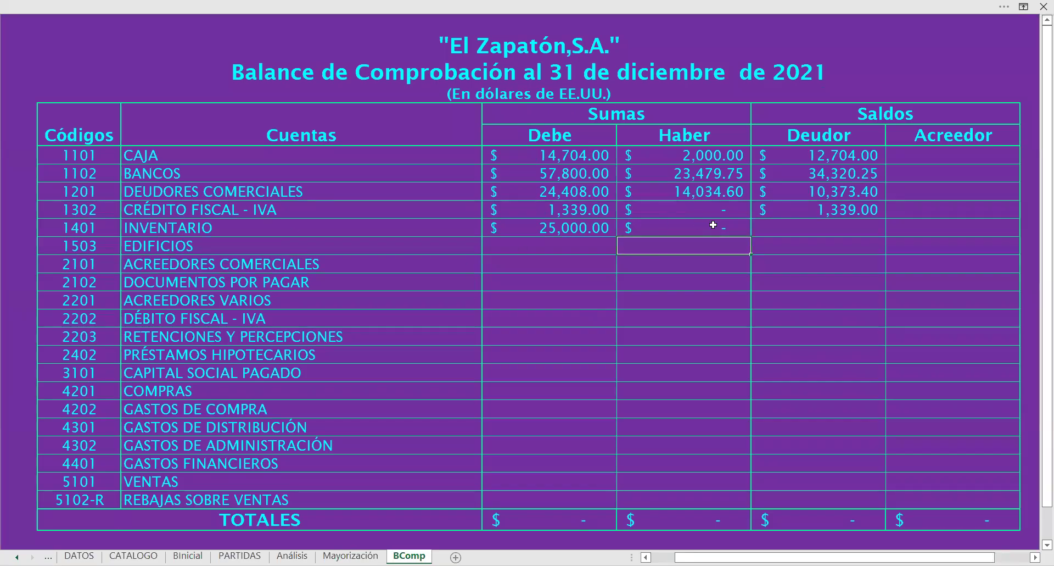
Step: Link INVENTARIO's Deudor cell on BComp by formula to the account's debit balance on the Mayorización sheet
click(777, 225)
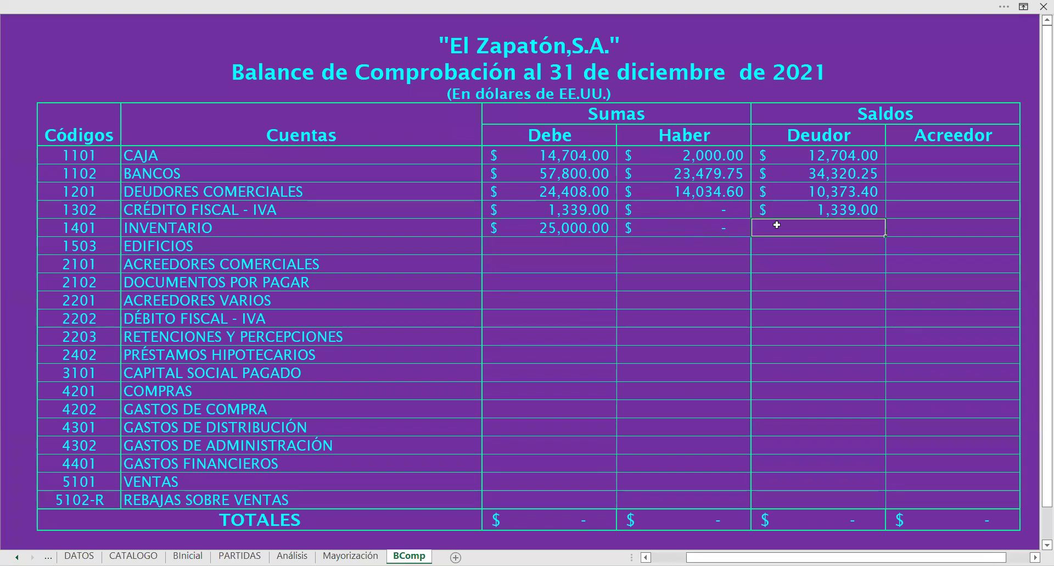
text(=)
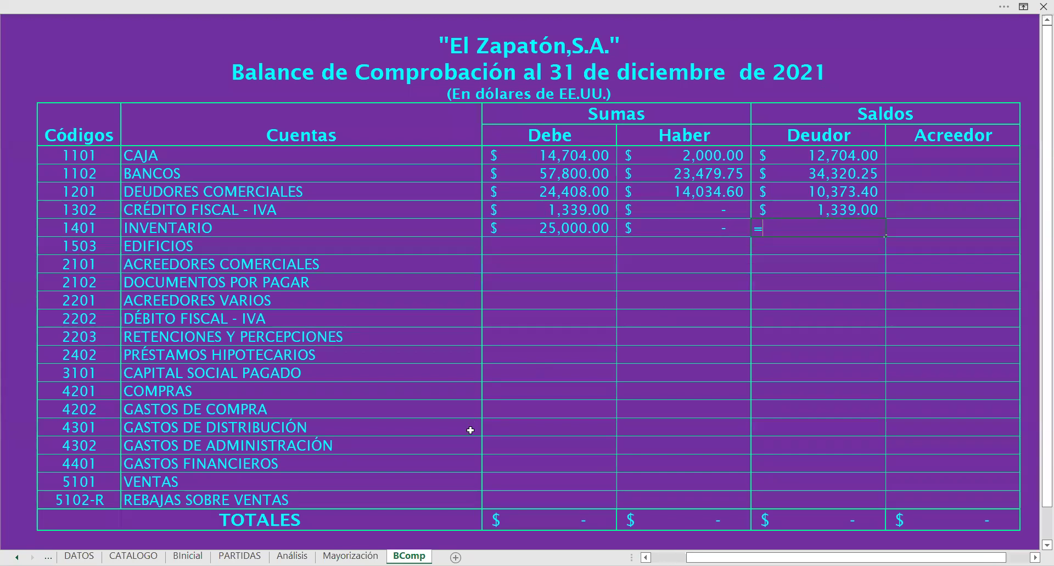
click(351, 555)
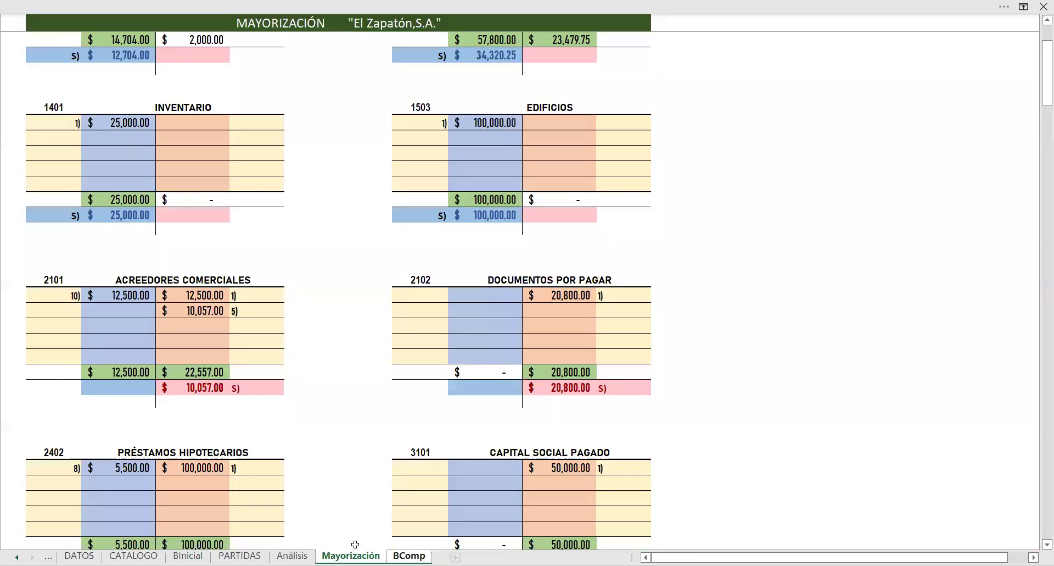
click(134, 213)
key(Return)
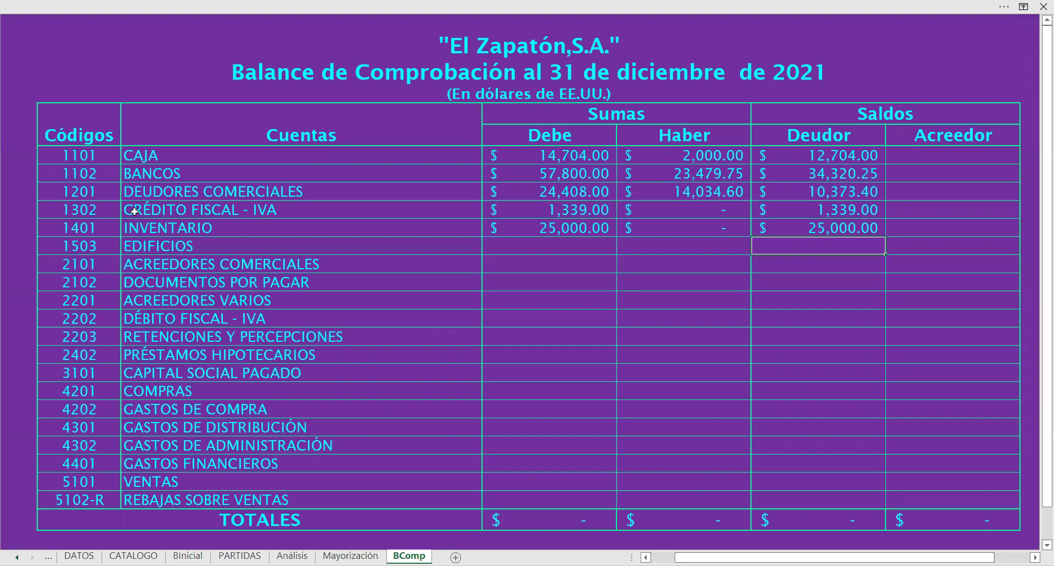
Step: Link EDIFICIOS's Debe cell on BComp by formula to the account's debit total on the Mayorización sheet
click(549, 250)
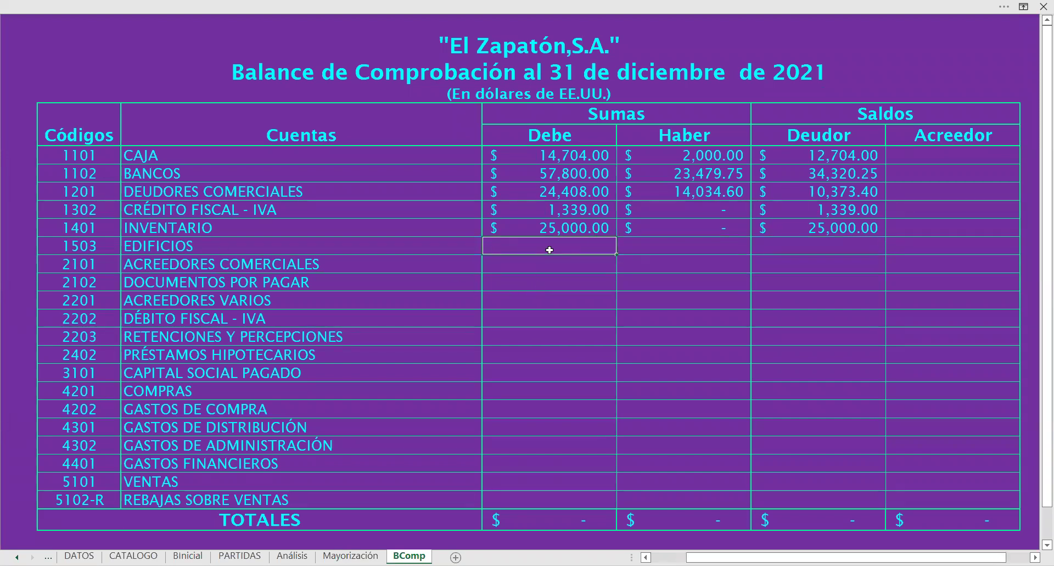
text(=)
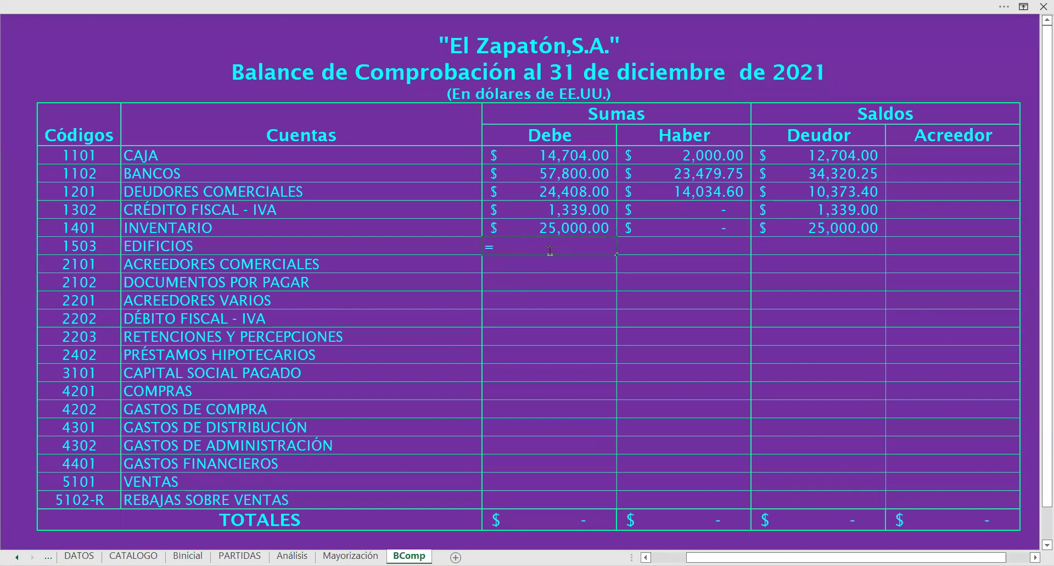
click(350, 556)
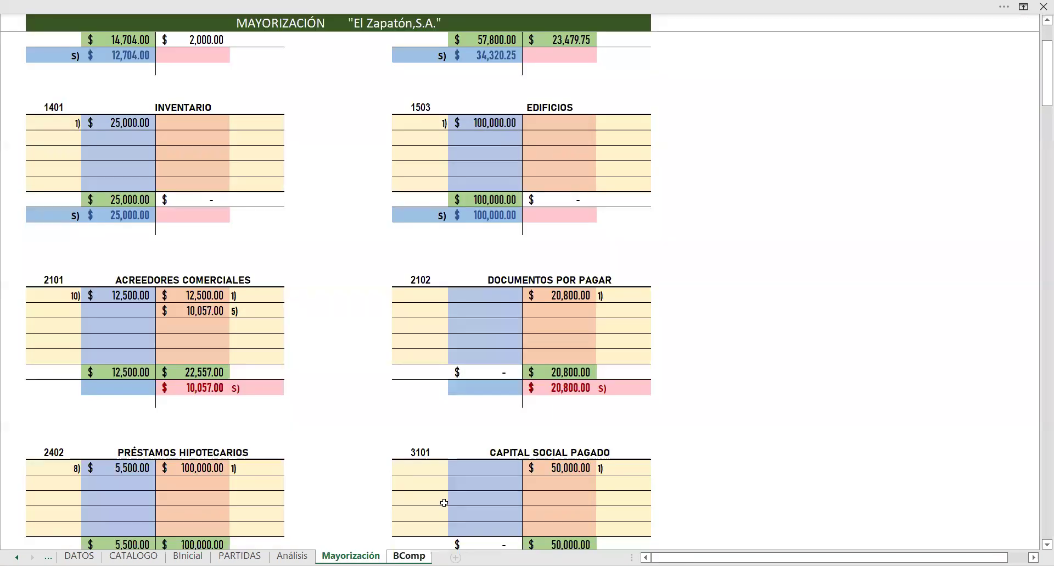
click(499, 205)
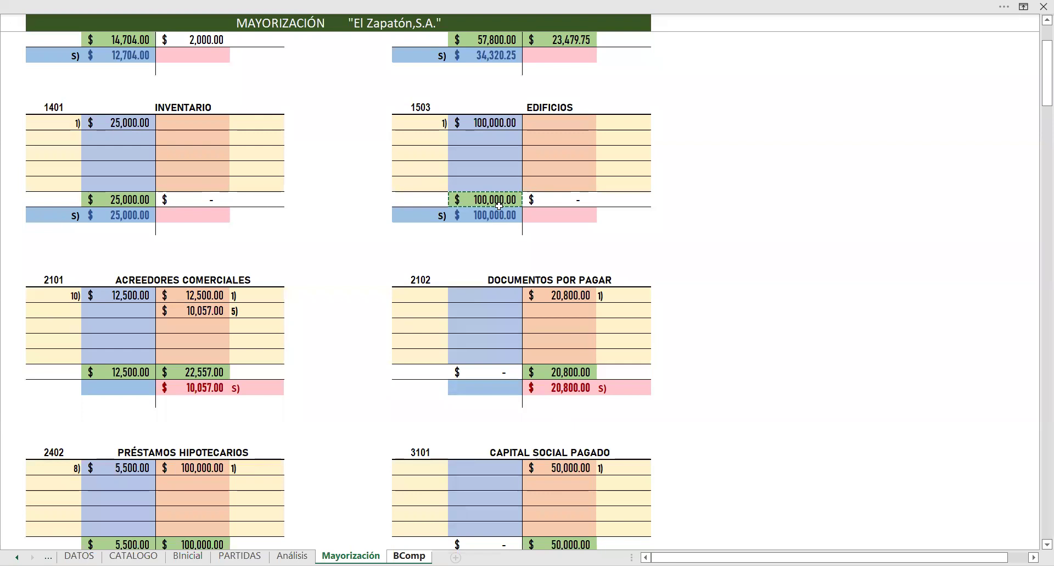
key(Return)
Step: Enter 0 as a plain value in EDIFICIOS's Haber cell on BComp instead of a formula
click(709, 247)
text(=)
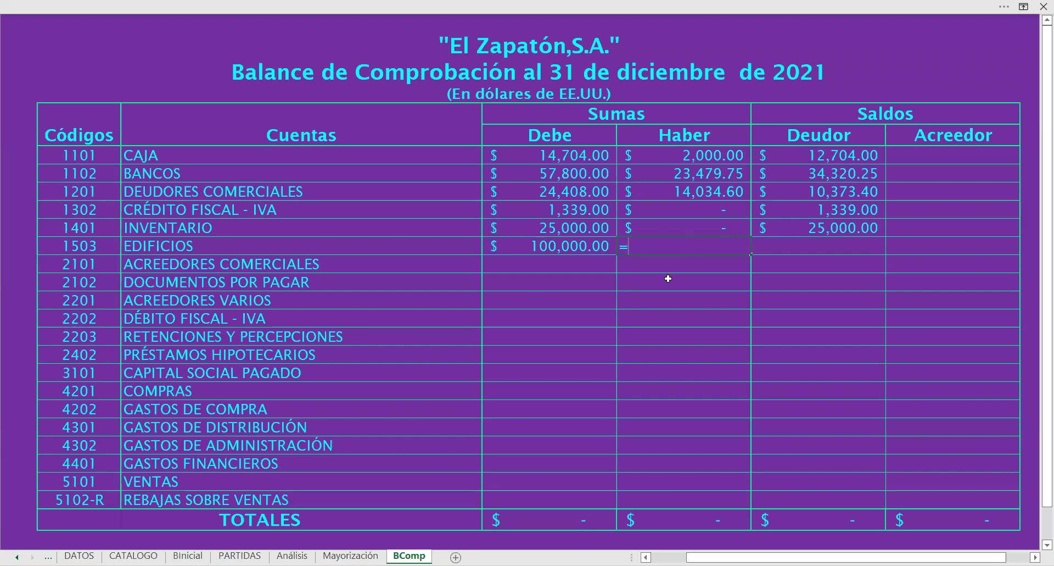
key(BackSpace)
text(0)
key(Tab)
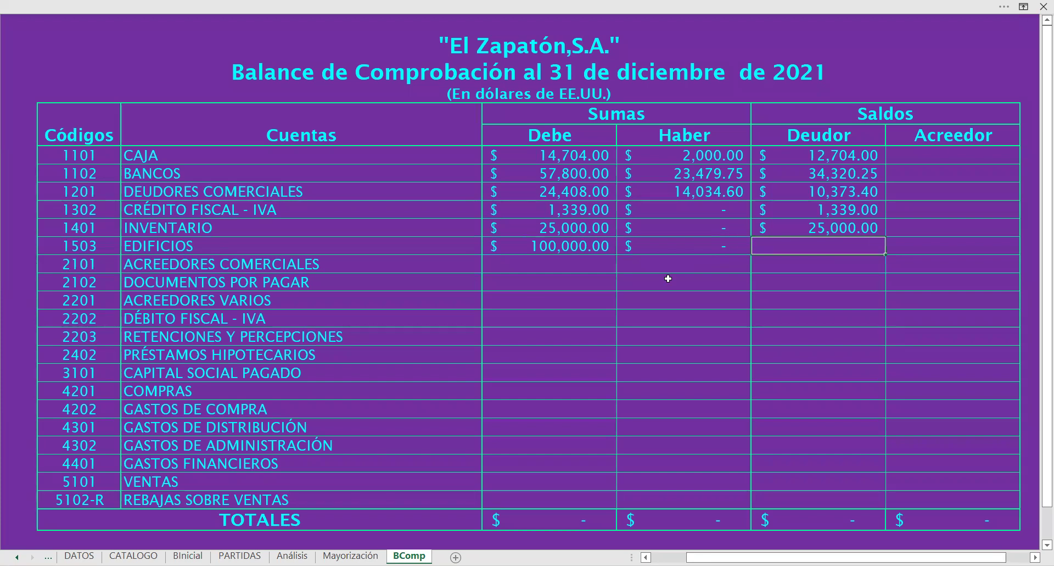
Step: Fill EDIFICIOS's Deudor cell with a formula that references the account's Debe cell on BComp
text(=)
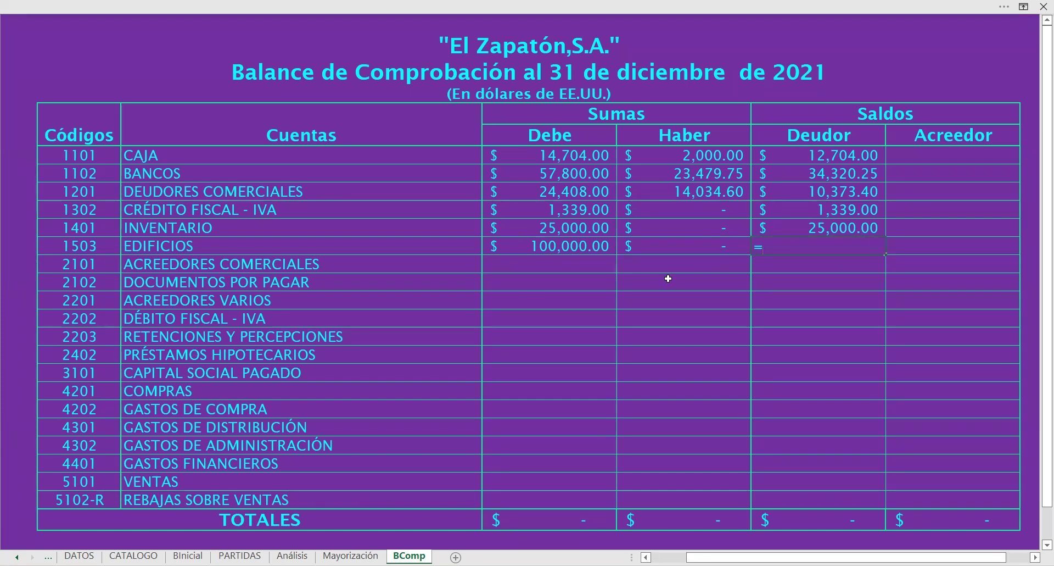
click(611, 248)
key(Return)
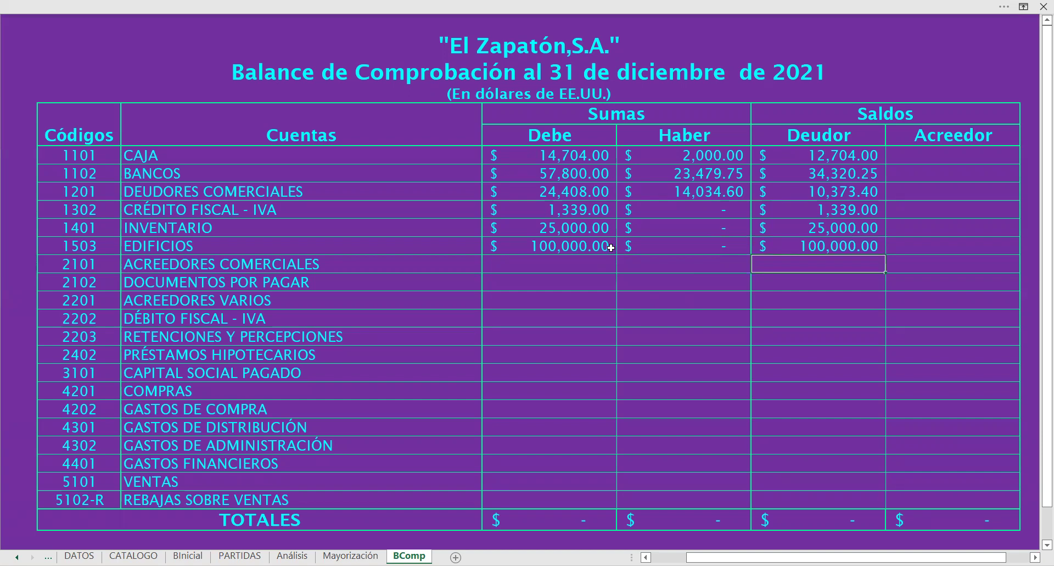
Step: Link ACREEDORES COMERCIALES's Debe cell on BComp by formula to the account's debit total on the Mayorización sheet
click(588, 268)
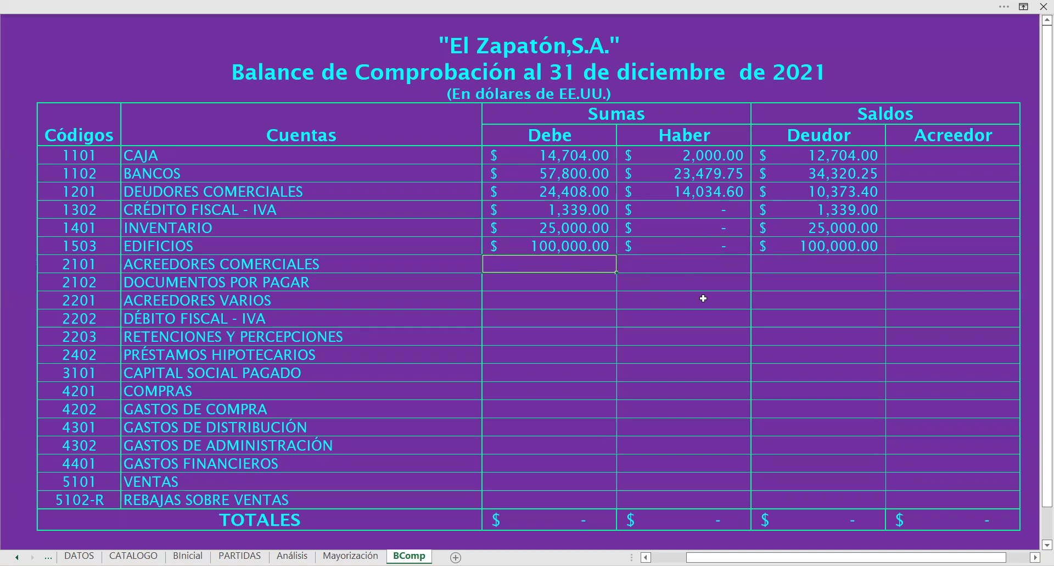
text(=)
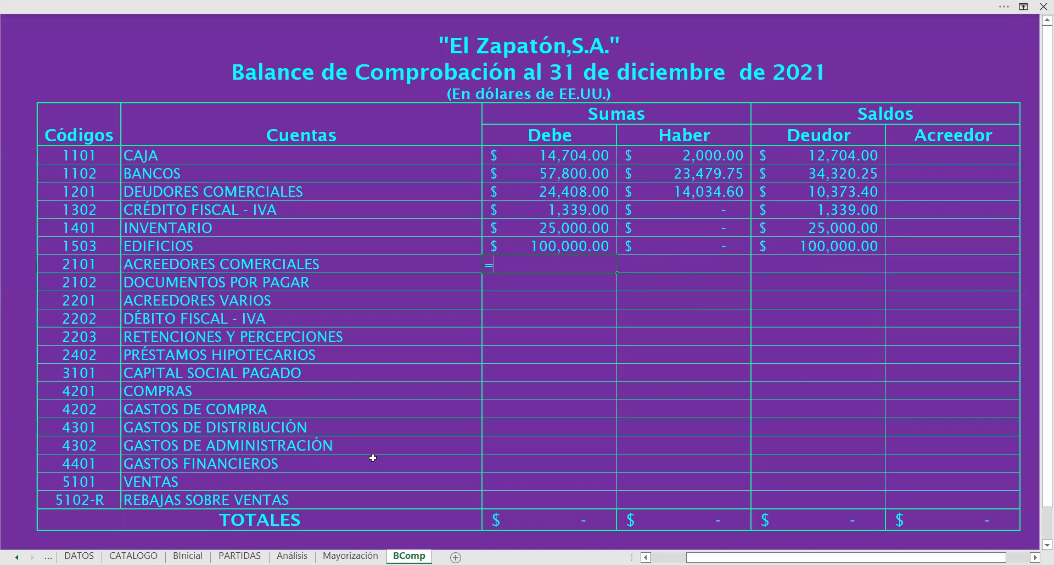
click(351, 556)
click(140, 368)
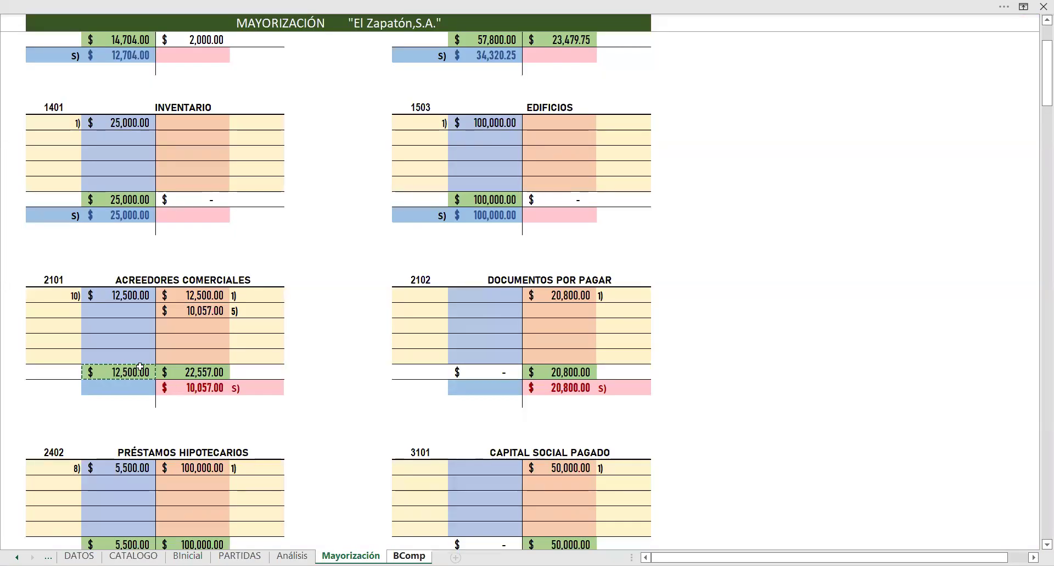
key(Return)
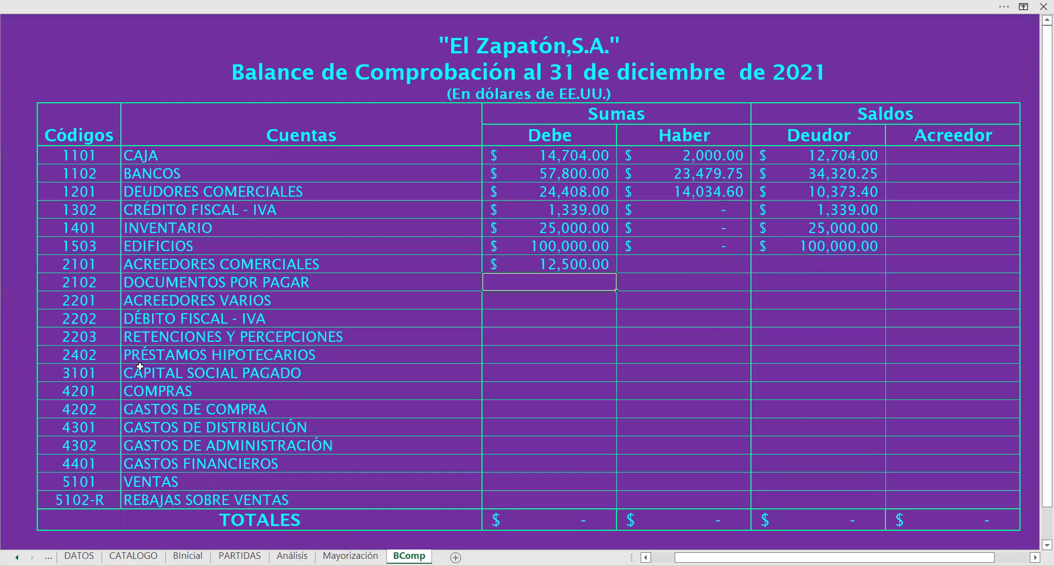
Step: Link ACREEDORES COMERCIALES's Haber cell on BComp by formula to the account's credit total on the Mayorización sheet
click(656, 265)
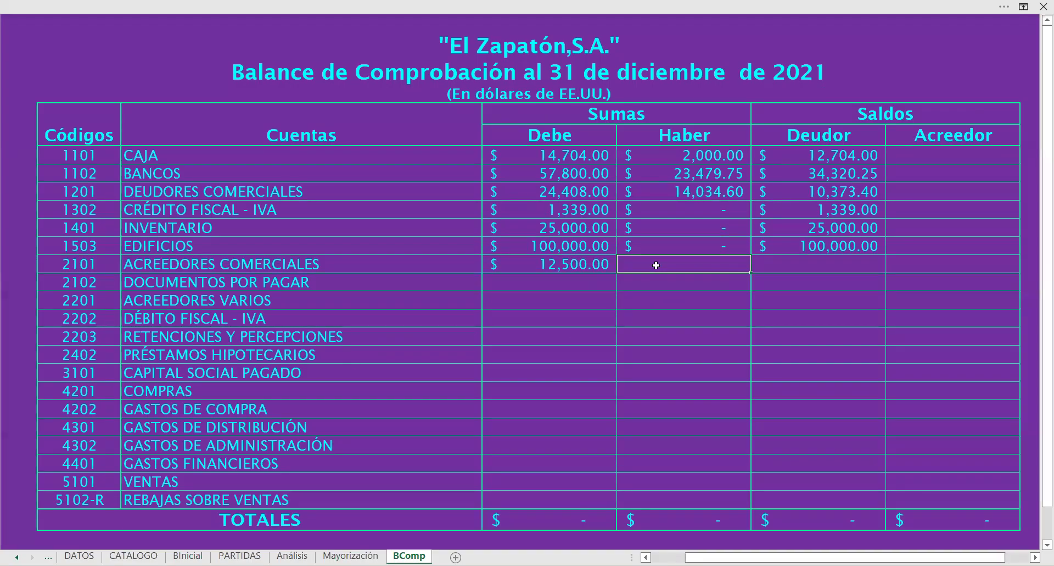
text(=)
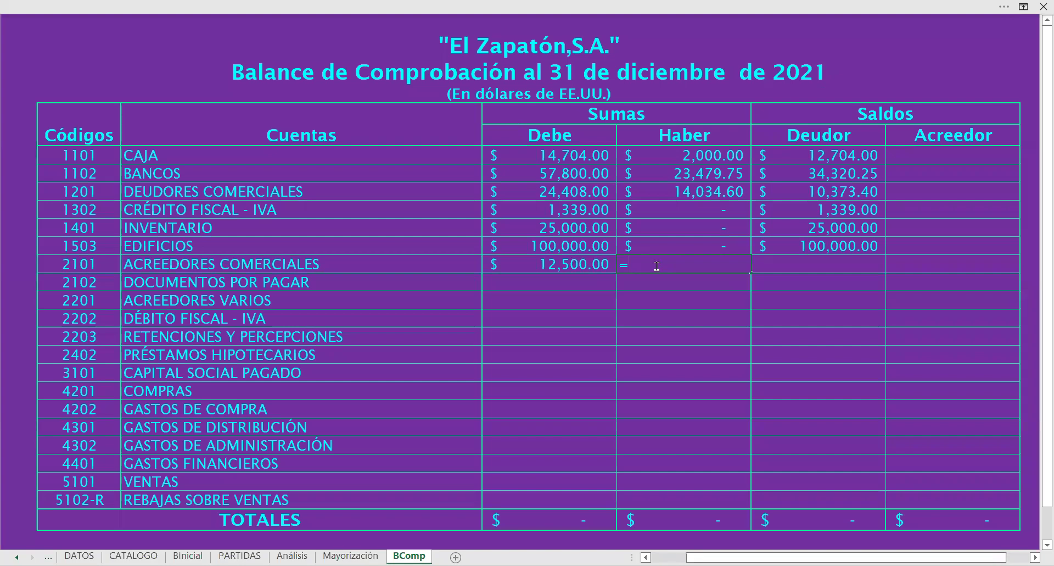
click(350, 555)
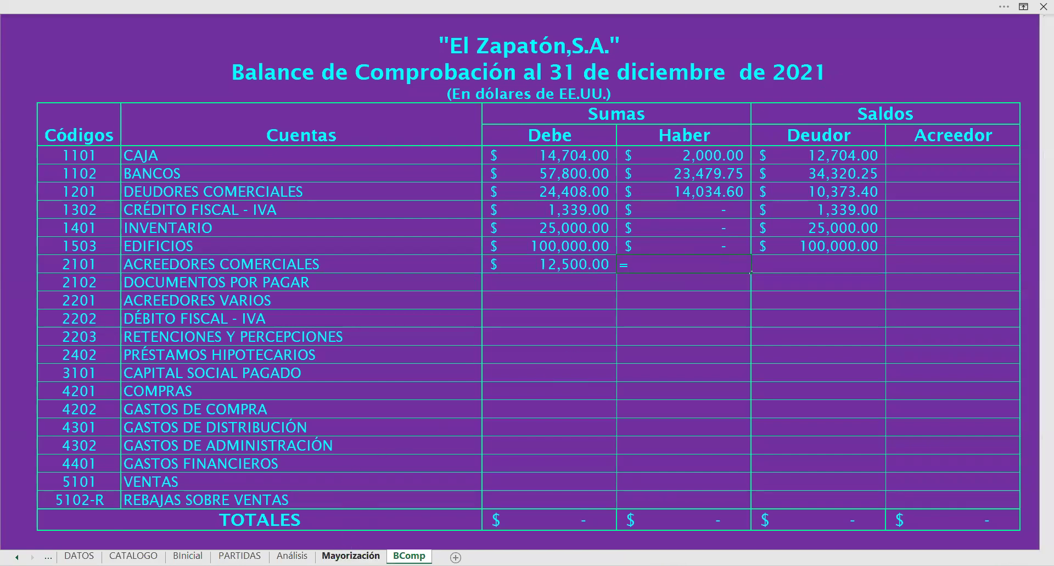
click(210, 371)
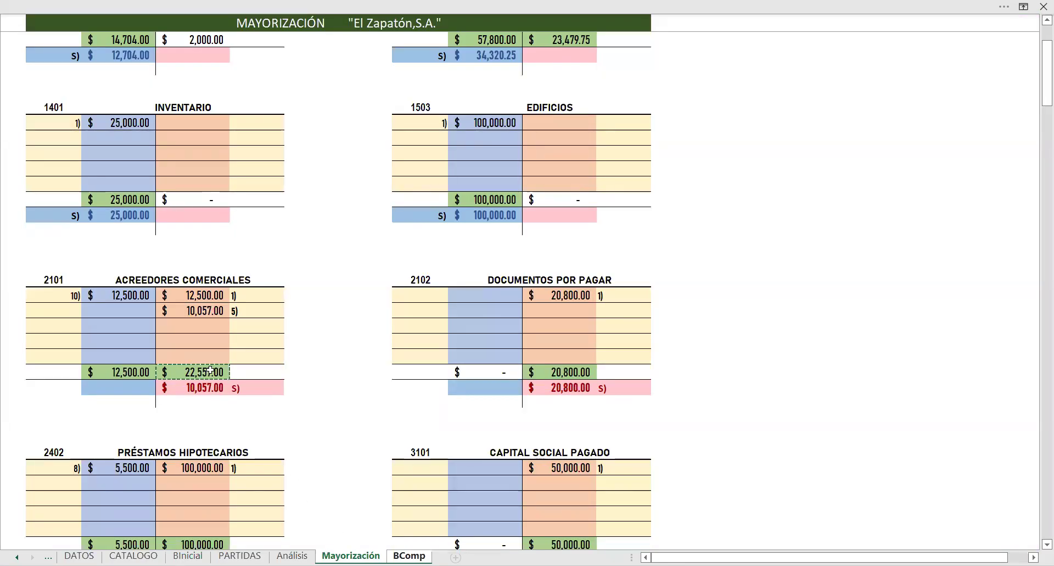
key(Return)
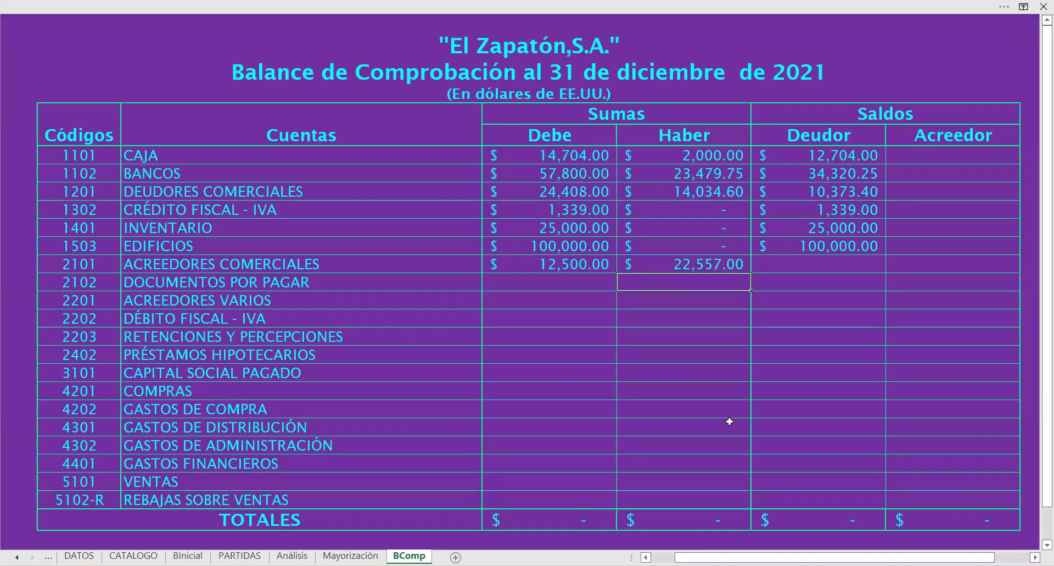
Step: Link ACREEDORES COMERCIALES's Acreedor cell on BComp by formula to the account's credit balance on the Mayorización sheet
click(766, 421)
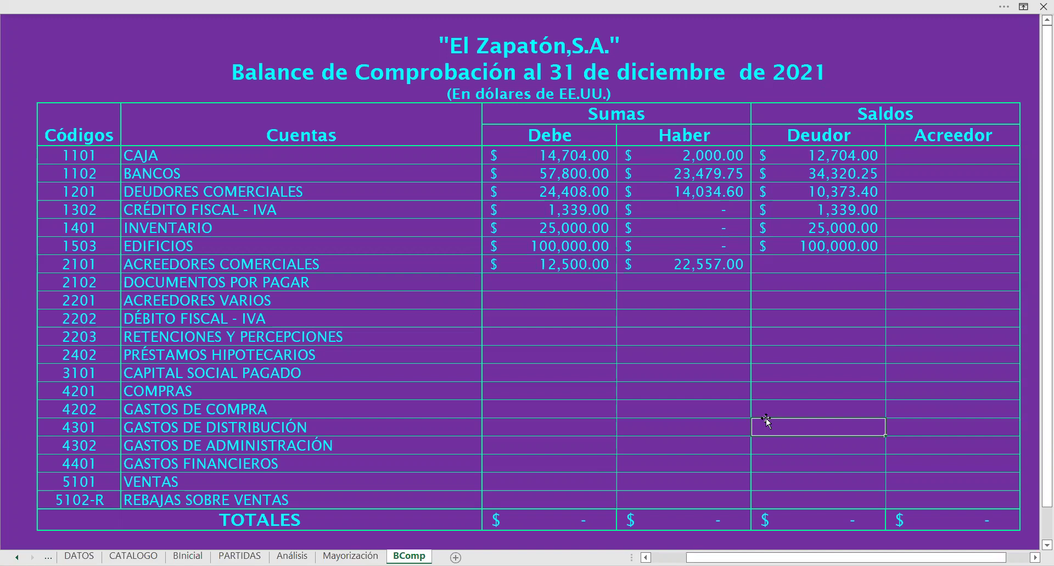
click(981, 262)
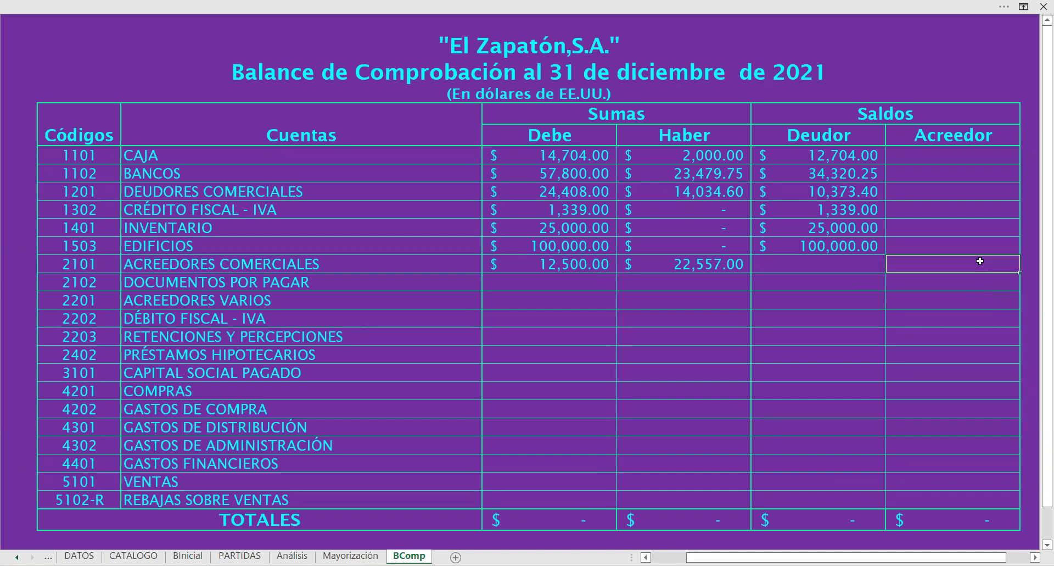
text(=)
click(351, 555)
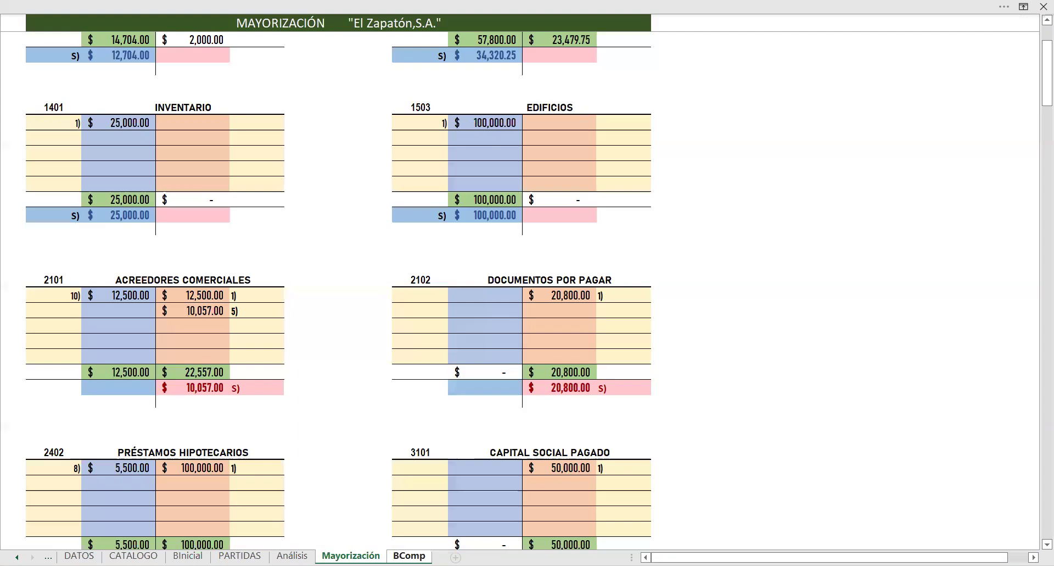
click(227, 385)
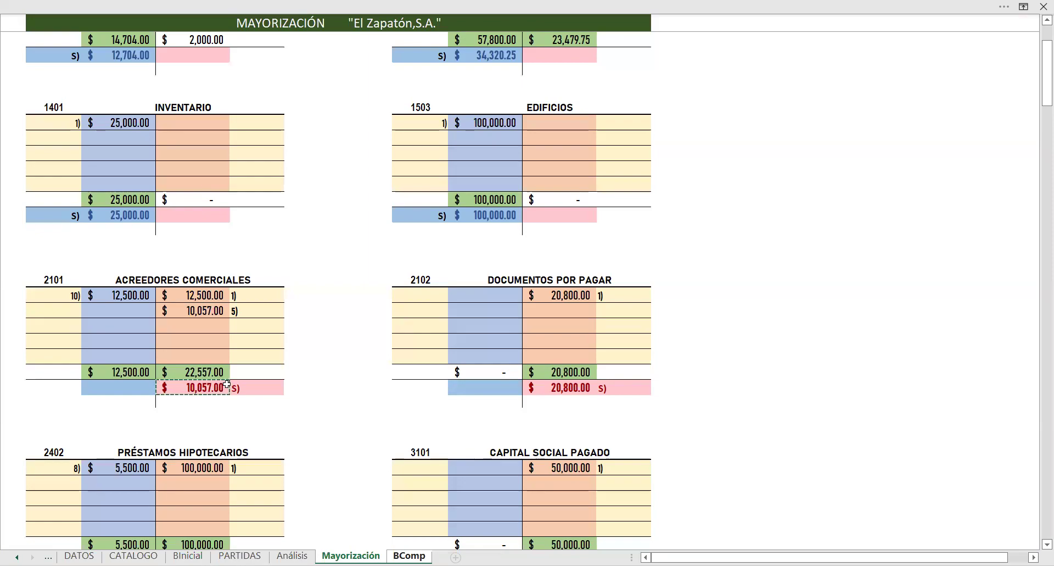
key(Return)
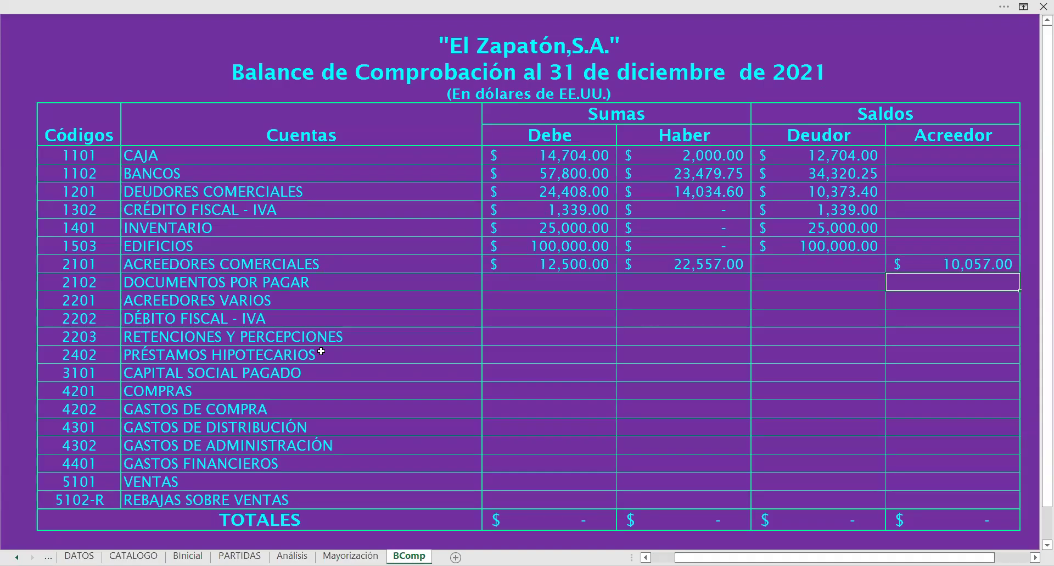
Step: Link DOCUMENTOS POR PAGAR's Debe cell on BComp by formula to the account's debit total on the Mayorización sheet
click(762, 322)
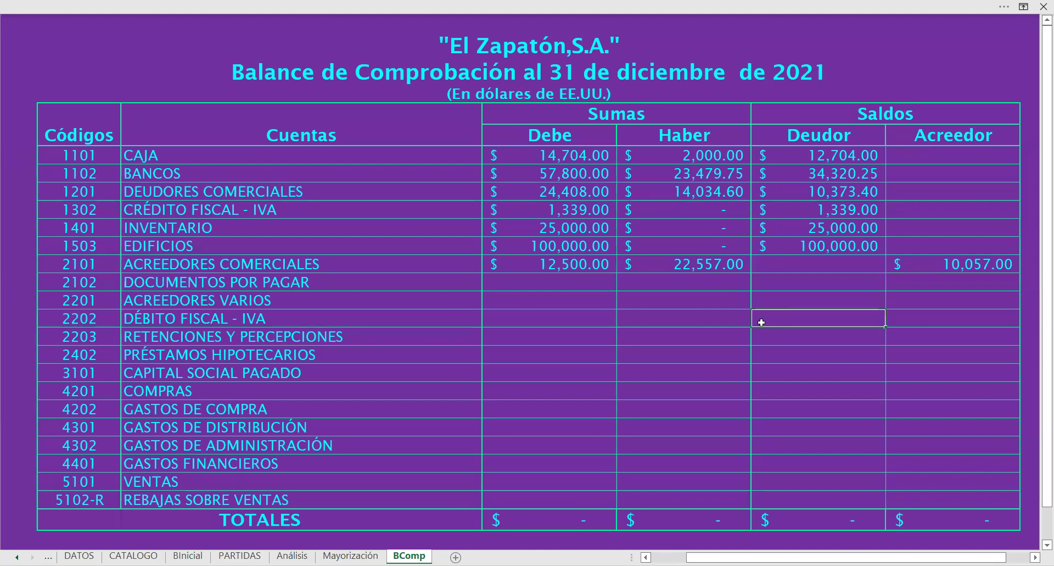
click(543, 286)
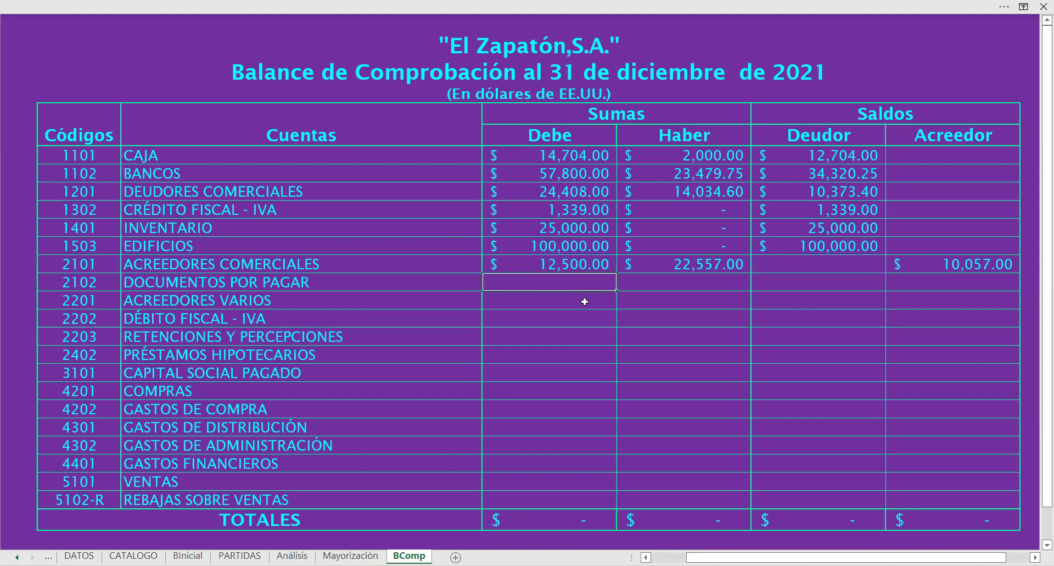
text(=)
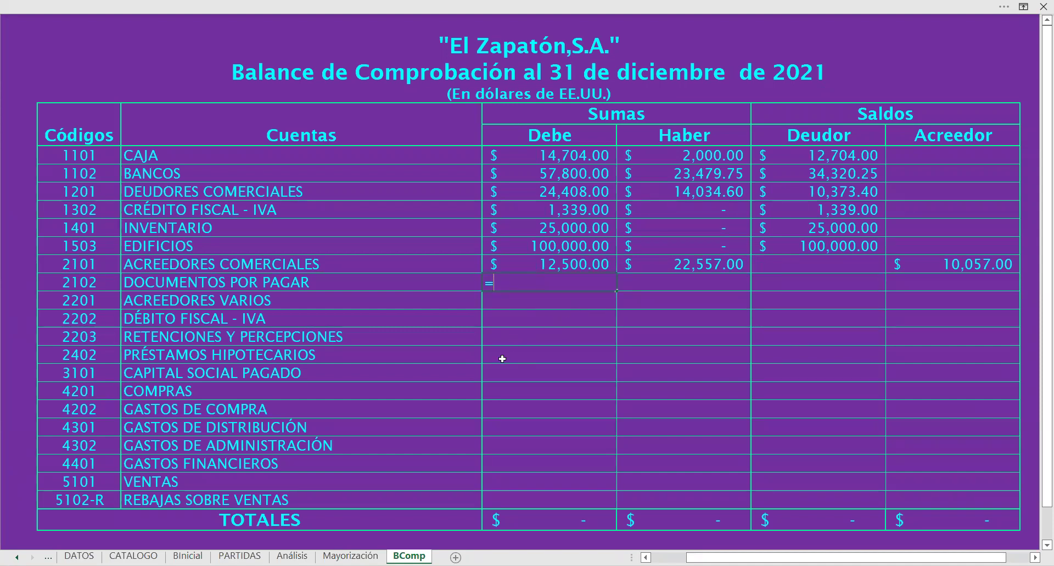
click(352, 555)
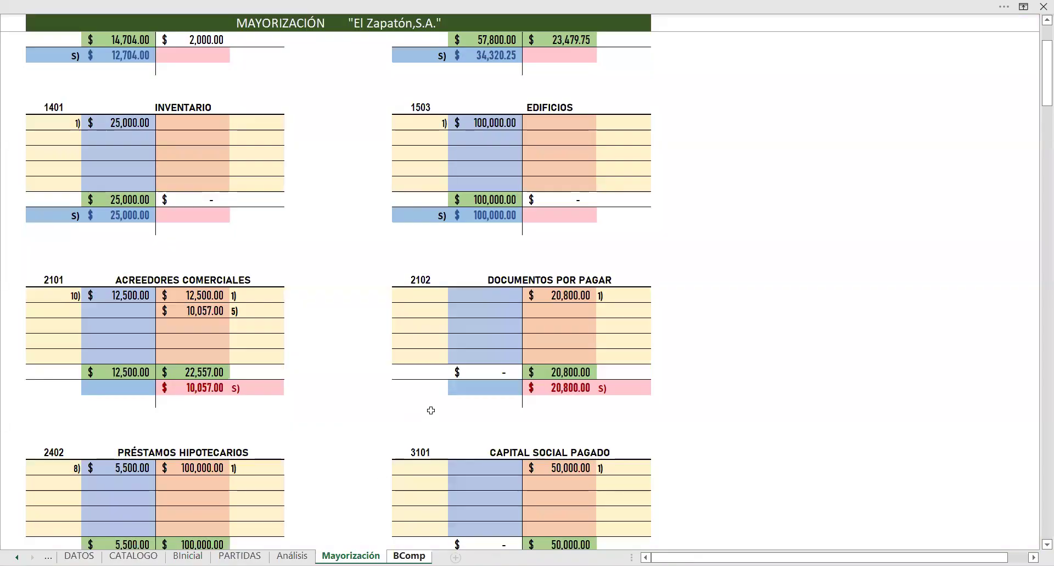
click(485, 370)
key(Return)
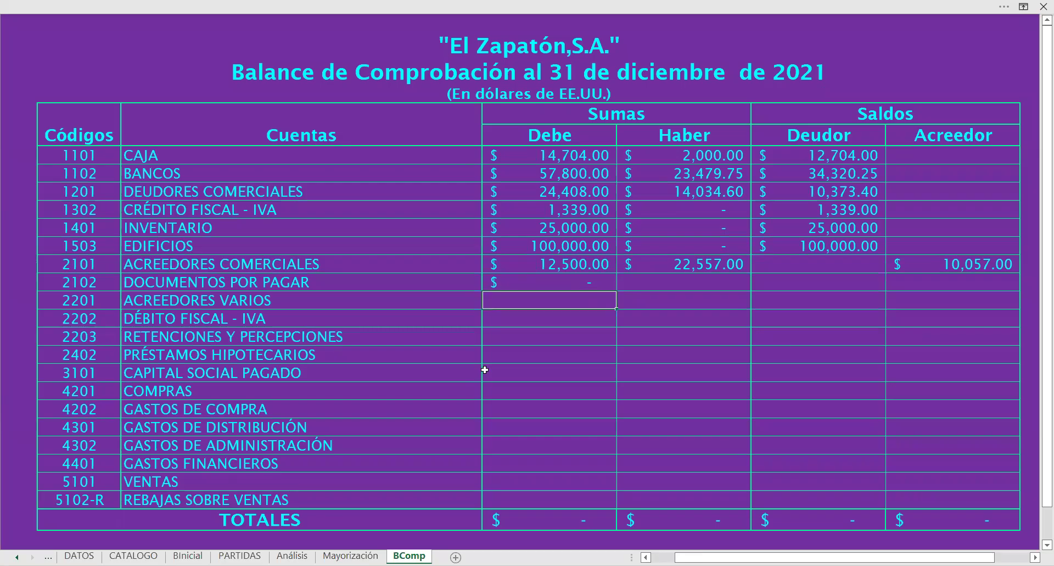
Step: Link DOCUMENTOS POR PAGAR's Haber cell on BComp by formula to the account's credit total on the Mayorización sheet
click(689, 274)
text(=)
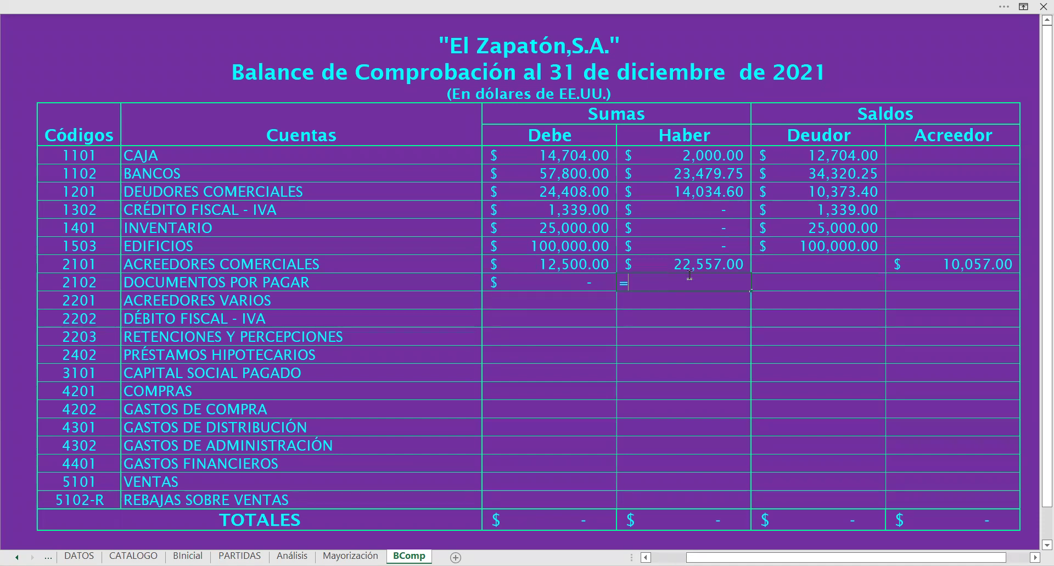
click(351, 555)
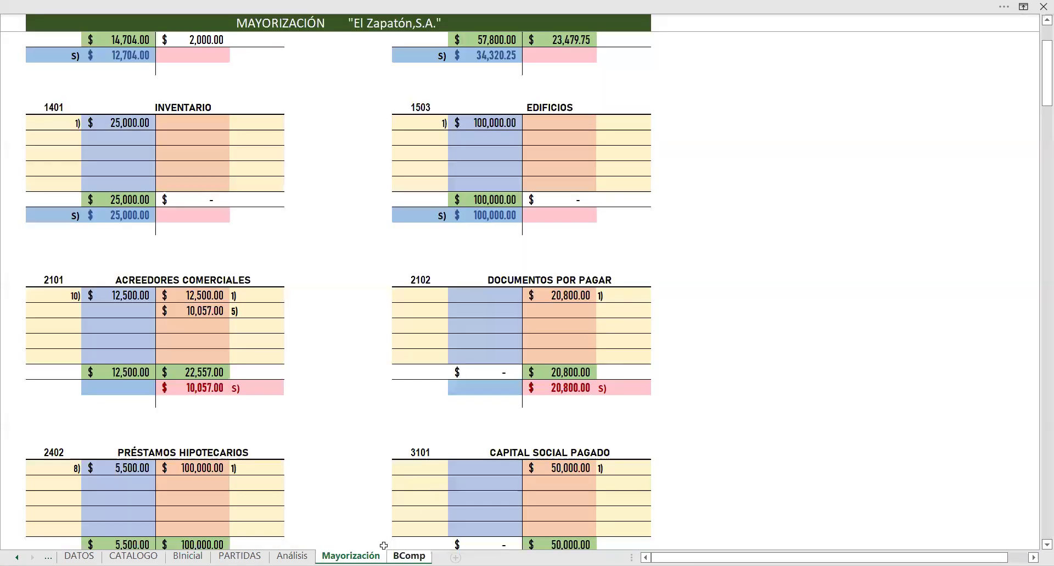
click(547, 373)
key(Return)
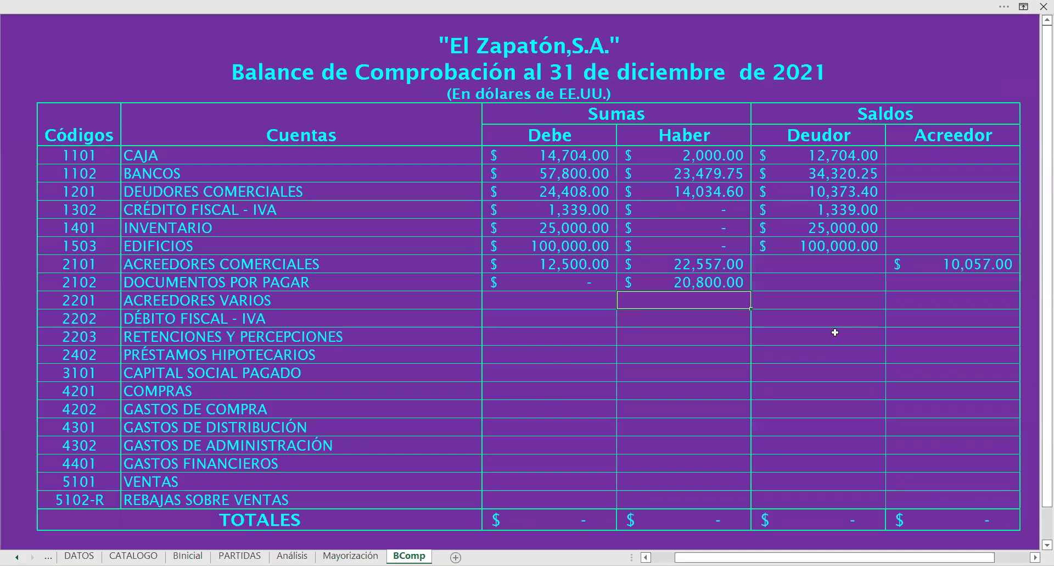
Step: Set DOCUMENTOS POR PAGAR's Acreedor cell on BComp equal by formula to the account's Haber cell in the same row
click(963, 290)
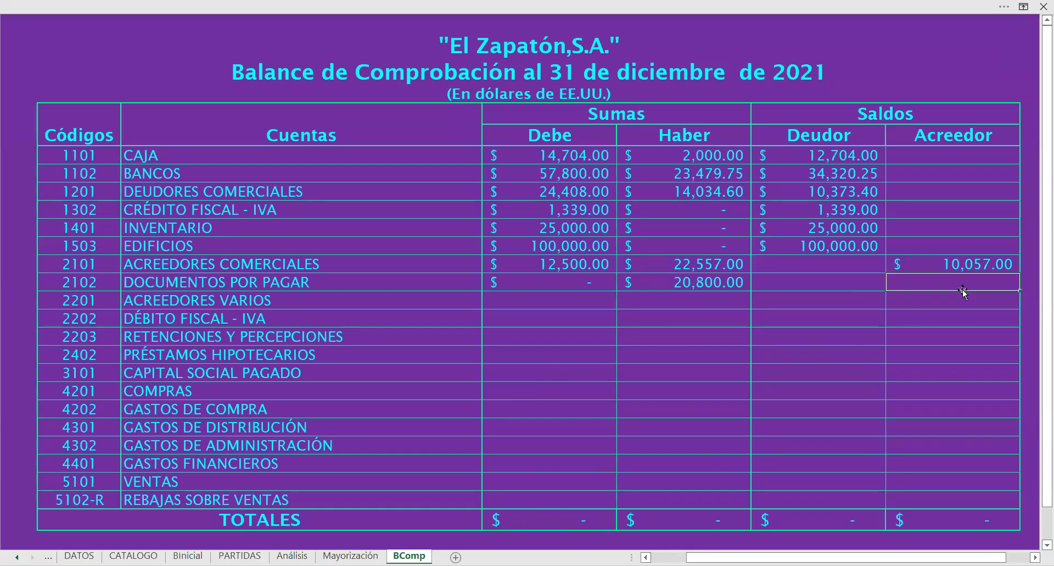
text(=)
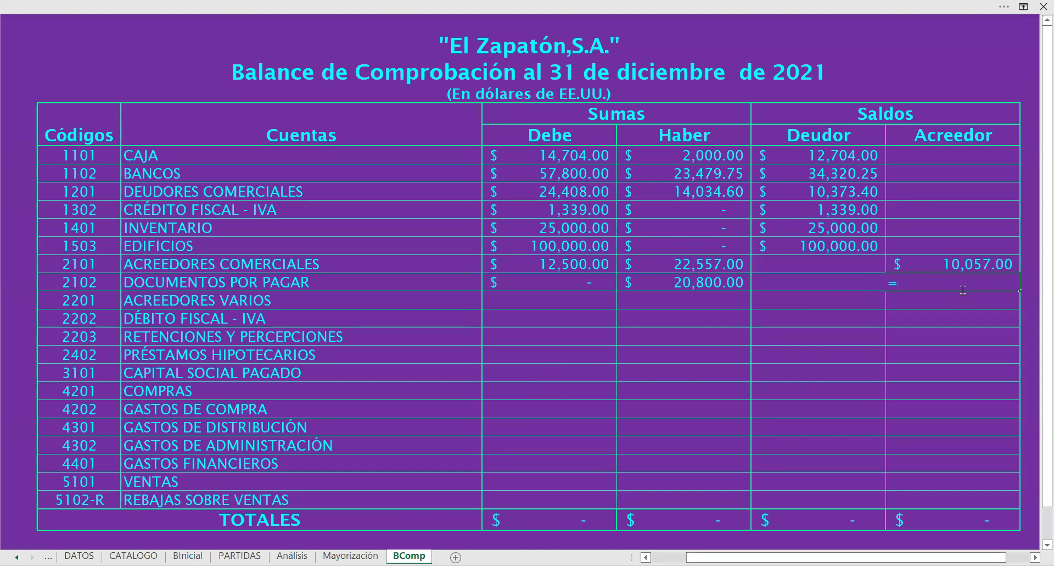
click(730, 283)
key(Return)
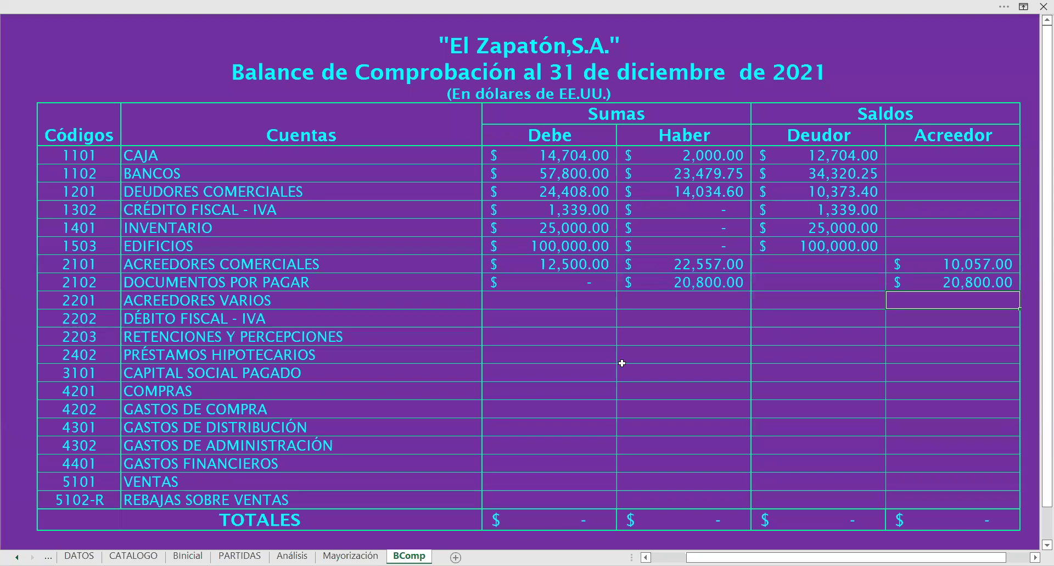
Step: Link ACREEDORES VARIOS's Debe cell on BComp by formula to the account's debit total on the Mayorización sheet
click(573, 303)
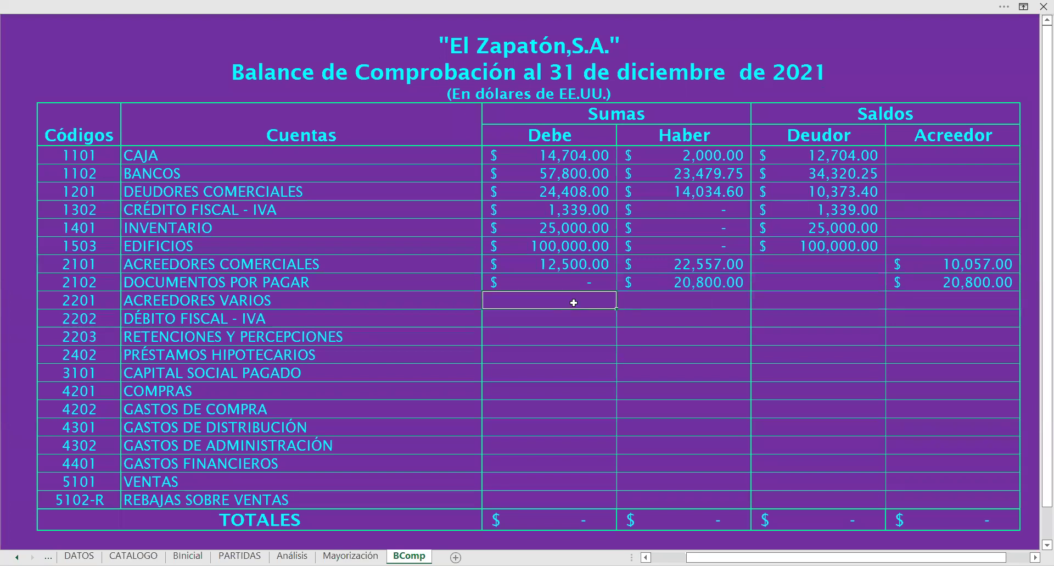
text(=)
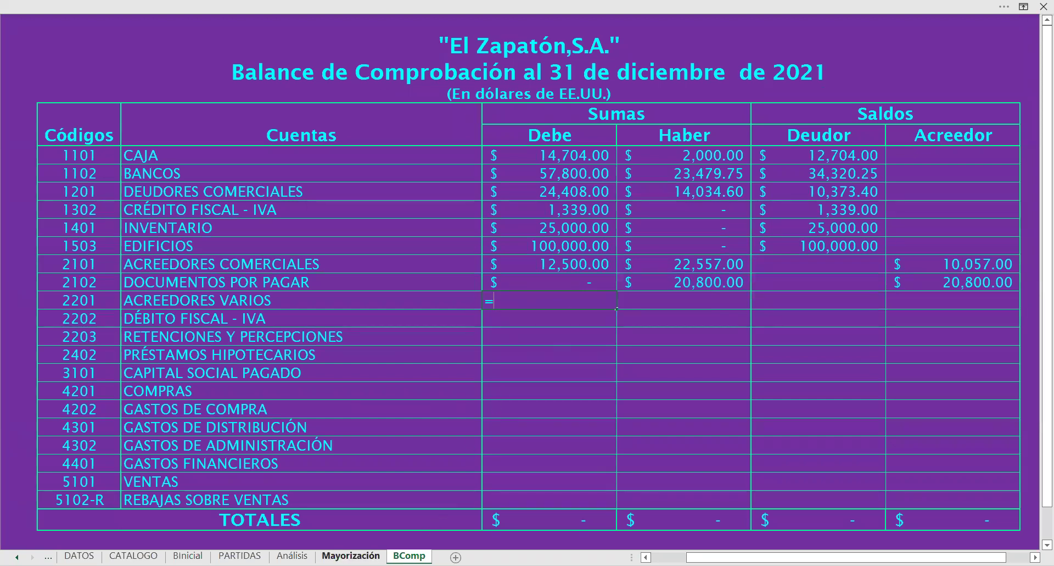
click(350, 555)
scroll(537, 450, down, 2)
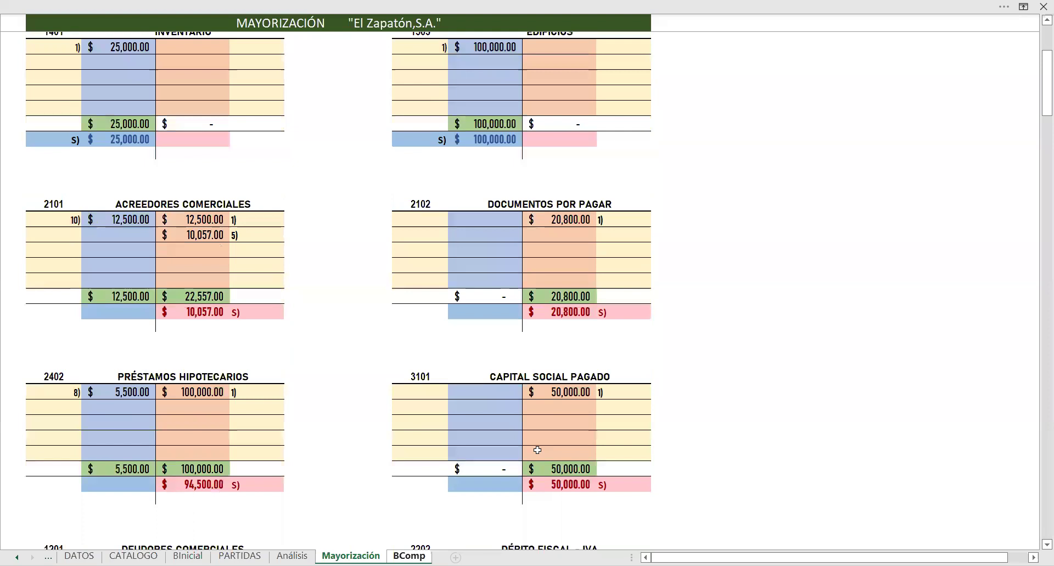
scroll(537, 450, down, 5)
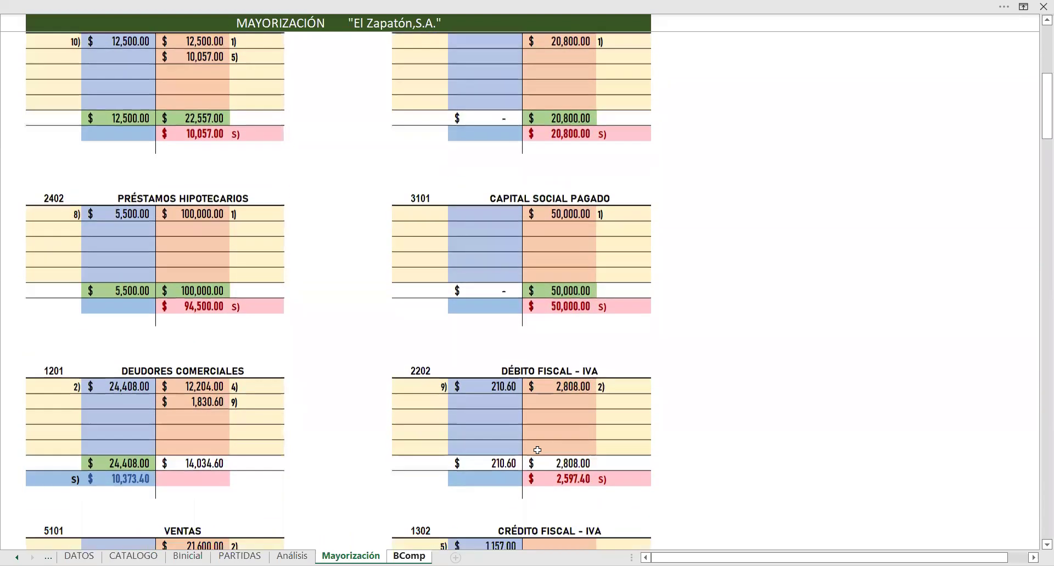
scroll(537, 449, down, 4)
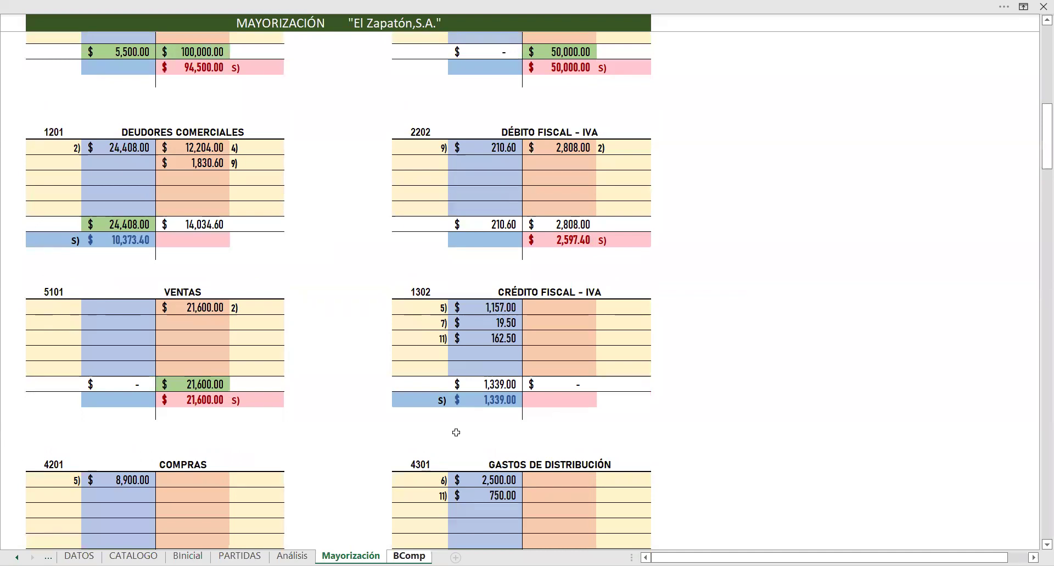
scroll(456, 432, down, 8)
scroll(456, 432, down, 5)
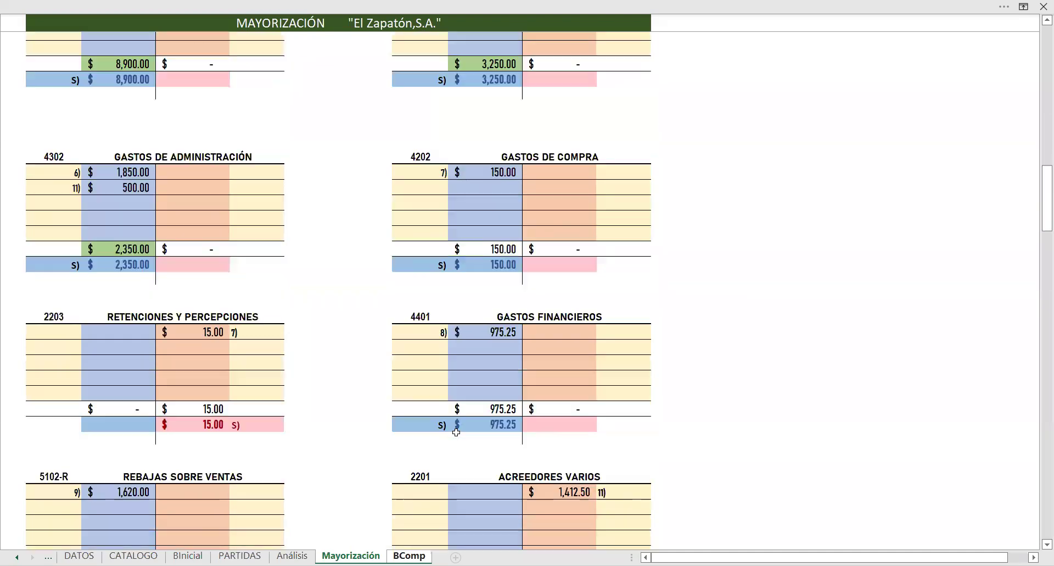
scroll(456, 432, down, 2)
click(495, 343)
key(ctrl+c)
key(ctrl+Page_Down)
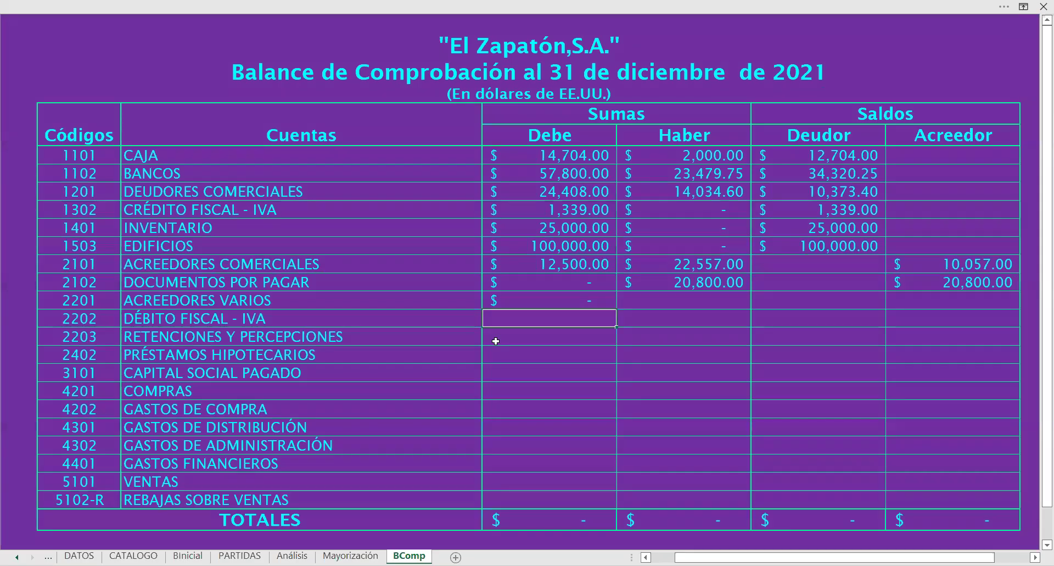
Step: Link ACREEDORES VARIOS's Haber cell on BComp by formula to the account's credit total on the Mayorización sheet
click(653, 300)
text(=)
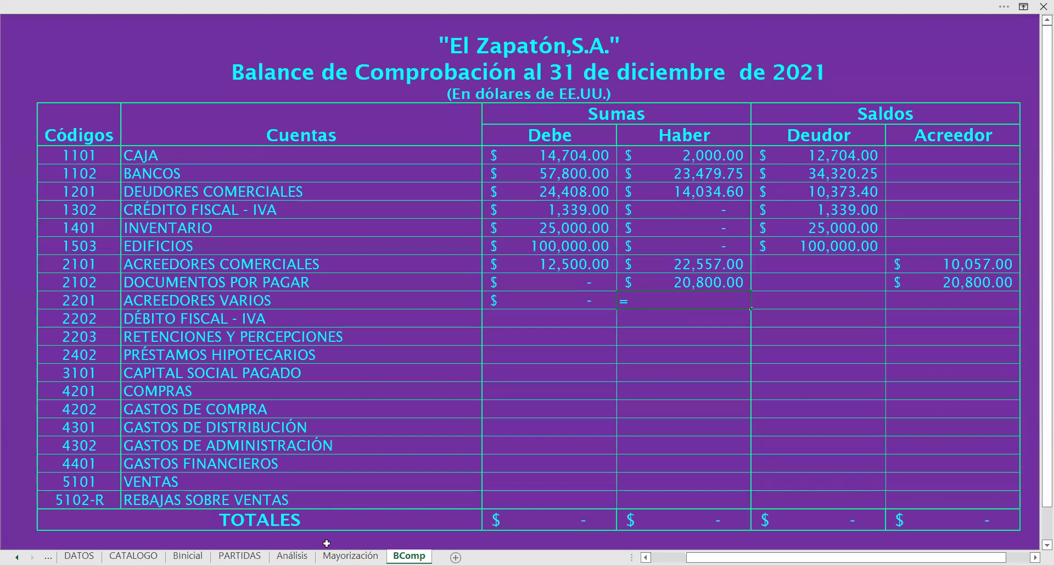
click(350, 555)
click(568, 339)
key(Return)
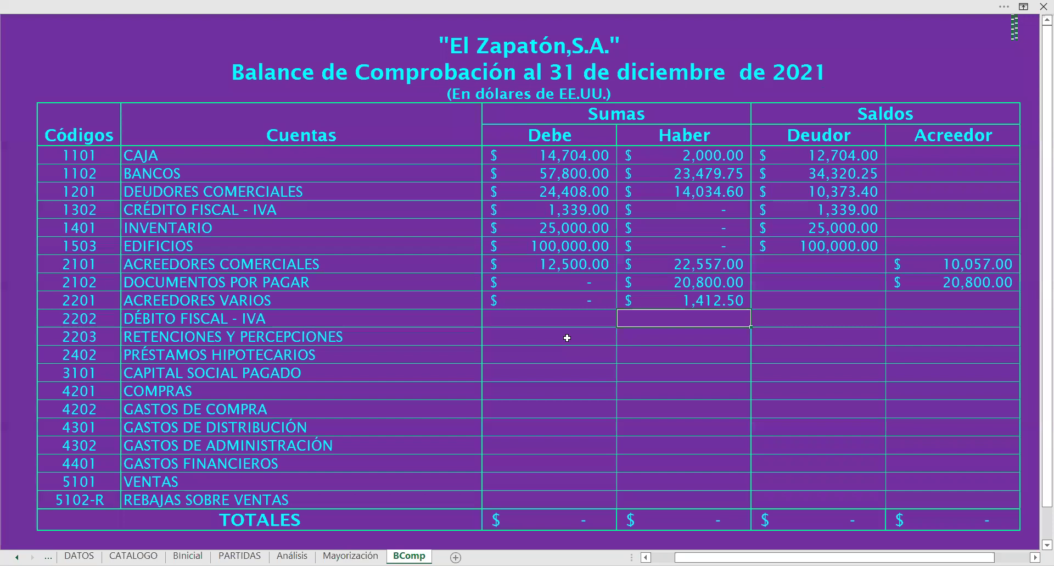
Step: Set ACREEDORES VARIOS's Acreedor cell on BComp to the formula =H15, the account's own Haber cell
click(946, 305)
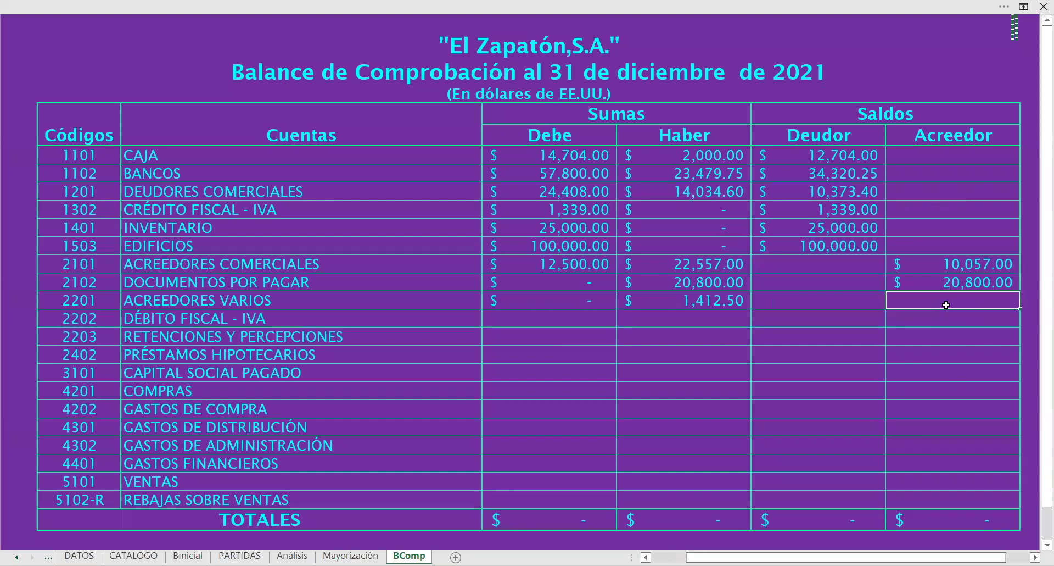
text(=)
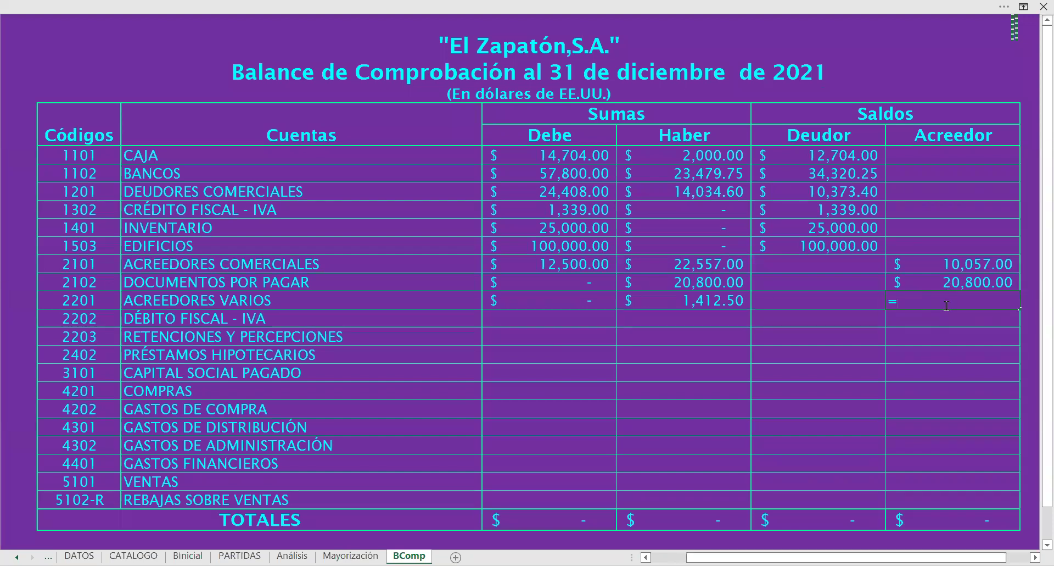
click(728, 297)
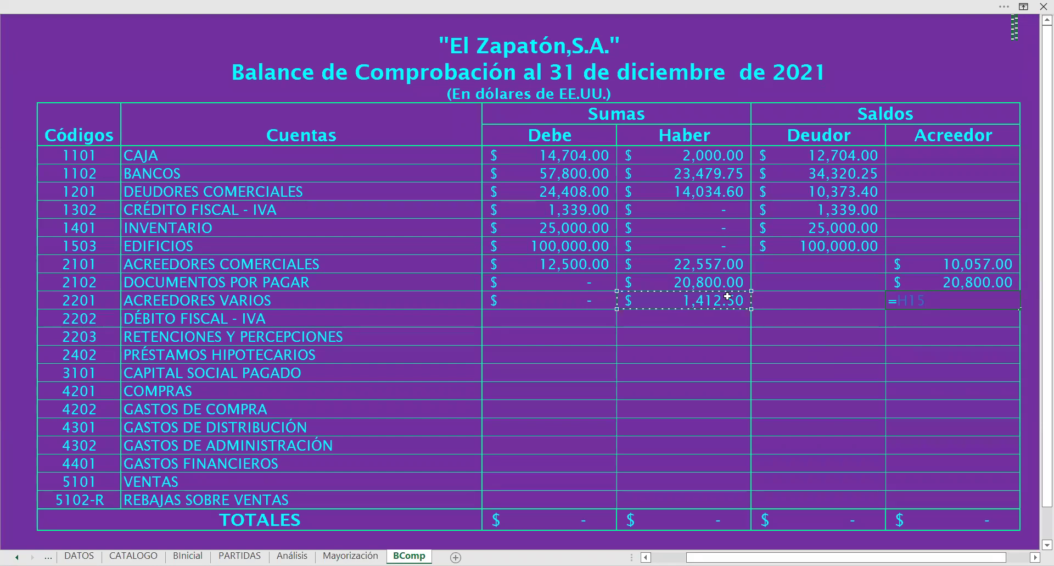
key(Return)
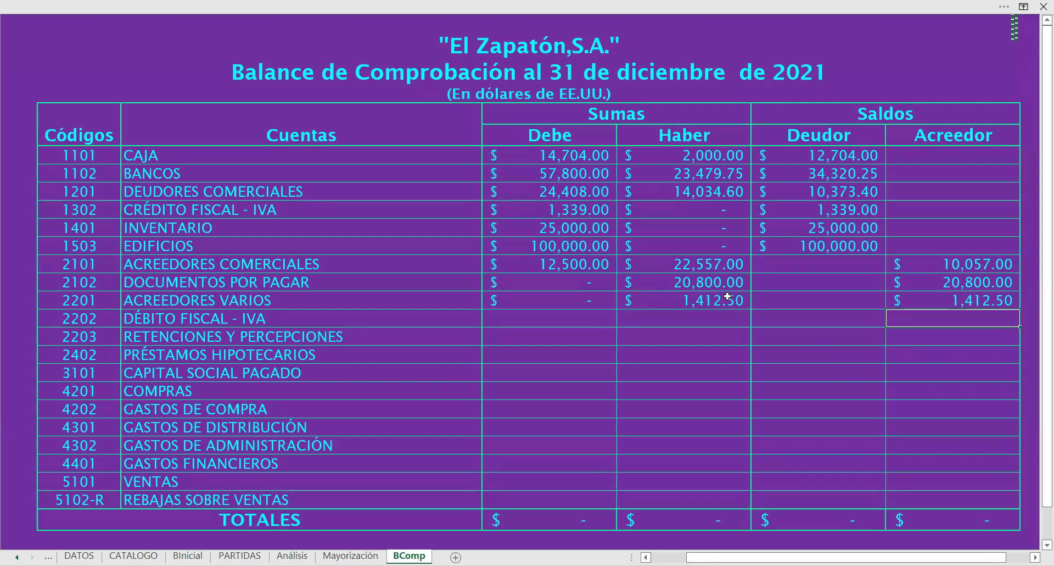
Step: Link DÉBITO FISCAL - IVA's Debe cell on BComp by formula to the account's debit total on the Mayorización sheet
click(530, 319)
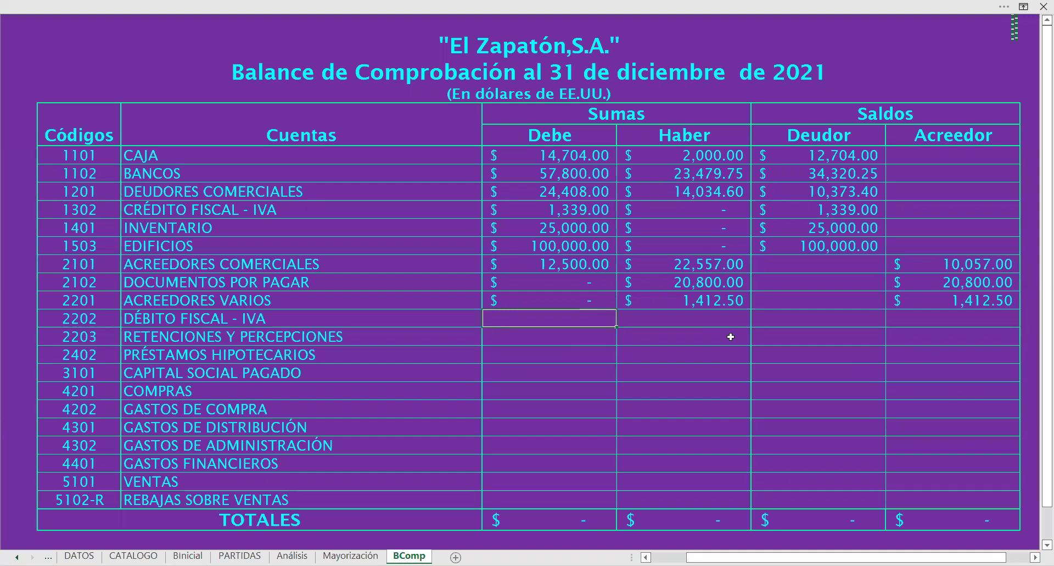
text(=)
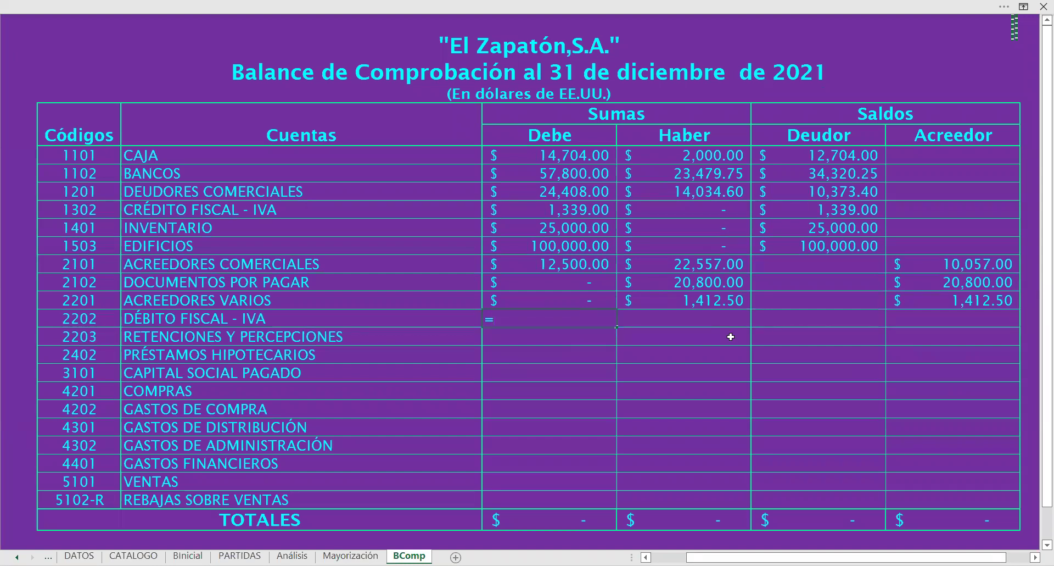
click(351, 556)
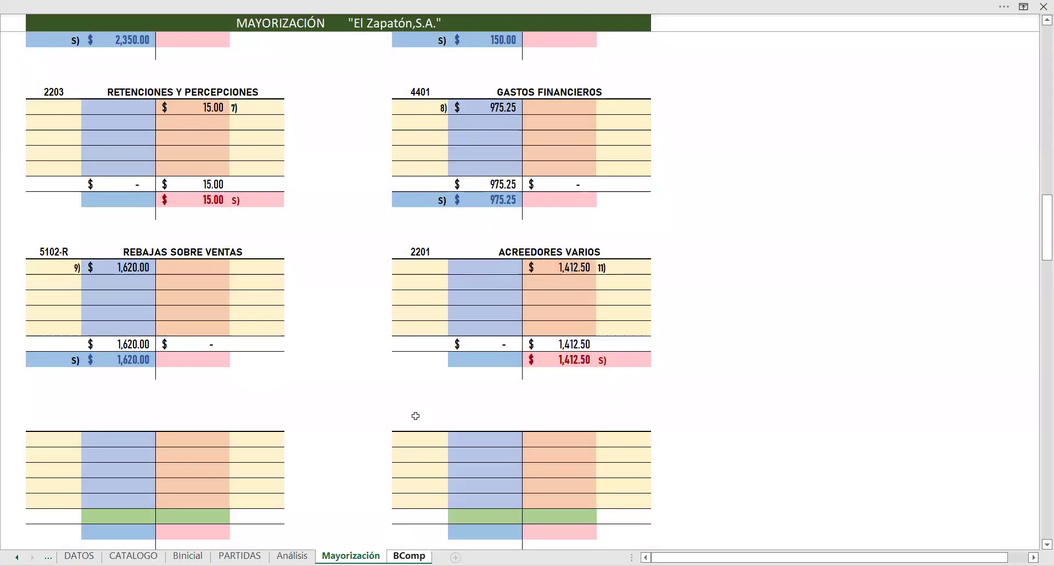
scroll(414, 415, up, 12)
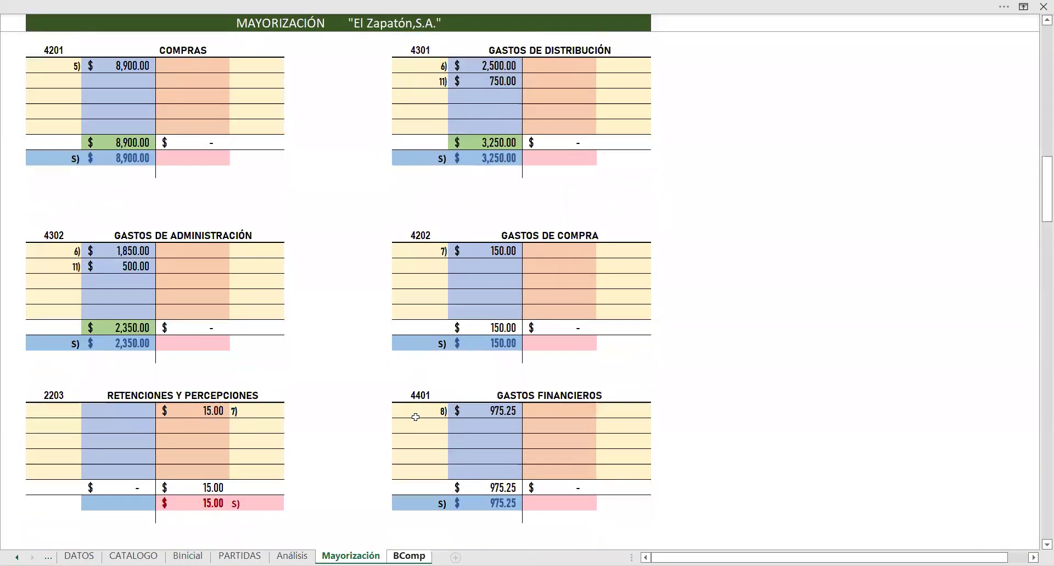
scroll(416, 417, up, 5)
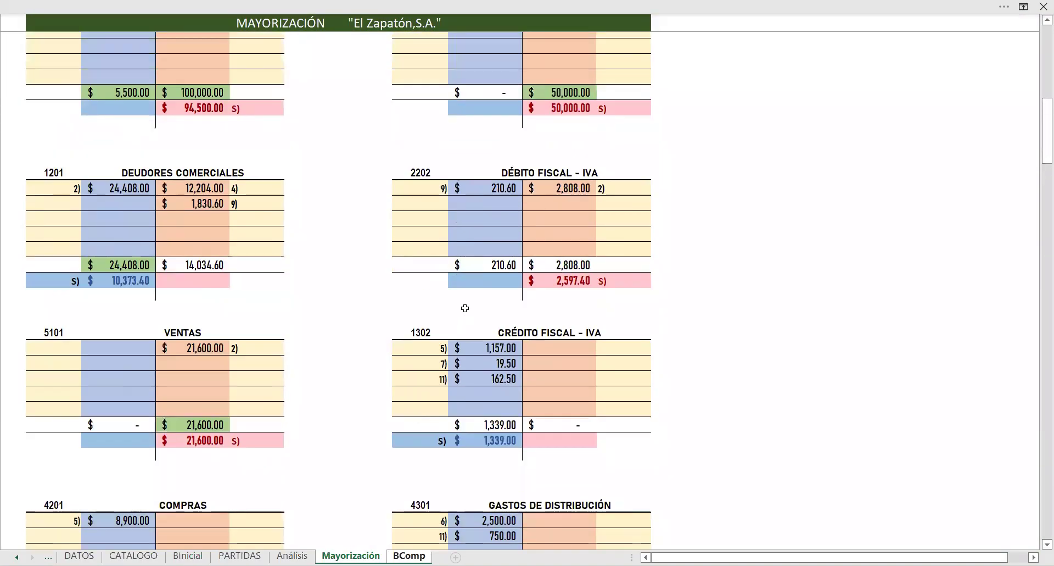
click(491, 262)
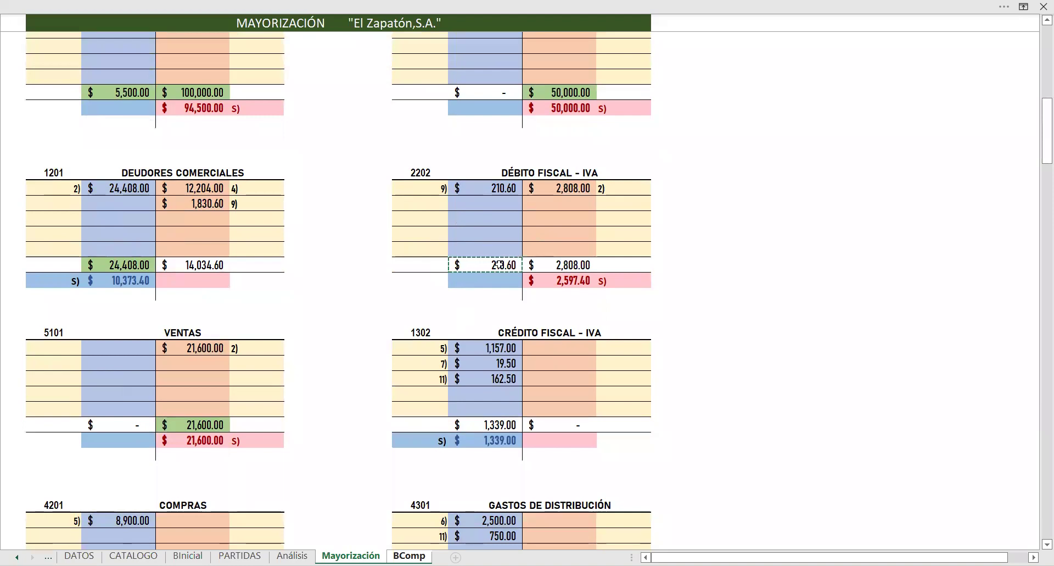
key(Return)
Step: Link DÉBITO FISCAL - IVA's Haber cell on BComp by formula to the account's credit total on the Mayorización sheet
click(643, 320)
text(=)
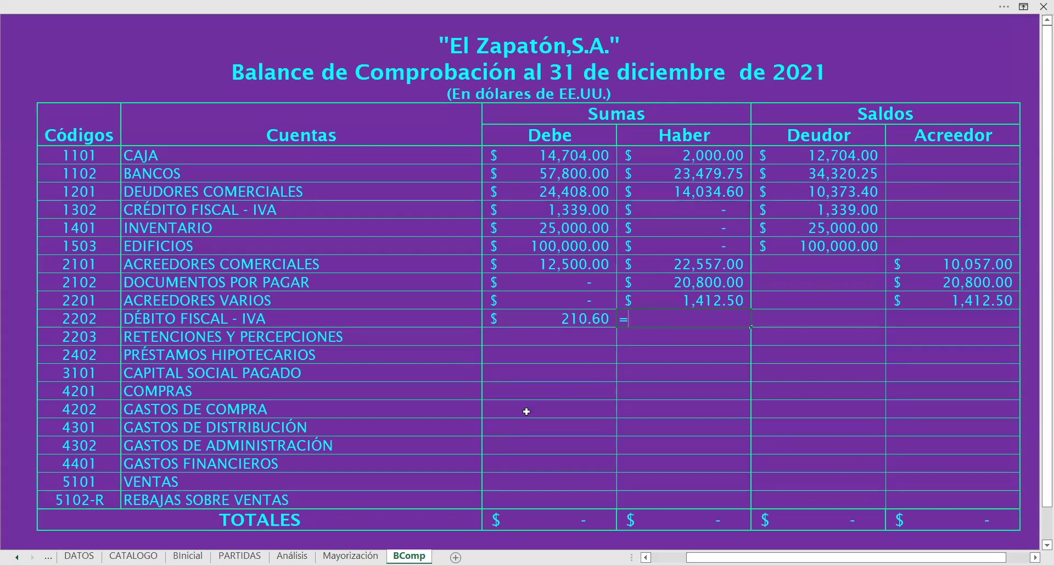
click(351, 555)
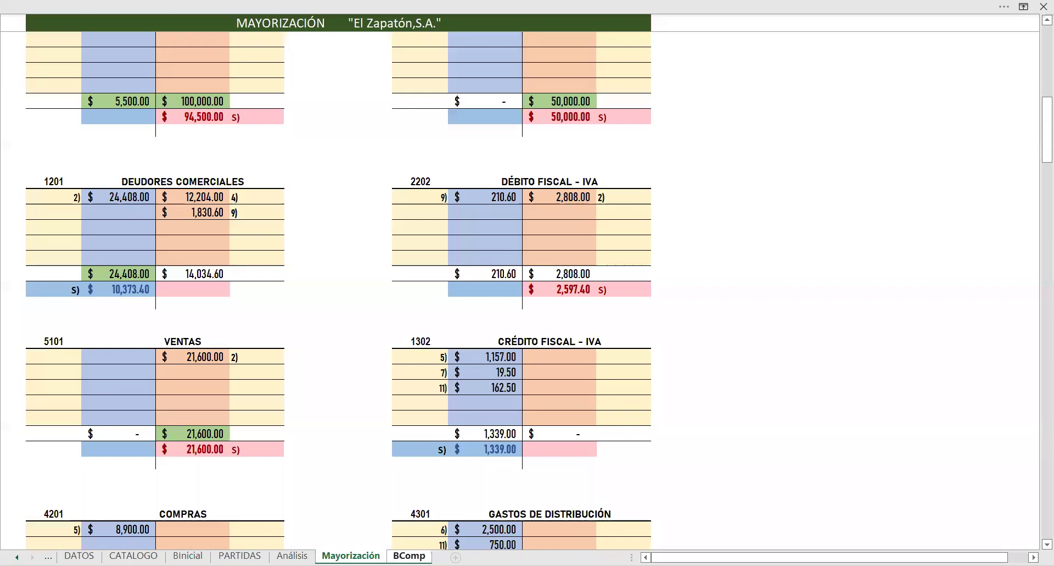
click(554, 272)
key(Return)
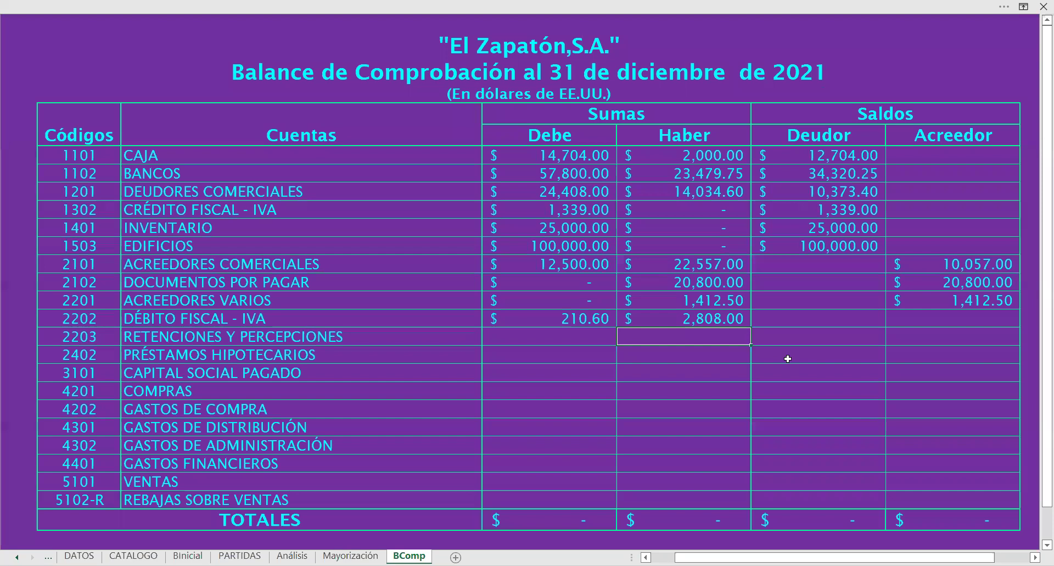
Step: Calculate DÉBITO FISCAL - IVA's Acreedor balance on BComp as its Haber minus its Debe, and compare it with the account on the Mayorización sheet
click(975, 311)
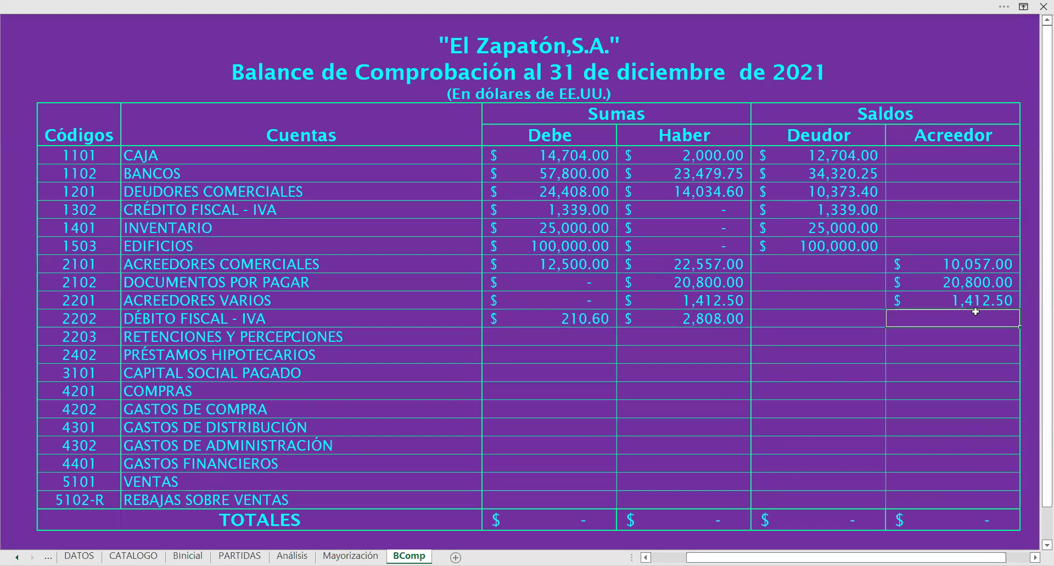
text(=)
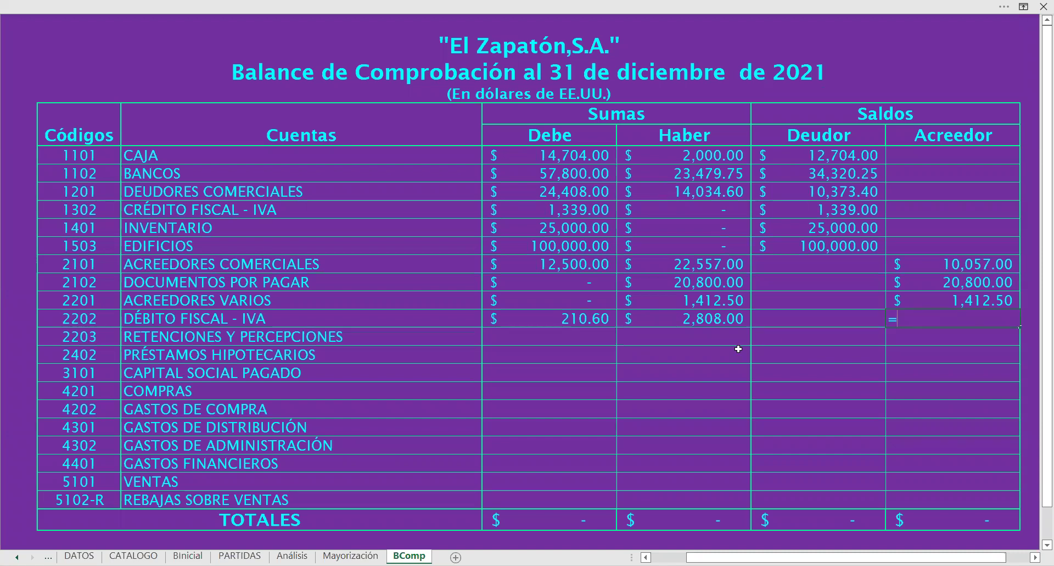
click(736, 322)
text(-)
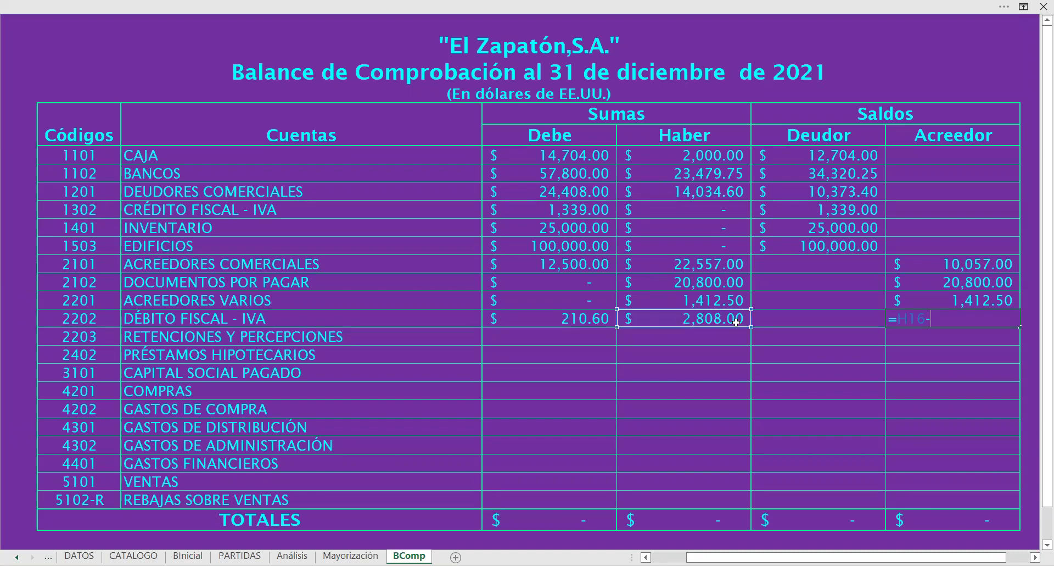
click(570, 318)
key(Return)
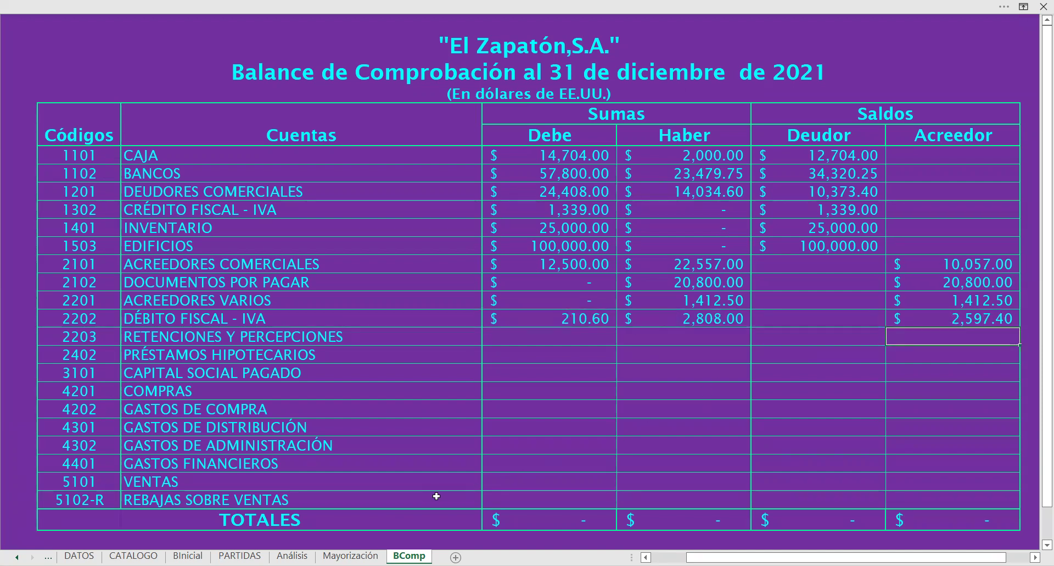
click(351, 555)
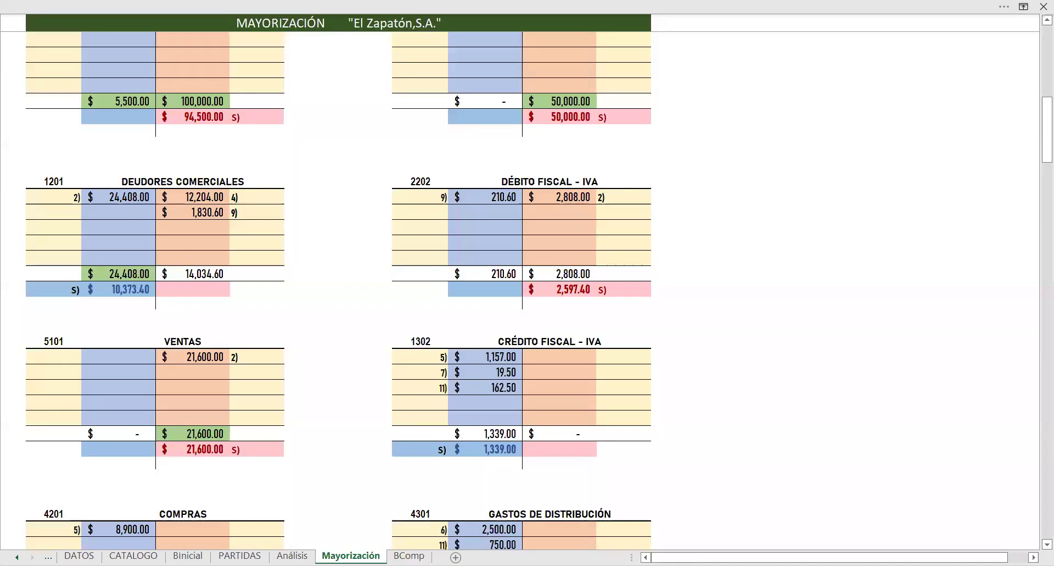
scroll(551, 428, down, 1)
scroll(551, 427, up, 1)
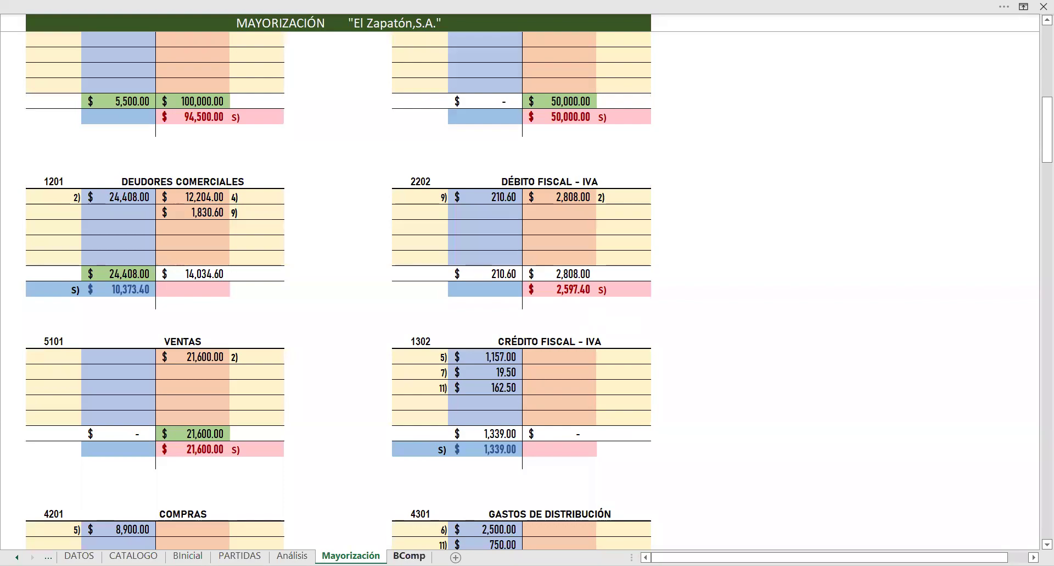
click(410, 555)
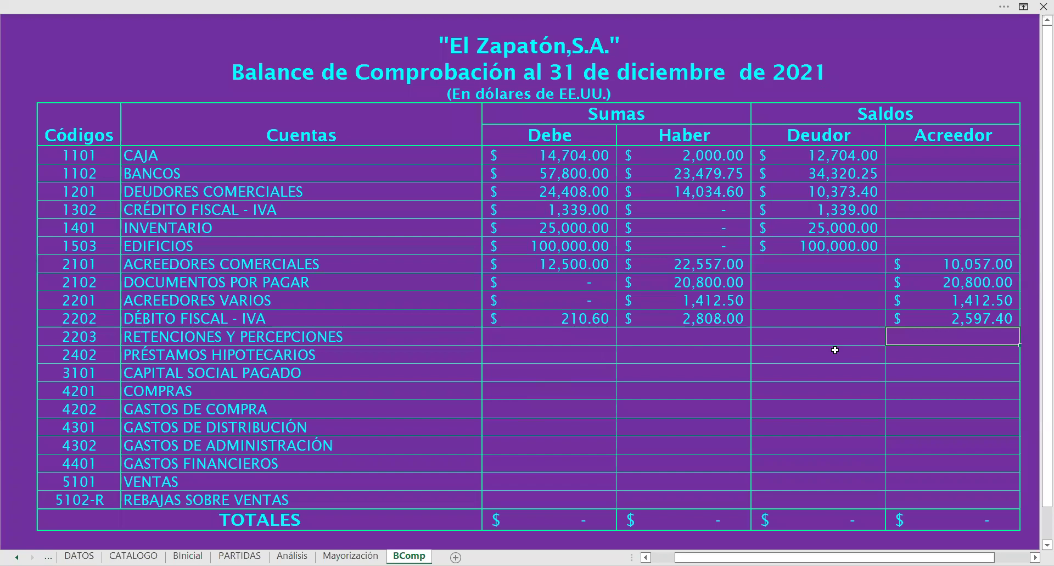
Step: Link RETENCIONES Y PERCEPCIONES's Debe cell on BComp by formula to the account's debit total on the Mayorización sheet
click(597, 337)
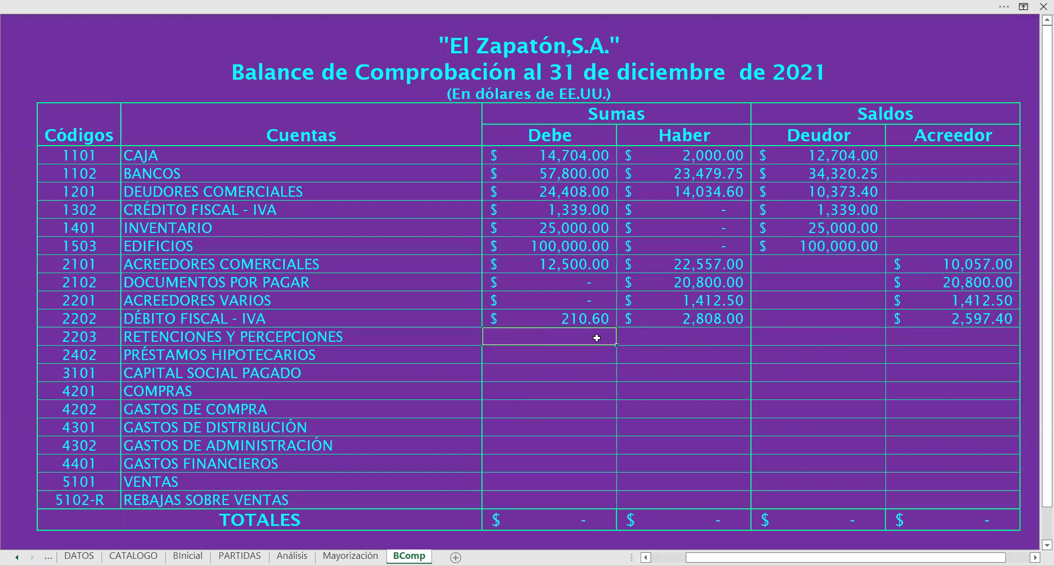
text(=)
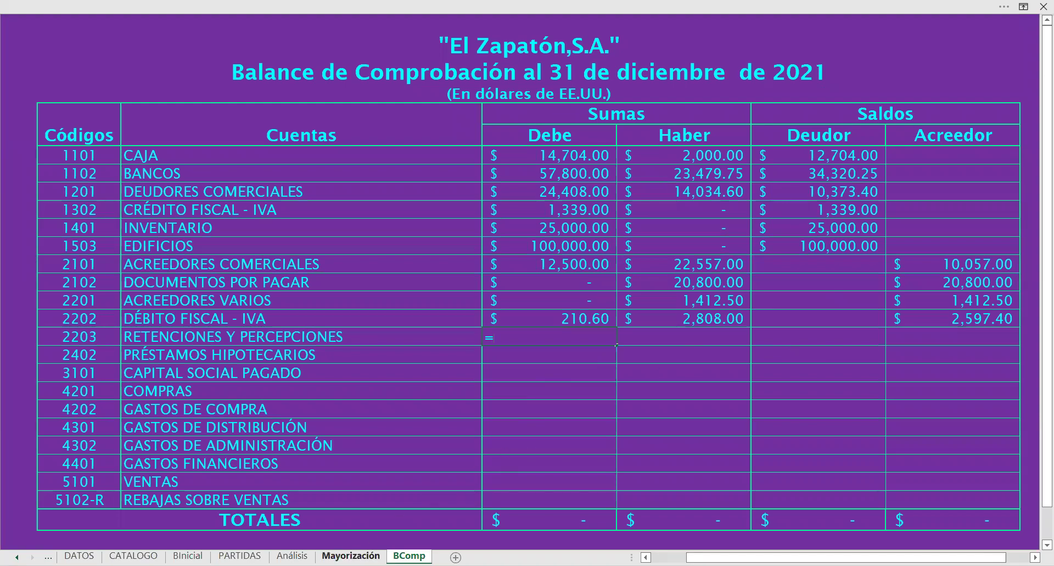
click(351, 556)
scroll(400, 429, down, 7)
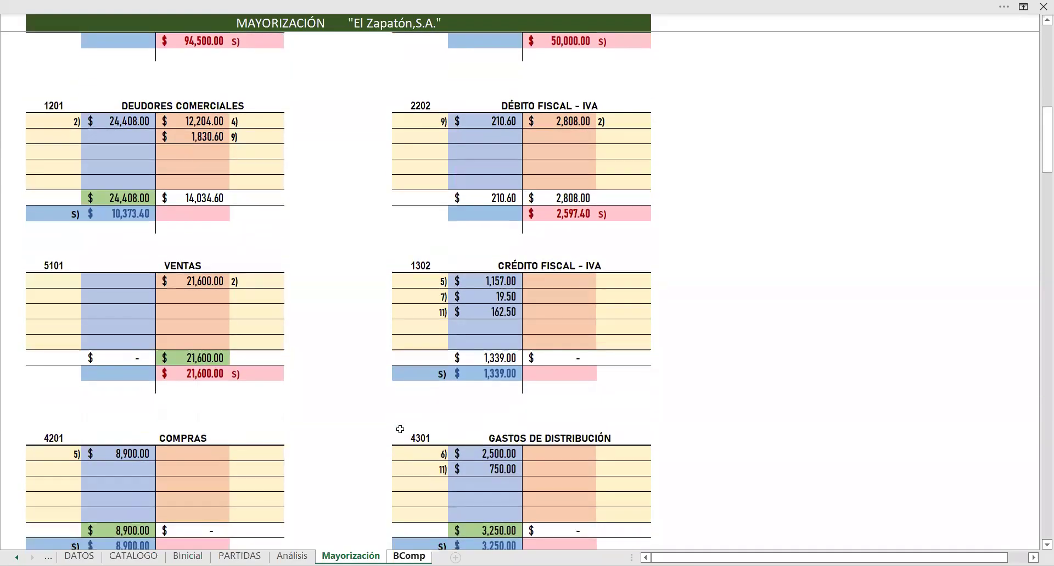
scroll(400, 429, down, 3)
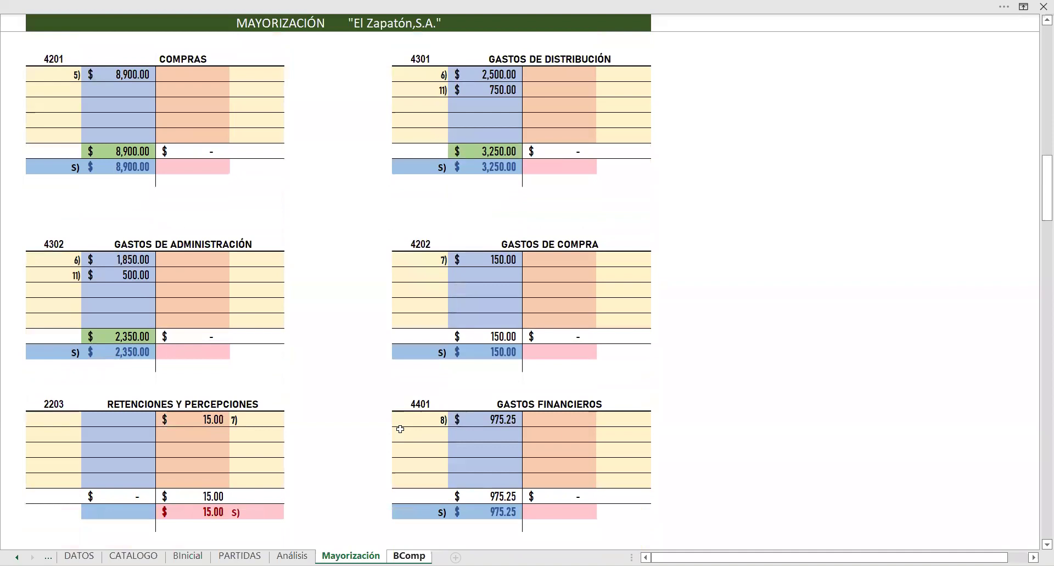
click(110, 496)
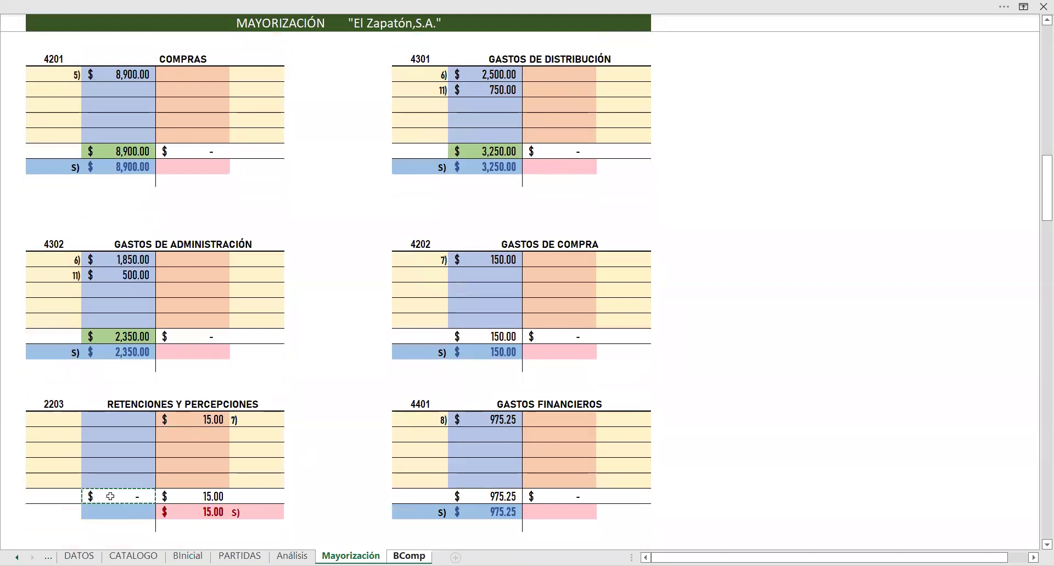
key(Return)
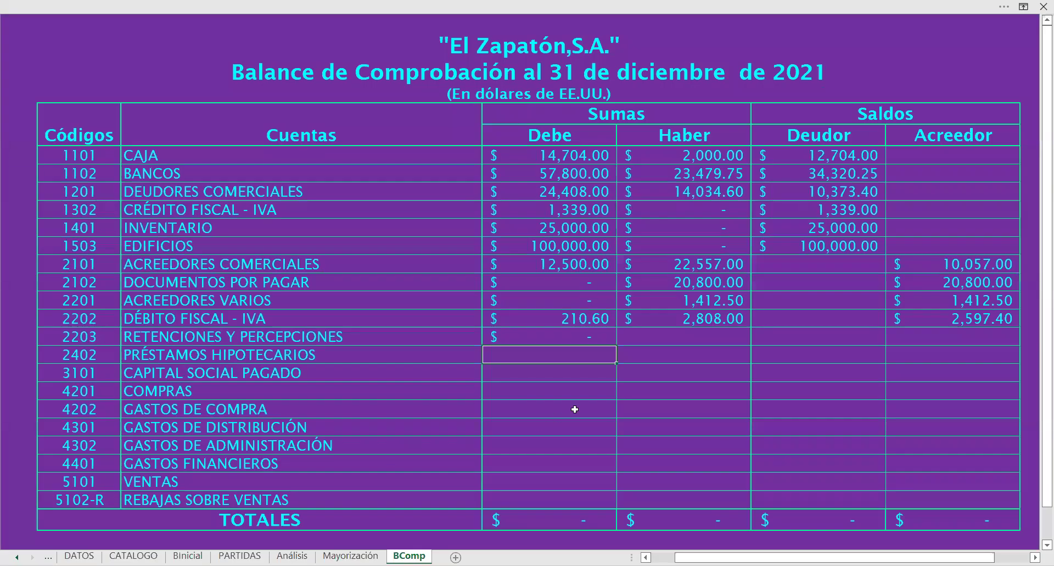
Step: Link RETENCIONES Y PERCEPCIONES's Haber cell on BComp by formula to the account's credit total on the Mayorización sheet
click(657, 338)
text(=)
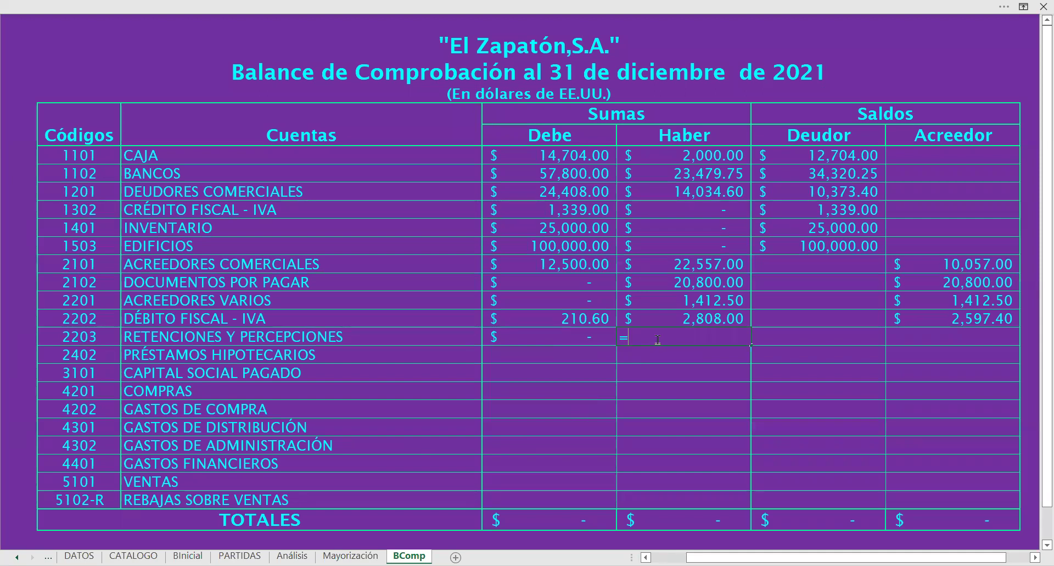
click(351, 555)
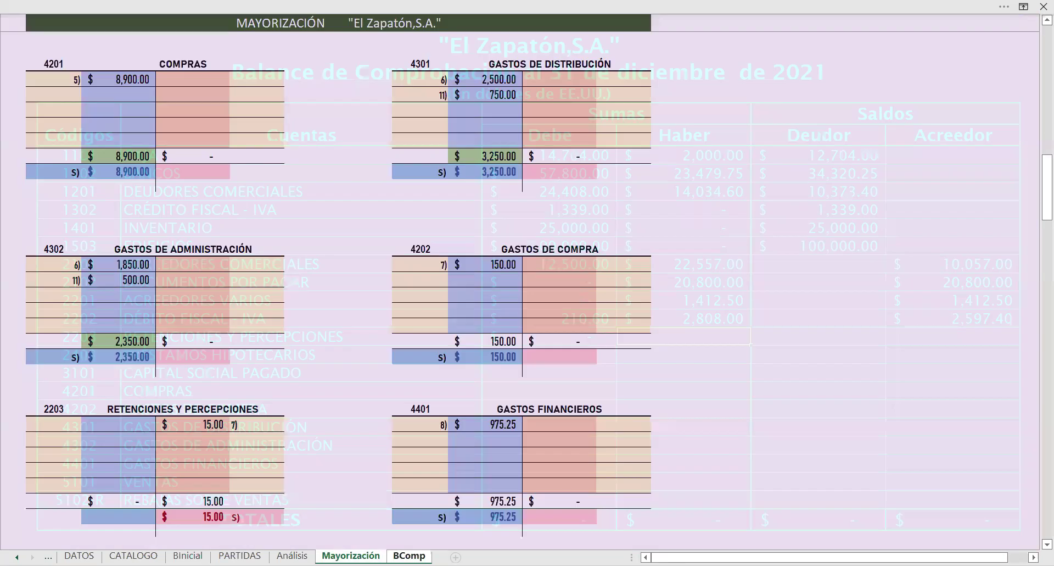
click(215, 497)
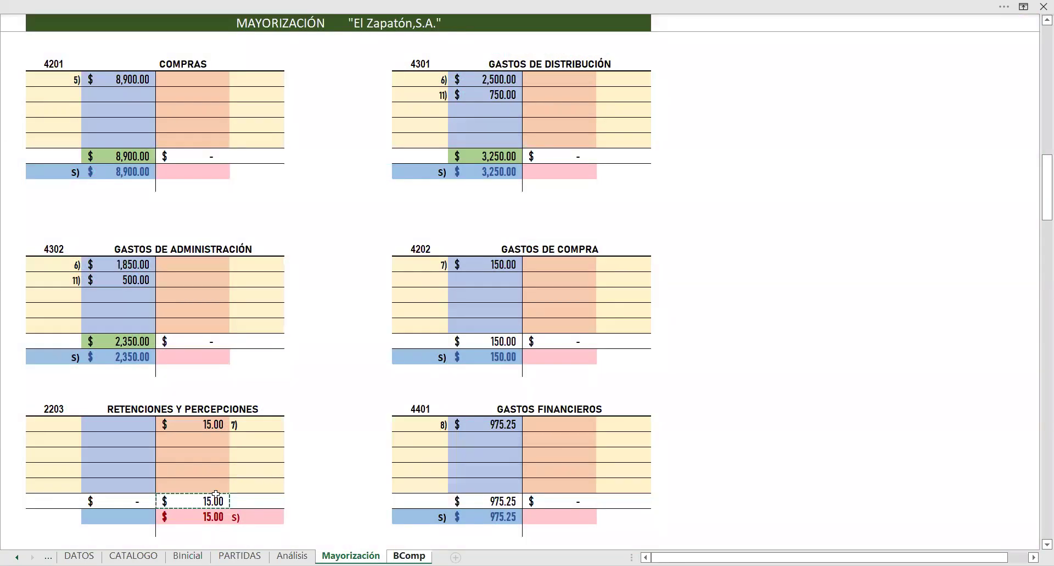
key(Return)
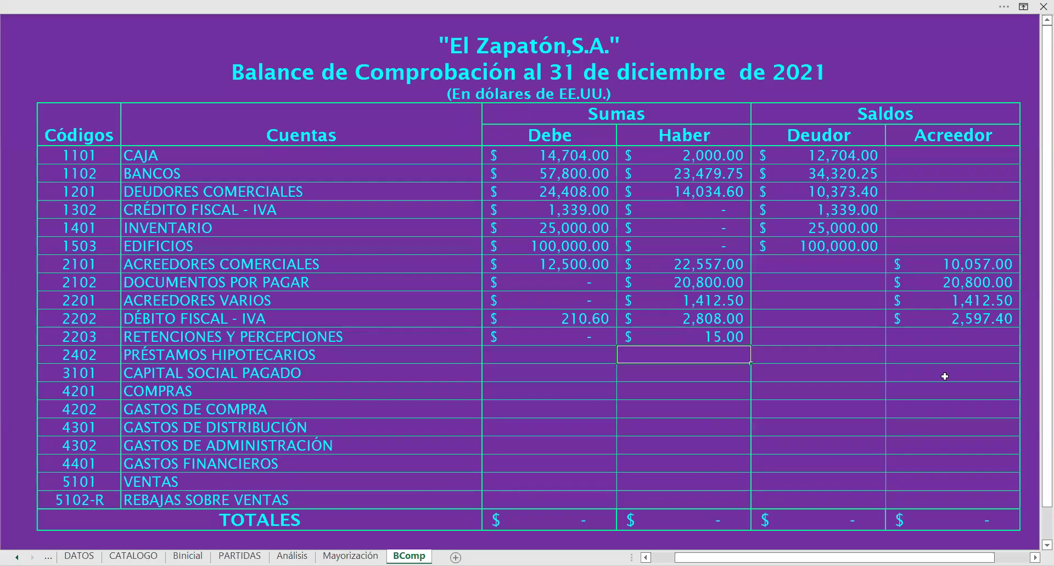
Step: Set RETENCIONES Y PERCEPCIONES's Acreedor cell on BComp by formula equal to the account's own Haber cell
click(950, 337)
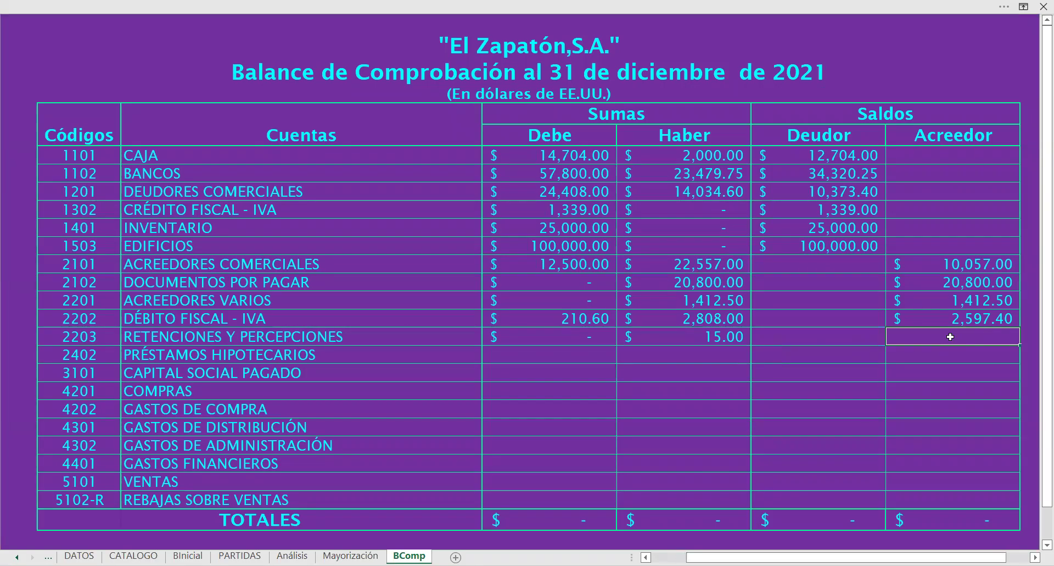
text(=)
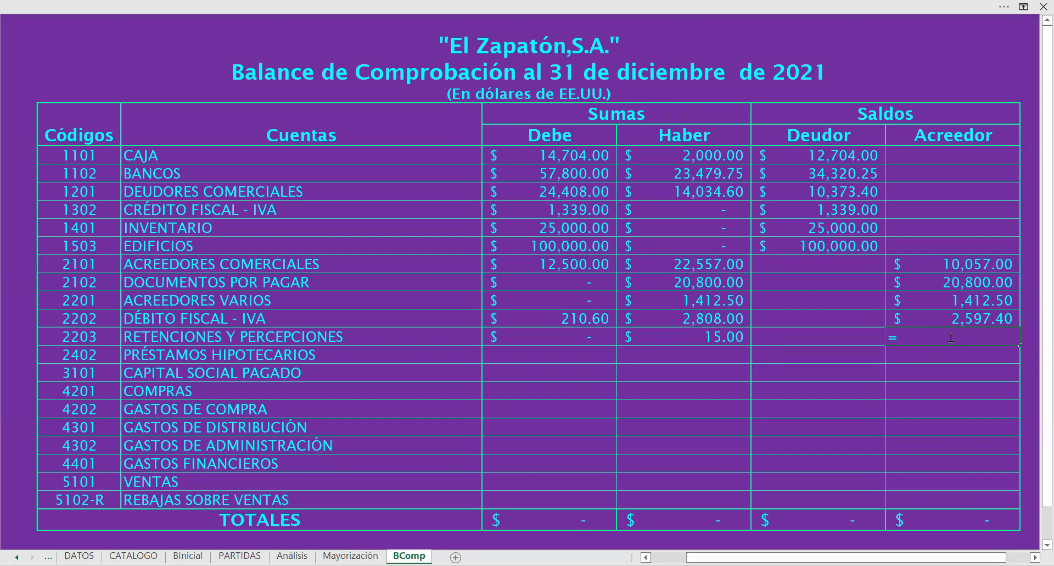
click(722, 333)
key(Return)
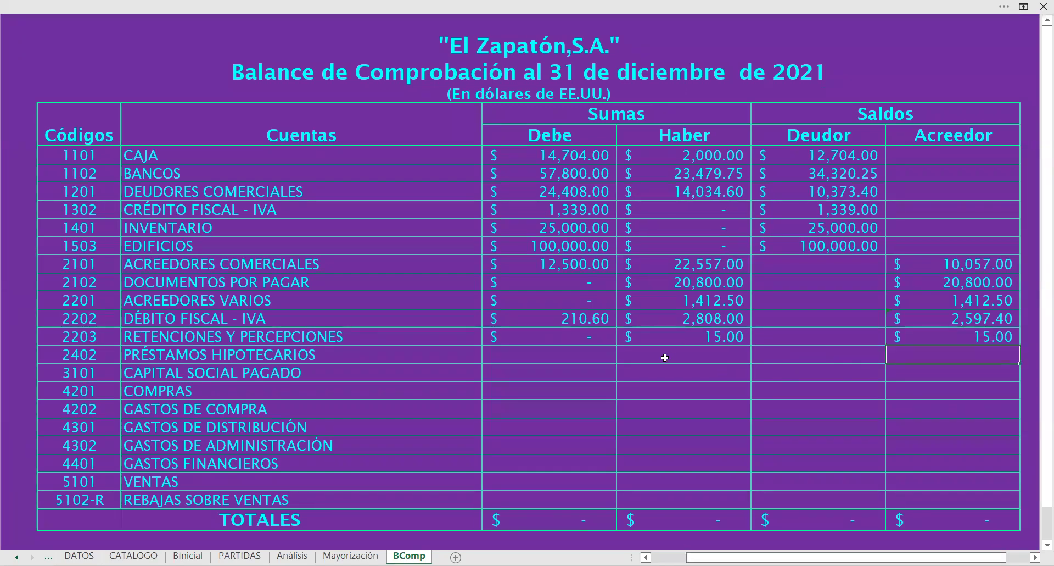
Step: Locate PRÉSTAMOS HIPOTECARIOS on the Mayorización sheet and link its debit total by formula into the account's Debe cell on BComp
click(591, 360)
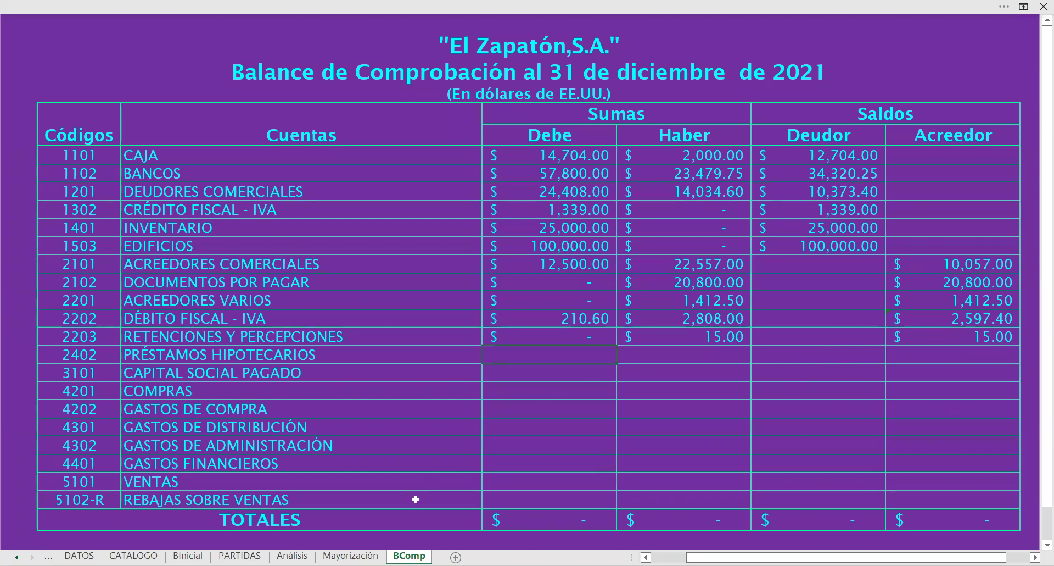
click(351, 556)
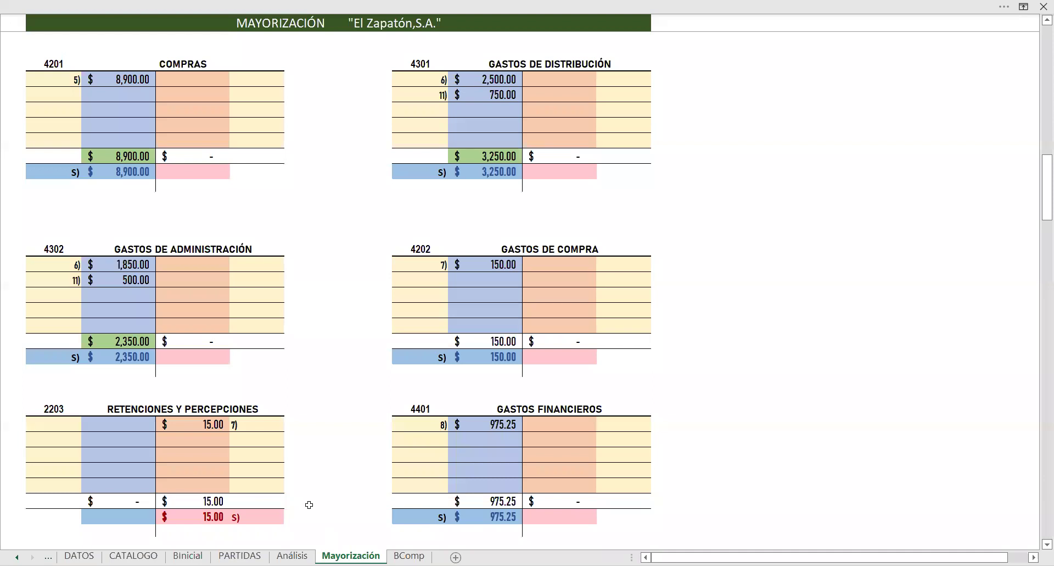
scroll(309, 504, up, 15)
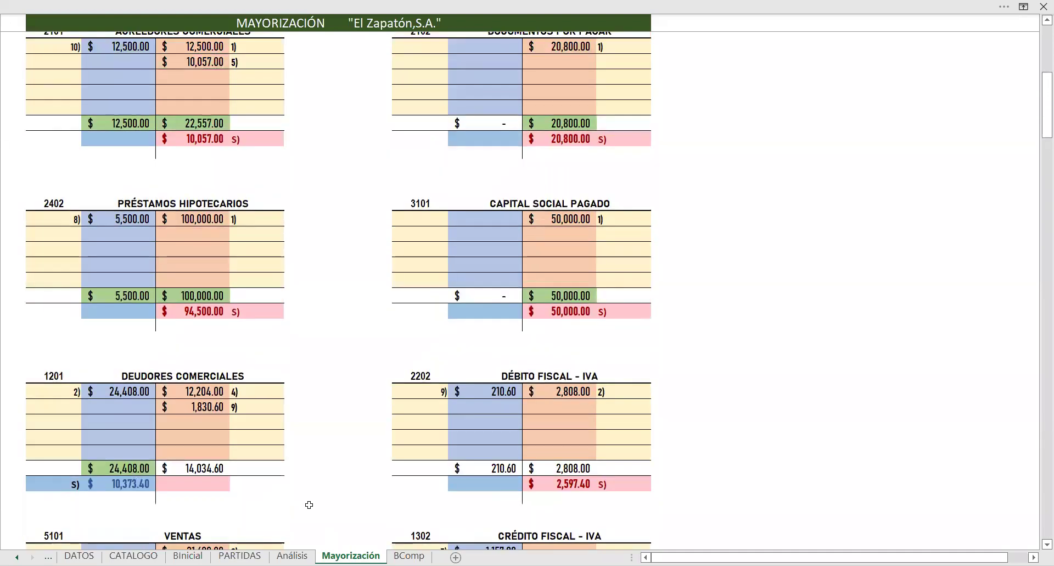
click(409, 556)
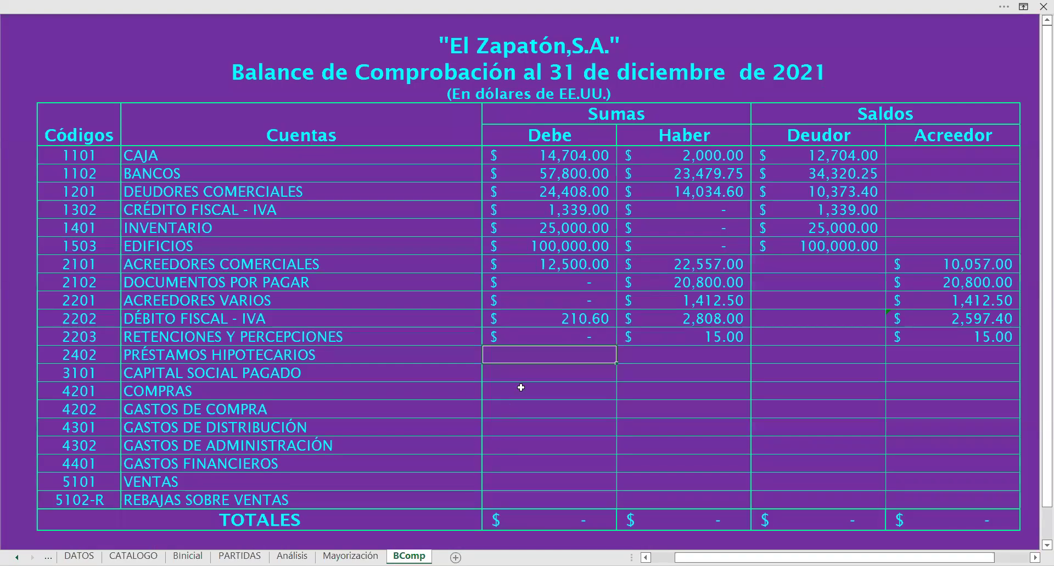
text(=)
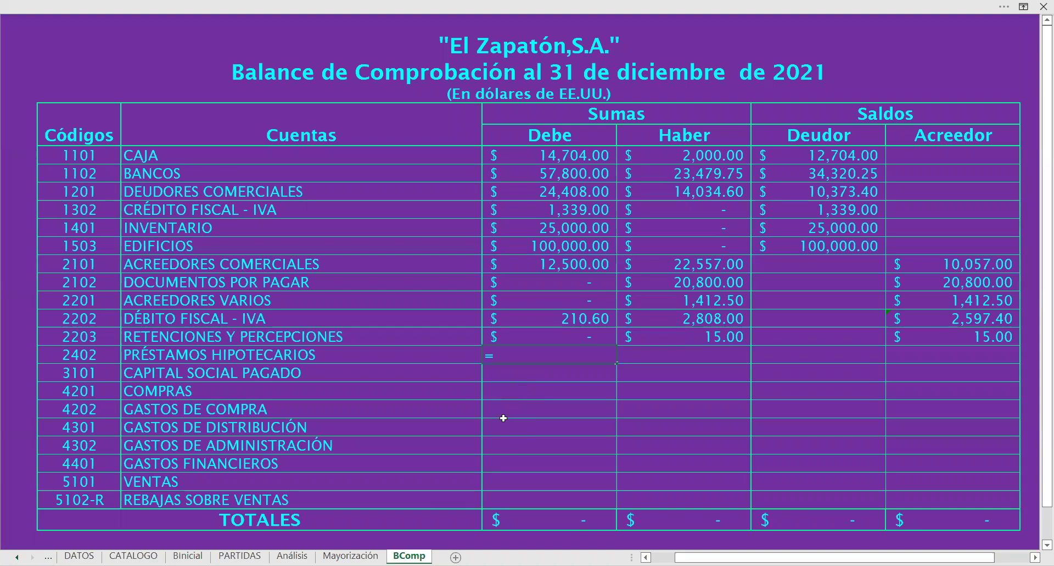
click(350, 555)
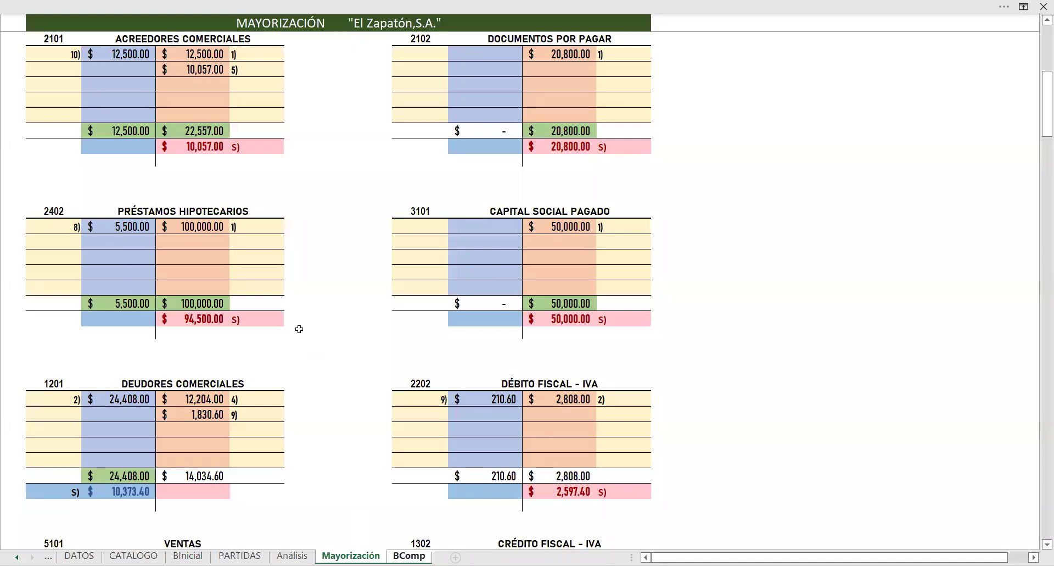
click(126, 304)
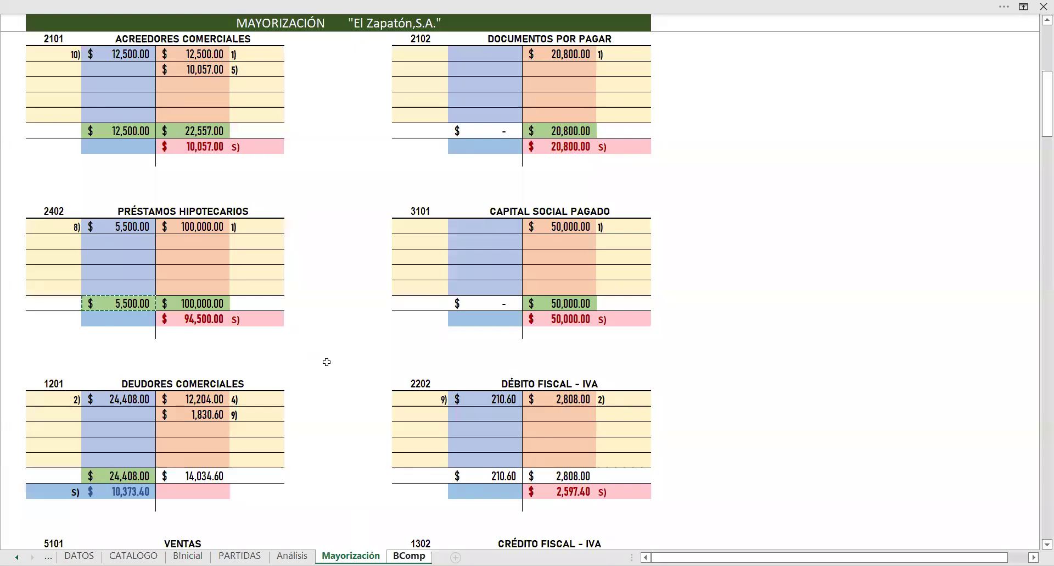
key(Return)
Step: Link PRÉSTAMOS HIPOTECARIOS's Haber cell on BComp by formula to the account's credit total on the Mayorización sheet
click(683, 349)
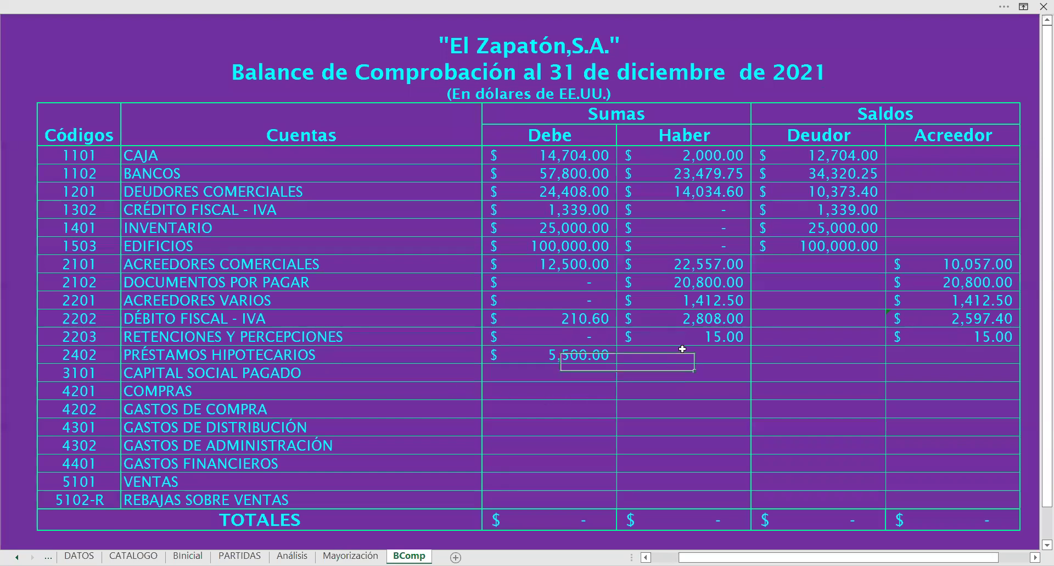
text(=)
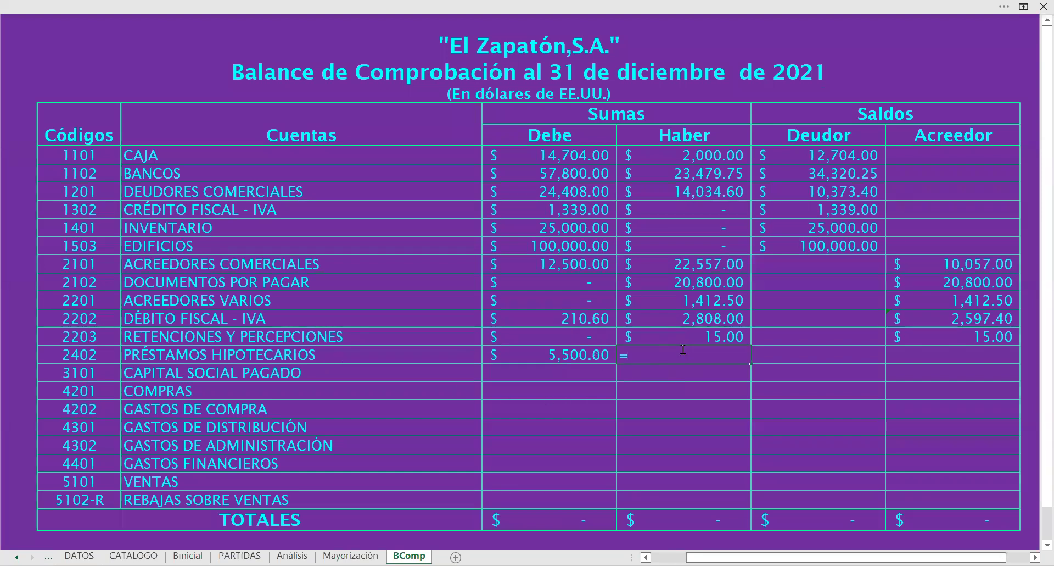
click(350, 555)
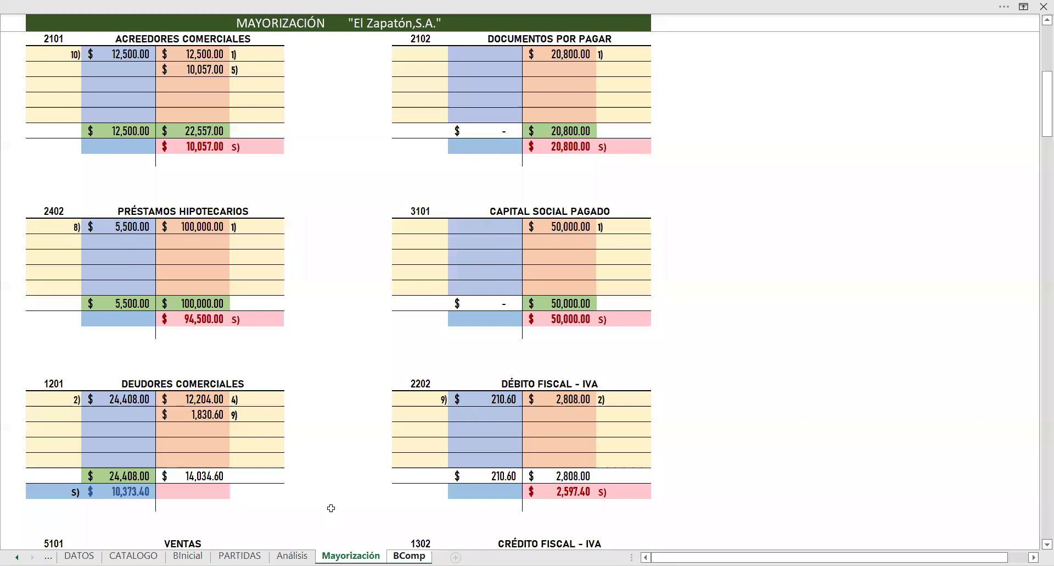
click(214, 304)
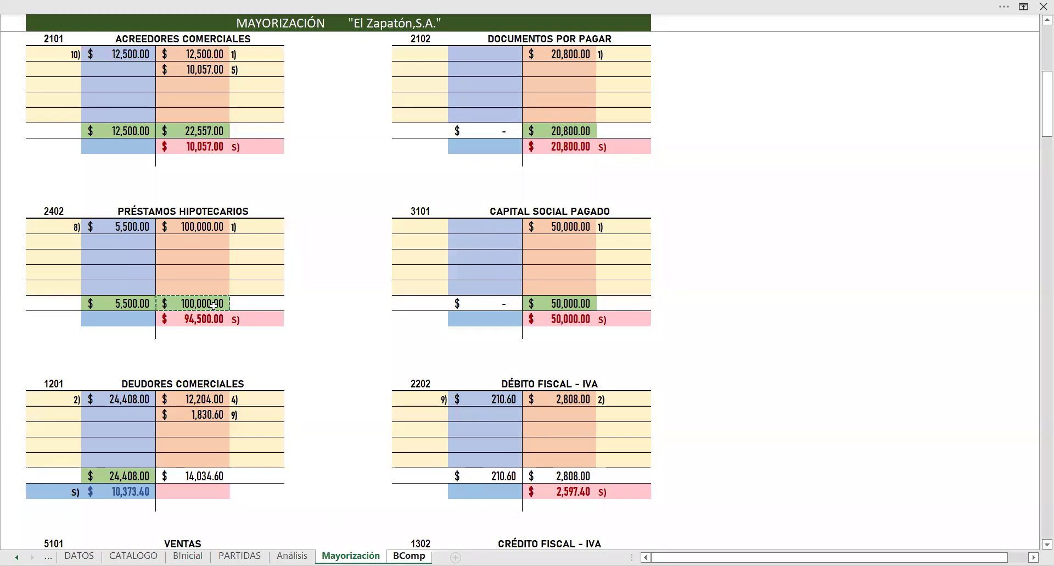
key(Return)
Step: Calculate PRÉSTAMOS HIPOTECARIOS's Acreedor balance on BComp by formula as its Haber minus its Debe
click(992, 360)
text(=)
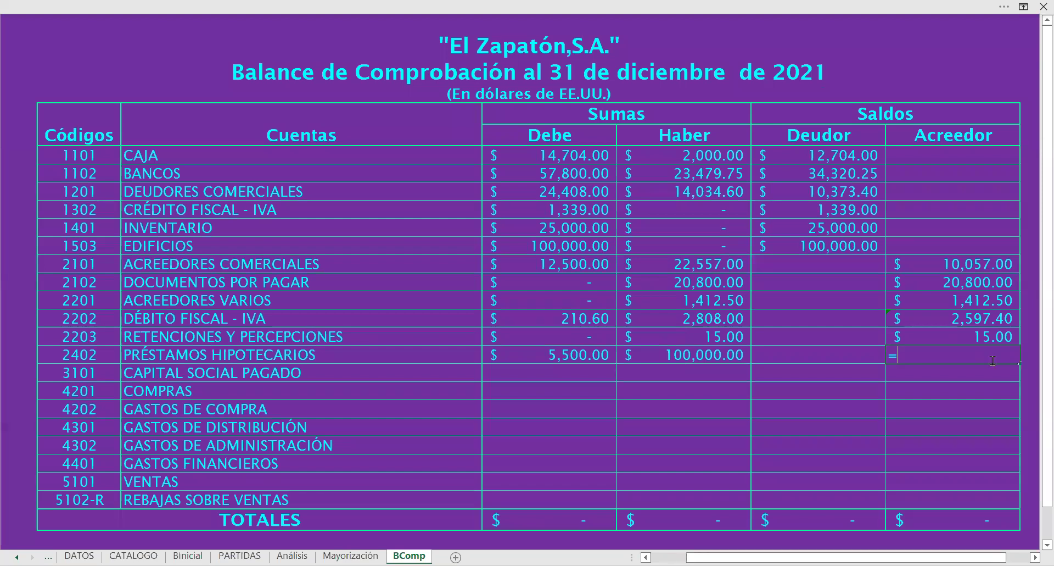
click(742, 350)
text(-)
click(599, 356)
key(Return)
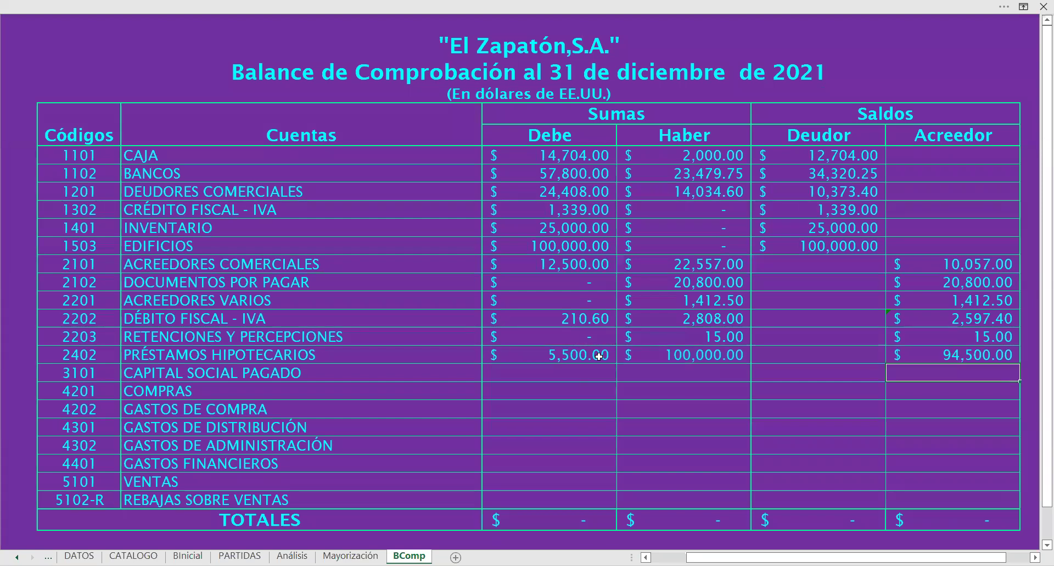
Step: Link CAPITAL SOCIAL PAGADO's Debe cell on BComp by formula to the account's debit total on the Mayorización sheet
click(580, 373)
text(=)
click(350, 555)
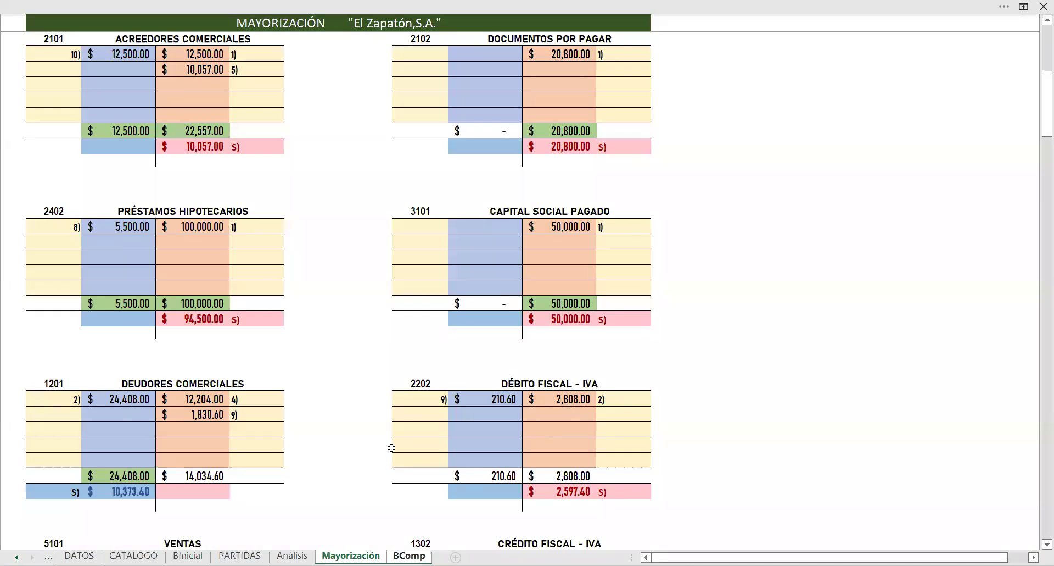
click(478, 303)
key(Return)
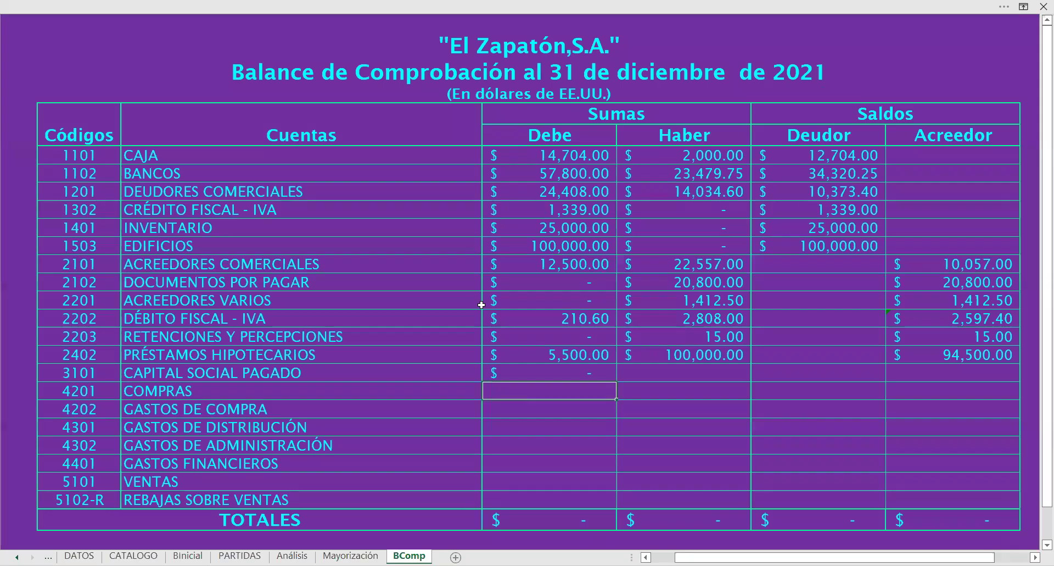
Step: Link CAPITAL SOCIAL PAGADO's Haber cell on BComp by formula to the account's credit total on the Mayorización sheet
click(719, 370)
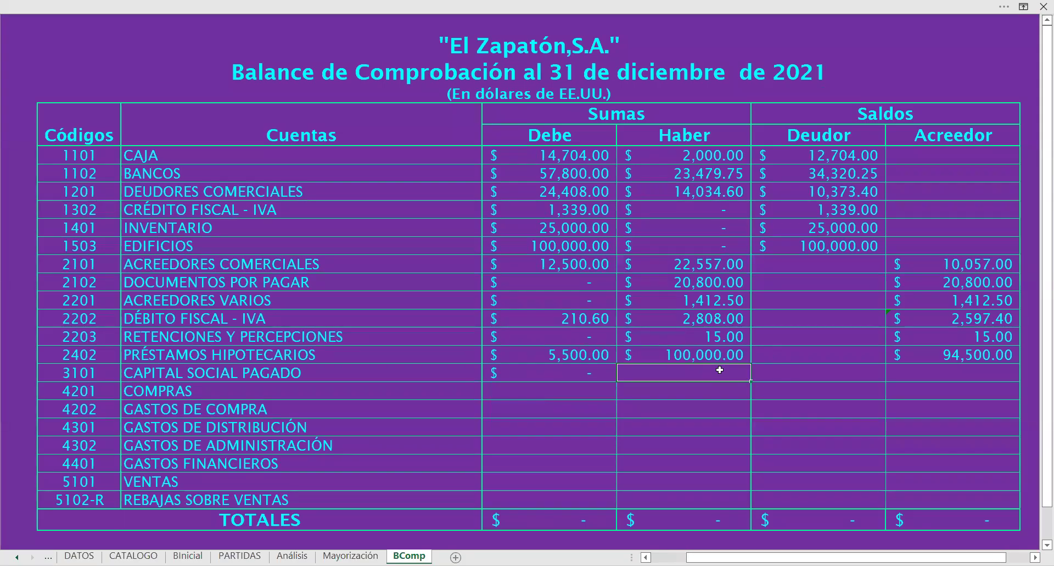
text(=)
click(350, 555)
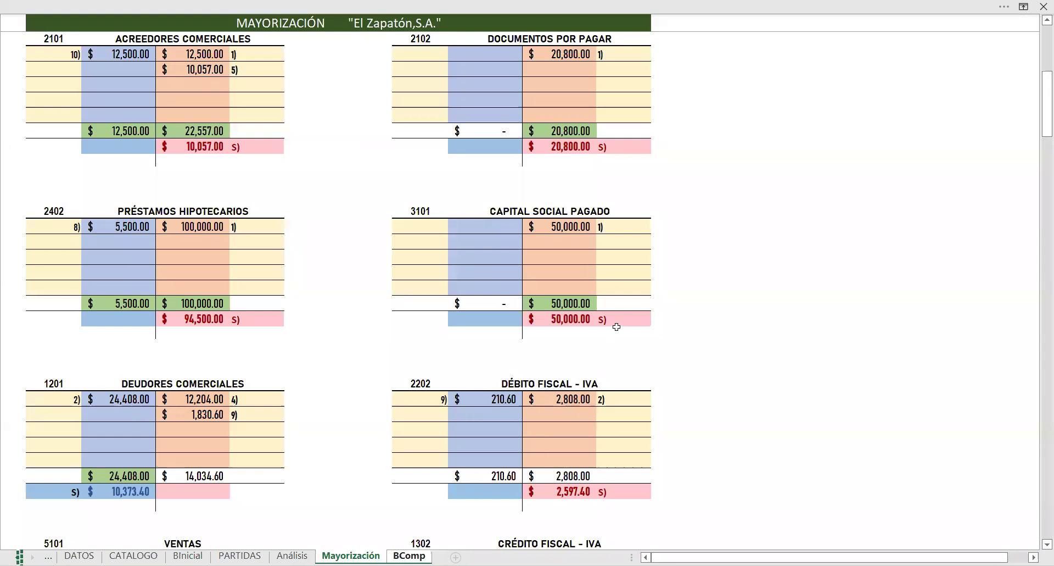
click(579, 303)
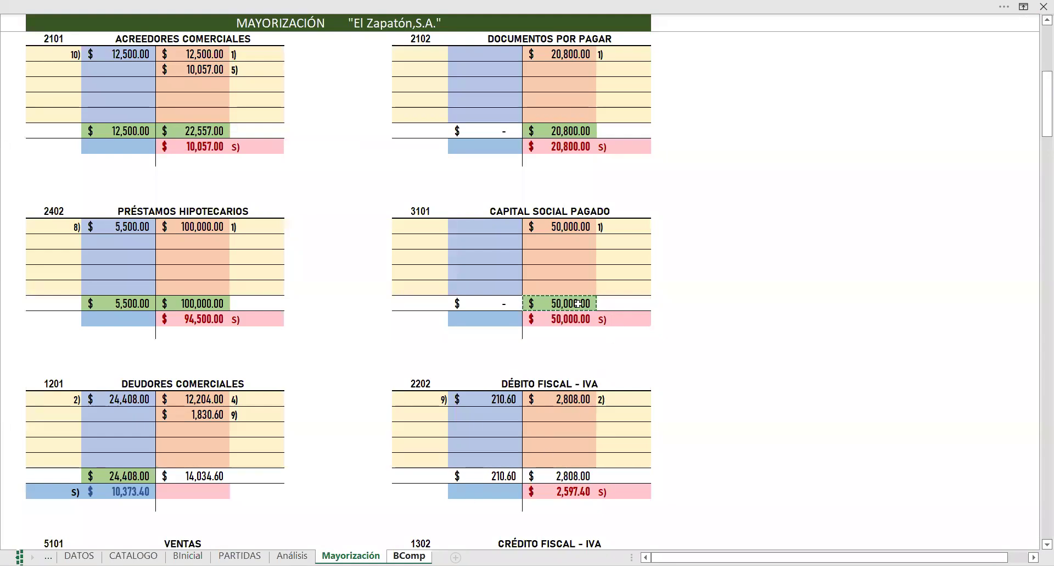
key(Return)
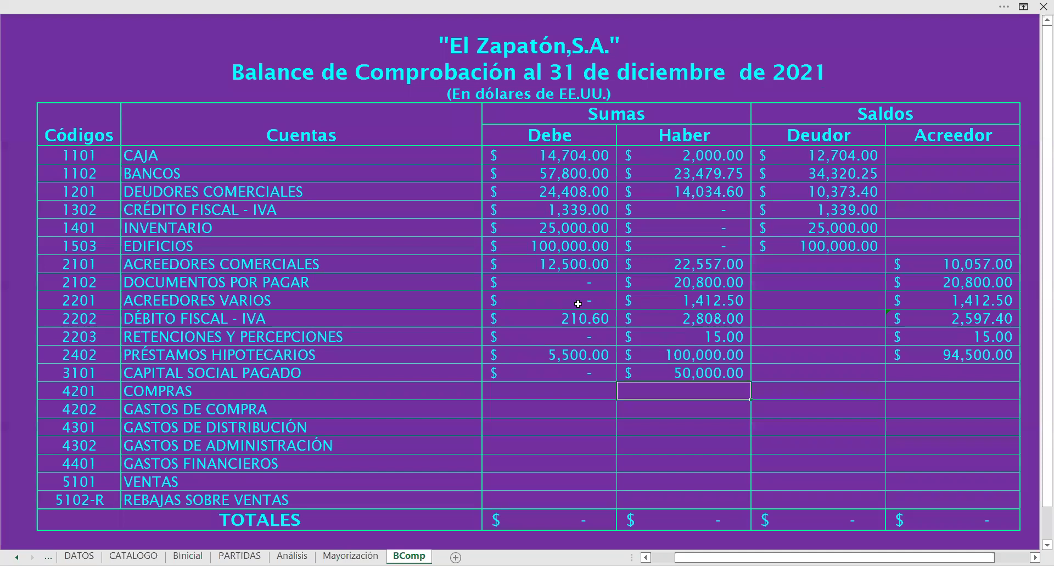
Step: Set CAPITAL SOCIAL PAGADO's Acreedor cell on BComp to the formula =H19, the account's own Haber cell
click(1003, 386)
click(996, 369)
text(=)
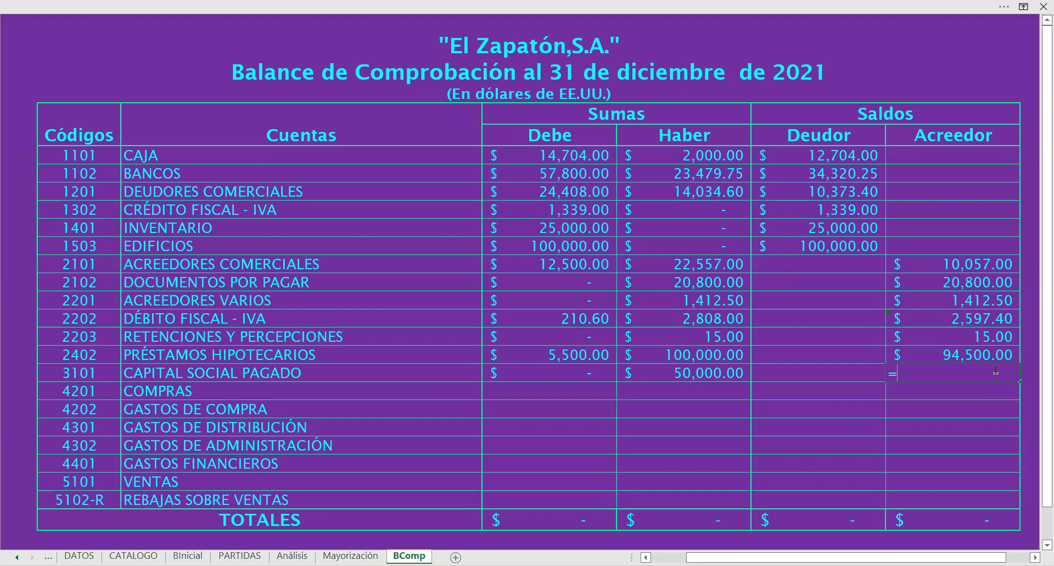
click(719, 373)
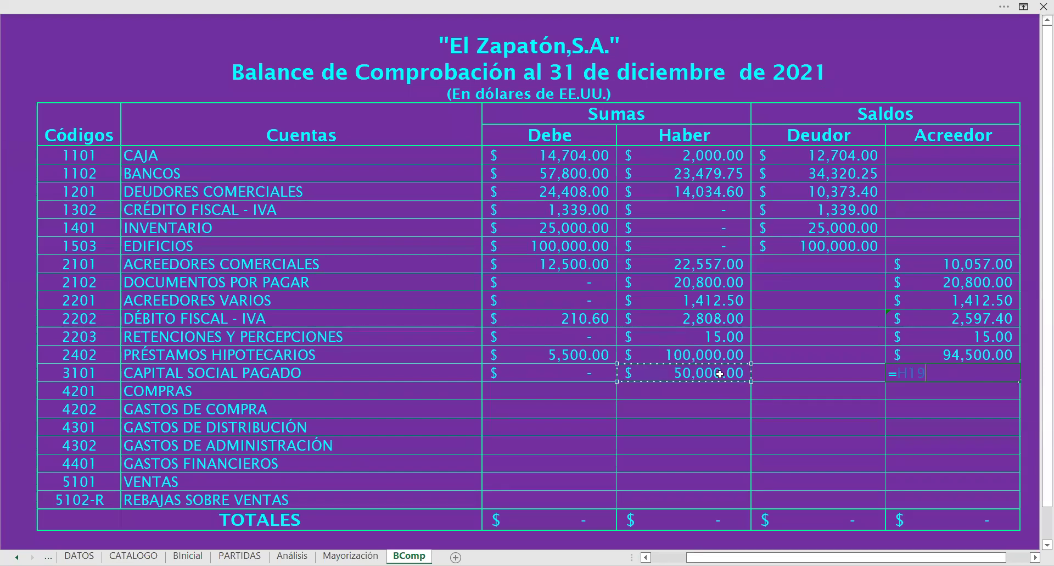
key(Return)
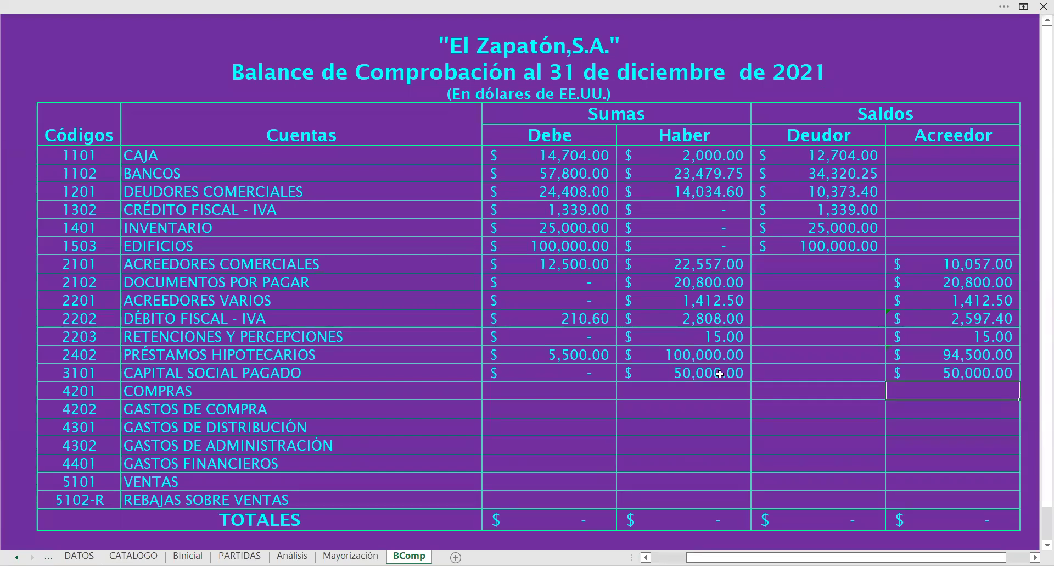
Step: Link COMPRAS's Debe cell on BComp by formula to the account's debit total on the Mayorización sheet
click(872, 444)
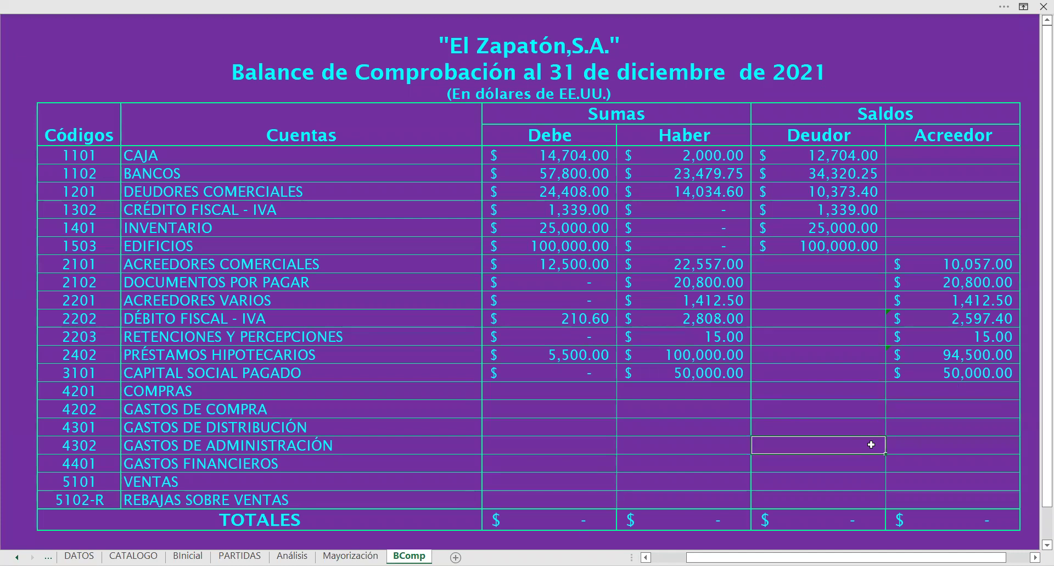
click(603, 397)
text(=)
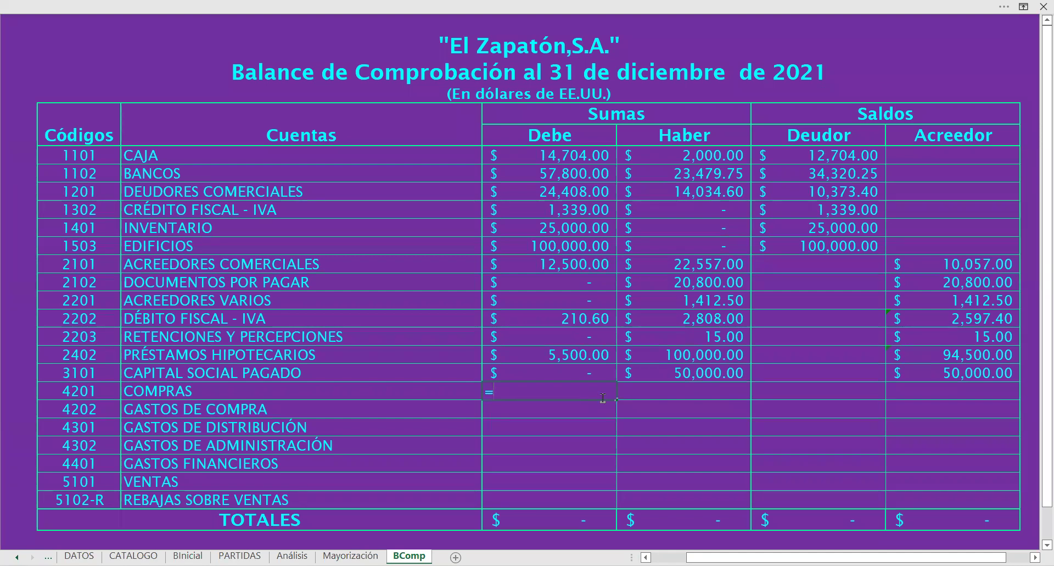
click(350, 555)
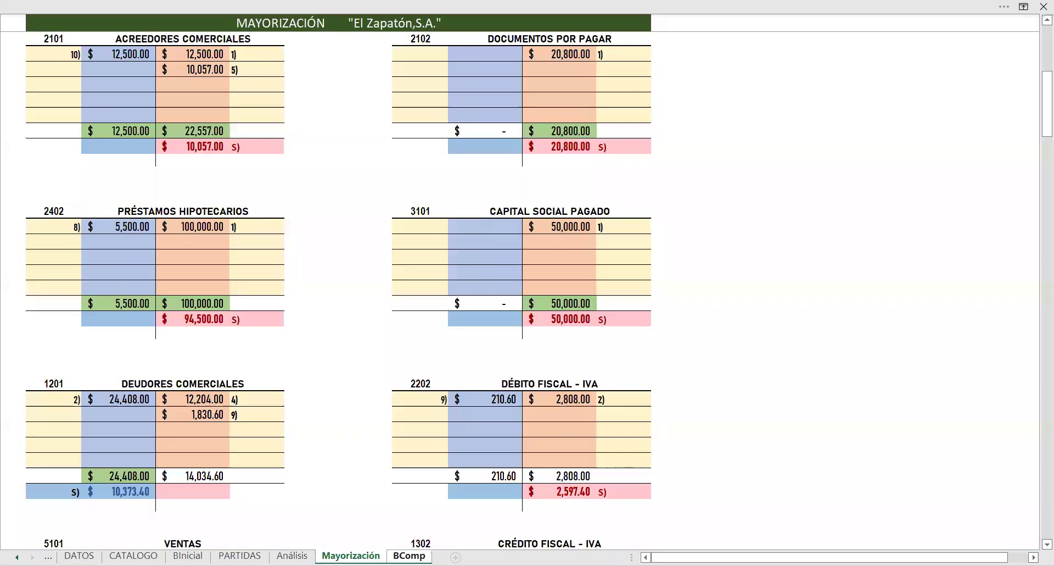
scroll(249, 478, down, 4)
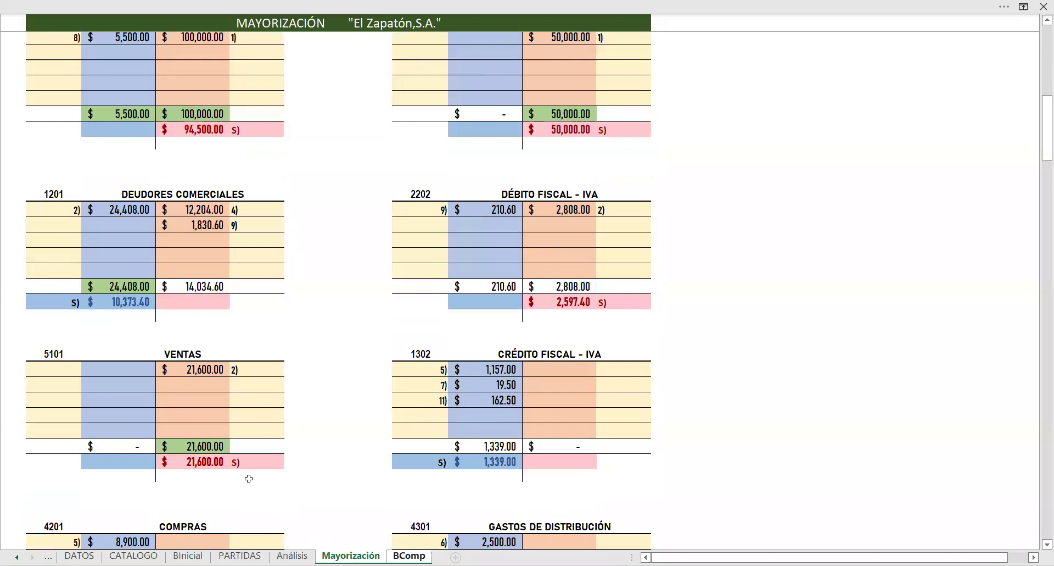
scroll(249, 478, down, 3)
click(106, 467)
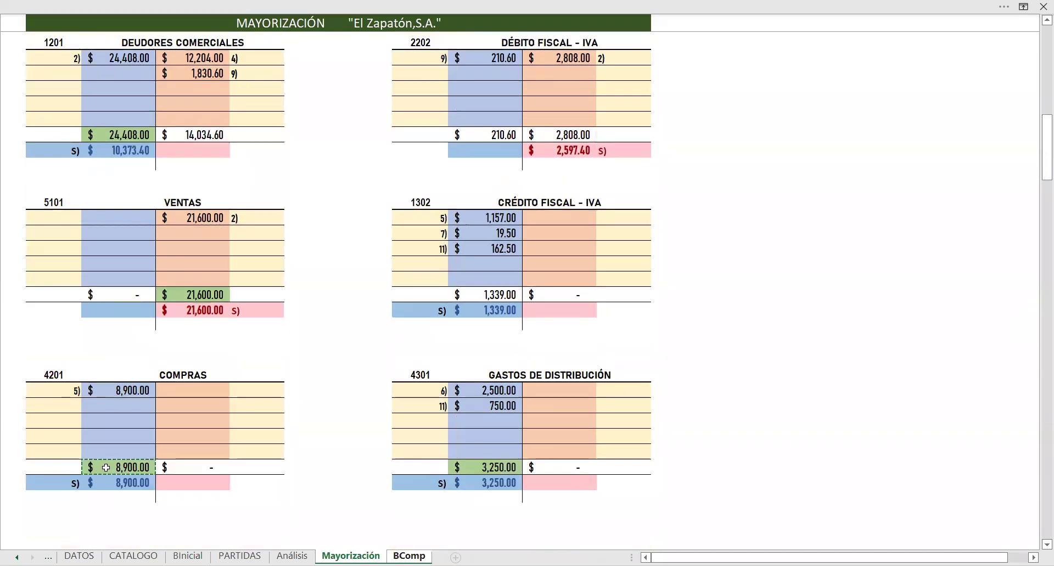
key(Return)
Step: Enter 0 in COMPRAS's Haber cell on BComp
click(688, 396)
text(0)
key(Tab)
Step: Fill COMPRAS's Acreedor cell on BComp with a formula referencing the account's own Debe cell
key(Tab)
text(=)
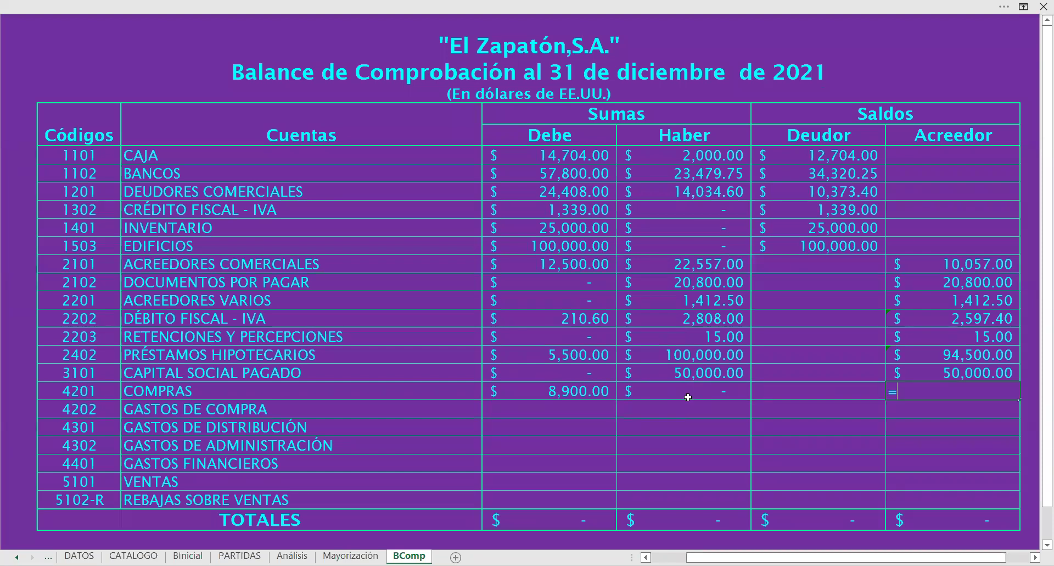
click(559, 394)
key(Return)
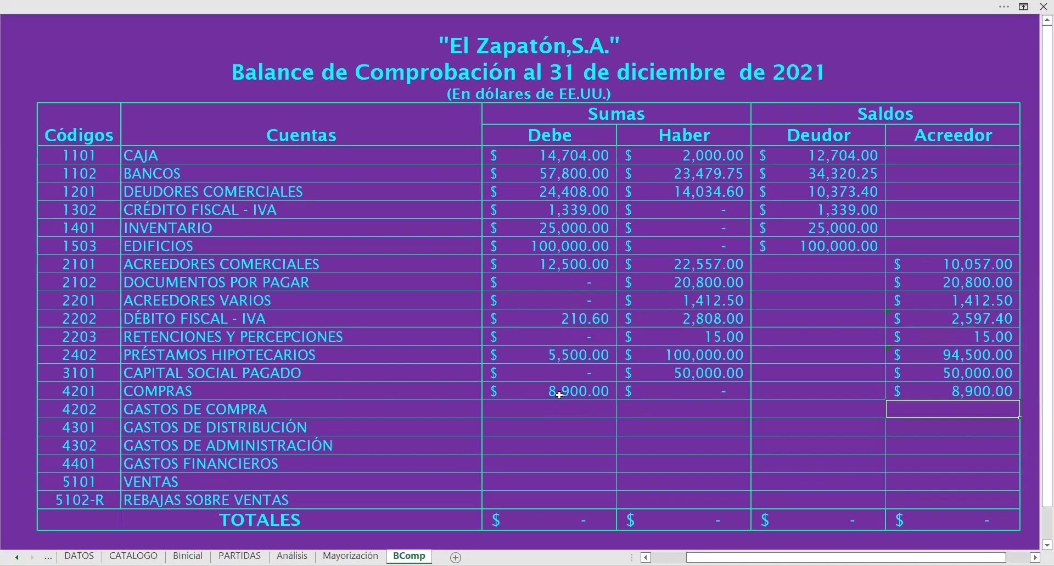
Step: Link GASTOS DE COMPRA's Debe cell on BComp by formula to the account's debit total on the Mayorización sheet
click(558, 409)
text(=)
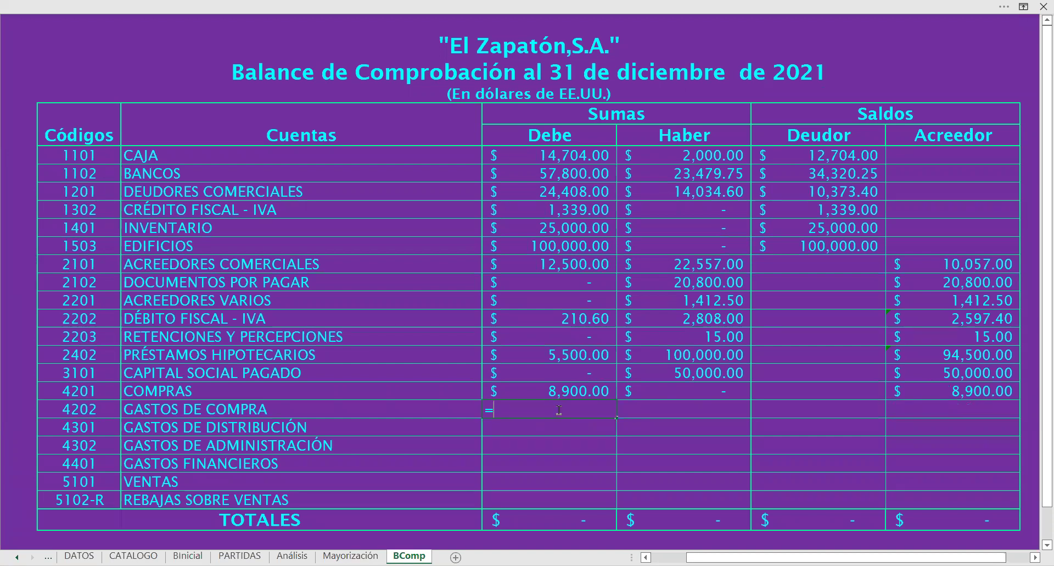
click(350, 556)
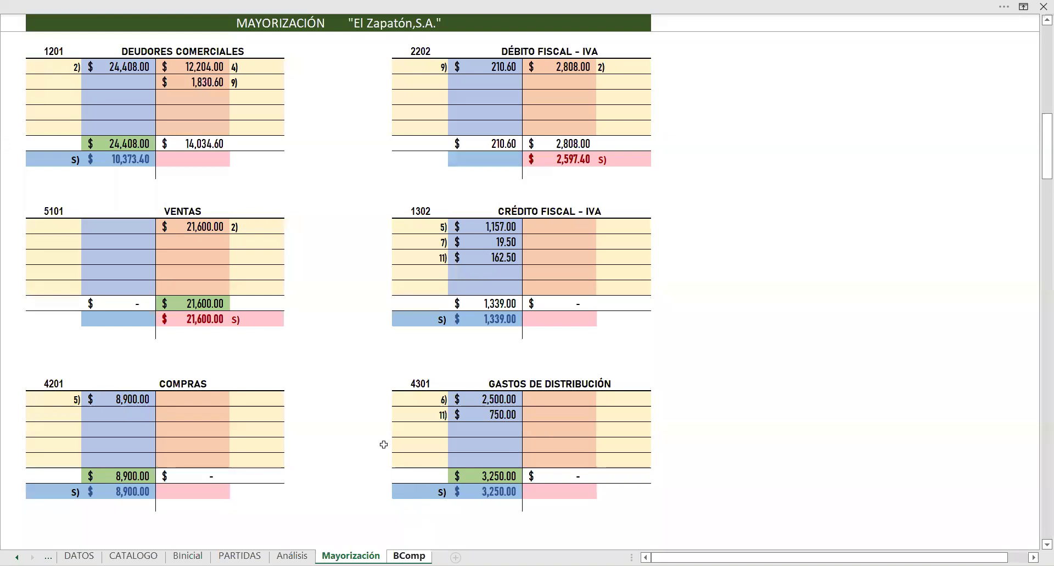
scroll(383, 444, up, 6)
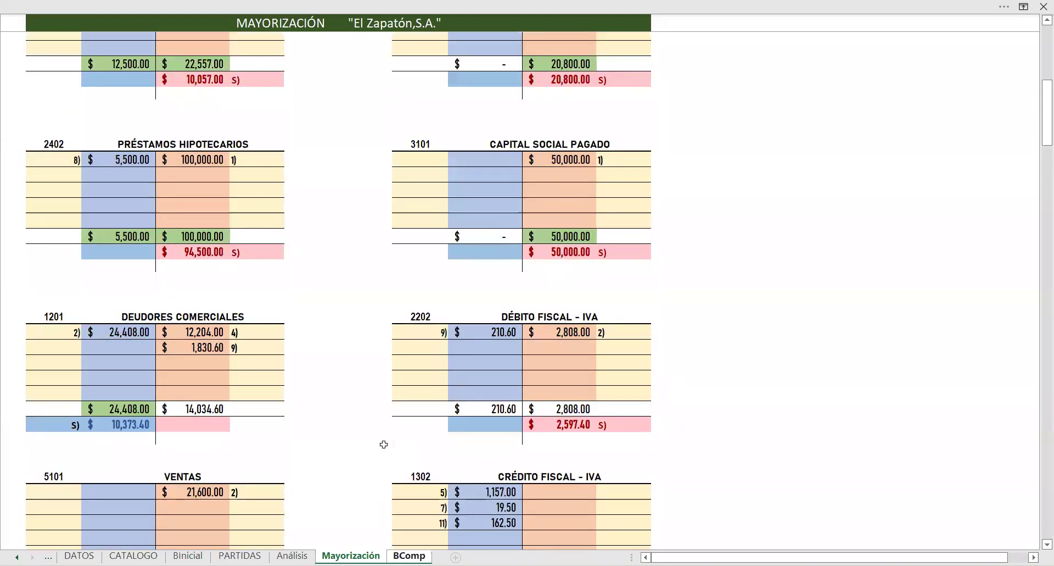
scroll(384, 443, down, 11)
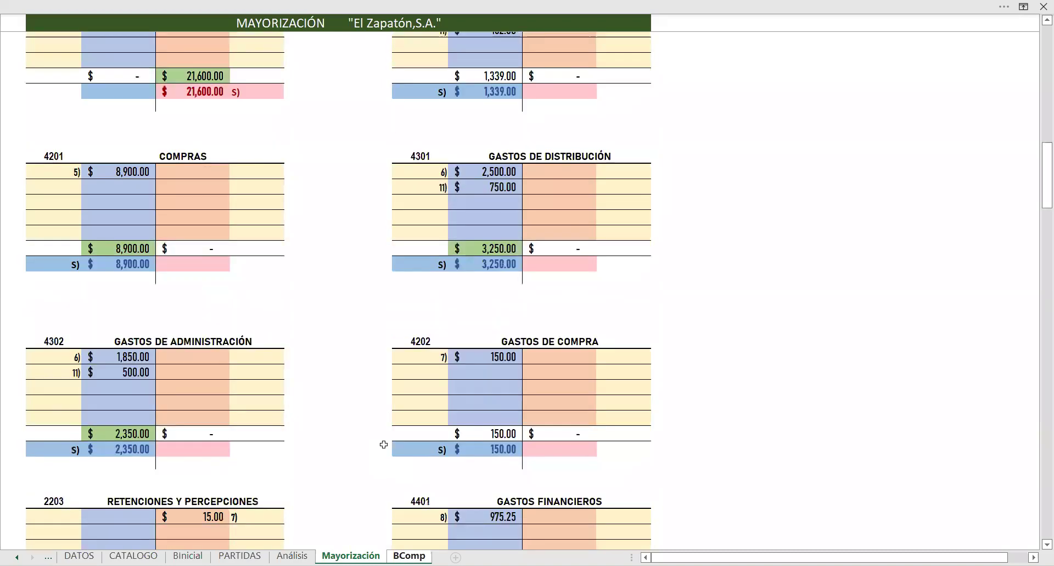
click(489, 433)
key(ctrl+c)
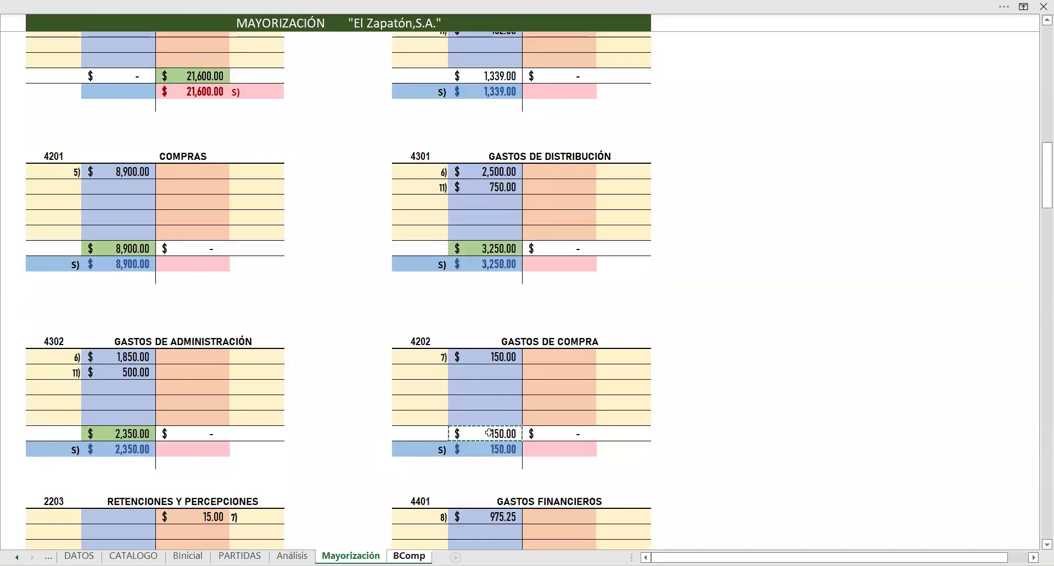
key(ctrl+Page_Down)
key(Return)
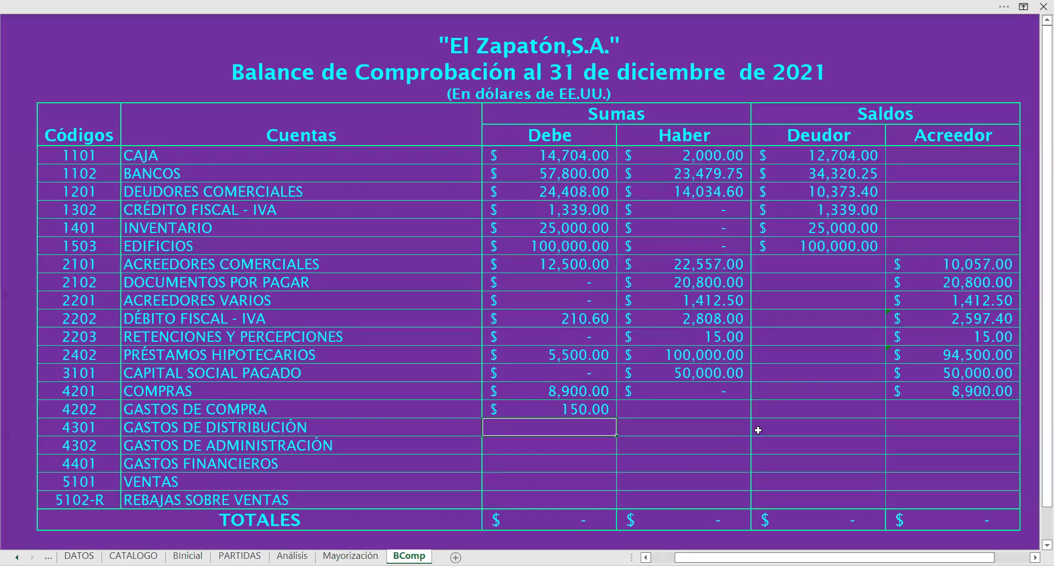
Step: Set GASTOS DE COMPRA's Deudor cell on BComp to the formula =G21, the account's own Debe cell
click(861, 409)
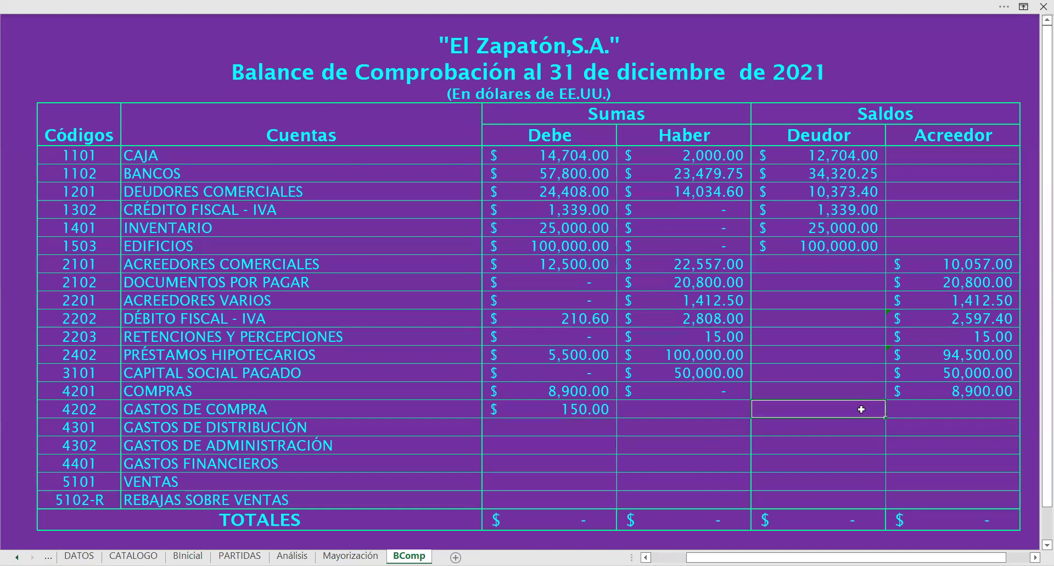
text(=)
click(589, 408)
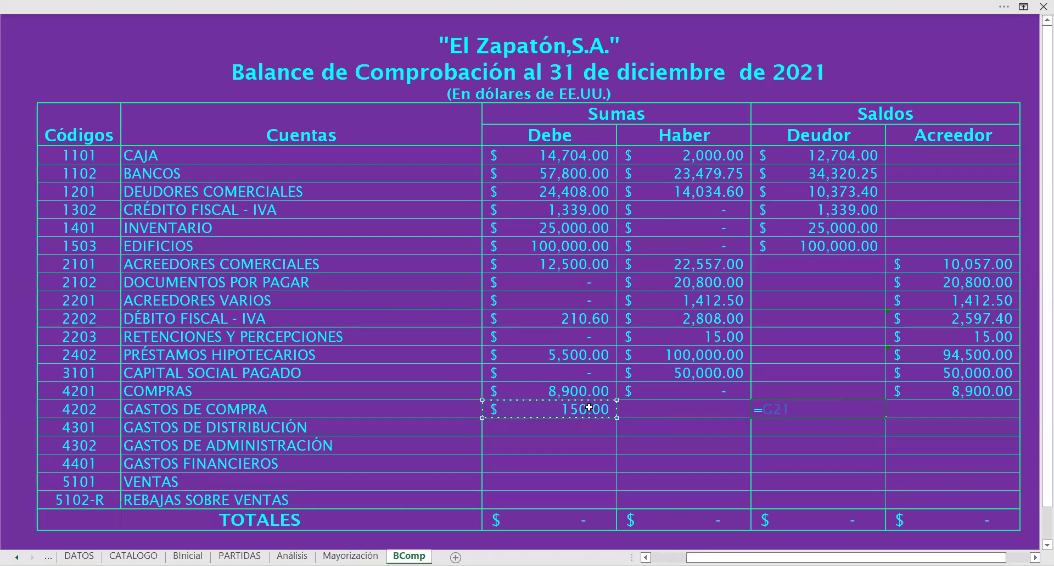
key(Return)
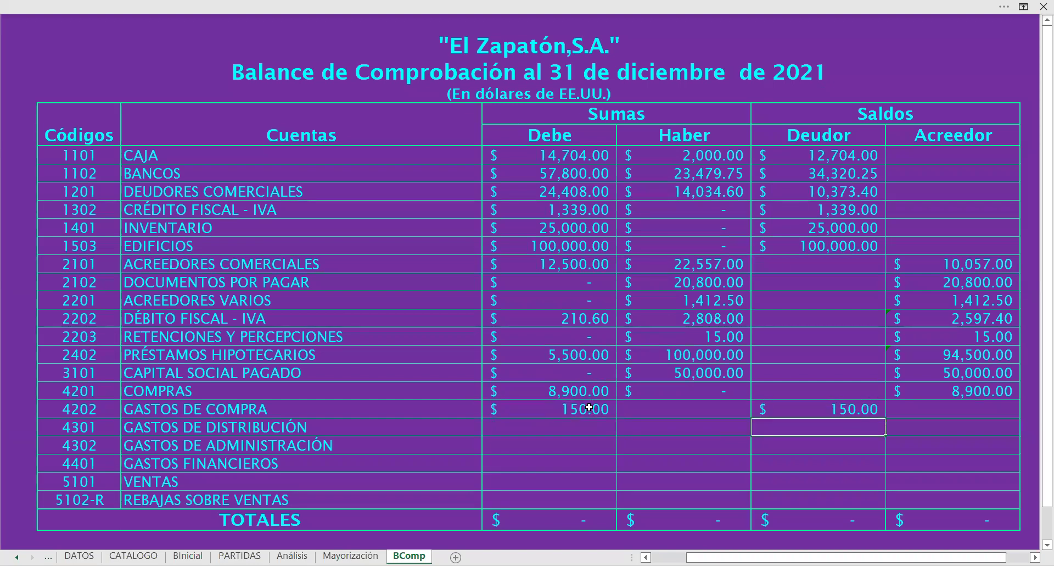
Step: Clear COMPRAS's Acreedor cell on BComp and fill its Deudor cell with a formula referencing the account's own Debe cell
click(983, 391)
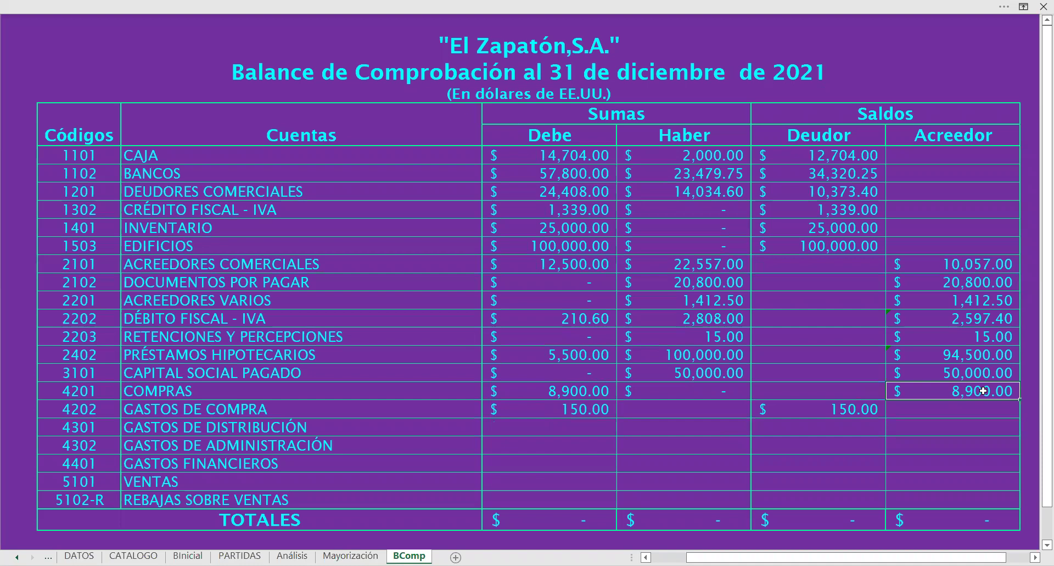
key(Delete)
click(1007, 430)
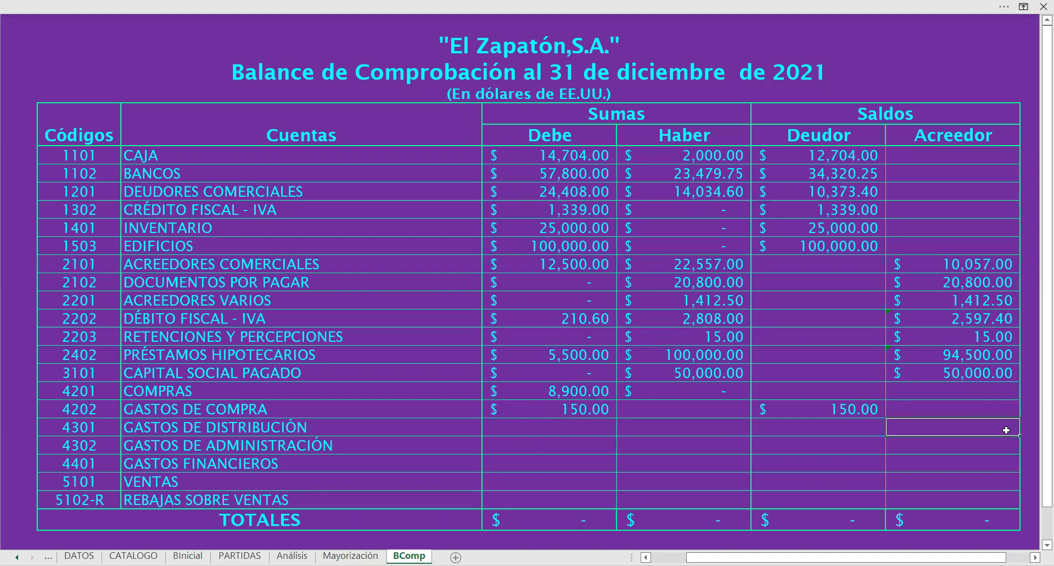
click(834, 385)
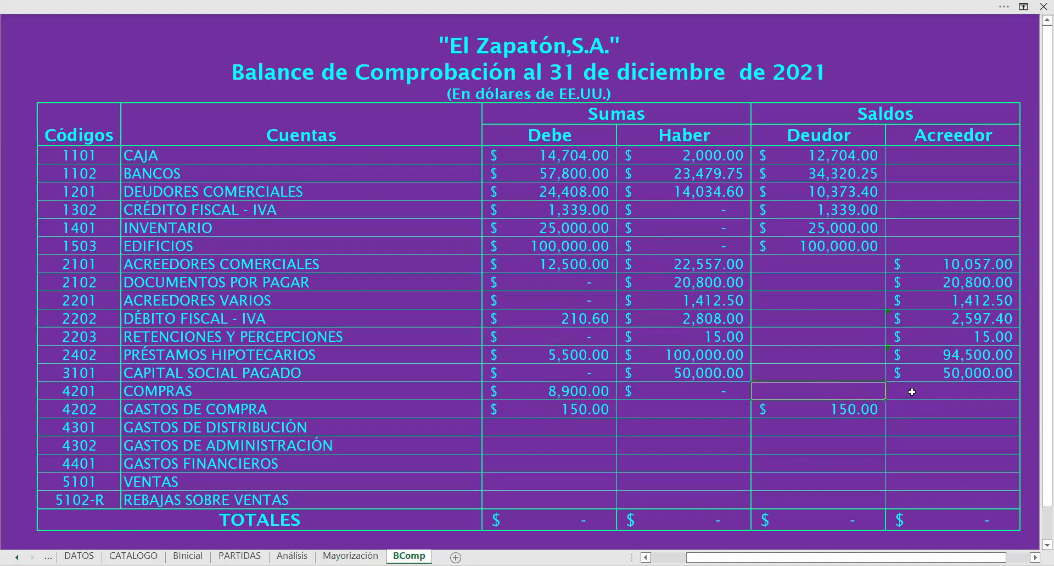
text(=)
click(607, 393)
key(Return)
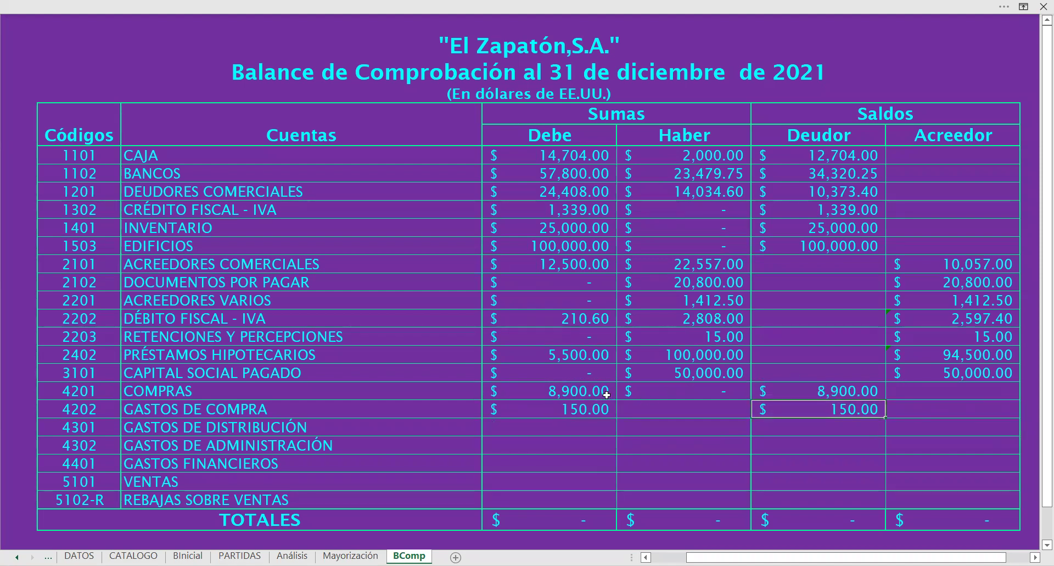
Step: Link GASTOS DE DISTRIBUCIÓN's Debe cell on BComp by formula to the account's debit total on the Mayorización sheet
click(796, 431)
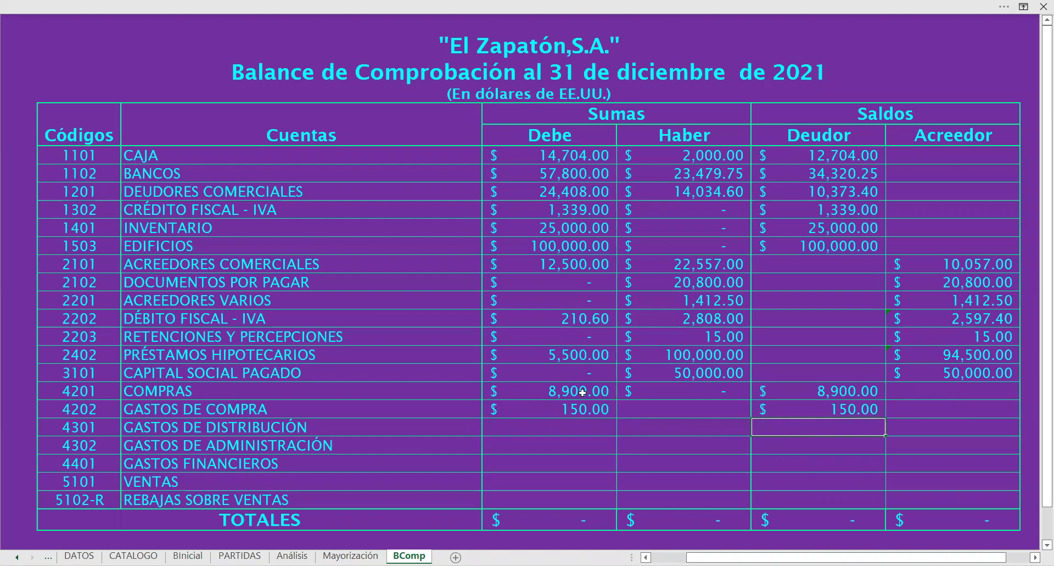
click(561, 429)
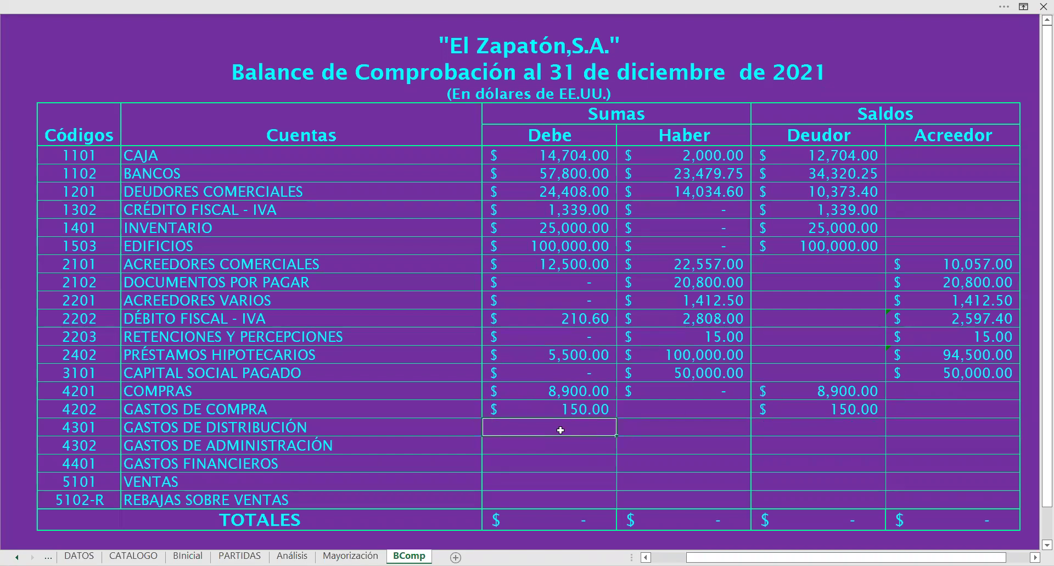
text(=)
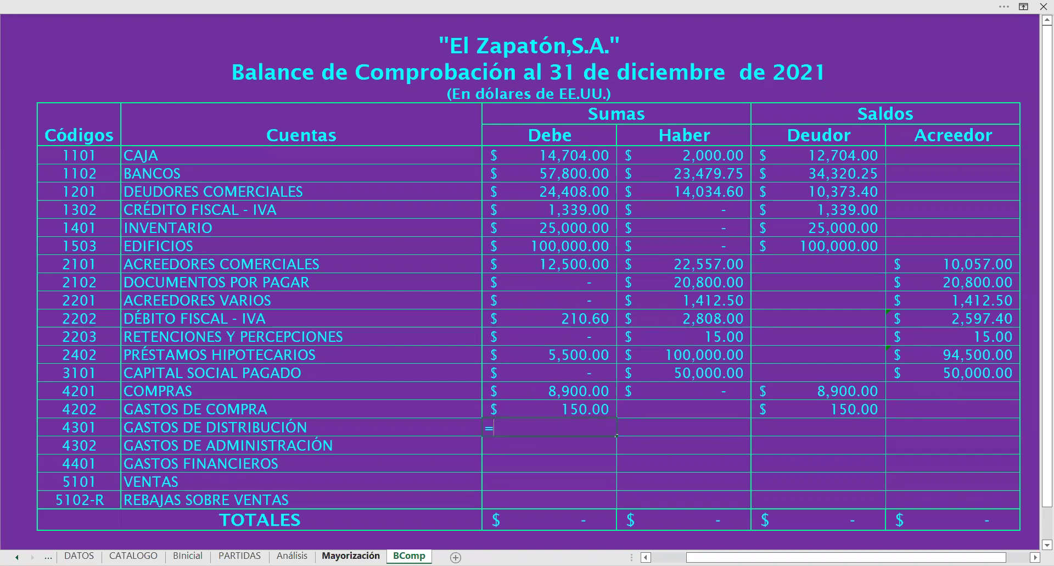
click(350, 555)
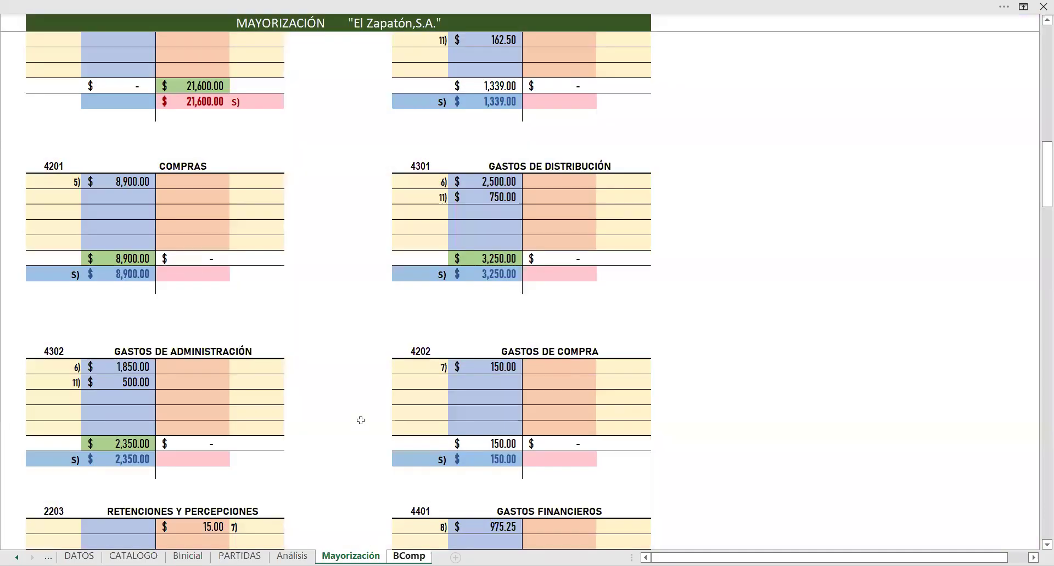
click(482, 259)
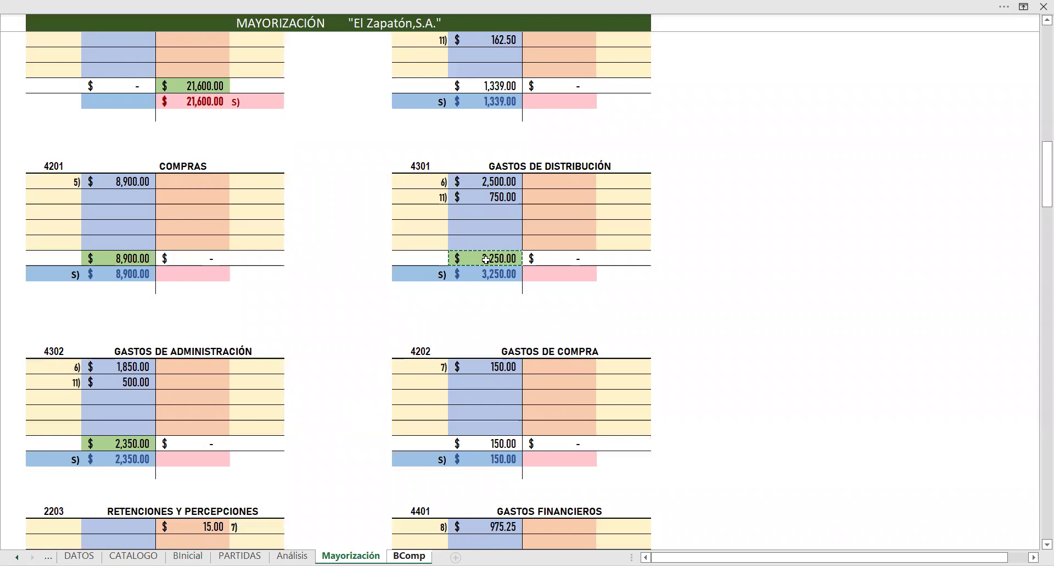
key(Return)
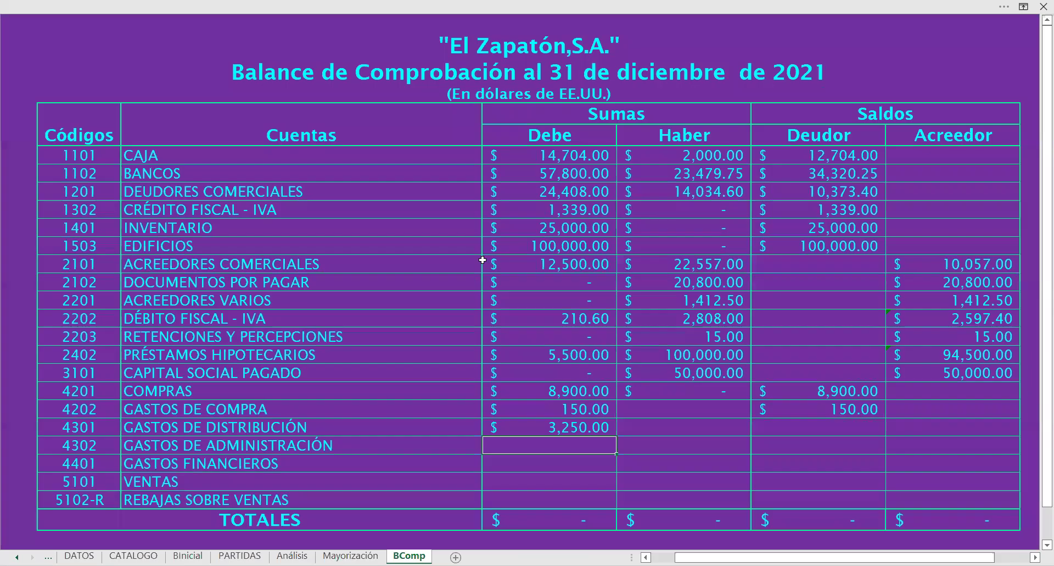
Step: Fill GASTOS DE DISTRIBUCIÓN's Deudor cell on BComp with a formula referencing the account's own Debe cell
click(831, 428)
text(=)
click(609, 430)
key(Return)
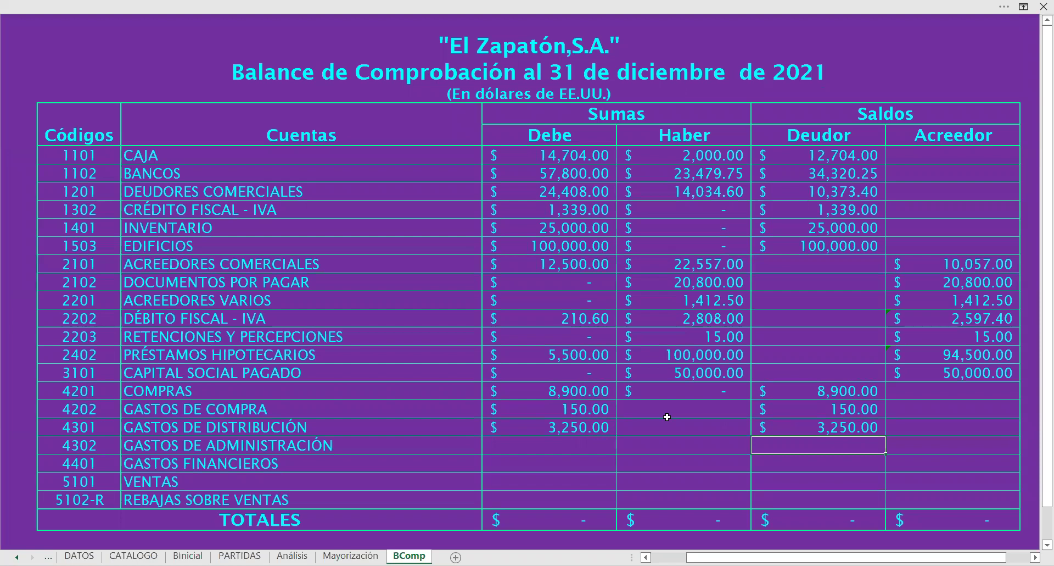
Step: Link GASTOS DE ADMINISTRACIÓN's Debe cell on BComp by formula to the account's debit total on the Mayorización sheet
click(588, 446)
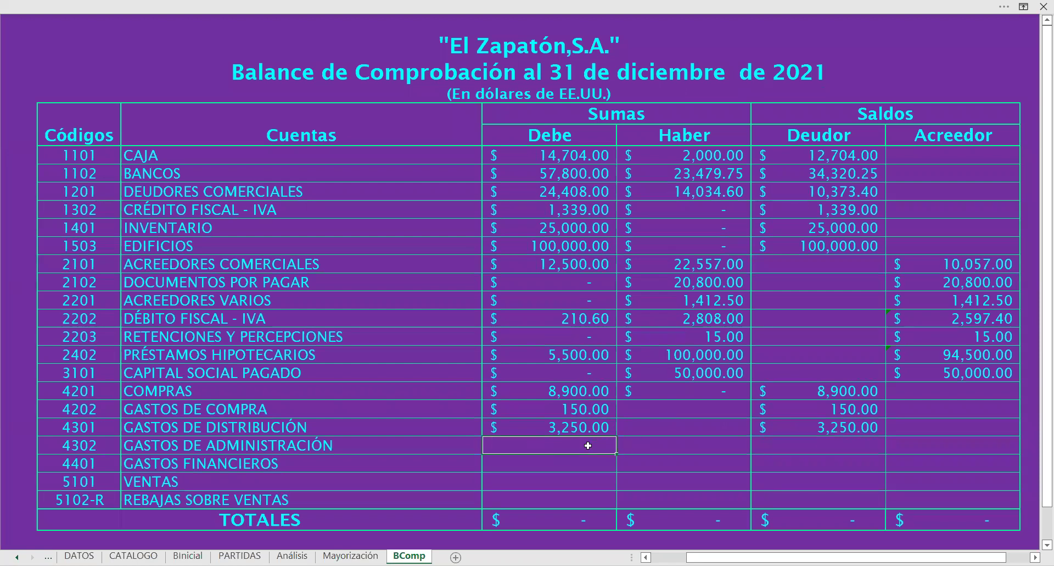
text(=)
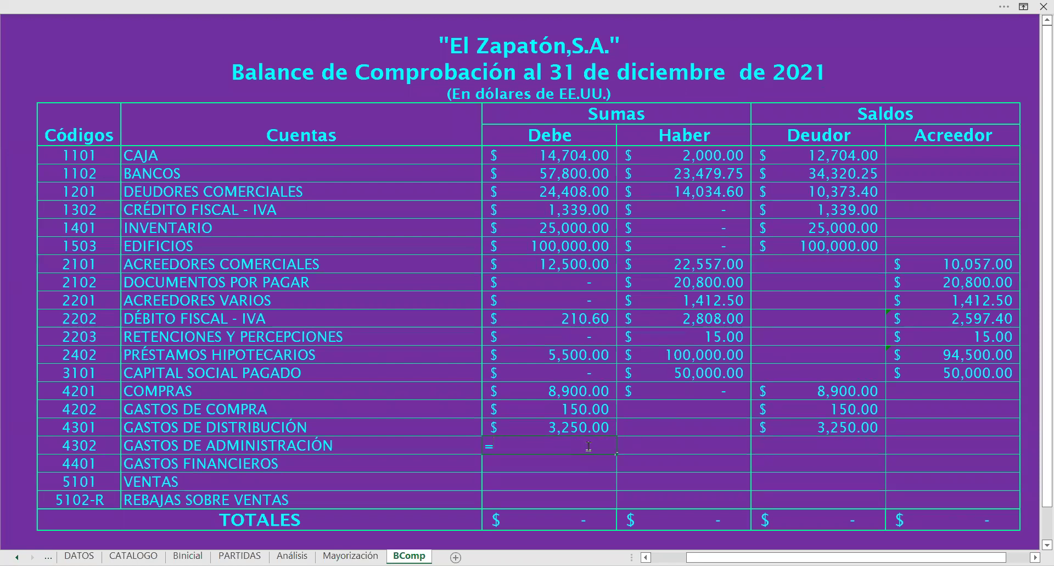
click(351, 555)
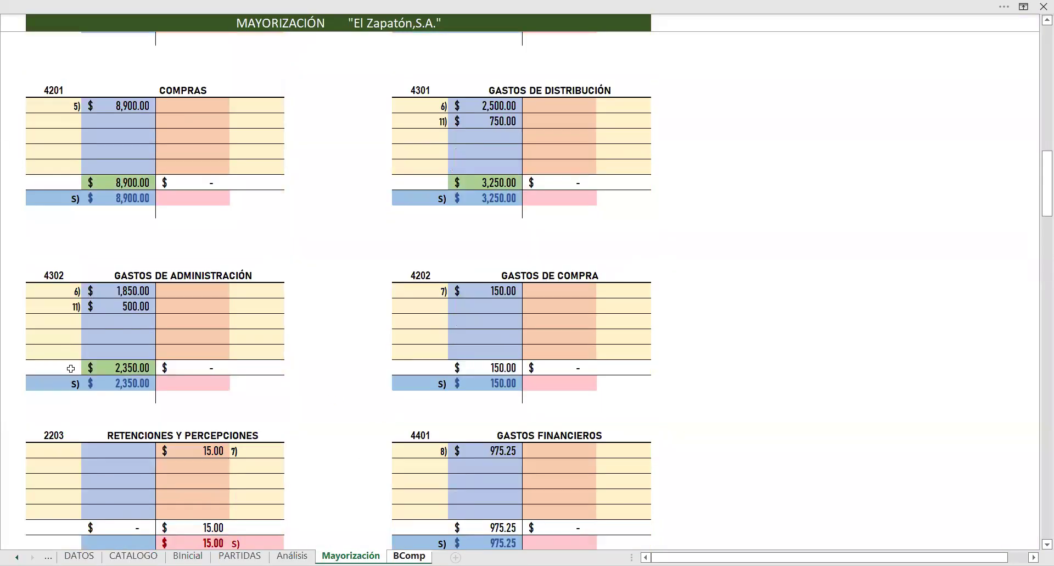
click(113, 369)
key(Return)
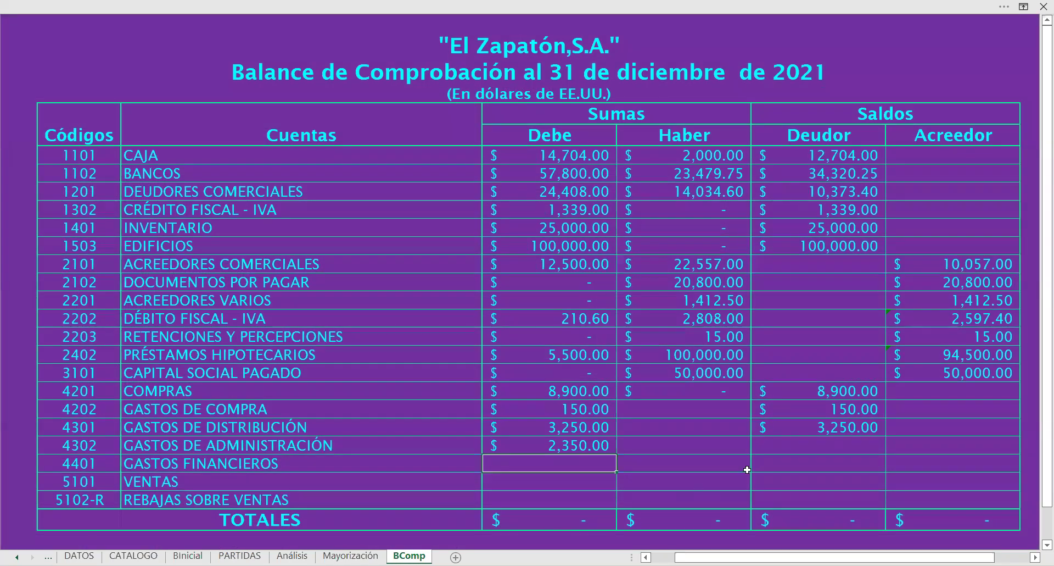
Step: Fill GASTOS DE ADMINISTRACIÓN's Deudor cell on BComp with a formula referencing the account's own Debe cell
click(796, 447)
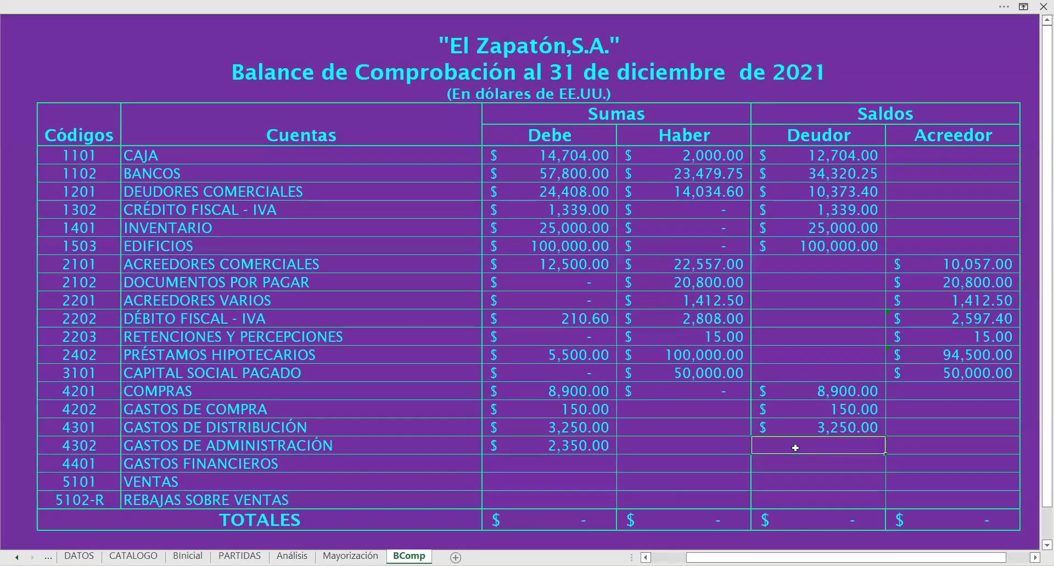
text(=)
click(537, 445)
key(Return)
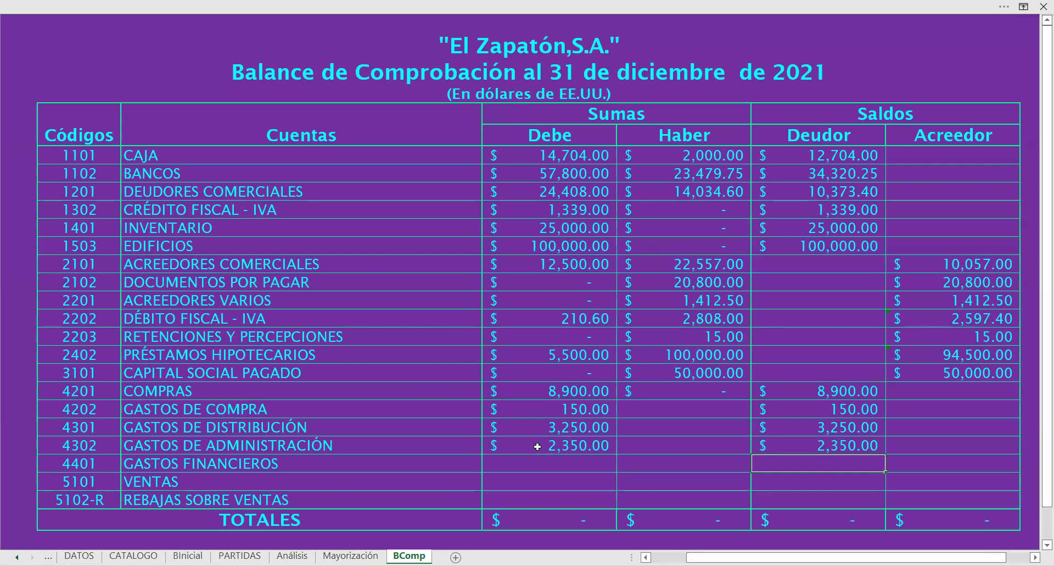
Step: Link GASTOS FINANCIEROS's Debe cell on BComp by formula to the account's debit total on the Mayorización sheet
click(566, 465)
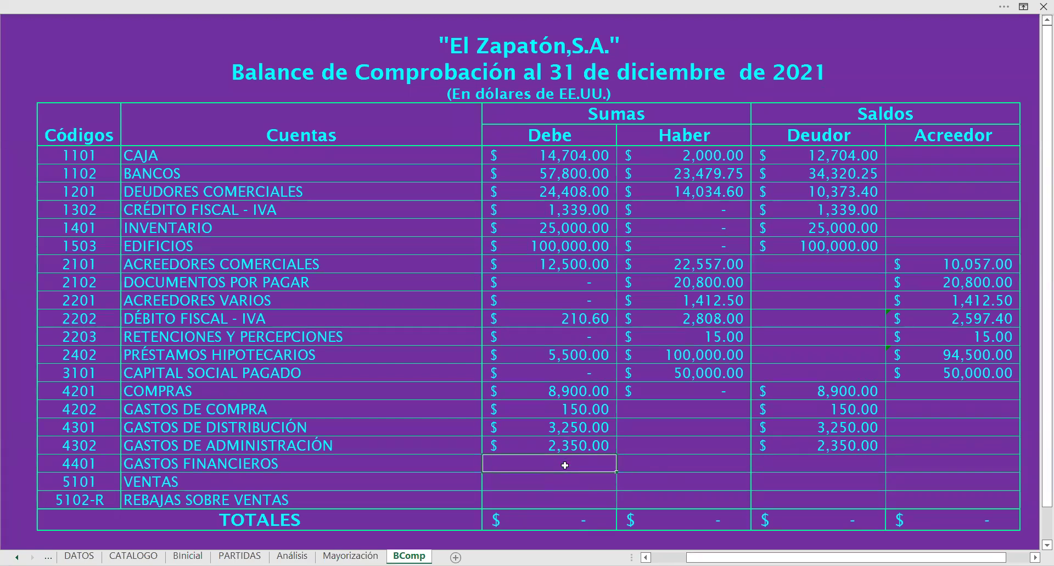
text(=)
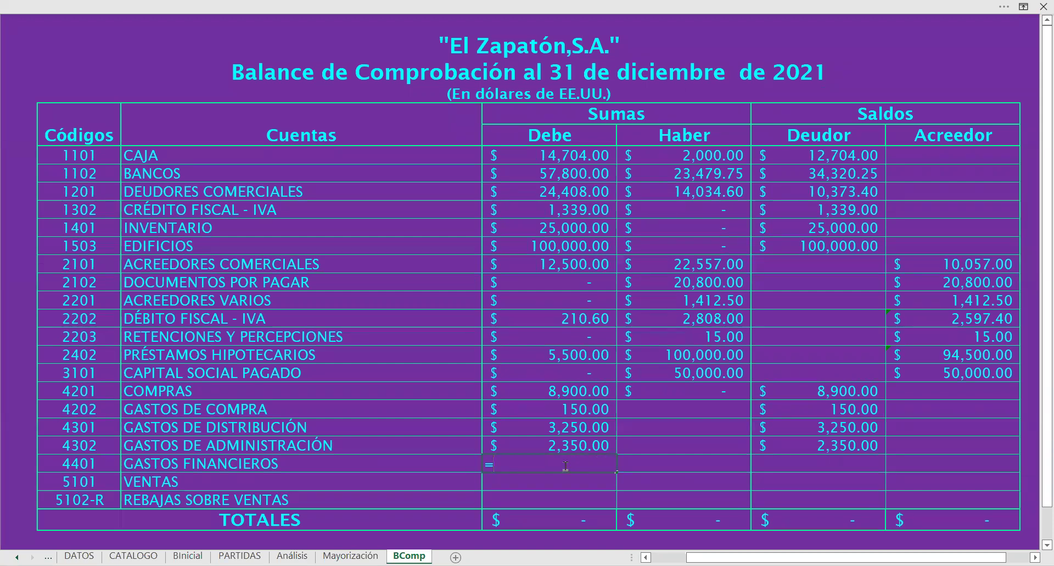
click(350, 555)
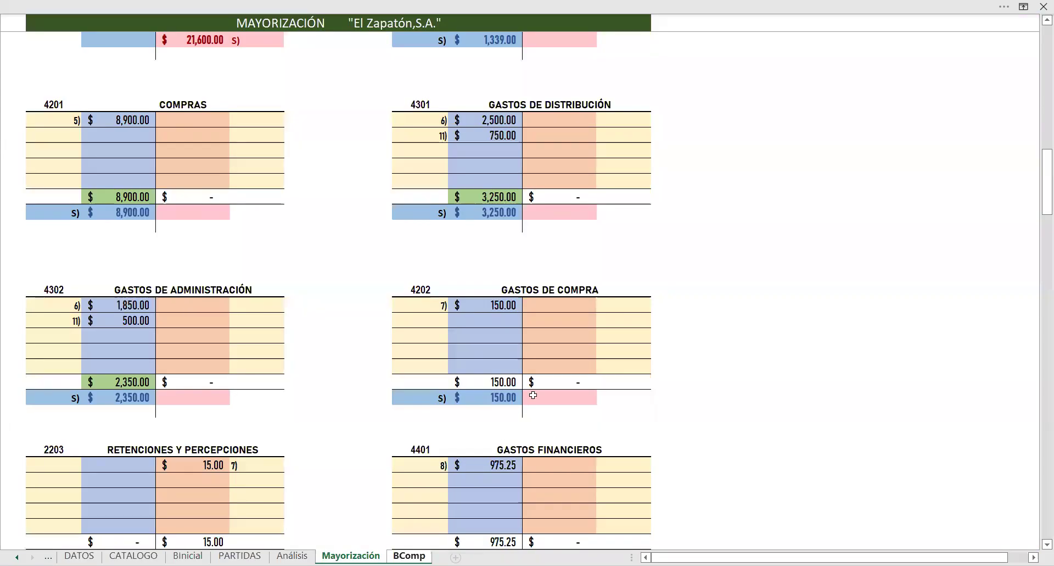
scroll(497, 494, down, 1)
click(492, 502)
key(Return)
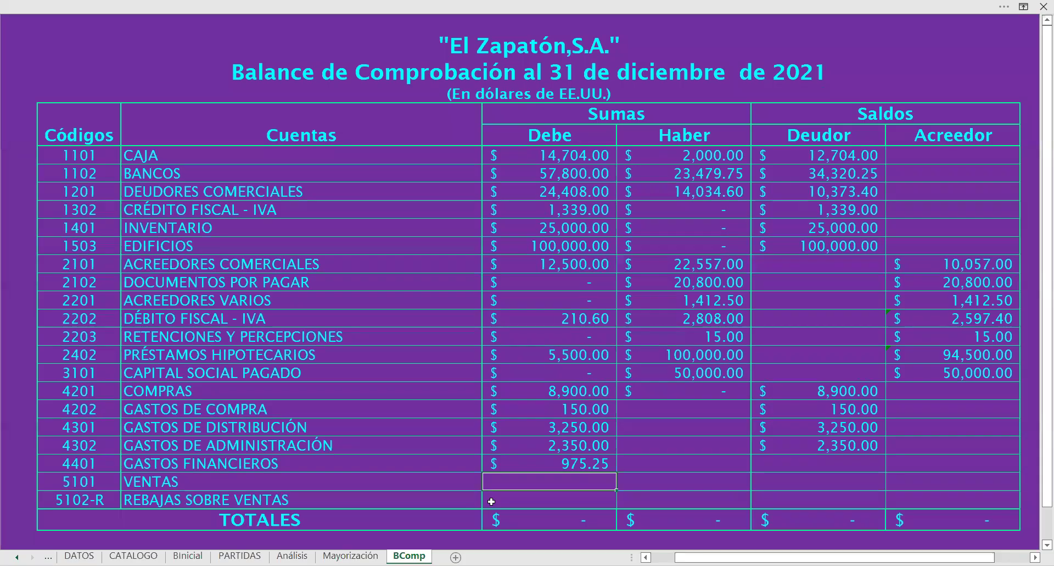
Step: Fill GASTOS FINANCIEROS's Deudor cell on BComp with a formula referencing the account's own Debe cell
click(805, 469)
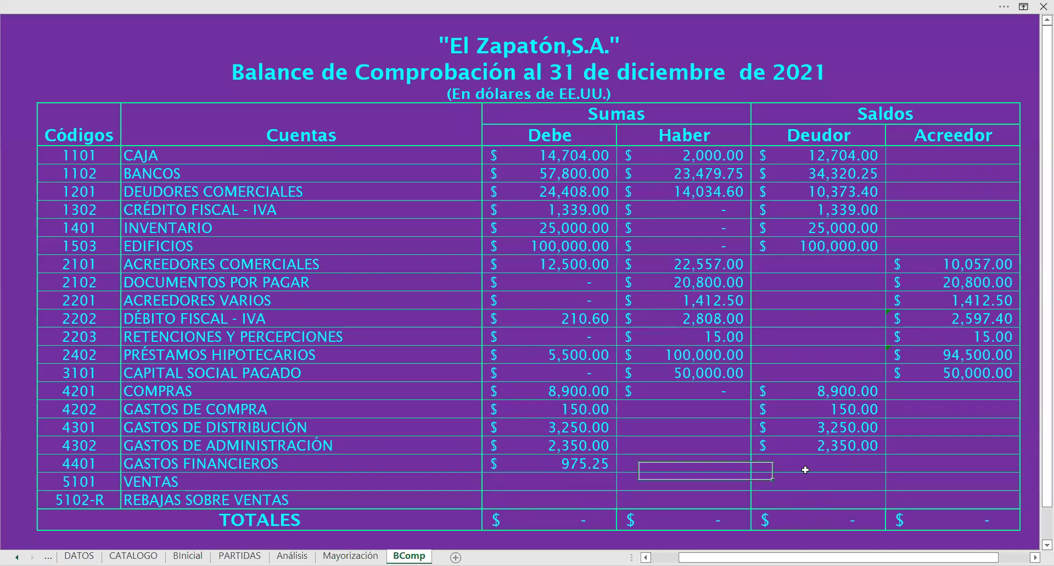
text(=)
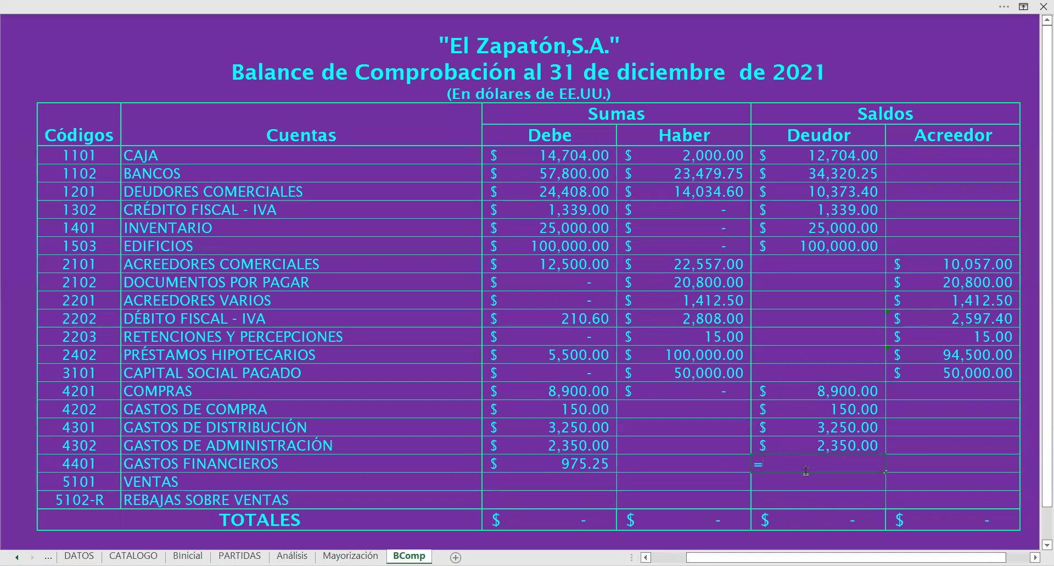
click(599, 462)
key(Return)
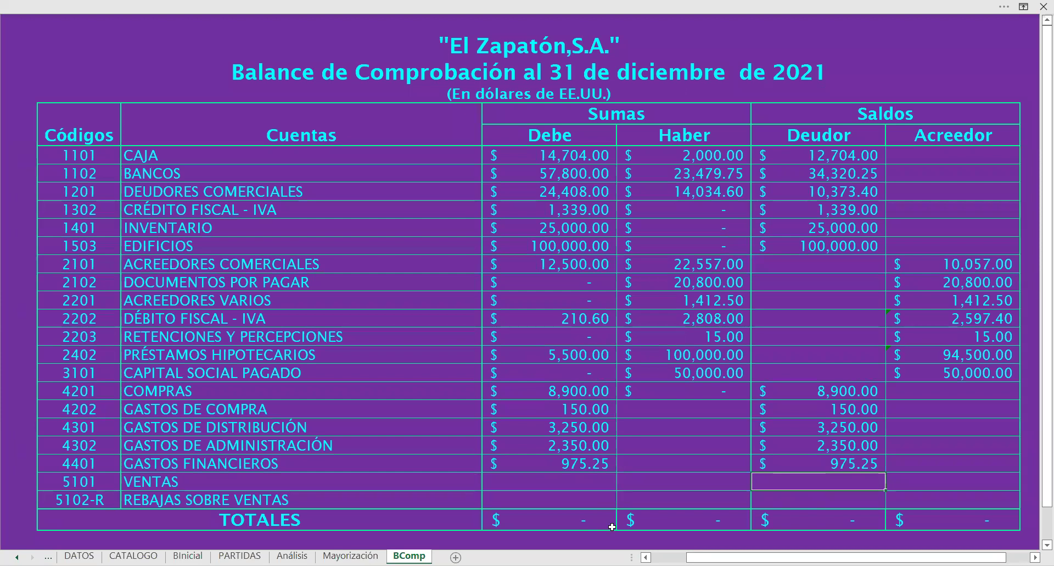
Step: Enter 0 in the Haber cells of GASTOS DE COMPRA, GASTOS DE DISTRIBUCIÓN, GASTOS DE ADMINISTRACIÓN and GASTOS FINANCIEROS
click(712, 413)
text(0)
key(Return)
text(0)
key(Return)
text(0)
key(Return)
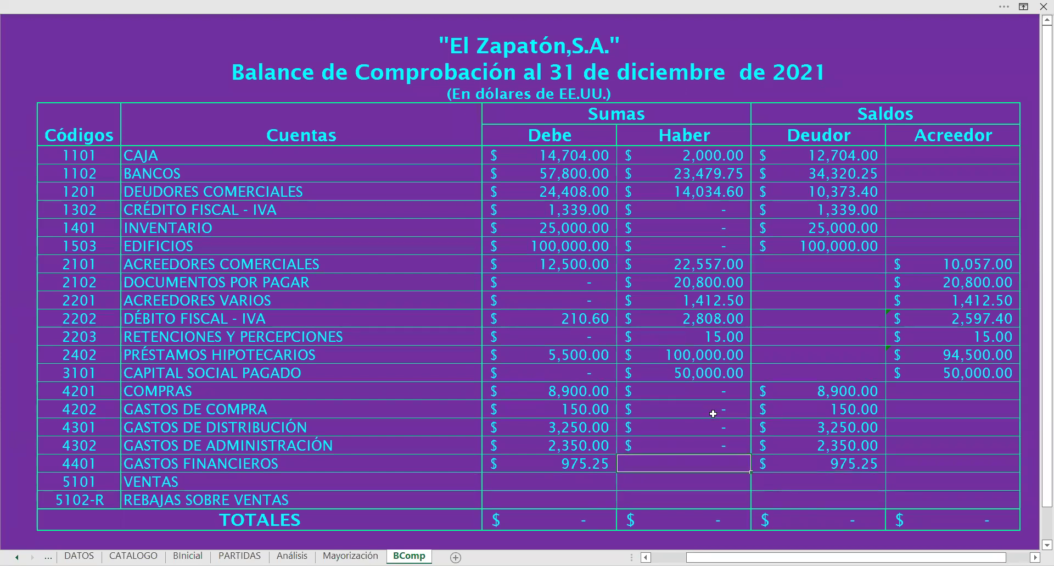
text(0)
key(Return)
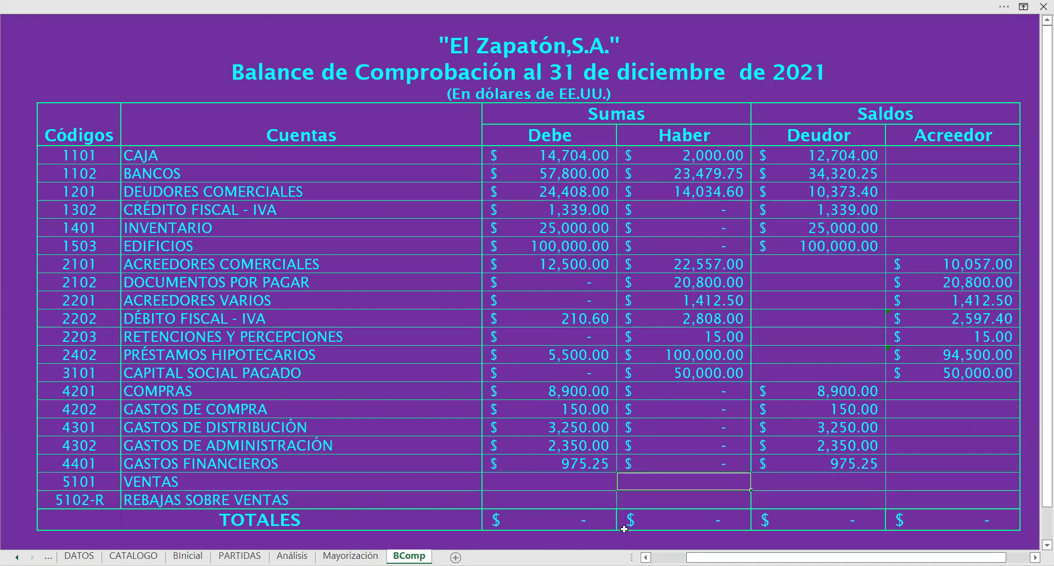
Step: Enter 0 in the Debe cell of the VENTAS account on BComp
click(591, 479)
text(0)
key(Tab)
Step: Link VENTAS's Haber cell on BComp by formula to the account's credit total on the Mayorización sheet
click(351, 556)
scroll(193, 448, up, 5)
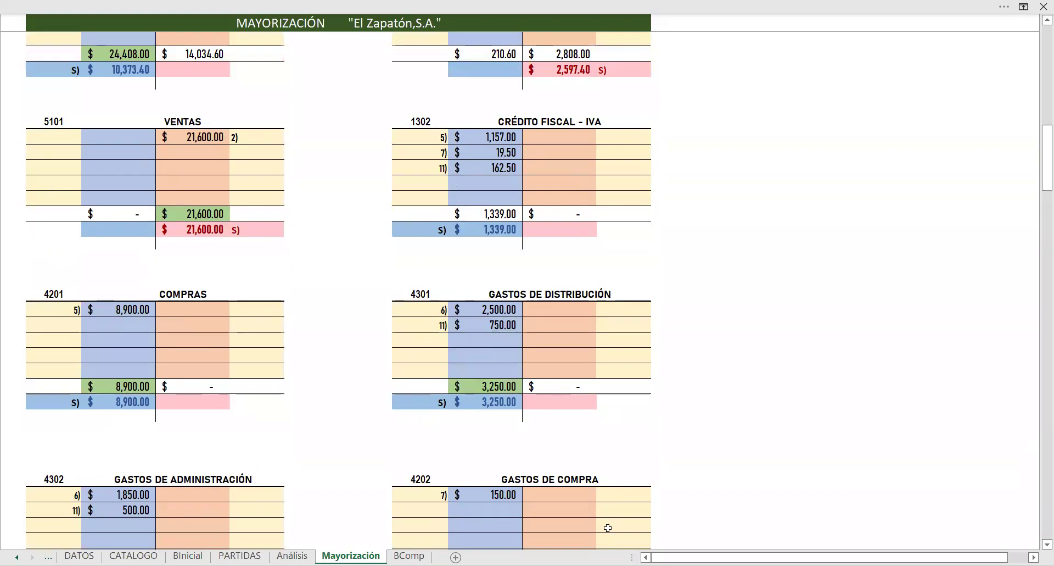
click(409, 555)
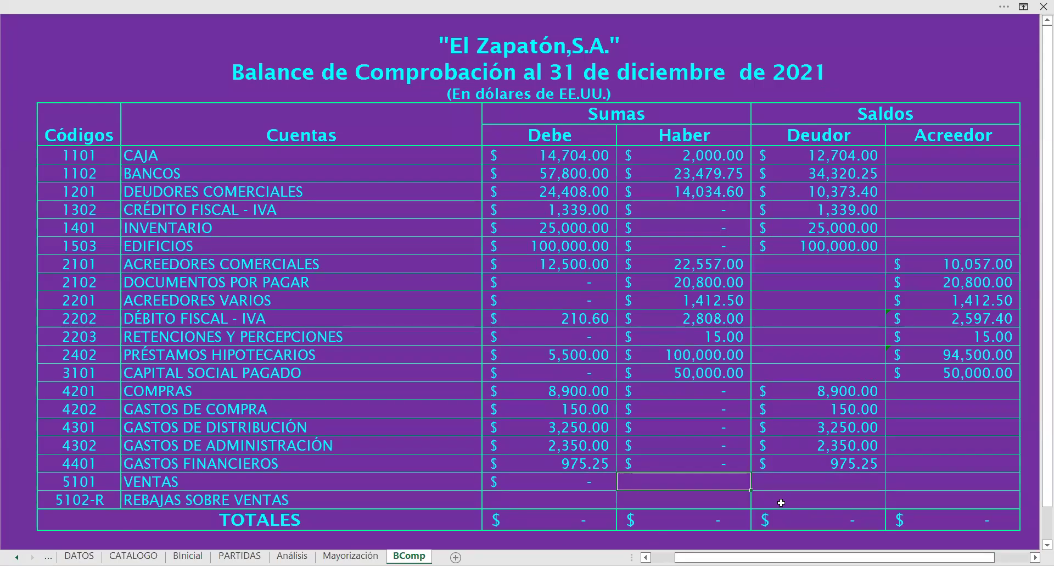
text(=)
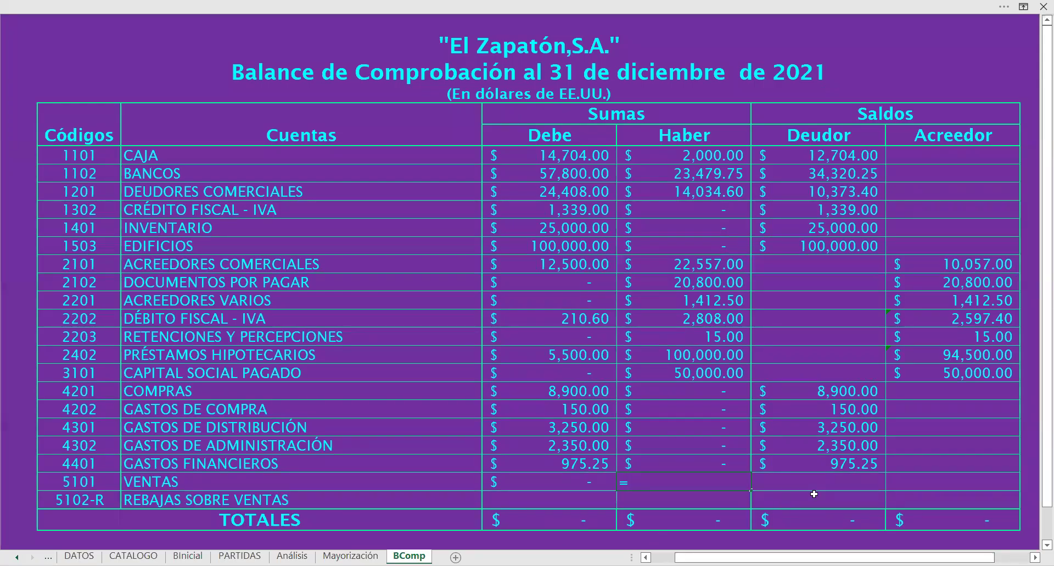
key(ctrl+Page_Up)
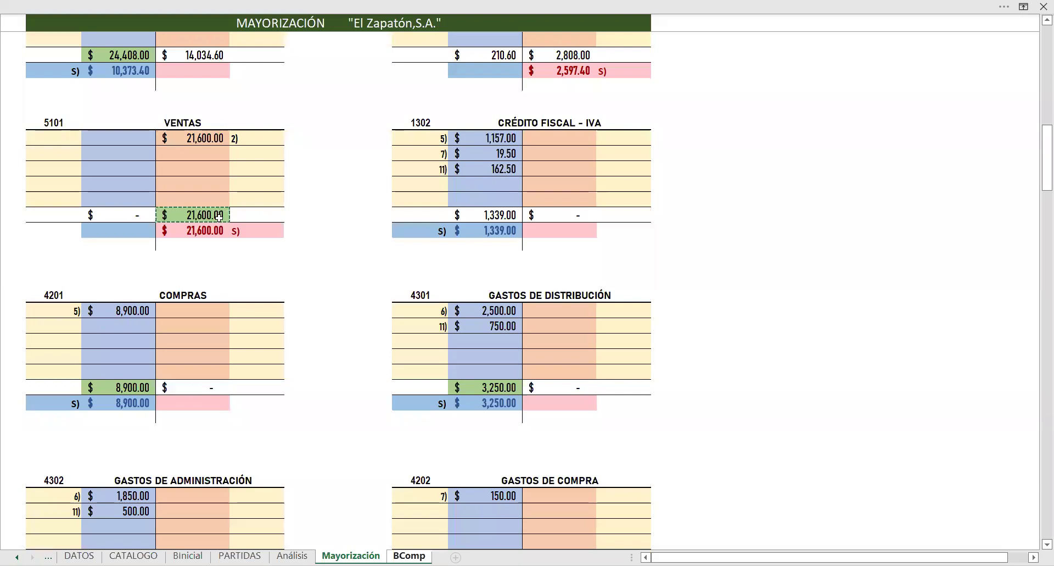
key(ctrl+Page_Down)
Step: Fill VENTAS's Acreedor cell on BComp with a formula referencing the account's own Haber cell, H25
click(870, 485)
click(937, 484)
text(=)
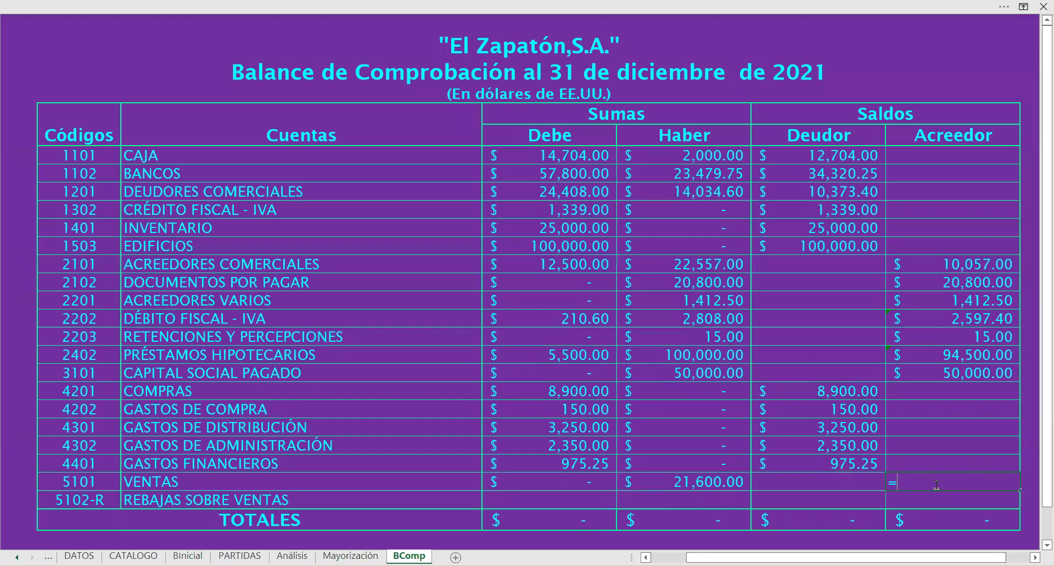
click(710, 485)
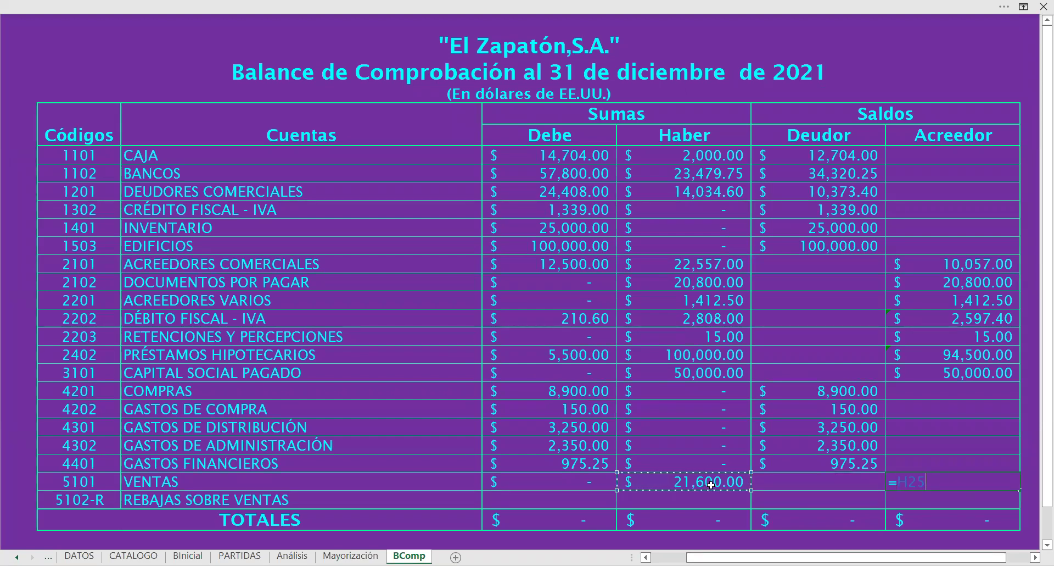
key(Return)
Step: Link REBAJAS SOBRE VENTAS's Debe cell on BComp by formula to the account's debit total on the Mayorización sheet
scroll(711, 484, down, 1)
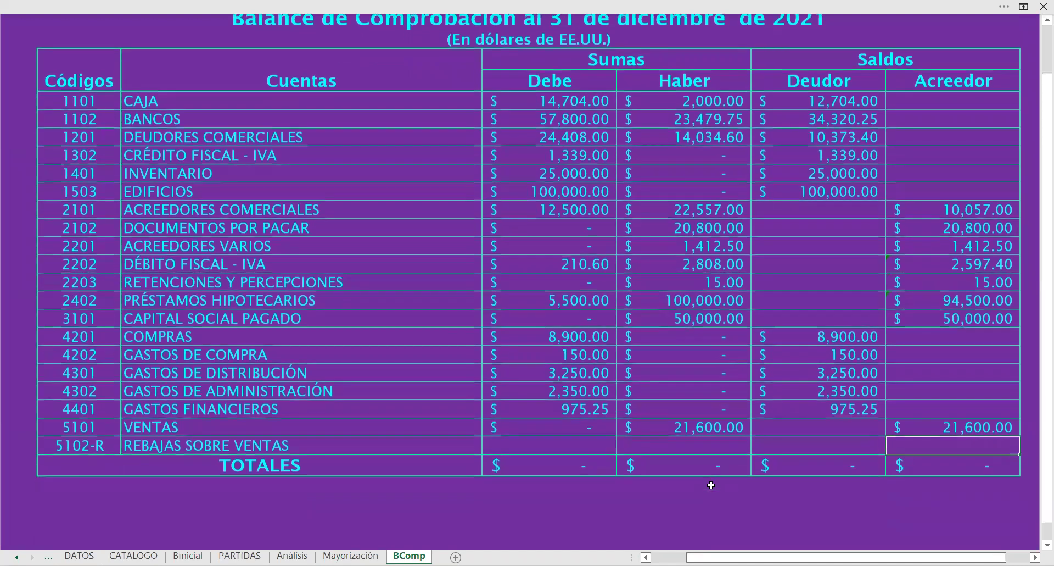
click(584, 443)
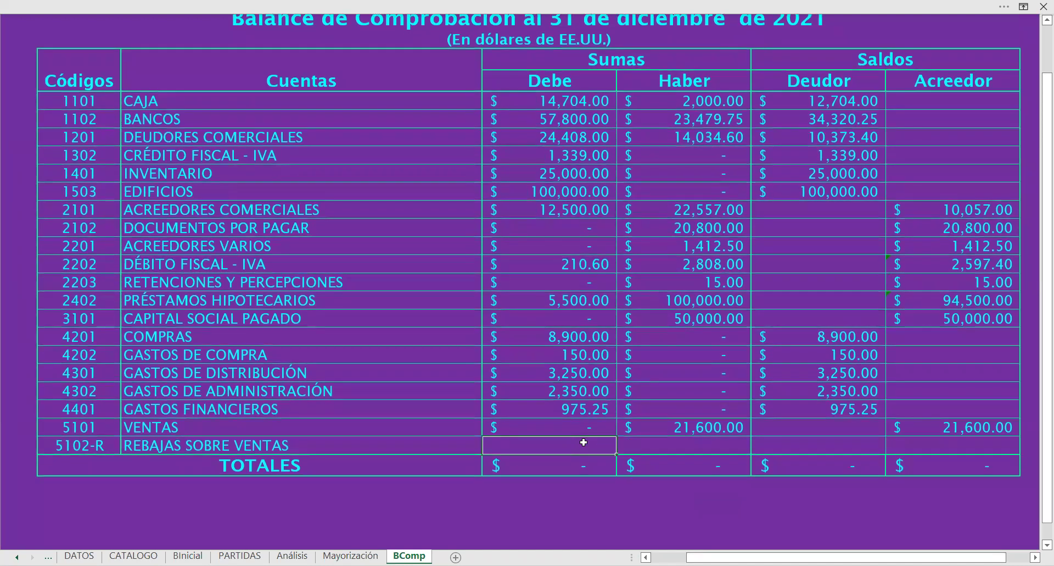
text(=)
click(350, 555)
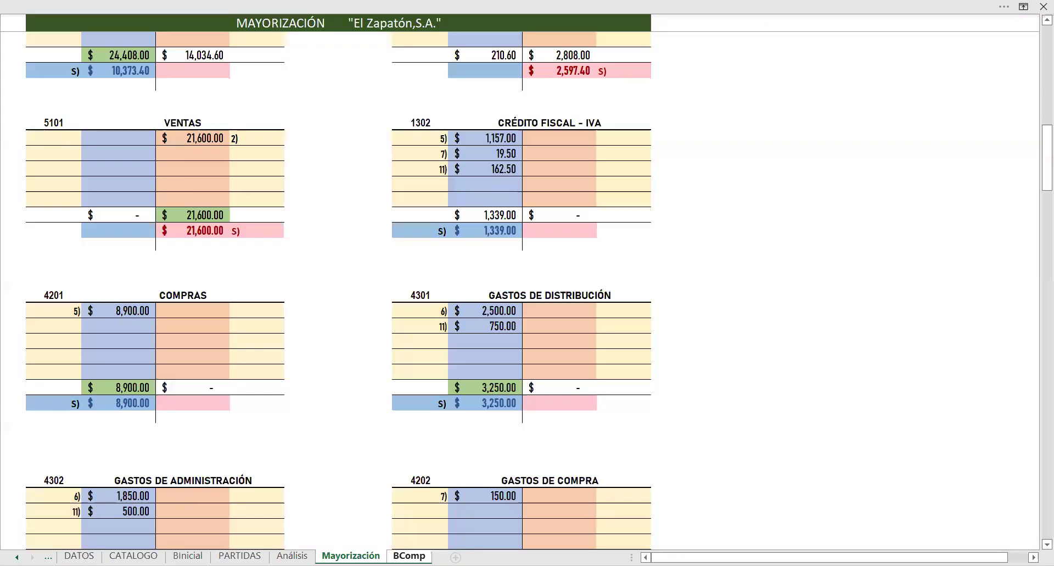
scroll(275, 401, down, 10)
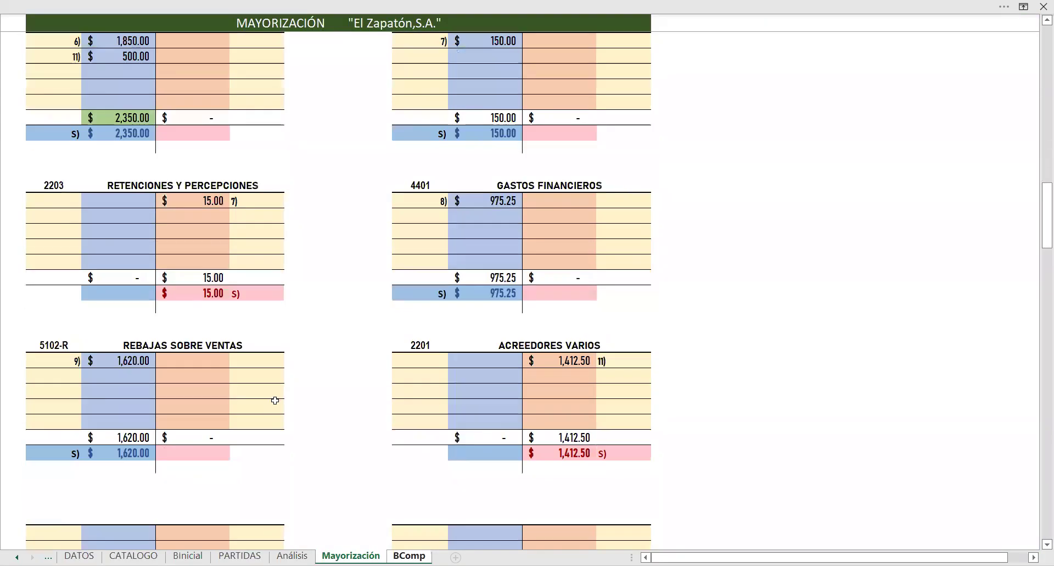
click(102, 441)
key(Return)
Step: Fill REBAJAS SOBRE VENTAS's Deudor cell on BComp with a formula referencing the account's own Debe cell
click(806, 447)
text(=)
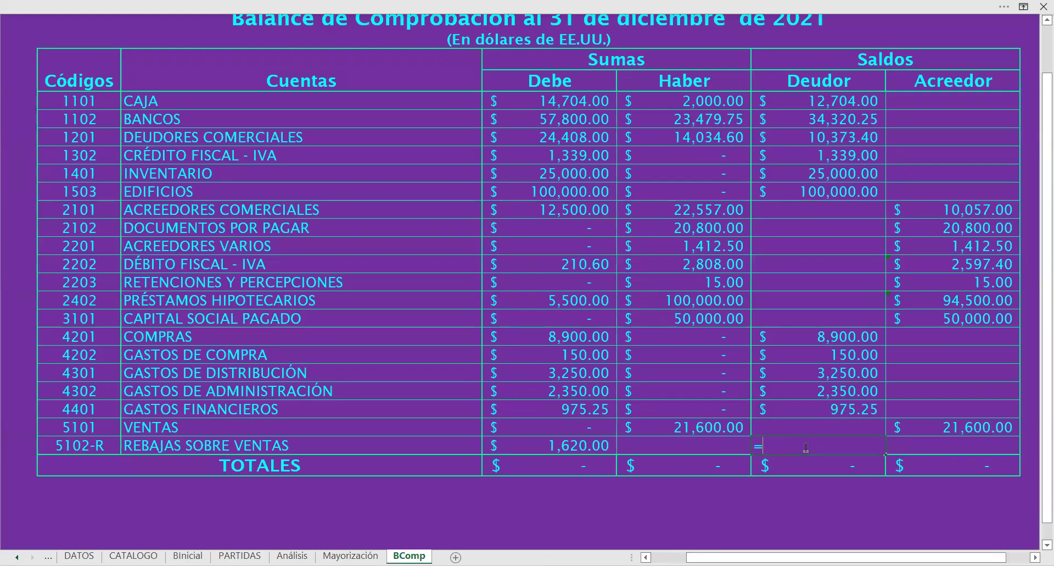
click(603, 445)
key(Return)
Step: Total the Debe, Haber, Deudor and Acreedor columns in the TOTALES row of the BComp sheet
scroll(602, 442, up, 1)
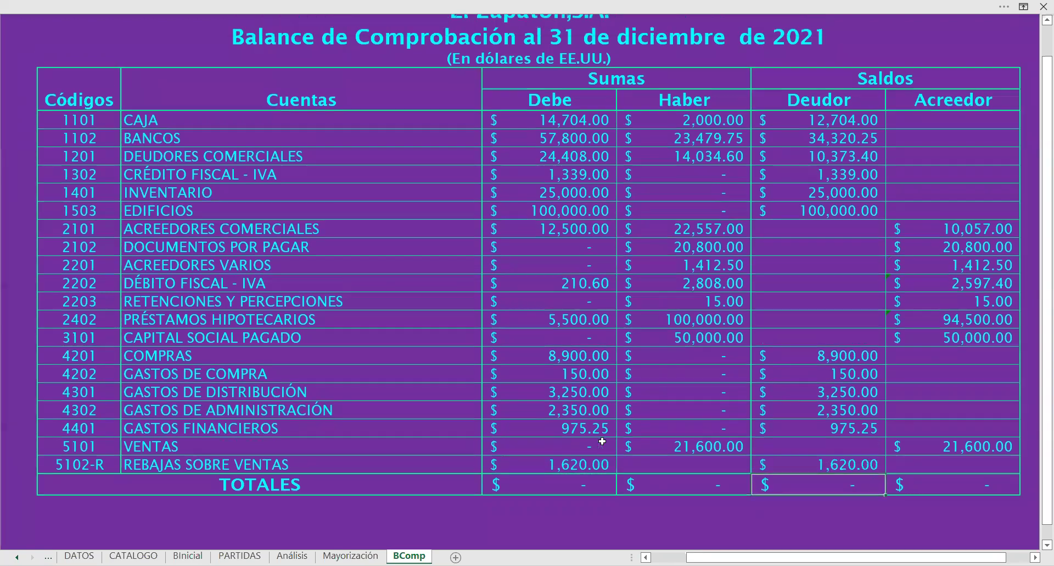
scroll(603, 441, up, 1)
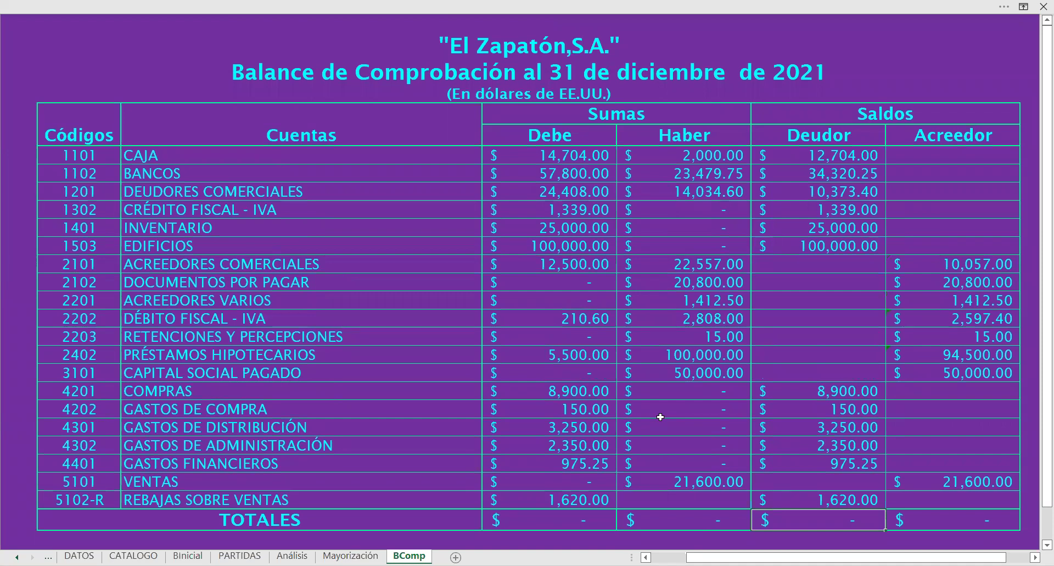
click(589, 536)
key(Tab)
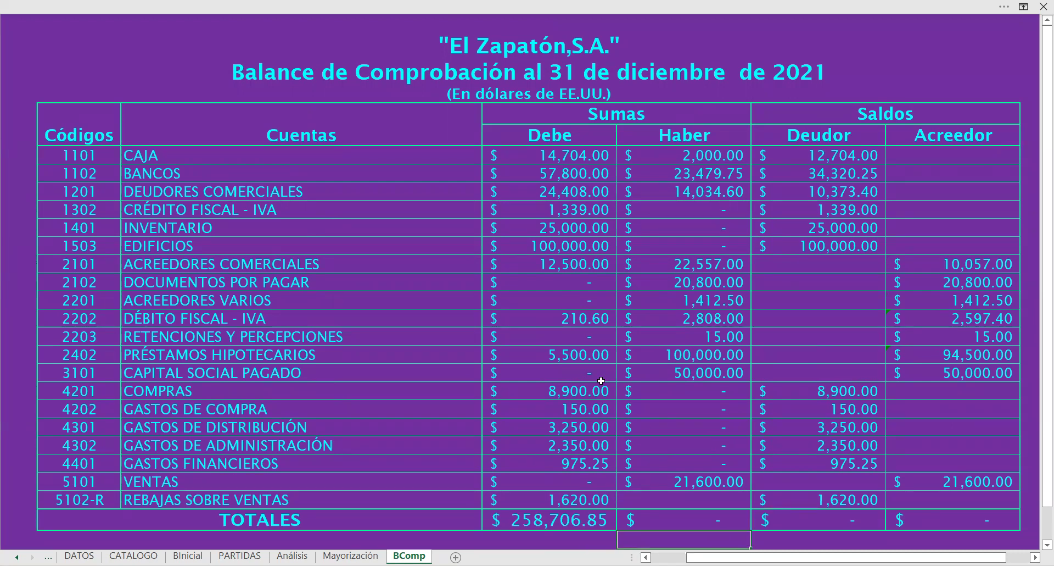
key(Tab)
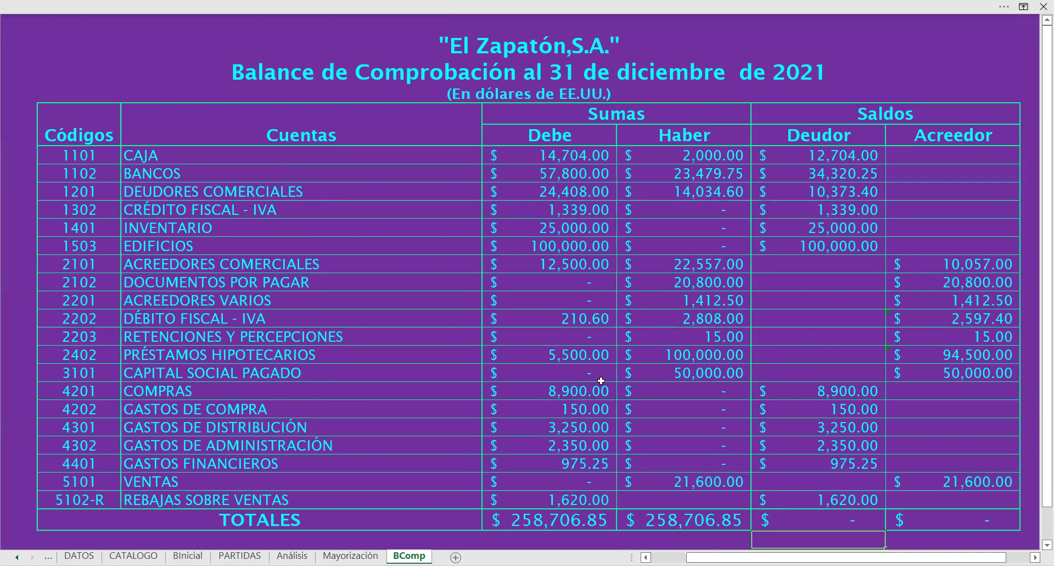
key(Tab)
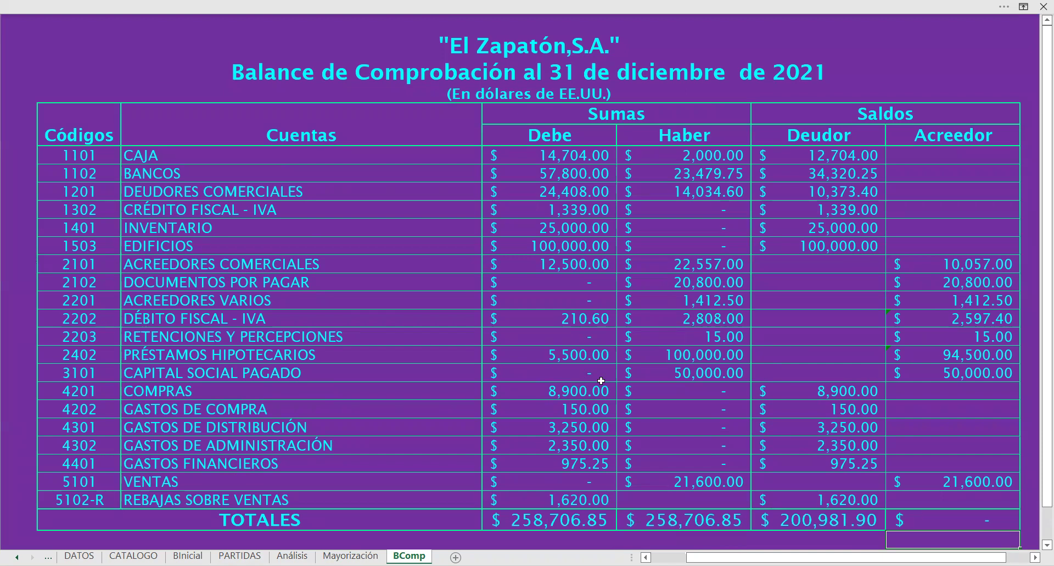
key(F2)
key(Return)
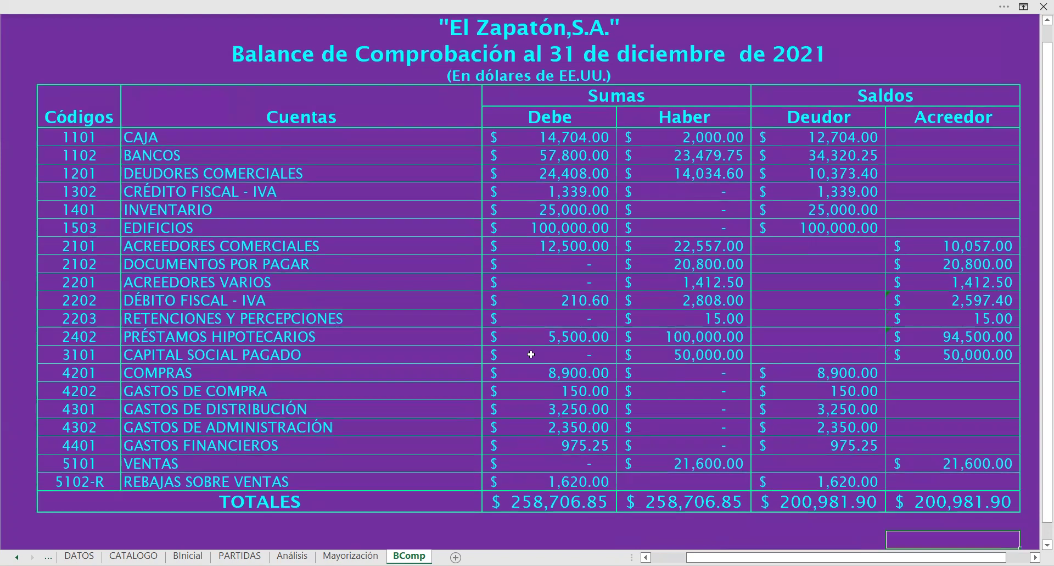